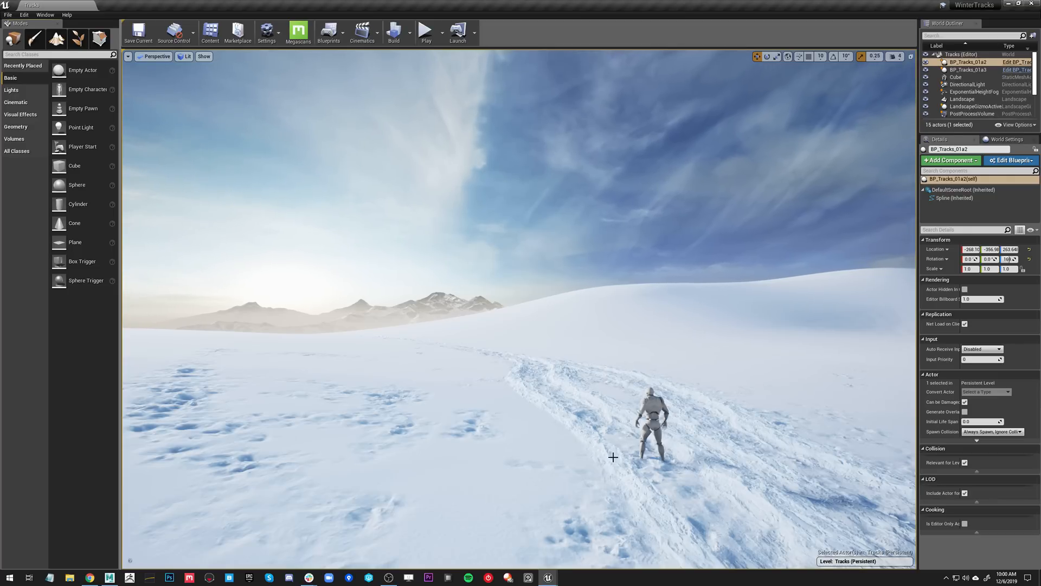
- Show the level's editor icons and helpers, and examine the snow track spline around the character
{"action": "left_click", "coordinate": [551, 405]}
{"action": "key", "text": "g"}
{"action": "right_click_drag", "start_coordinate": [534, 451], "coordinate": [574, 478]}
{"action": "key", "text": "w"}
{"action": "key", "text": "a"}
{"action": "key", "text": "s"}
{"action": "key", "text": "w"}
{"action": "key", "text": "s"}
{"action": "right_click_drag", "start_coordinate": [489, 301], "coordinate": [442, 293]}
{"action": "key", "text": "d"}
{"action": "key", "text": "q"}
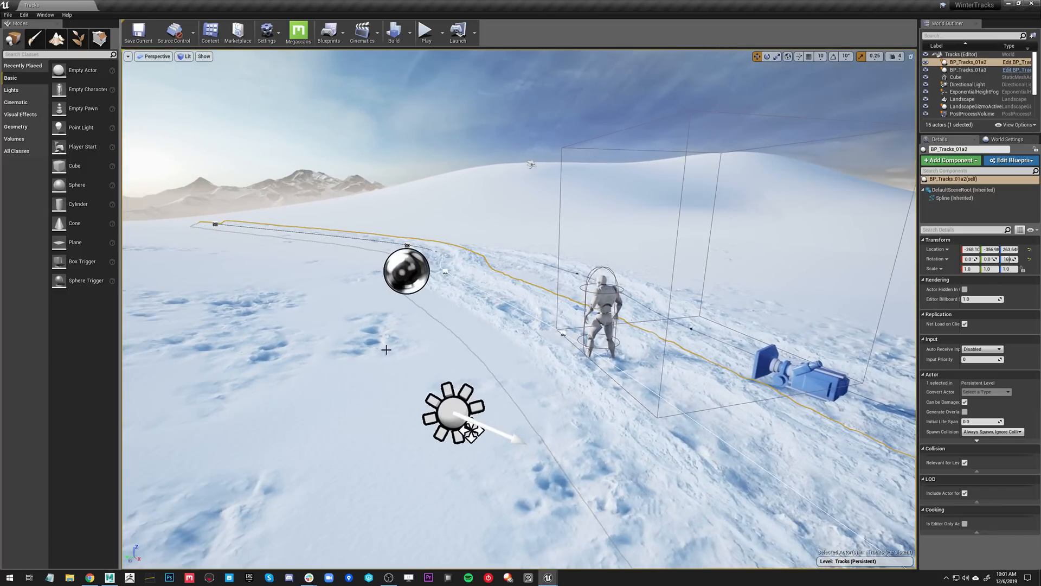
- Switch to Maya and create a single-face polygon plane at the origin
{"action": "left_click", "coordinate": [112, 578]}
{"action": "middle_click_drag", "start_coordinate": [447, 206], "coordinate": [450, 218], "text": "alt"}
{"action": "right_click_drag", "start_coordinate": [449, 214], "coordinate": [425, 204], "text": "alt"}
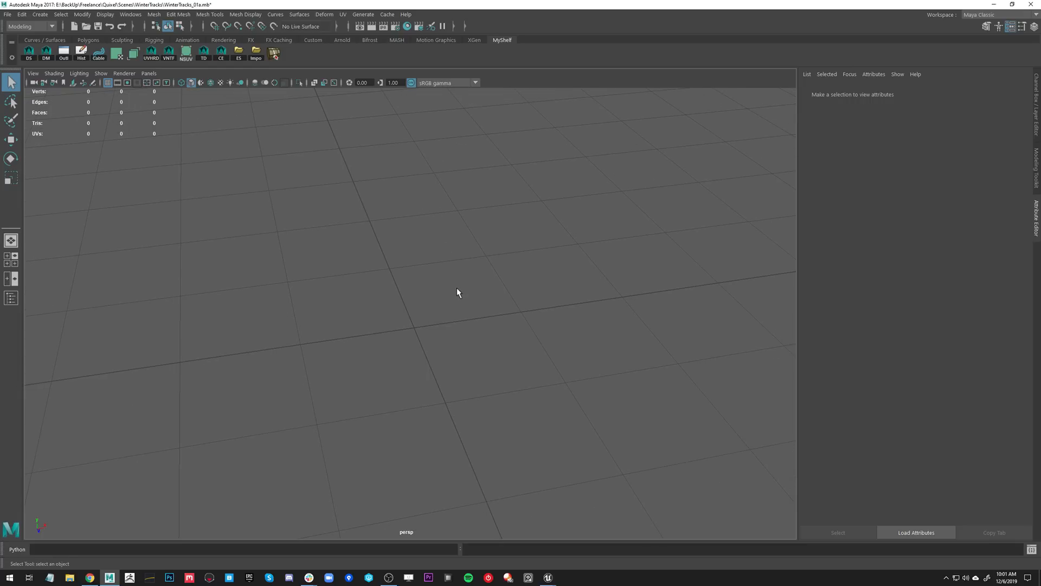
{"action": "middle_click_drag", "start_coordinate": [458, 295], "coordinate": [445, 288], "text": "alt"}
{"action": "right_click_drag", "start_coordinate": [365, 269], "coordinate": [344, 268], "text": "shift"}
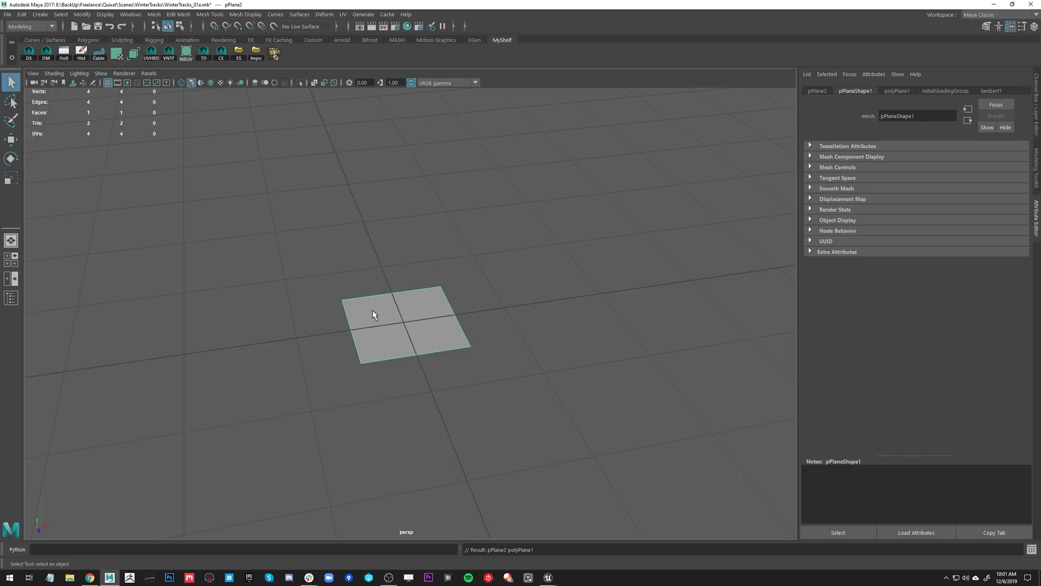
{"action": "left_click_drag", "start_coordinate": [387, 276], "coordinate": [448, 350], "text": "alt"}
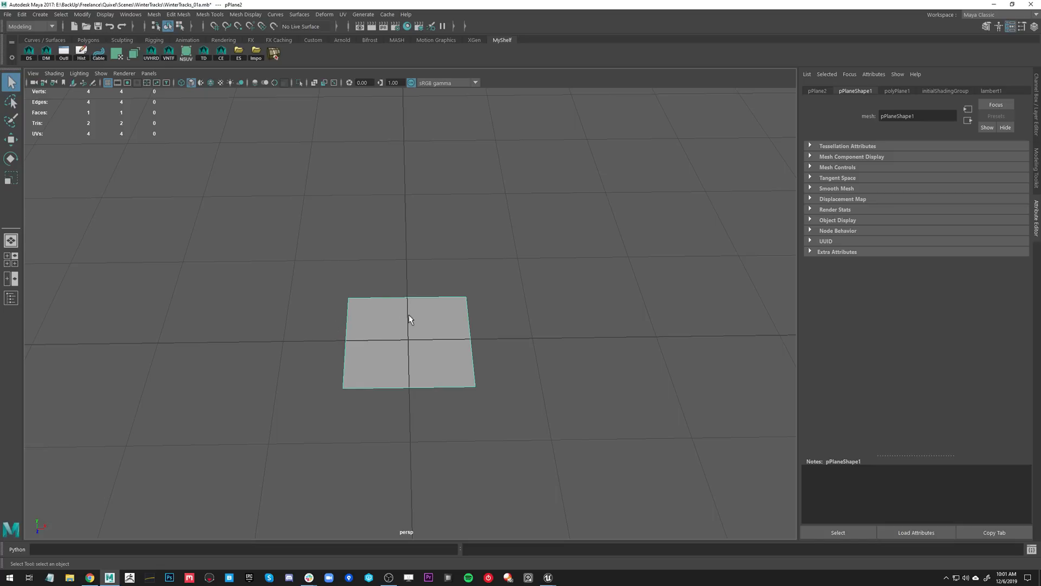
{"action": "left_click_drag", "start_coordinate": [502, 323], "coordinate": [566, 407], "text": "alt"}
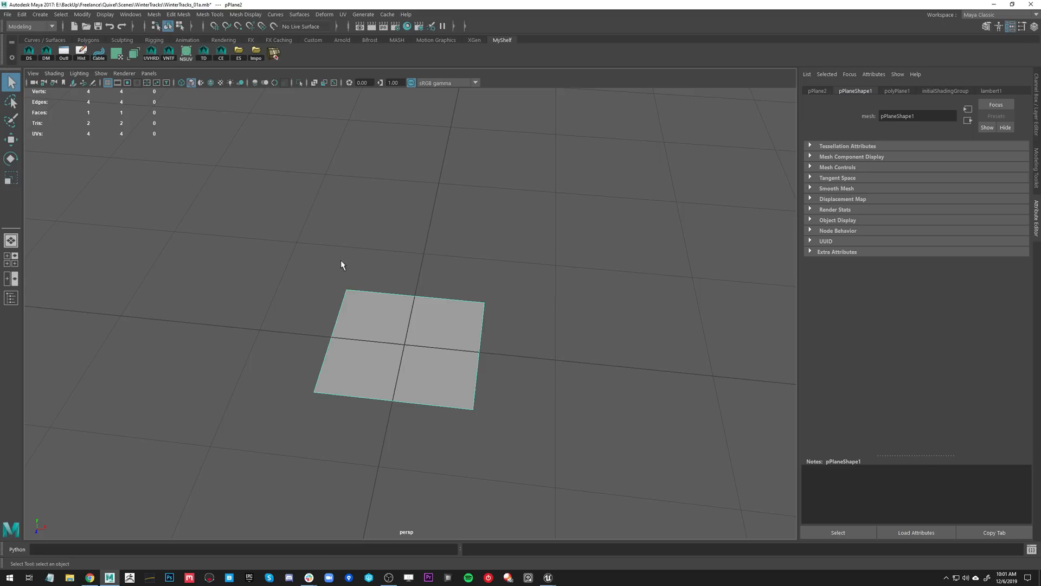
{"action": "left_click_drag", "start_coordinate": [403, 332], "coordinate": [429, 362], "text": "alt"}
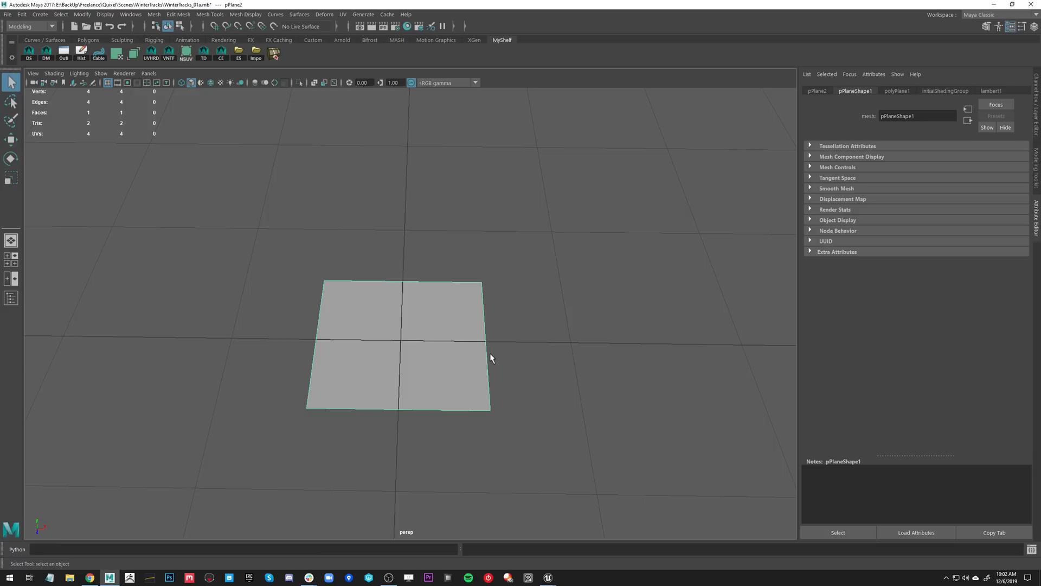
{"action": "left_click_drag", "start_coordinate": [489, 350], "coordinate": [389, 308], "text": "alt"}
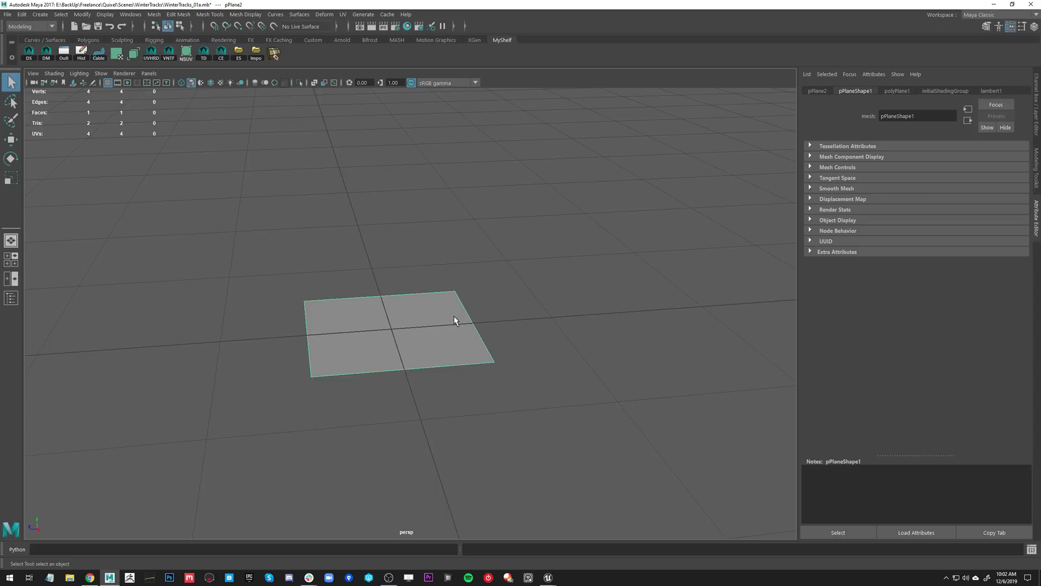
- Connect two opposite border edges of the plane with eight segments, dividing it into nine parallel strips
{"action": "right_click_drag", "start_coordinate": [376, 272], "coordinate": [363, 242]}
{"action": "left_click_drag", "start_coordinate": [364, 242], "coordinate": [370, 377]}
{"action": "right_click_drag", "start_coordinate": [382, 316], "coordinate": [379, 487], "text": "shift"}
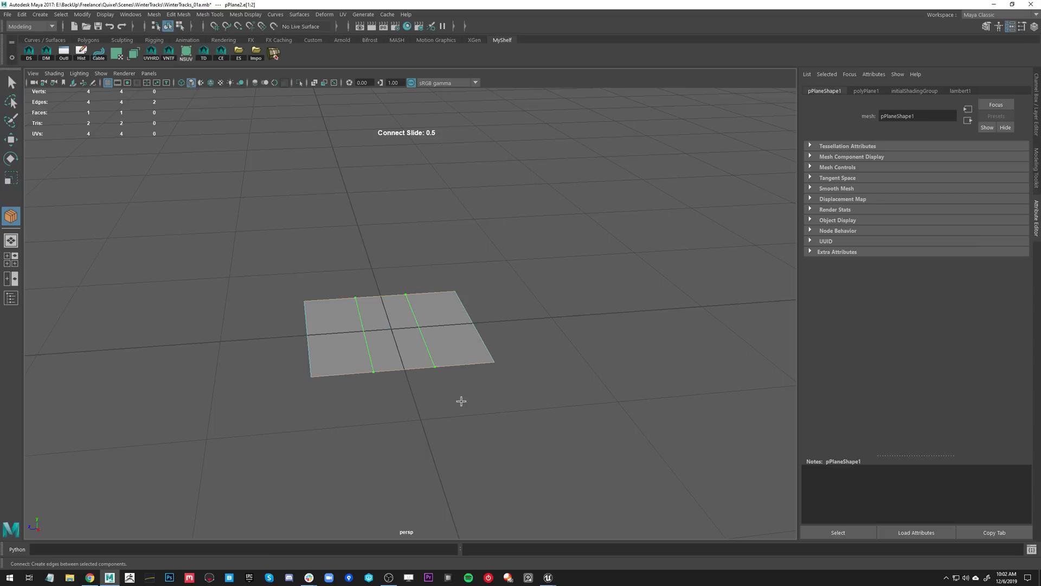
{"action": "middle_click_drag", "start_coordinate": [454, 400], "coordinate": [529, 418]}
{"action": "left_click_drag", "start_coordinate": [539, 297], "coordinate": [537, 305], "text": "alt"}
{"action": "key", "text": "w"}
- Lower the two outer border edges parallel to the strips so the outermost strips slope downward
{"action": "left_click_drag", "start_coordinate": [517, 362], "coordinate": [499, 349], "text": "alt"}
{"action": "left_click", "coordinate": [498, 349]}
{"action": "left_click", "coordinate": [290, 347], "text": "shift"}
{"action": "left_click_drag", "start_coordinate": [423, 392], "coordinate": [390, 295], "text": "alt"}
{"action": "left_click_drag", "start_coordinate": [459, 303], "coordinate": [467, 295], "text": "alt"}
{"action": "middle_click_drag", "start_coordinate": [460, 262], "coordinate": [469, 285]}
- Raise the third edge from each side by about 0.16 to form two ridges flanking a flat floor
{"action": "left_click_drag", "start_coordinate": [469, 310], "coordinate": [310, 352], "text": "alt"}
{"action": "left_click_drag", "start_coordinate": [486, 358], "coordinate": [478, 377], "text": "alt"}
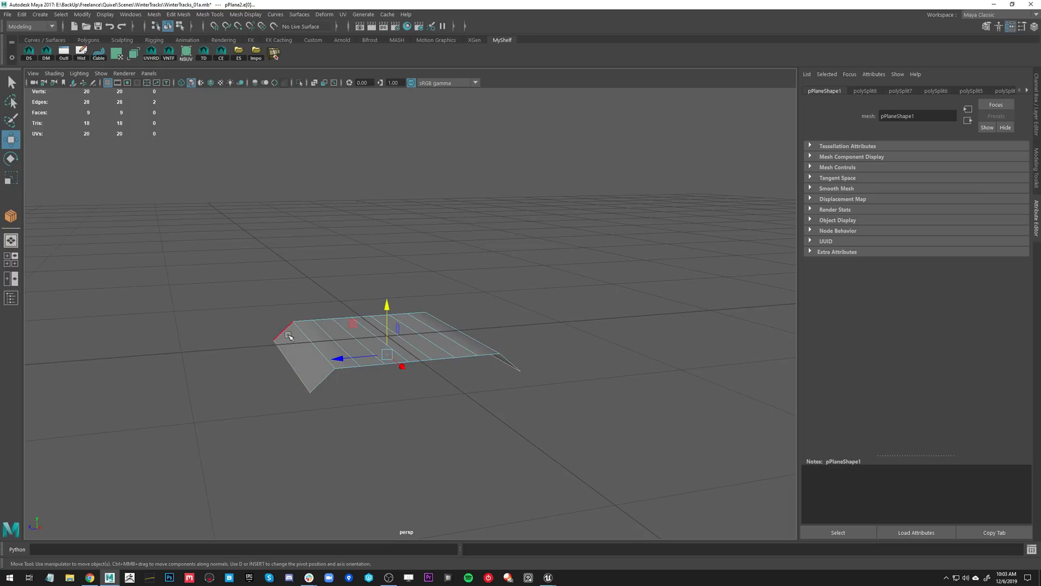
{"action": "left_click_drag", "start_coordinate": [379, 355], "coordinate": [365, 398], "text": "alt"}
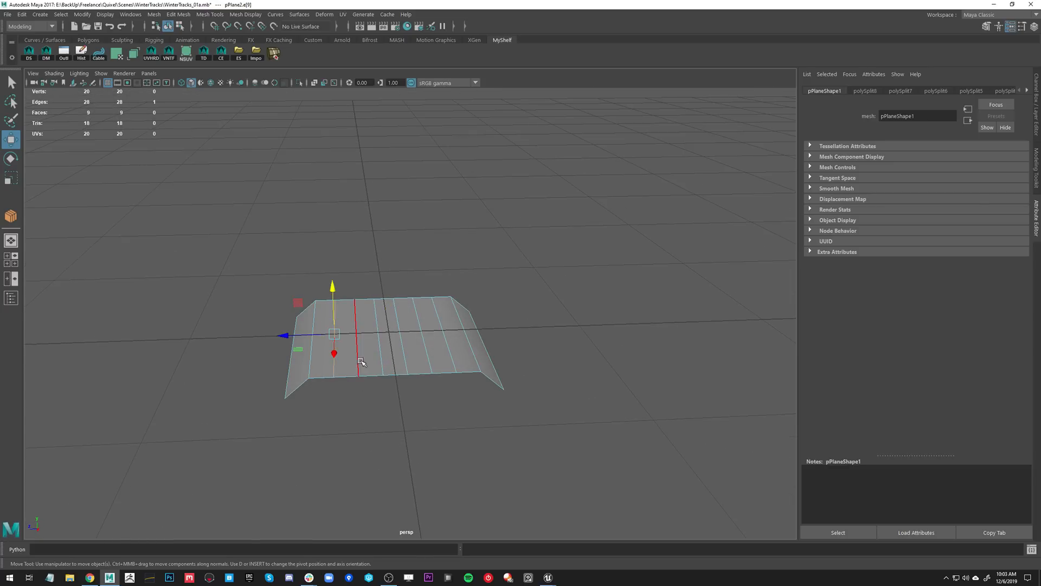
{"action": "left_click", "coordinate": [454, 355], "text": "shift"}
{"action": "left_click_drag", "start_coordinate": [486, 412], "coordinate": [486, 399], "text": "alt"}
{"action": "middle_click_drag", "start_coordinate": [486, 398], "coordinate": [484, 364]}
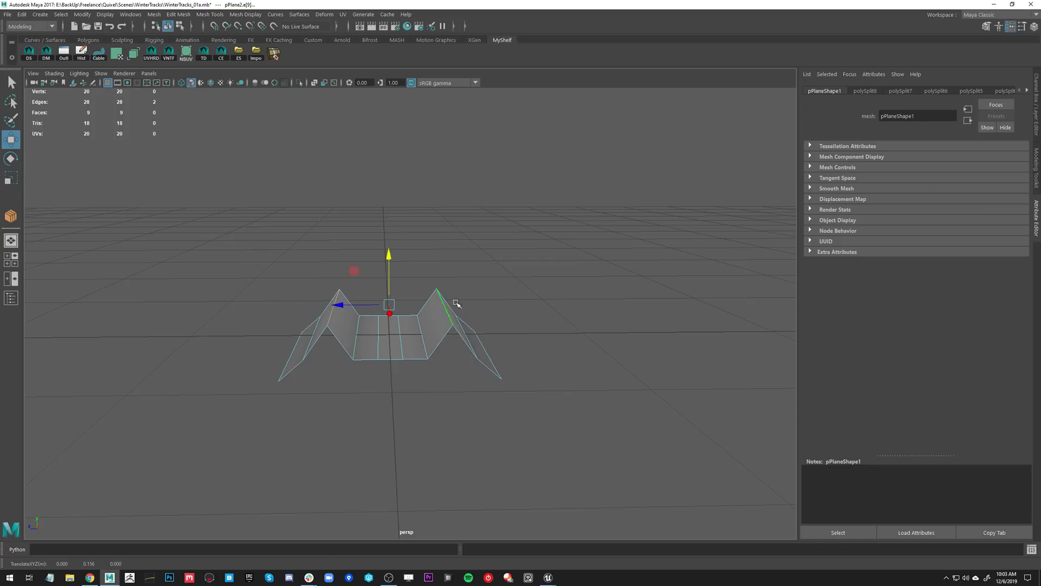
{"action": "left_click_drag", "start_coordinate": [427, 301], "coordinate": [453, 305], "text": "alt"}
{"action": "left_click", "coordinate": [383, 345]}
{"action": "left_click", "coordinate": [410, 359]}
{"action": "left_click_drag", "start_coordinate": [450, 399], "coordinate": [416, 342], "text": "alt"}
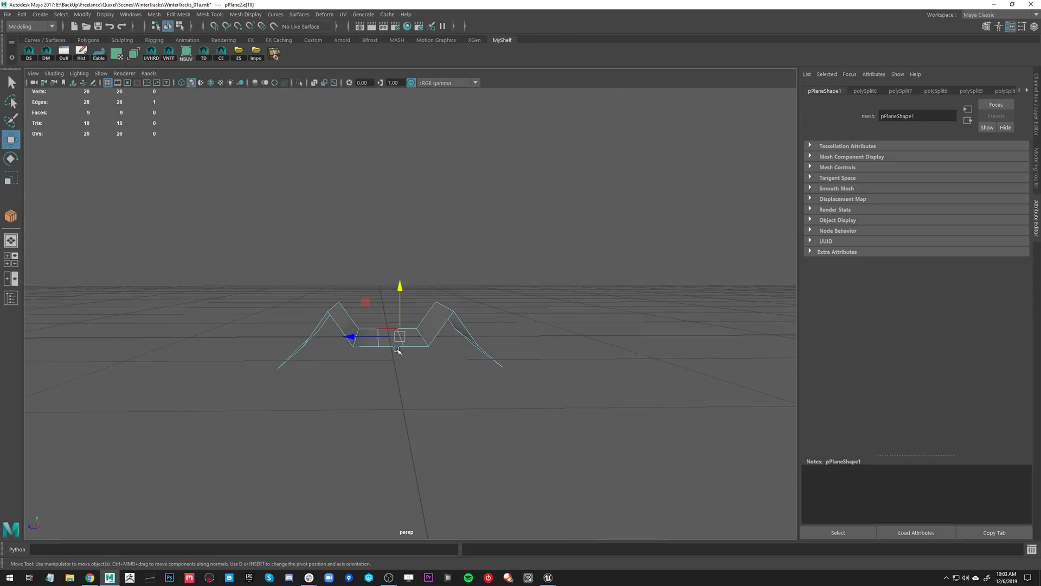
{"action": "left_click_drag", "start_coordinate": [393, 336], "coordinate": [394, 345], "text": "alt"}
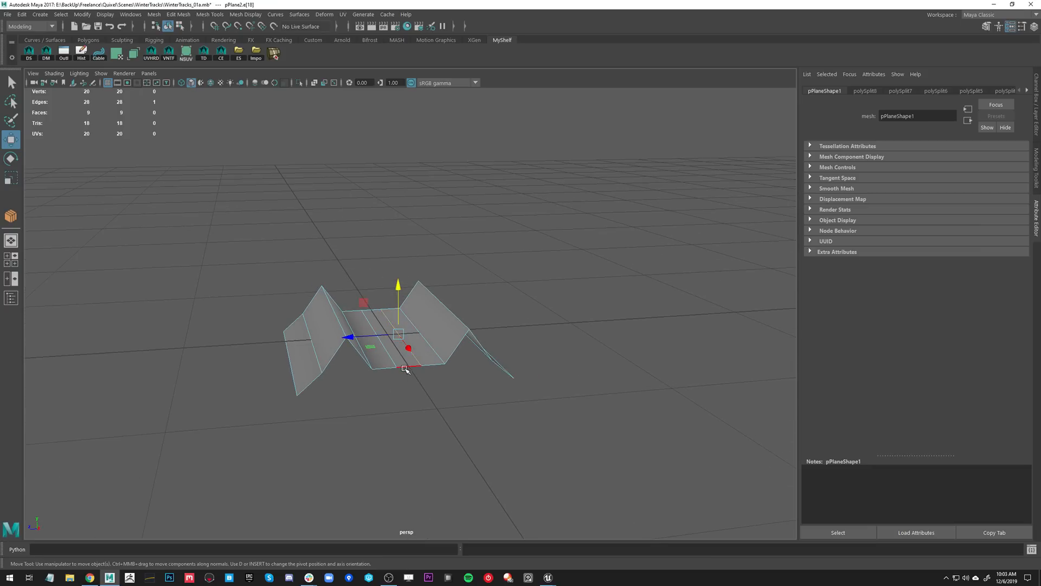
{"action": "left_click_drag", "start_coordinate": [422, 369], "coordinate": [399, 365], "text": "alt"}
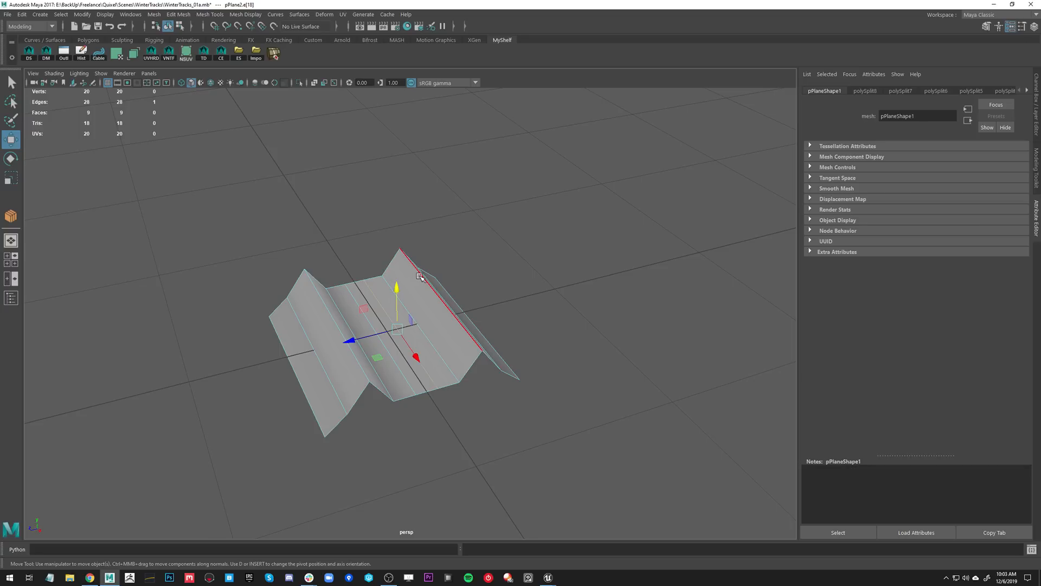
- Select the top edges of both ridges and bevel them
{"action": "mouse_move", "coordinate": [449, 306]}
{"action": "left_mouse_down", "text": "alt"}
{"action": "mouse_move", "coordinate": [451, 288]}
{"action": "mouse_move", "coordinate": [463, 286]}
{"action": "mouse_move", "coordinate": [432, 292]}
{"action": "mouse_move", "coordinate": [436, 302]}
{"action": "left_mouse_up", "text": "alt"}
{"action": "left_click", "coordinate": [452, 319]}
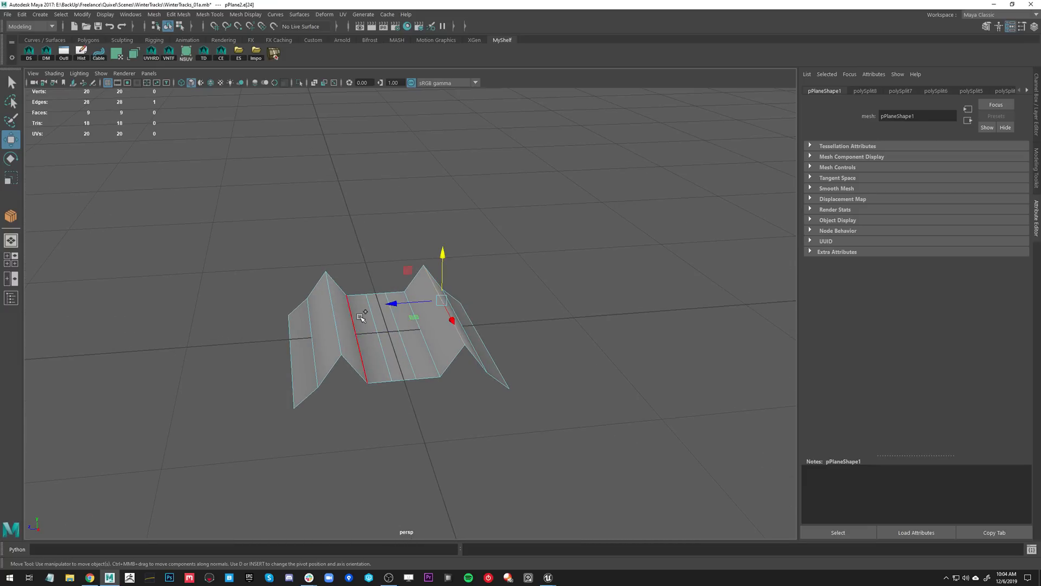
{"action": "left_click", "coordinate": [342, 316], "text": "shift"}
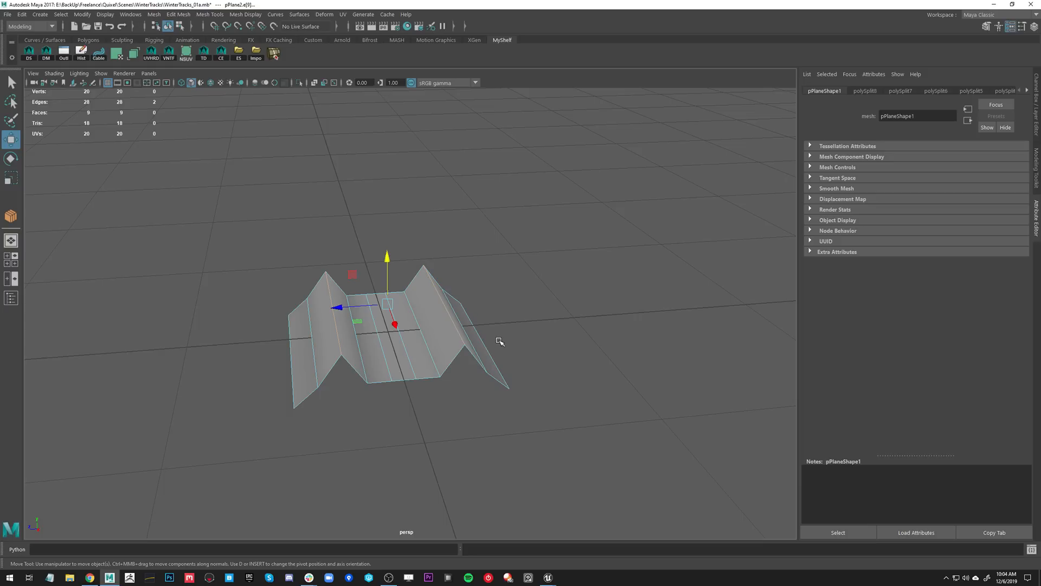
{"action": "mouse_move", "coordinate": [500, 341]}
{"action": "left_mouse_down", "text": "alt"}
{"action": "mouse_move", "coordinate": [464, 324]}
{"action": "mouse_move", "coordinate": [526, 342]}
{"action": "mouse_move", "coordinate": [542, 365]}
{"action": "mouse_move", "coordinate": [493, 353]}
{"action": "left_mouse_up", "text": "alt"}
{"action": "left_click_drag", "start_coordinate": [472, 304], "coordinate": [469, 309], "text": "alt"}
{"action": "right_click_drag", "start_coordinate": [467, 313], "coordinate": [509, 316], "text": "shift"}
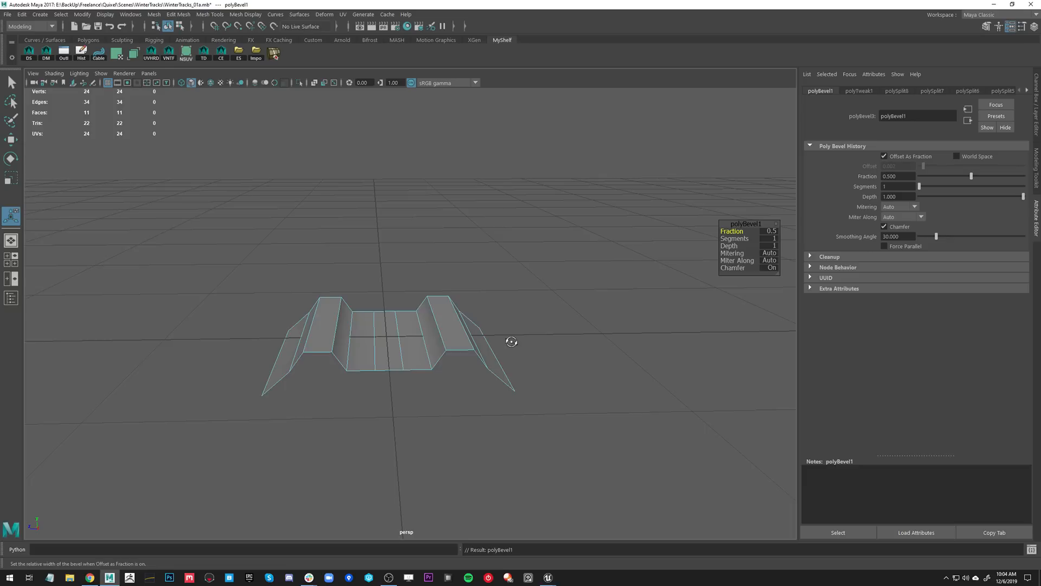
- Adjust the ridge bevel's fraction to about 0.55 and give it 2 segments
{"action": "left_click_drag", "start_coordinate": [511, 344], "coordinate": [500, 334], "text": "alt"}
{"action": "middle_click_drag", "start_coordinate": [500, 334], "coordinate": [497, 323]}
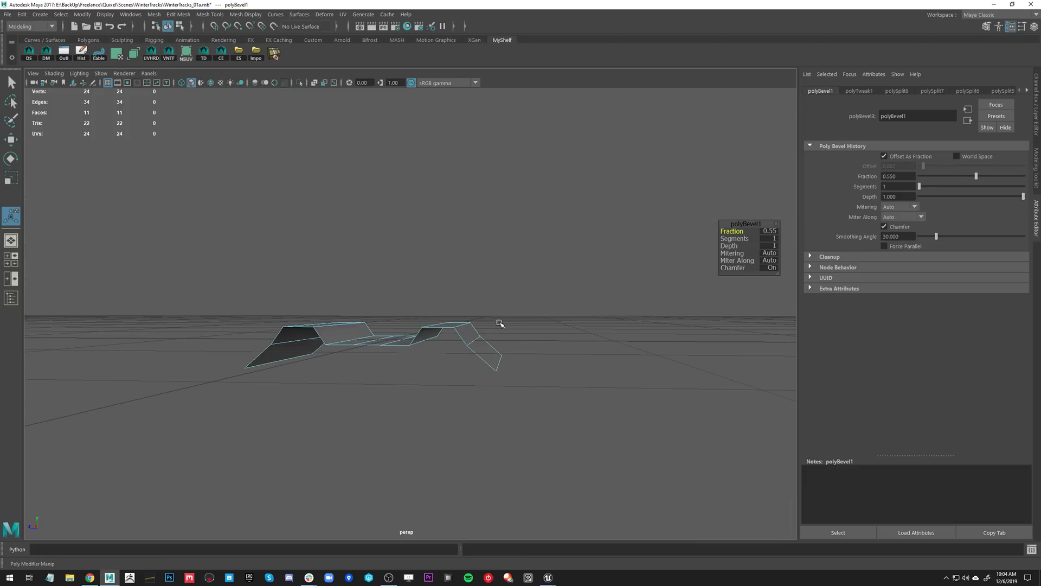
{"action": "left_click", "coordinate": [742, 239]}
{"action": "middle_click_drag", "start_coordinate": [742, 239], "coordinate": [747, 232]}
{"action": "left_click", "coordinate": [743, 232]}
{"action": "key", "text": "w"}
- Soften all edges of the track mesh, return to object mode and deselect it
{"action": "left_click_drag", "start_coordinate": [513, 314], "coordinate": [509, 358], "text": "alt"}
{"action": "left_click_drag", "start_coordinate": [237, 340], "coordinate": [856, 295]}
{"action": "right_click_drag", "start_coordinate": [582, 299], "coordinate": [705, 312], "text": "shift"}
{"action": "right_click_drag", "start_coordinate": [432, 272], "coordinate": [634, 162]}
{"action": "left_click", "coordinate": [558, 272]}
{"action": "left_click_drag", "start_coordinate": [558, 272], "coordinate": [552, 240], "text": "alt"}
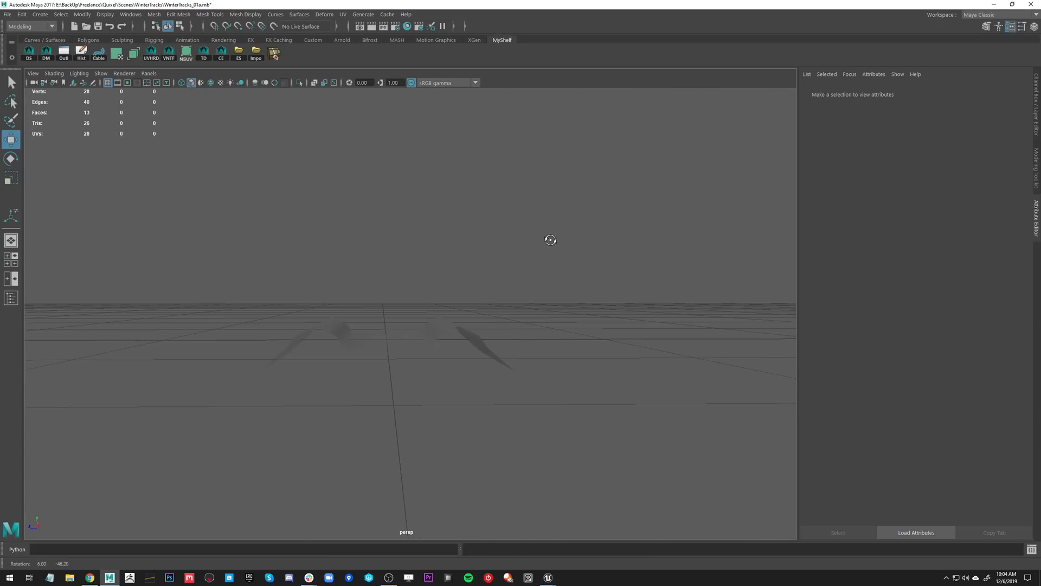
{"action": "left_click_drag", "start_coordinate": [423, 337], "coordinate": [431, 354], "text": "alt"}
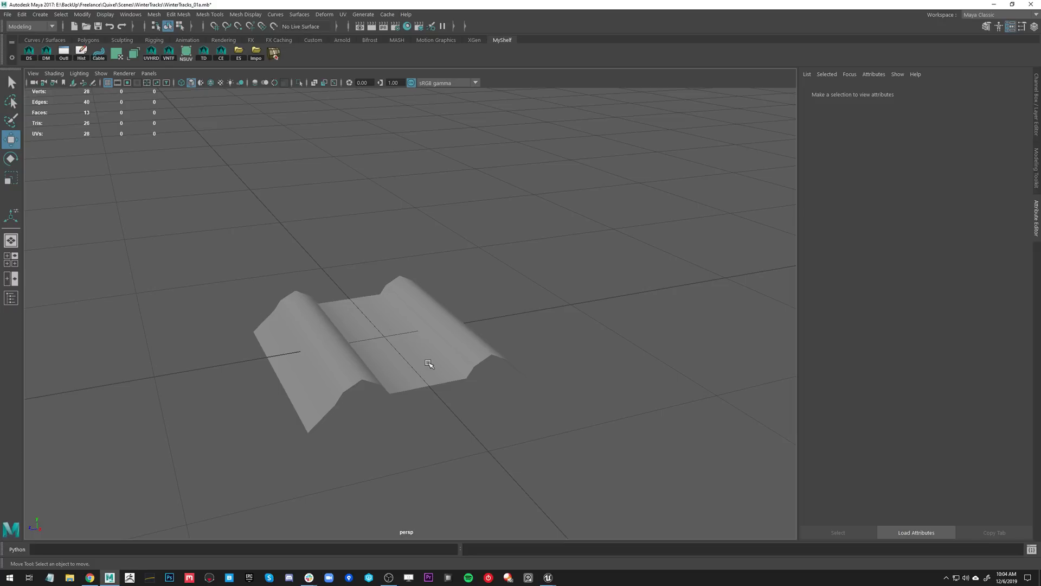
- Scale the two floor edges at the foot of the ridges closer together across the track's width
{"action": "left_click_drag", "start_coordinate": [423, 347], "coordinate": [384, 321], "text": "alt"}
{"action": "right_click_drag", "start_coordinate": [384, 322], "coordinate": [381, 215], "text": "alt"}
{"action": "left_click", "coordinate": [407, 346]}
{"action": "left_click", "coordinate": [328, 354]}
{"action": "left_click", "coordinate": [428, 350], "text": "shift"}
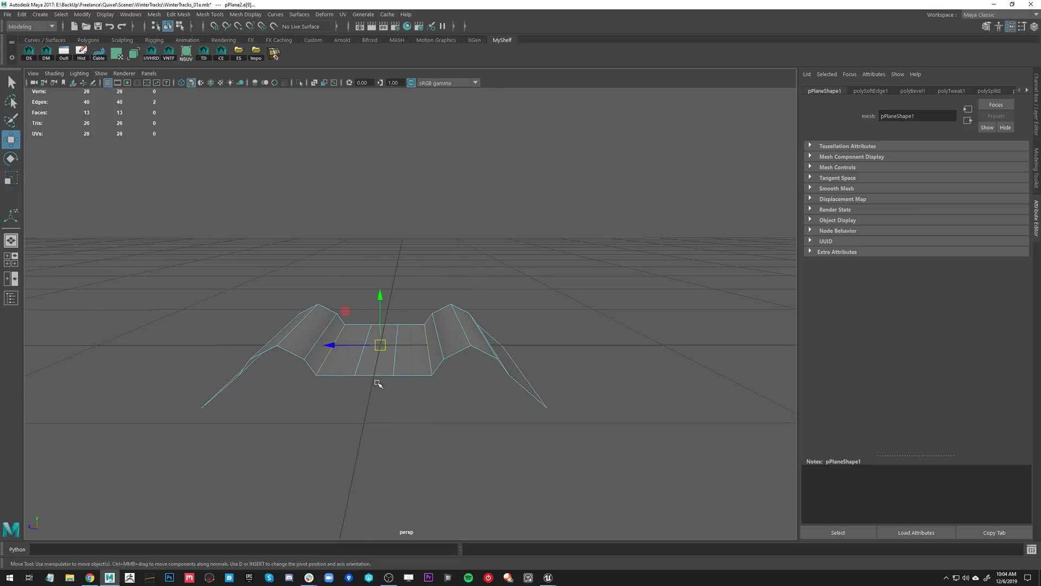
{"action": "key", "text": "r"}
{"action": "left_click_drag", "start_coordinate": [335, 345], "coordinate": [395, 418]}
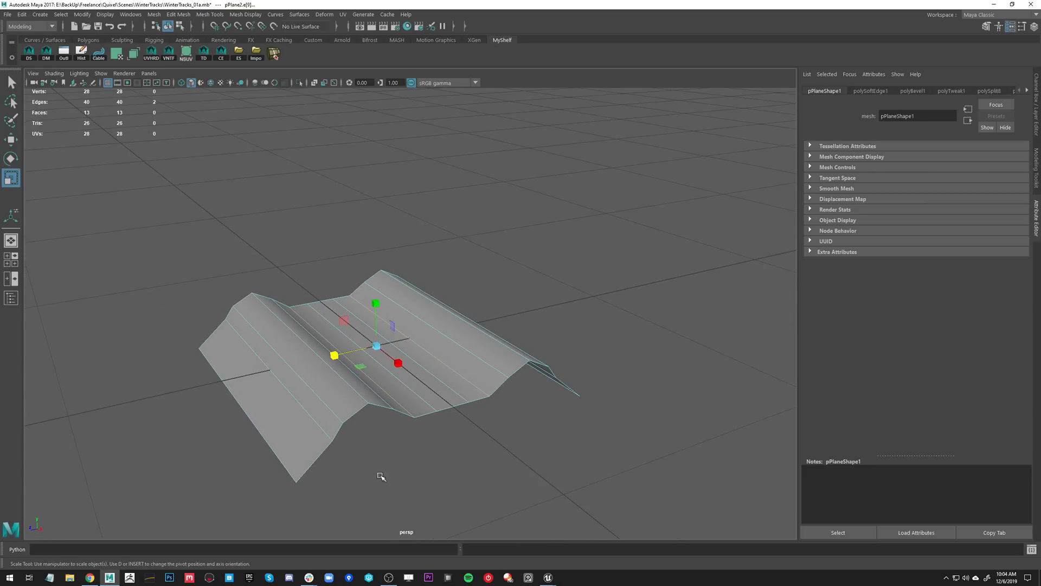
- Delete one lengthwise edge from the outer slope on each side of the track
{"action": "left_click", "coordinate": [313, 417]}
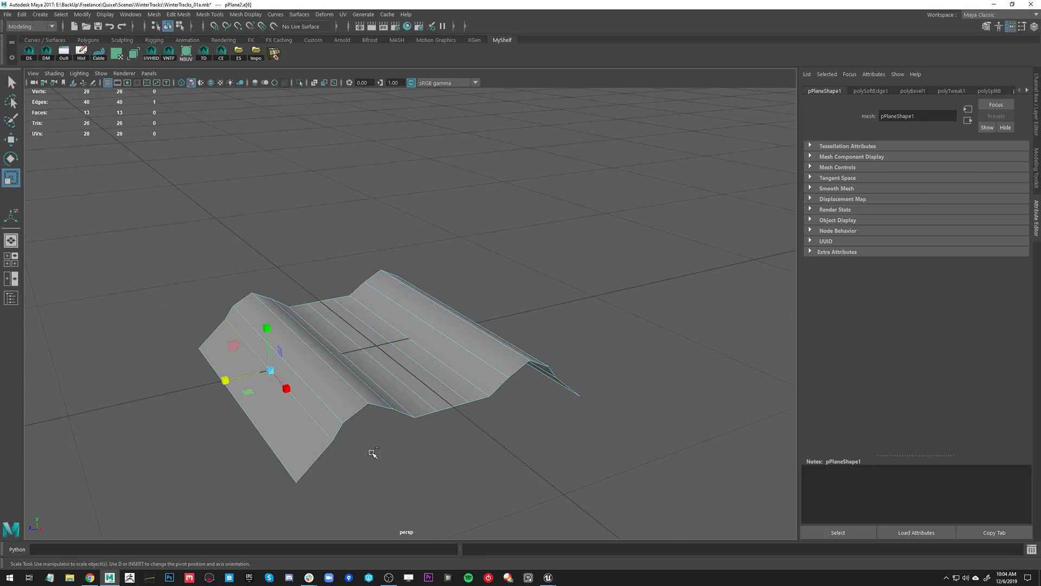
{"action": "key", "text": "ctrl+Delete"}
{"action": "left_click_drag", "start_coordinate": [616, 419], "coordinate": [593, 400], "text": "alt"}
{"action": "left_click", "coordinate": [492, 384]}
{"action": "key", "text": "ctrl+Delete"}
- Connect the end edges of both outer slopes with one segment, adding a lengthwise edge to each slope
{"action": "left_click", "coordinate": [512, 391]}
{"action": "left_click_drag", "start_coordinate": [433, 417], "coordinate": [466, 417], "text": "alt"}
{"action": "left_click", "coordinate": [328, 406], "text": "shift"}
{"action": "left_click", "coordinate": [231, 323], "text": "shift"}
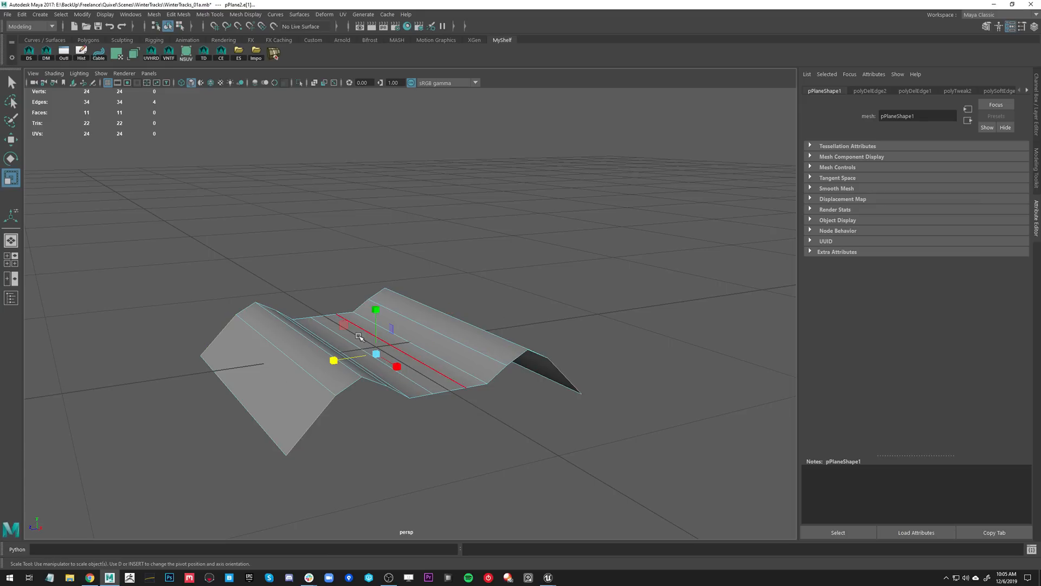
{"action": "mouse_move", "coordinate": [434, 344]}
{"action": "left_mouse_down", "text": "alt"}
{"action": "mouse_move", "coordinate": [453, 355]}
{"action": "mouse_move", "coordinate": [441, 332]}
{"action": "left_mouse_up", "text": "alt"}
{"action": "right_click_drag", "start_coordinate": [370, 289], "coordinate": [359, 461], "text": "shift"}
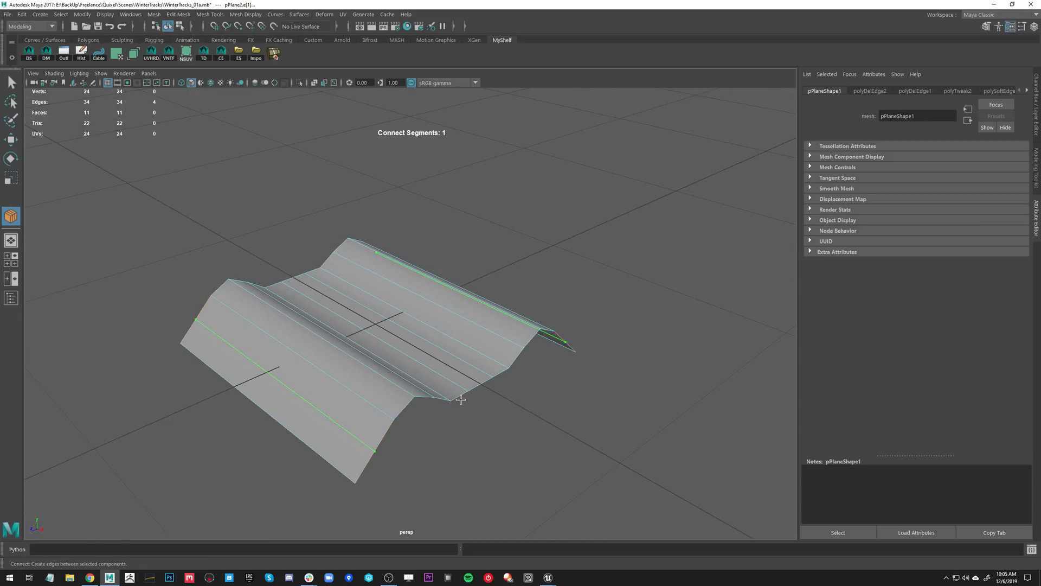
{"action": "left_click_drag", "start_coordinate": [518, 394], "coordinate": [455, 423], "text": "alt"}
{"action": "key", "text": "w"}
- Connect all lengthwise edges with 9 segments to add evenly spaced crosswise divisions along the track
{"action": "left_click_drag", "start_coordinate": [267, 281], "coordinate": [315, 288], "text": "alt"}
{"action": "left_click_drag", "start_coordinate": [193, 330], "coordinate": [536, 311]}
{"action": "key", "text": "g"}
{"action": "left_click_drag", "start_coordinate": [531, 354], "coordinate": [575, 335], "text": "alt"}
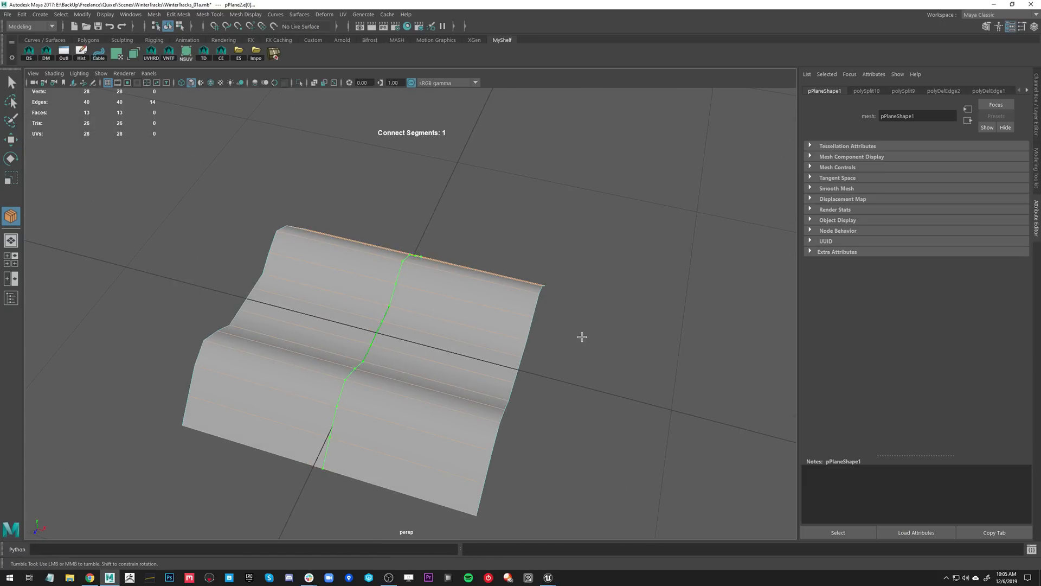
{"action": "middle_click_drag", "start_coordinate": [621, 349], "coordinate": [665, 354]}
{"action": "left_click_drag", "start_coordinate": [586, 347], "coordinate": [631, 344], "text": "alt"}
{"action": "middle_click_drag", "start_coordinate": [631, 345], "coordinate": [635, 345]}
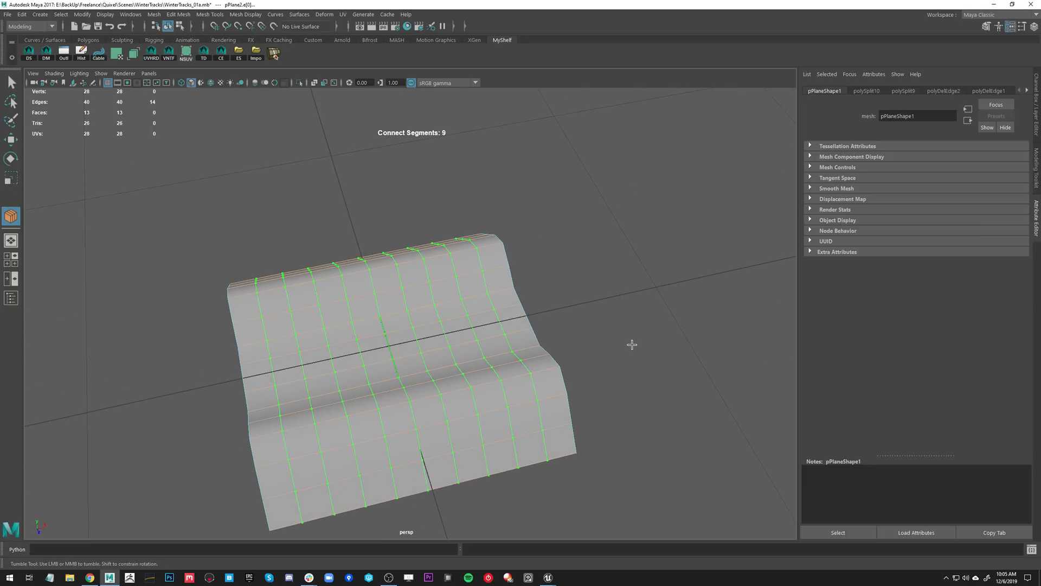
{"action": "left_click_drag", "start_coordinate": [634, 345], "coordinate": [527, 329], "text": "alt"}
{"action": "key", "text": "w"}
- Select the whole mesh in object mode and inspect its cross-section and grid from several angles
{"action": "right_click_drag", "start_coordinate": [400, 272], "coordinate": [525, 202]}
{"action": "left_click", "coordinate": [527, 222]}
{"action": "left_click", "coordinate": [493, 313]}
{"action": "left_click_drag", "start_coordinate": [493, 313], "coordinate": [364, 334], "text": "alt"}
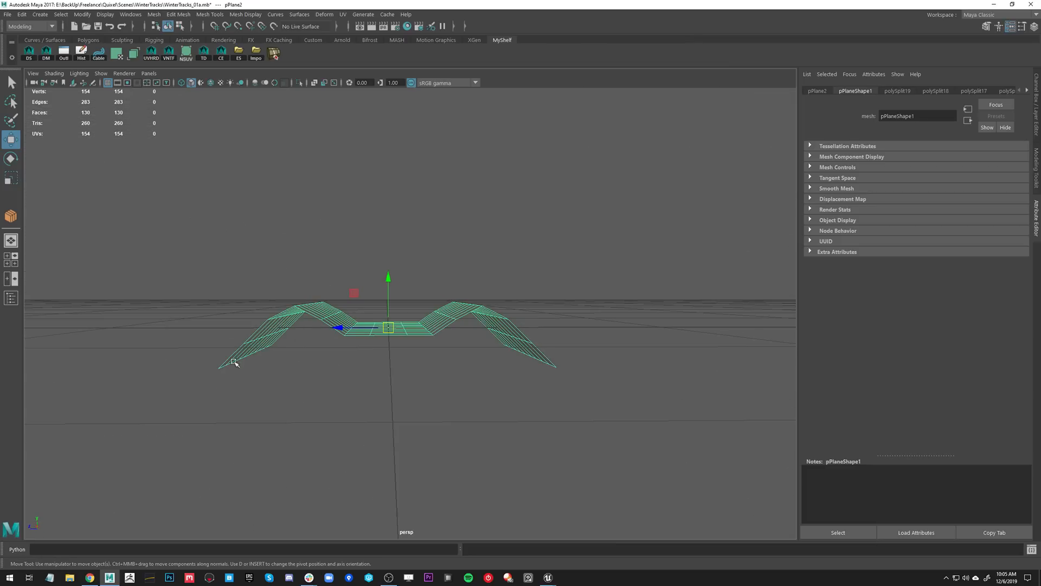
{"action": "left_click_drag", "start_coordinate": [224, 385], "coordinate": [504, 387], "text": "alt"}
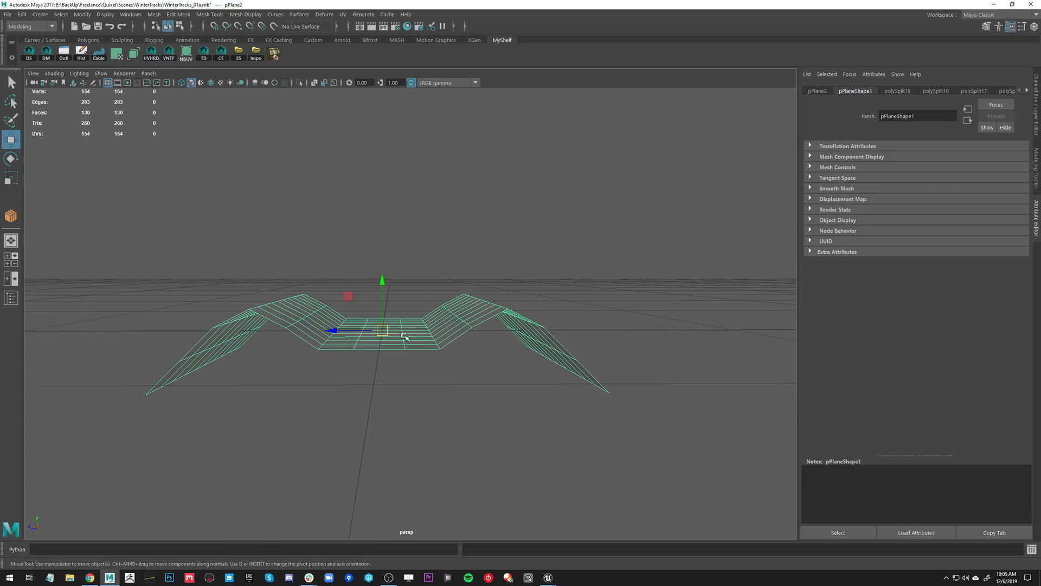
{"action": "left_click_drag", "start_coordinate": [365, 326], "coordinate": [440, 328], "text": "alt"}
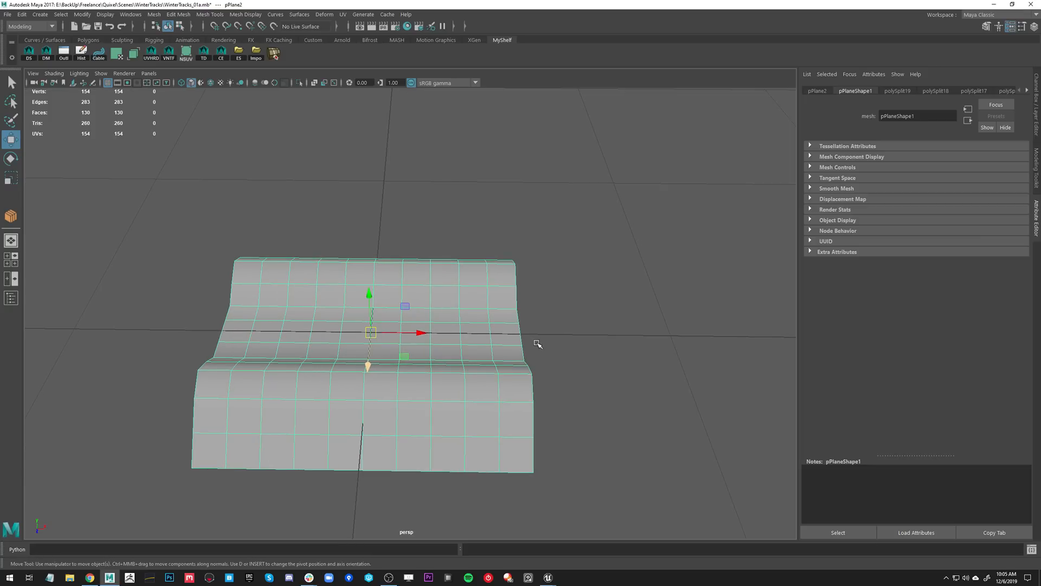
{"action": "left_click_drag", "start_coordinate": [552, 347], "coordinate": [440, 349], "text": "alt"}
{"action": "key", "text": "ctrl+z"}
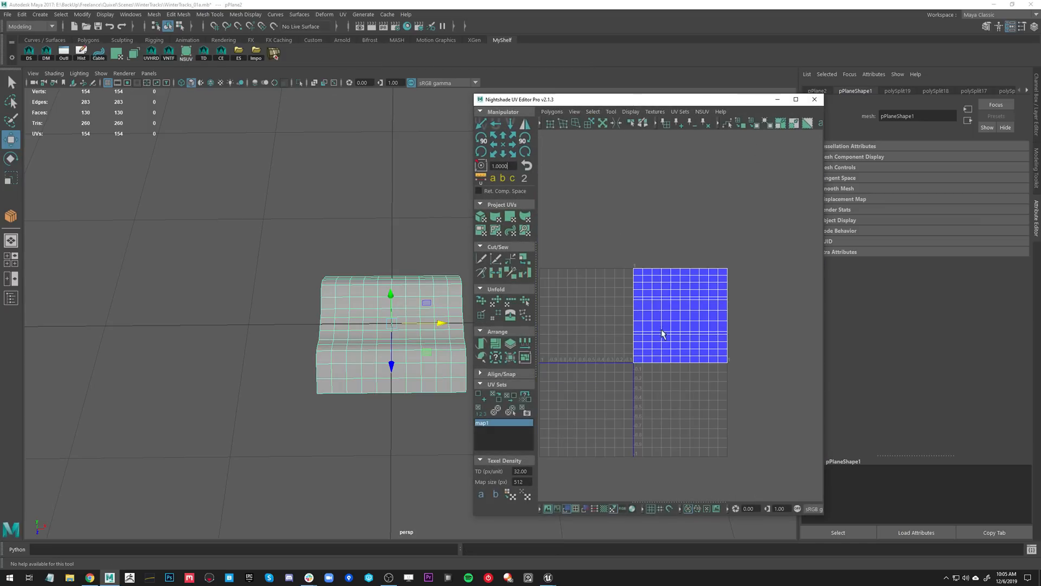
- With the UV editor moved aside, select all faces of the mesh and apply a top-down planar UV projection
{"action": "left_click_drag", "start_coordinate": [605, 99], "coordinate": [663, 84]}
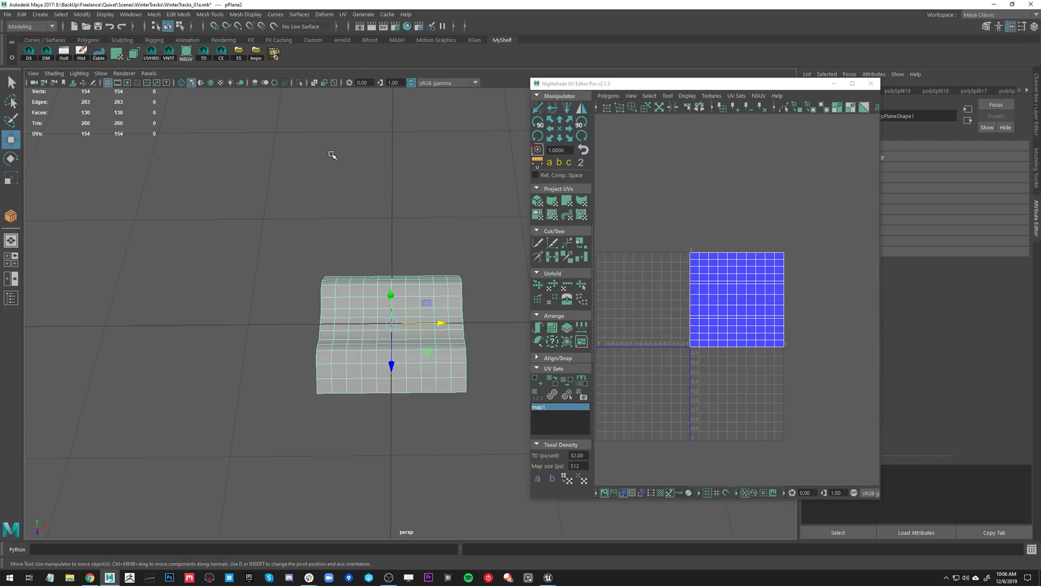
{"action": "right_click_drag", "start_coordinate": [407, 274], "coordinate": [407, 310]}
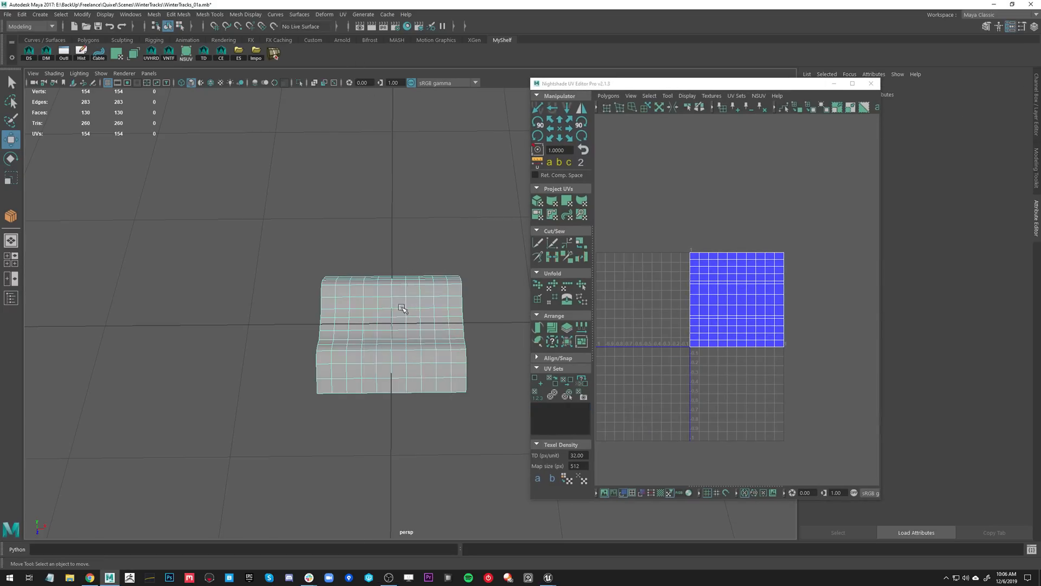
{"action": "double_click", "coordinate": [406, 310]}
{"action": "left_click", "coordinate": [120, 56]}
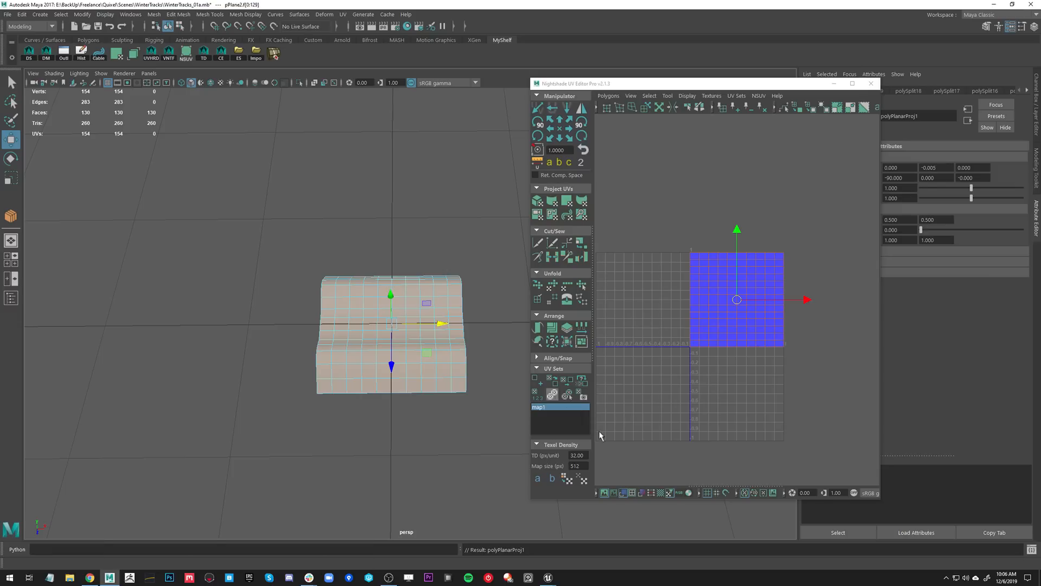
- Unfold all UVs of the track mesh and straighten the resulting shell
{"action": "right_click_drag", "start_coordinate": [671, 278], "coordinate": [772, 267]}
{"action": "left_click", "coordinate": [698, 294]}
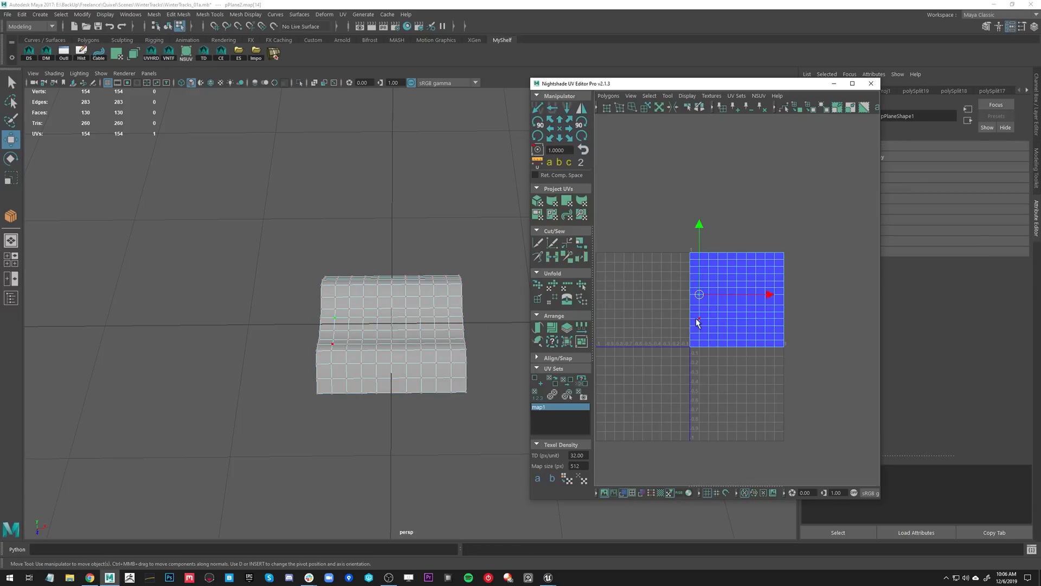
{"action": "right_click", "coordinate": [647, 309], "text": "shift"}
{"action": "right_click_drag", "start_coordinate": [641, 284], "coordinate": [627, 232], "text": "shift"}
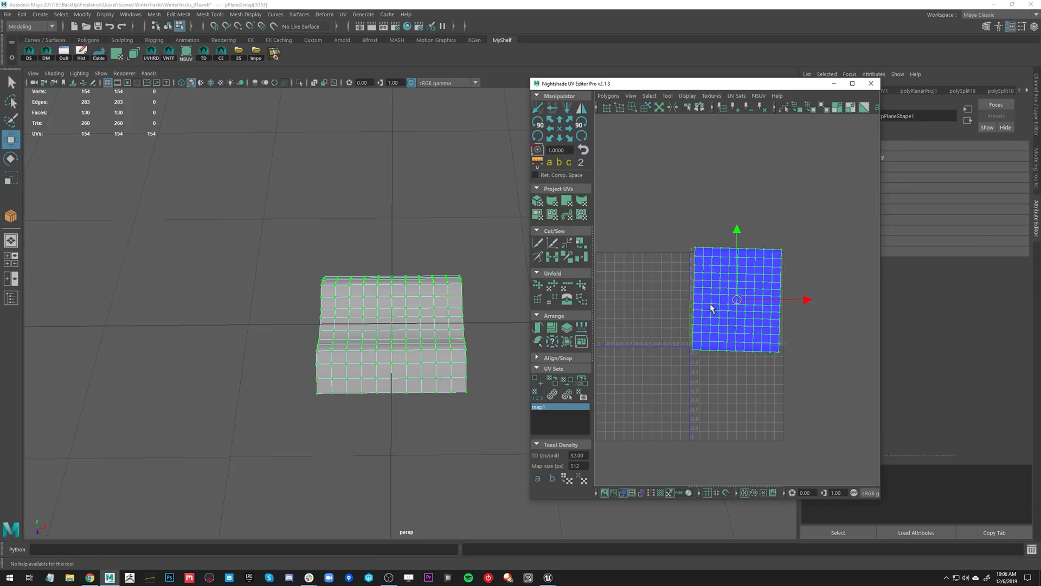
{"action": "left_click", "coordinate": [543, 327]}
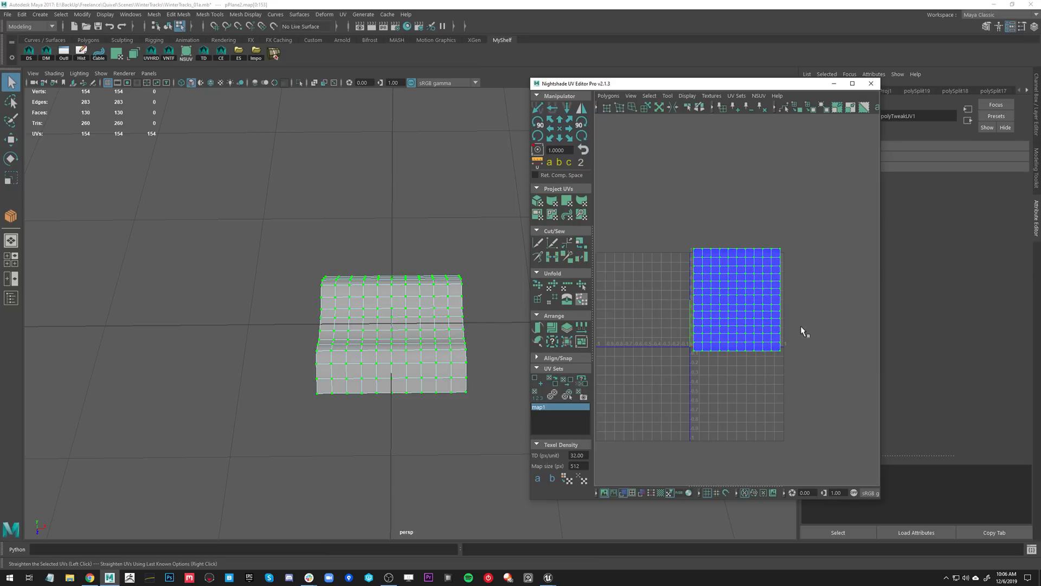
- Move the whole UV shell so its lower-left corner snaps to the 0,0 origin of the UV space
{"action": "key", "text": "w"}
{"action": "scroll", "coordinate": [739, 326], "scroll_direction": "up", "scroll_amount": 2}
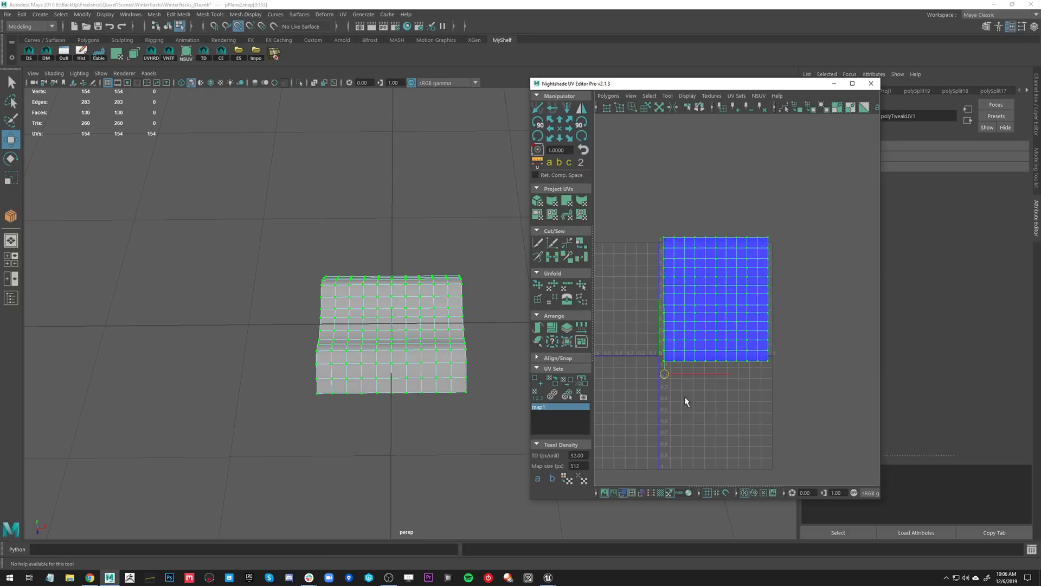
{"action": "key", "text": "v"}
{"action": "left_click_drag", "start_coordinate": [663, 362], "coordinate": [659, 356]}
- Snap the scale pivot to the UV origin and scale the shell vertically and horizontally to fill the 0–1 tile
{"action": "key", "text": "r"}
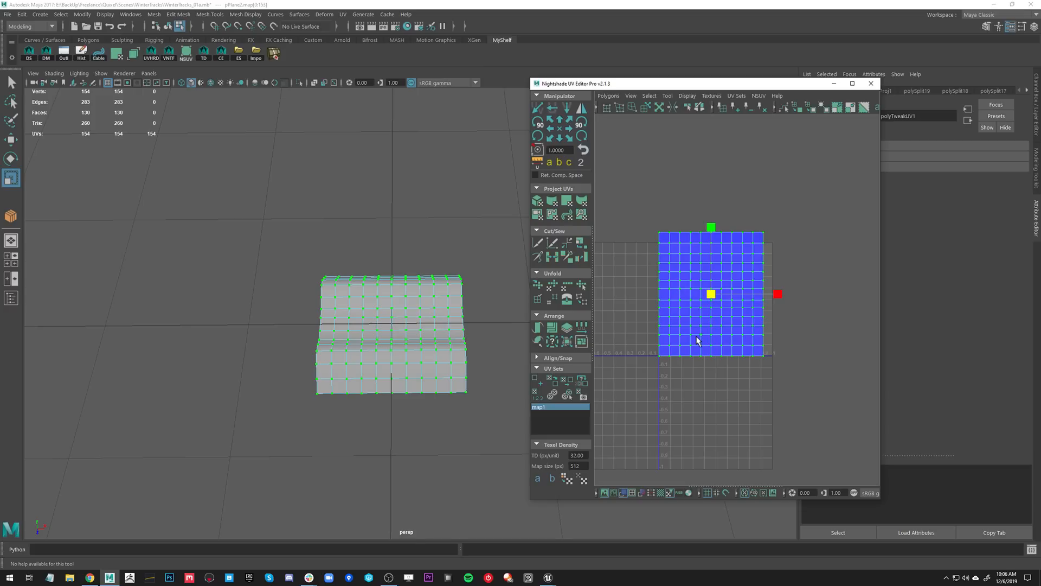
{"action": "key", "text": "d"}
{"action": "middle_click_drag", "start_coordinate": [721, 315], "coordinate": [648, 402]}
{"action": "key", "text": "d"}
{"action": "key", "text": "x"}
{"action": "middle_click_drag", "start_coordinate": [671, 346], "coordinate": [676, 346]}
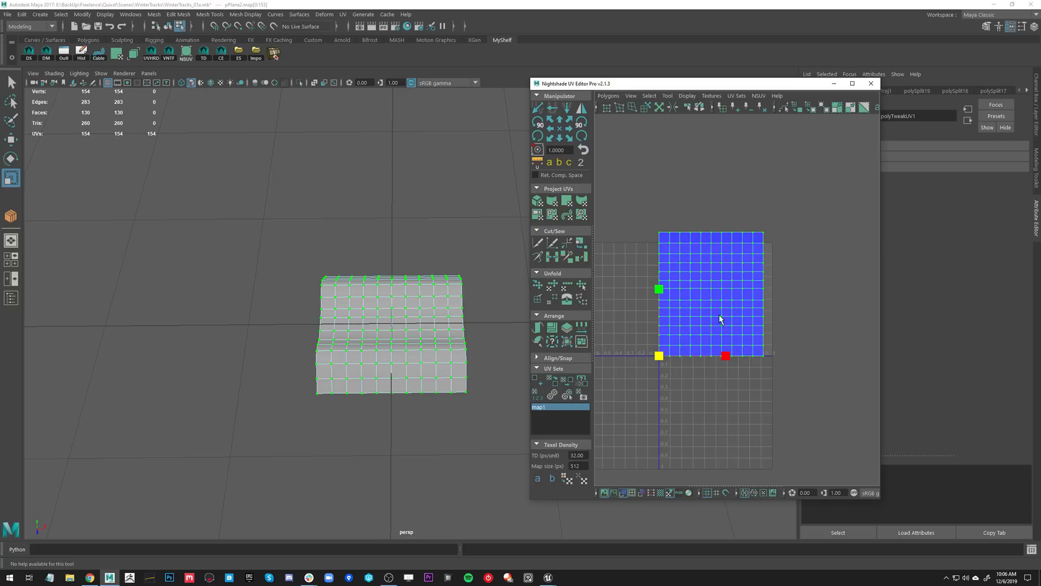
{"action": "left_click_drag", "start_coordinate": [661, 289], "coordinate": [660, 296]}
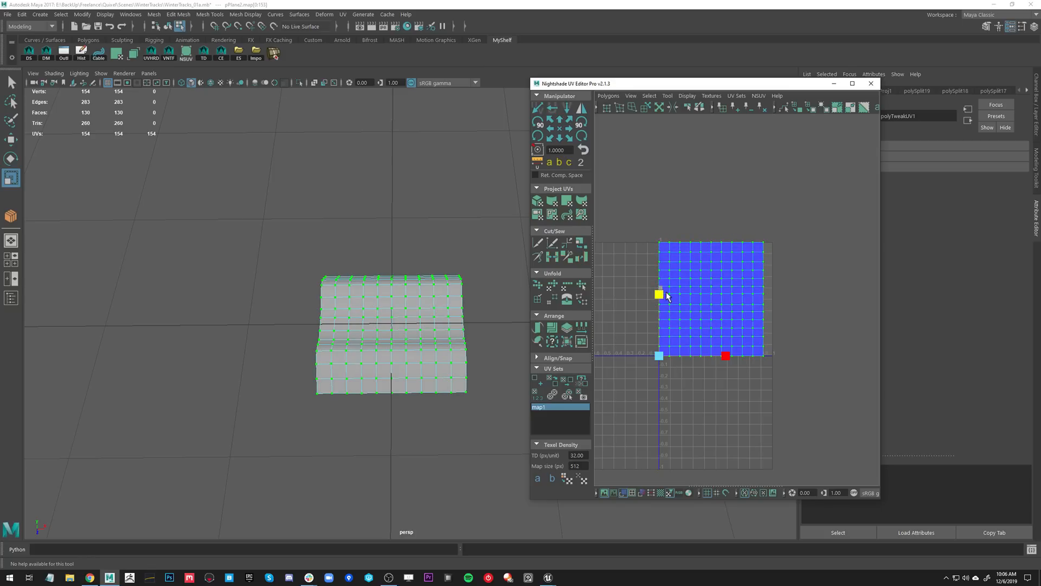
{"action": "left_click_drag", "start_coordinate": [726, 357], "coordinate": [733, 358]}
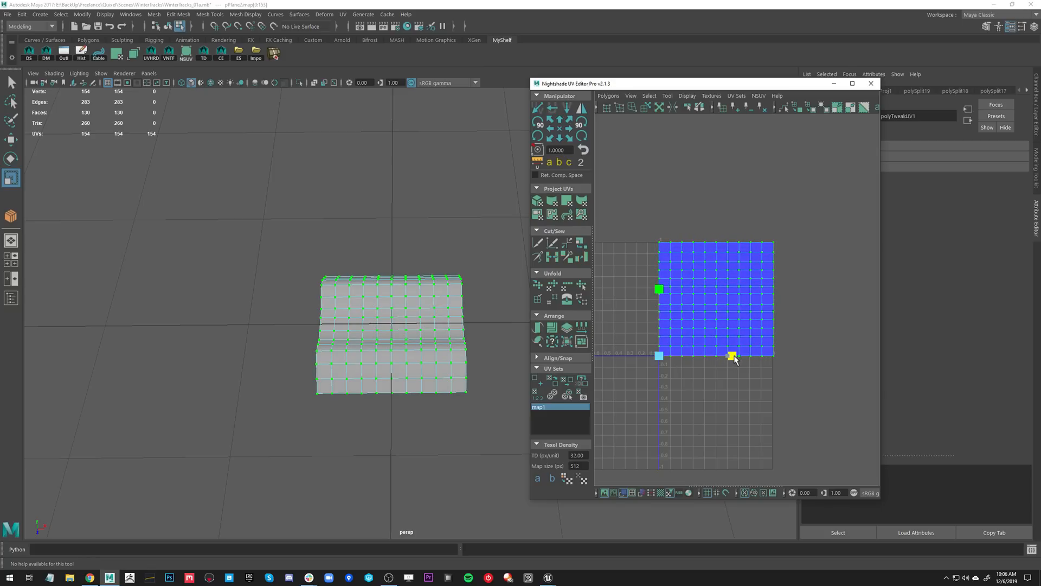
- Snap the shell's right and upper border UVs exactly onto the edges of the 0–1 tile
{"action": "left_click_drag", "start_coordinate": [784, 294], "coordinate": [796, 441]}
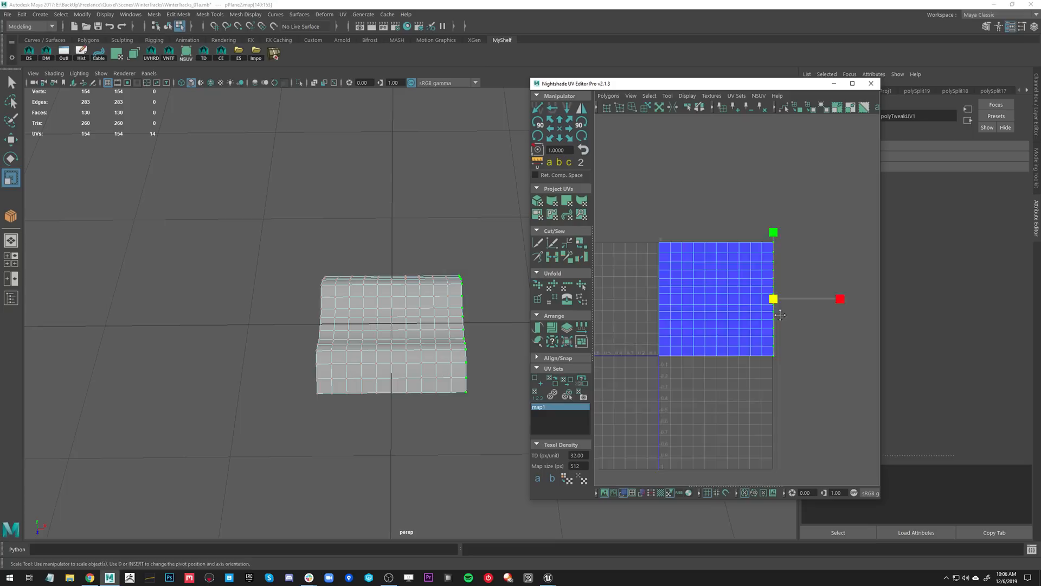
{"action": "middle_click_drag", "start_coordinate": [782, 307], "coordinate": [770, 339], "text": "alt"}
{"action": "right_click_drag", "start_coordinate": [770, 339], "coordinate": [809, 399], "text": "alt"}
{"action": "key", "text": "w"}
{"action": "key", "text": "x"}
{"action": "left_click_drag", "start_coordinate": [841, 344], "coordinate": [837, 343]}
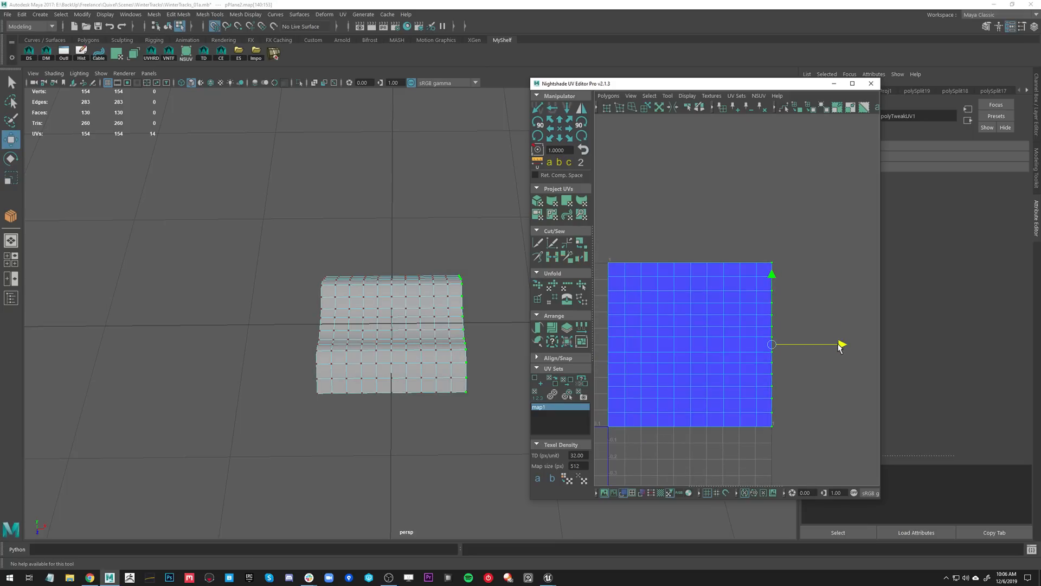
{"action": "left_click_drag", "start_coordinate": [603, 241], "coordinate": [856, 260]}
{"action": "left_click", "coordinate": [690, 194]}
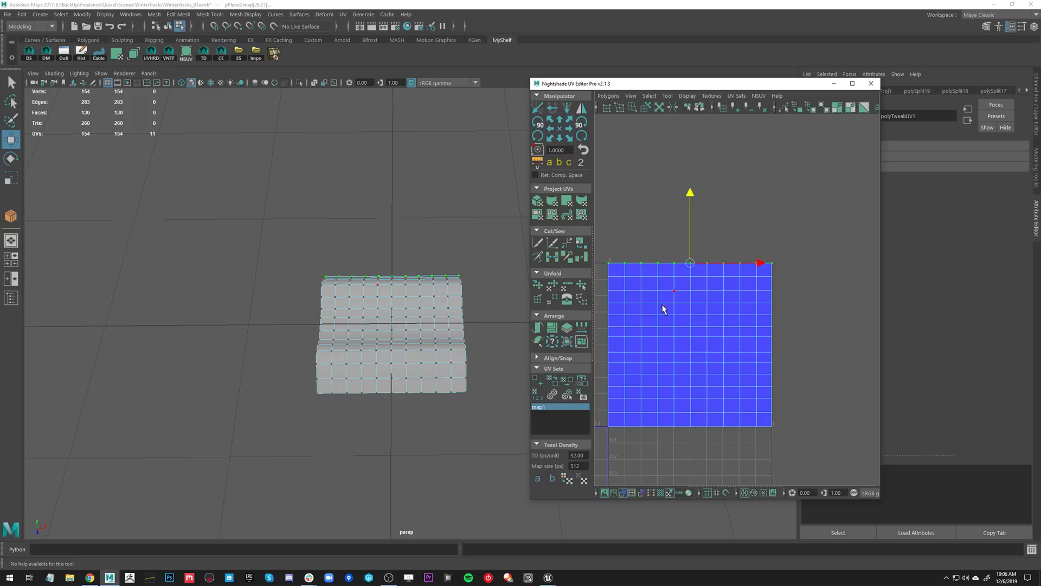
{"action": "middle_click_drag", "start_coordinate": [758, 371], "coordinate": [764, 367], "text": "alt"}
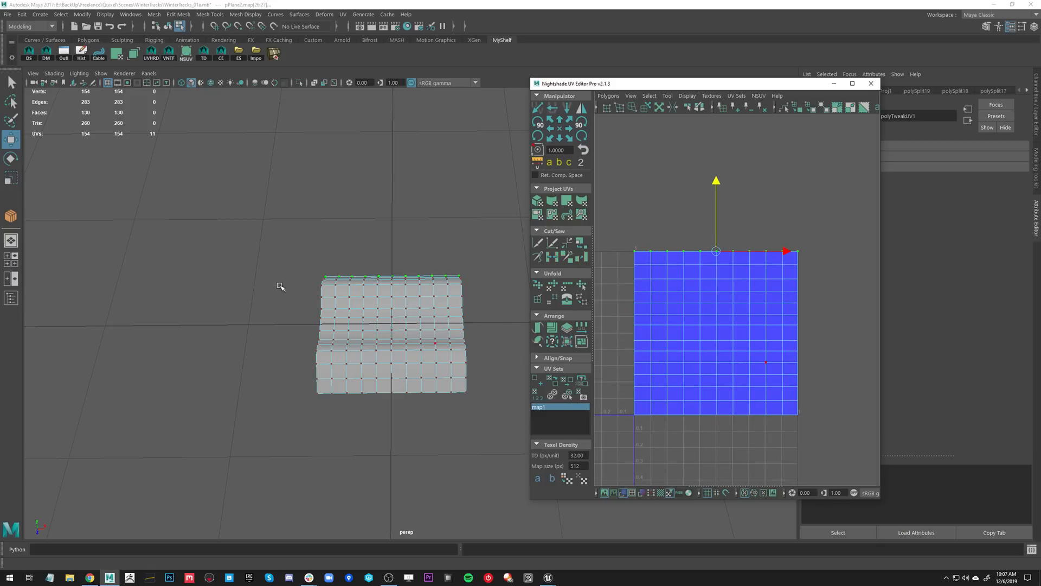
- Select all UVs to check the finished layout, return to object mode and close the UV editor
{"action": "left_click_drag", "start_coordinate": [194, 213], "coordinate": [493, 443]}
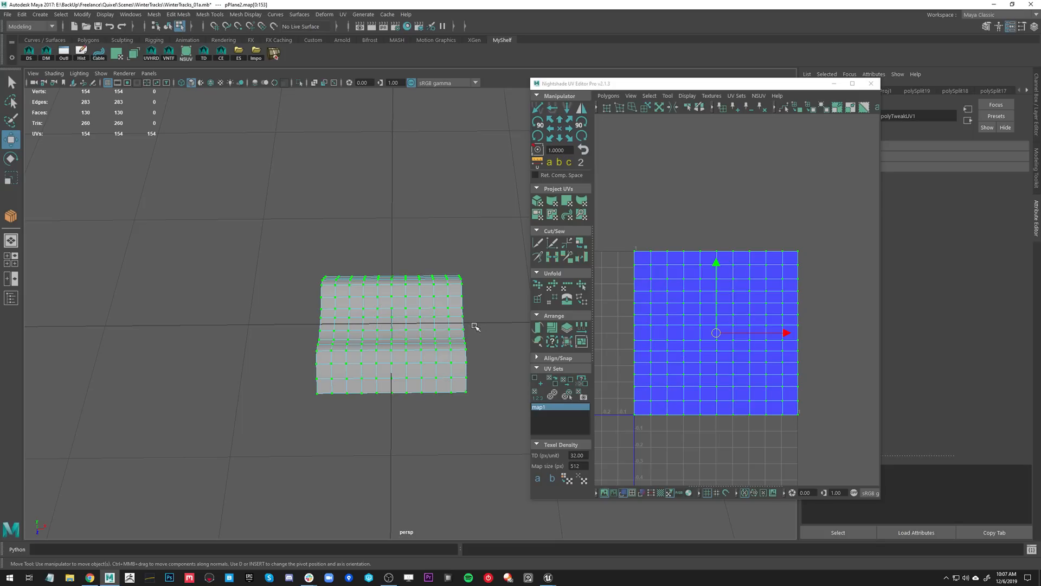
{"action": "right_click_drag", "start_coordinate": [441, 273], "coordinate": [594, 201]}
{"action": "mouse_move", "coordinate": [438, 358]}
{"action": "left_mouse_down", "text": "alt"}
{"action": "mouse_move", "coordinate": [398, 379]}
{"action": "mouse_move", "coordinate": [461, 359]}
{"action": "mouse_move", "coordinate": [477, 385]}
{"action": "mouse_move", "coordinate": [363, 414]}
{"action": "mouse_move", "coordinate": [373, 421]}
{"action": "mouse_move", "coordinate": [387, 390]}
{"action": "left_mouse_up", "text": "alt"}
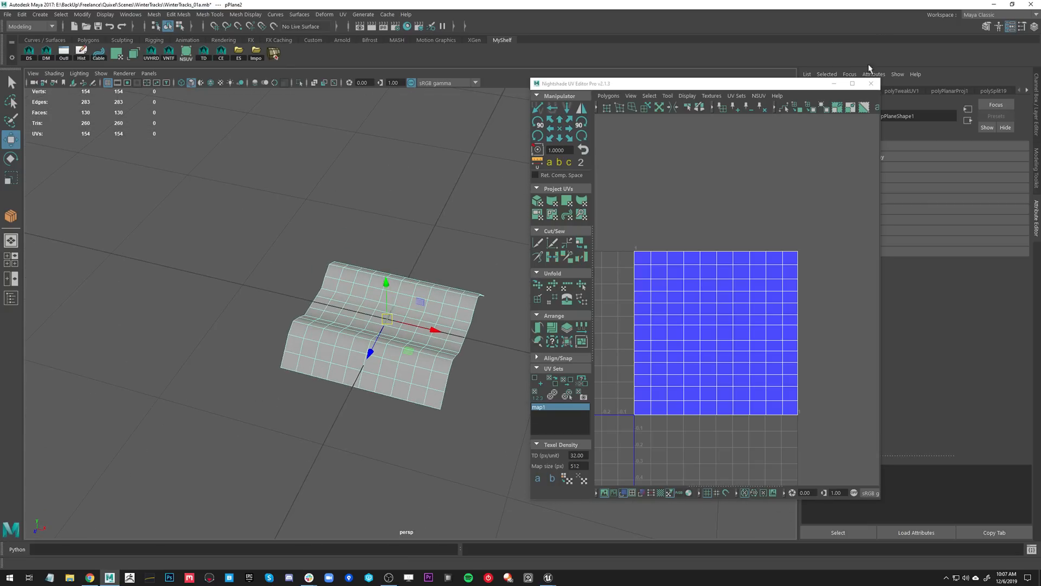
{"action": "left_click", "coordinate": [871, 83]}
{"action": "mouse_move", "coordinate": [576, 196]}
{"action": "left_mouse_down", "text": "alt"}
{"action": "mouse_move", "coordinate": [525, 225]}
{"action": "mouse_move", "coordinate": [493, 216]}
{"action": "mouse_move", "coordinate": [493, 239]}
{"action": "mouse_move", "coordinate": [563, 260]}
{"action": "mouse_move", "coordinate": [573, 253]}
{"action": "left_mouse_up", "text": "alt"}
{"action": "left_click_drag", "start_coordinate": [390, 227], "coordinate": [303, 173], "text": "alt"}
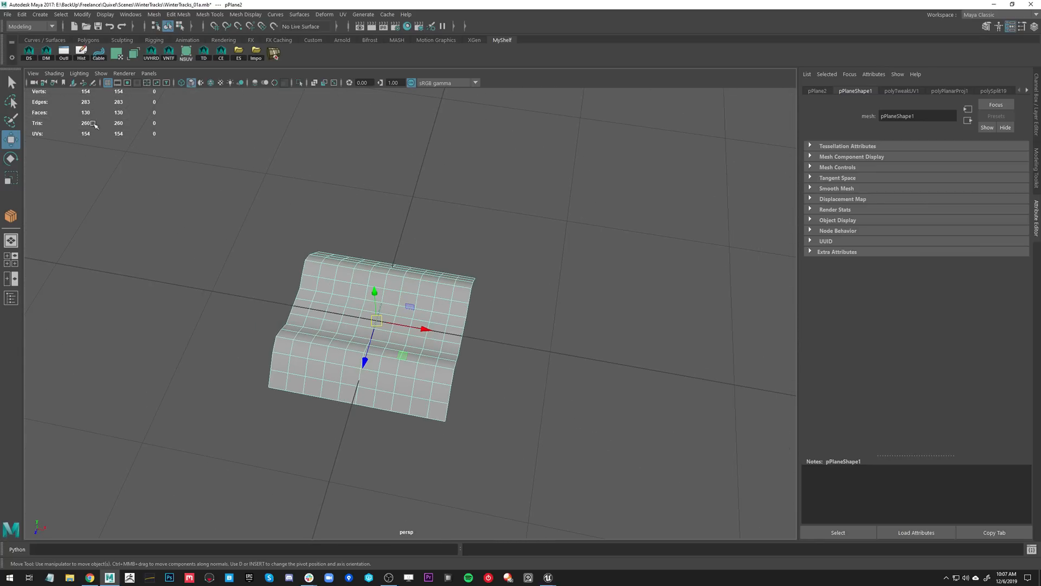
- Assign the default material to the track mesh and check its shading from a lower angle
{"action": "left_click", "coordinate": [47, 52]}
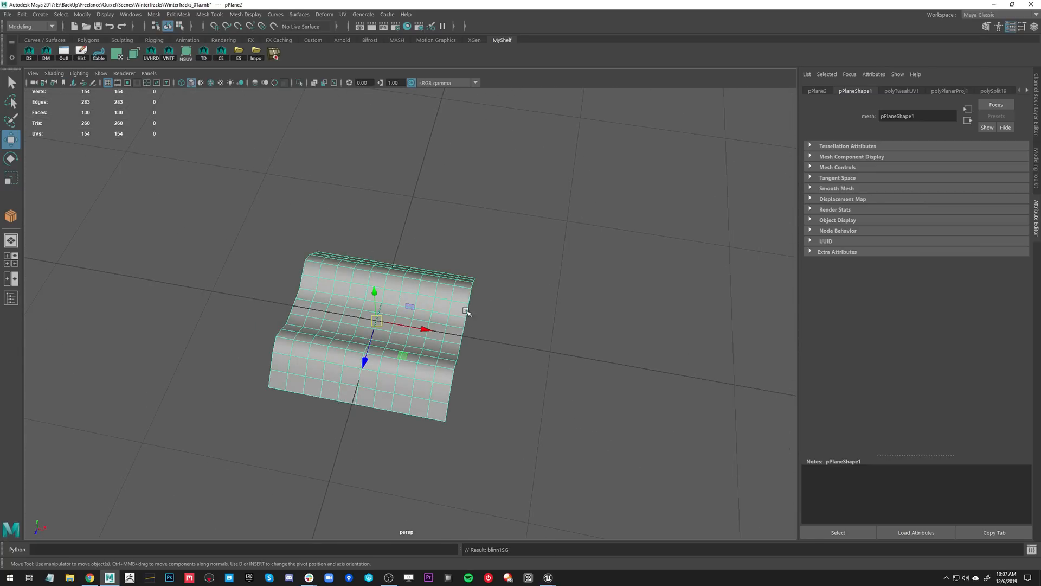
{"action": "left_click", "coordinate": [536, 328]}
{"action": "left_click_drag", "start_coordinate": [469, 363], "coordinate": [441, 337], "text": "alt"}
{"action": "left_click", "coordinate": [434, 338]}
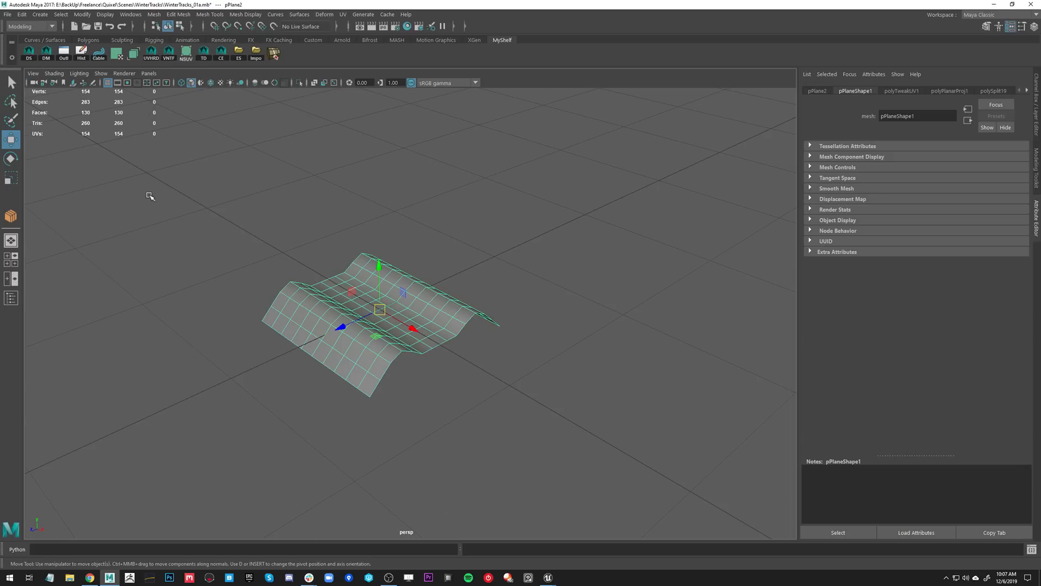
- Freeze the track mesh's transformations and delete its construction history
{"action": "left_click", "coordinate": [82, 14]}
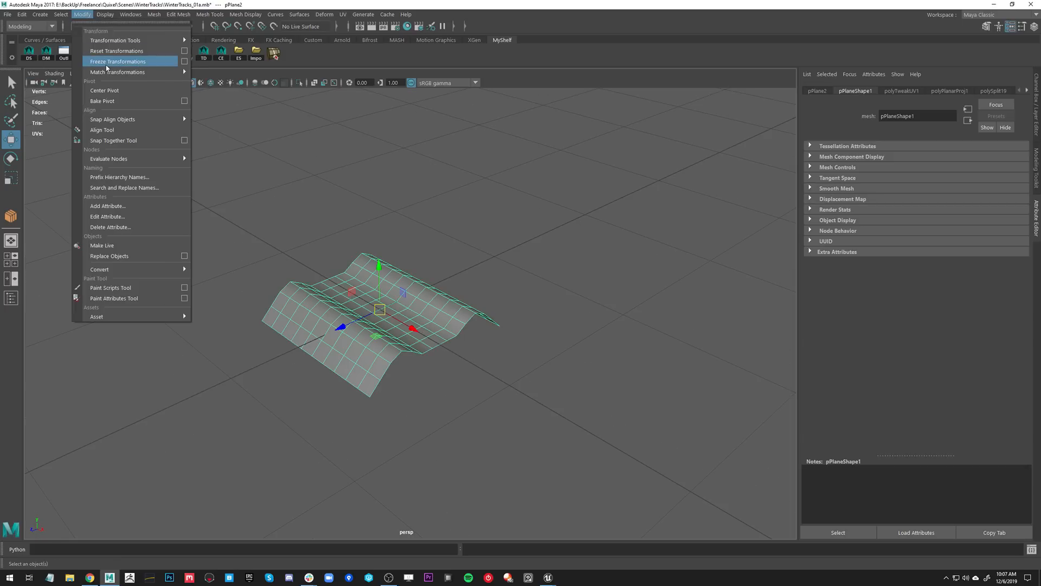
{"action": "left_click", "coordinate": [107, 63]}
{"action": "left_click", "coordinate": [81, 52]}
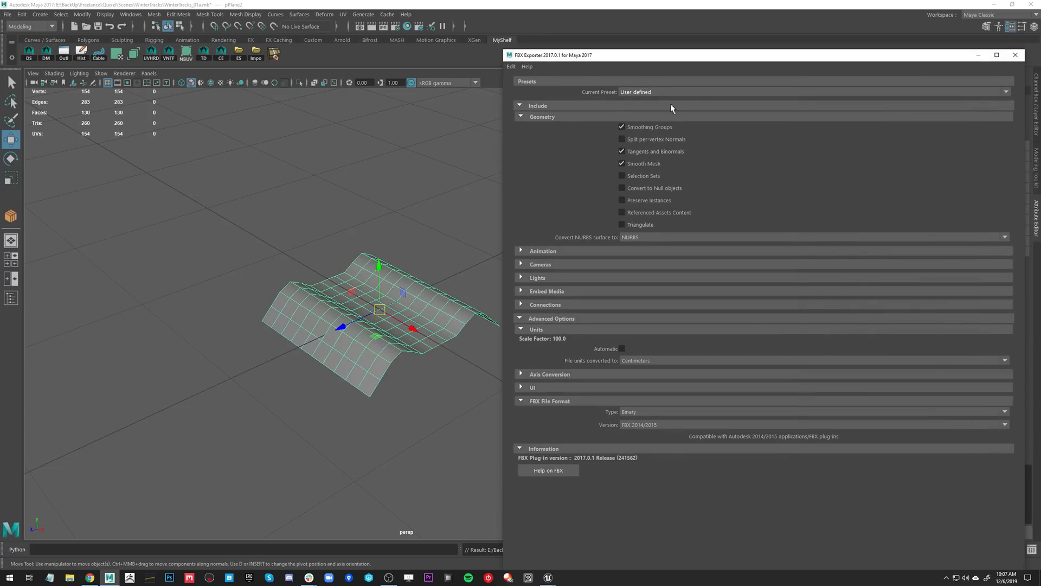
- Export the selected track mesh as SM_WinterTracks_02a.fbx and clear the selection
{"action": "left_click_drag", "start_coordinate": [503, 51], "coordinate": [401, 119]}
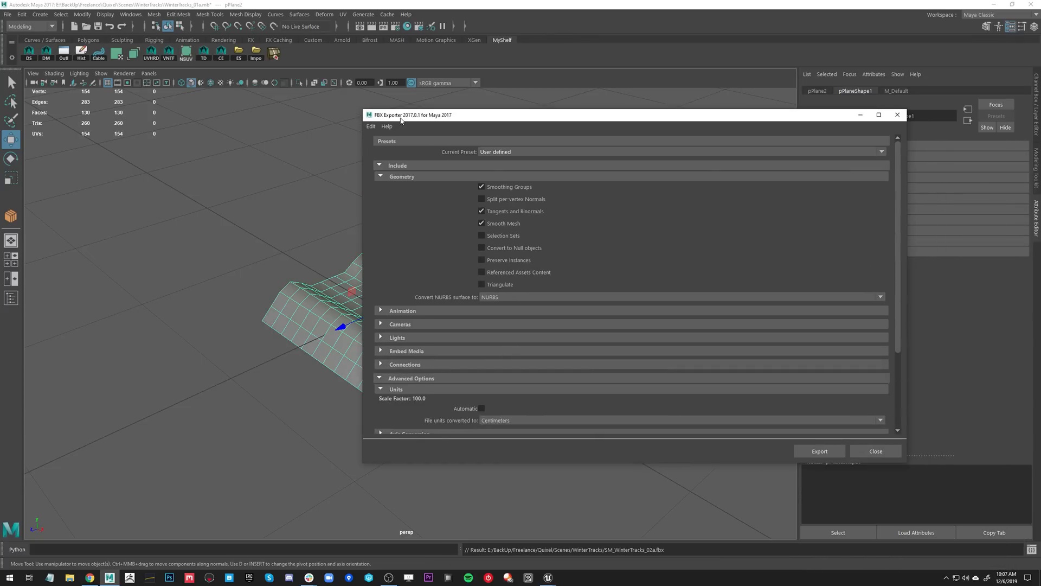
{"action": "left_click", "coordinate": [820, 451]}
{"action": "left_click", "coordinate": [462, 414]}
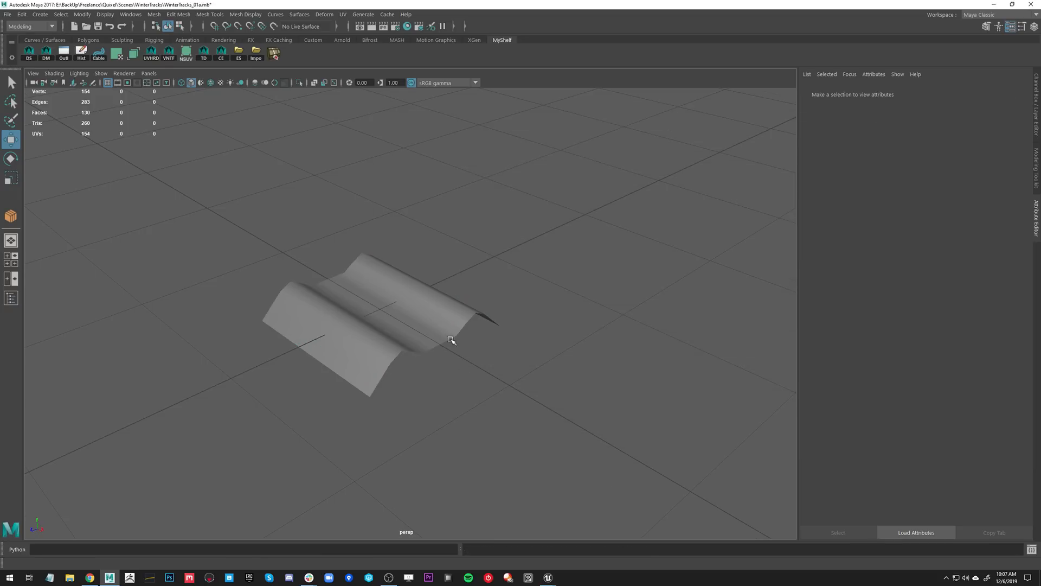
- Switch to Unreal Engine and view the spline-based snow tracks in the level
{"action": "scroll", "coordinate": [470, 399], "scroll_direction": "up", "scroll_amount": 2}
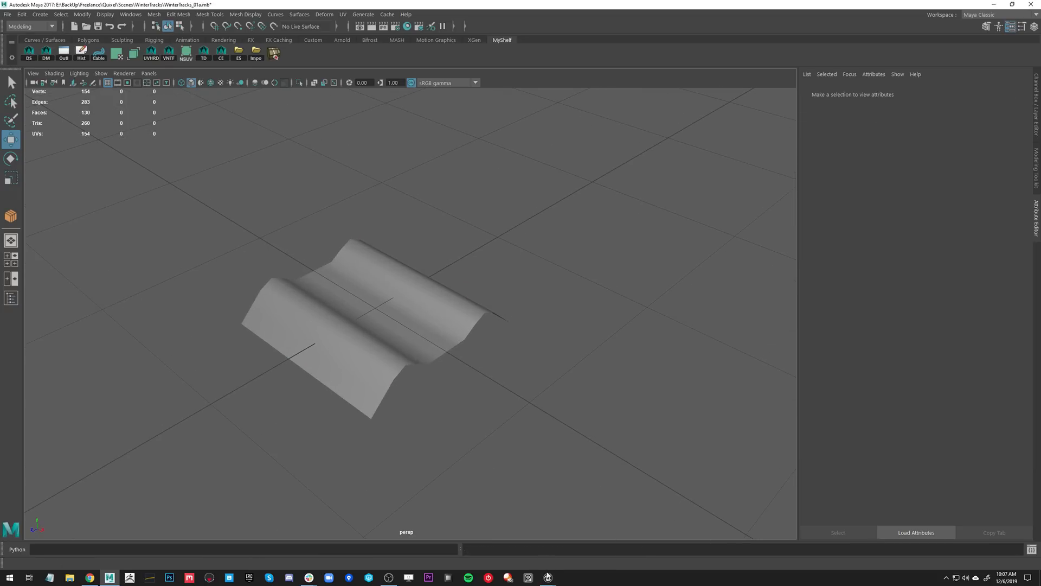
{"action": "mouse_move", "coordinate": [548, 577]}
{"action": "left_click", "coordinate": [533, 559]}
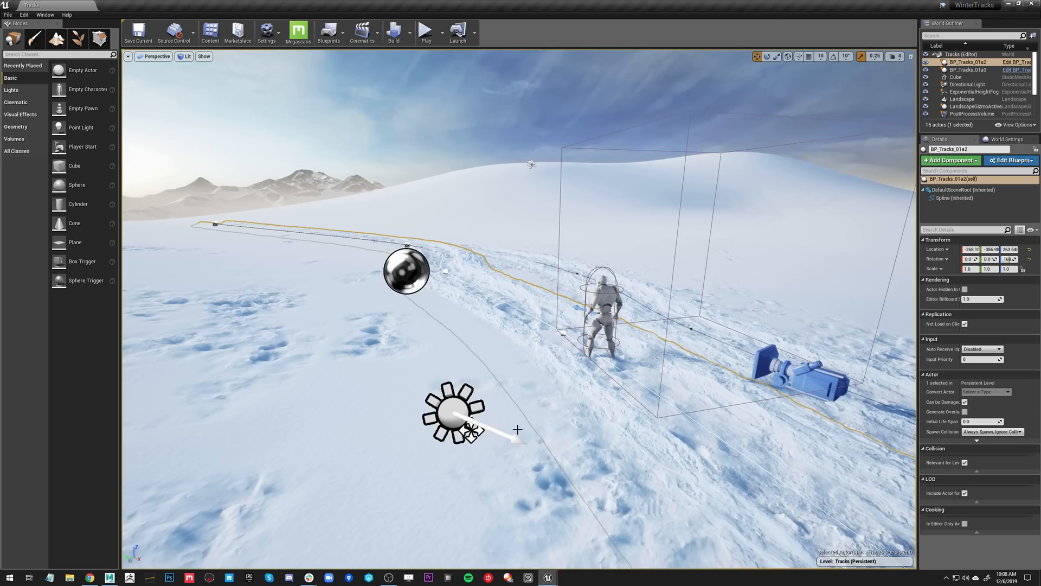
- Switch back to Maya, select the track mesh and inspect its grid and cross-section
{"action": "left_click", "coordinate": [109, 578]}
{"action": "left_click", "coordinate": [410, 351]}
{"action": "mouse_move", "coordinate": [420, 359]}
{"action": "left_mouse_down", "text": "alt"}
{"action": "mouse_move", "coordinate": [396, 358]}
{"action": "mouse_move", "coordinate": [428, 400]}
{"action": "mouse_move", "coordinate": [386, 407]}
{"action": "mouse_move", "coordinate": [518, 415]}
{"action": "mouse_move", "coordinate": [453, 353]}
{"action": "mouse_move", "coordinate": [457, 333]}
{"action": "mouse_move", "coordinate": [347, 365]}
{"action": "mouse_move", "coordinate": [338, 342]}
{"action": "left_mouse_up", "text": "alt"}
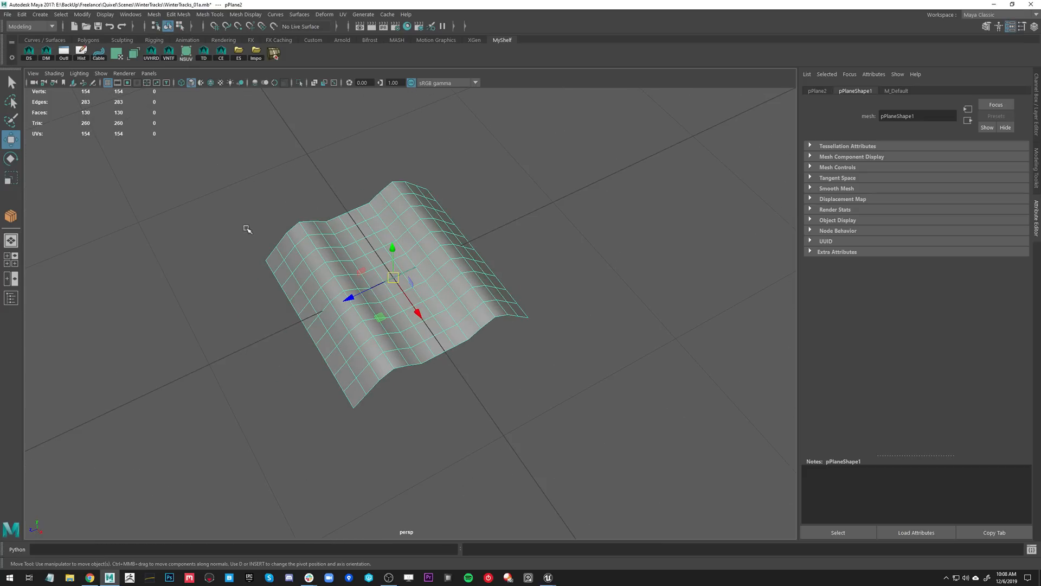
{"action": "mouse_move", "coordinate": [456, 177]}
{"action": "left_mouse_down", "text": "alt"}
{"action": "mouse_move", "coordinate": [437, 200]}
{"action": "mouse_move", "coordinate": [400, 189]}
{"action": "mouse_move", "coordinate": [477, 242]}
{"action": "mouse_move", "coordinate": [490, 237]}
{"action": "mouse_move", "coordinate": [497, 253]}
{"action": "mouse_move", "coordinate": [413, 240]}
{"action": "mouse_move", "coordinate": [279, 314]}
{"action": "left_mouse_up", "text": "alt"}
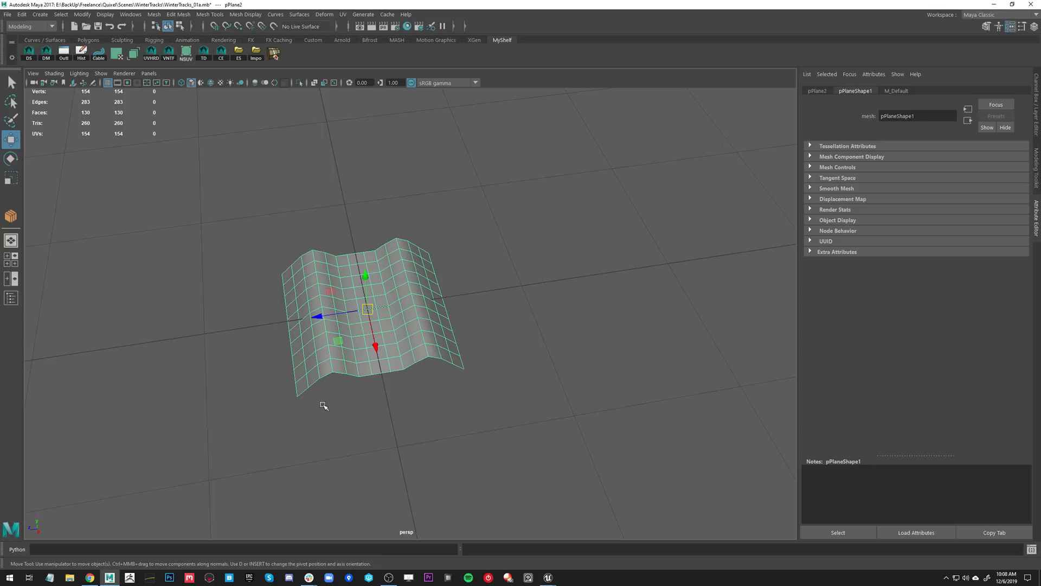
- Duplicate the track mesh and place the copy end to end at -1.000 in X to test tiling, then delete the copy
{"action": "mouse_move", "coordinate": [382, 323]}
{"action": "left_mouse_down", "text": "alt"}
{"action": "mouse_move", "coordinate": [492, 346]}
{"action": "mouse_move", "coordinate": [325, 326]}
{"action": "left_mouse_up", "text": "alt"}
{"action": "key", "text": "ctrl+d"}
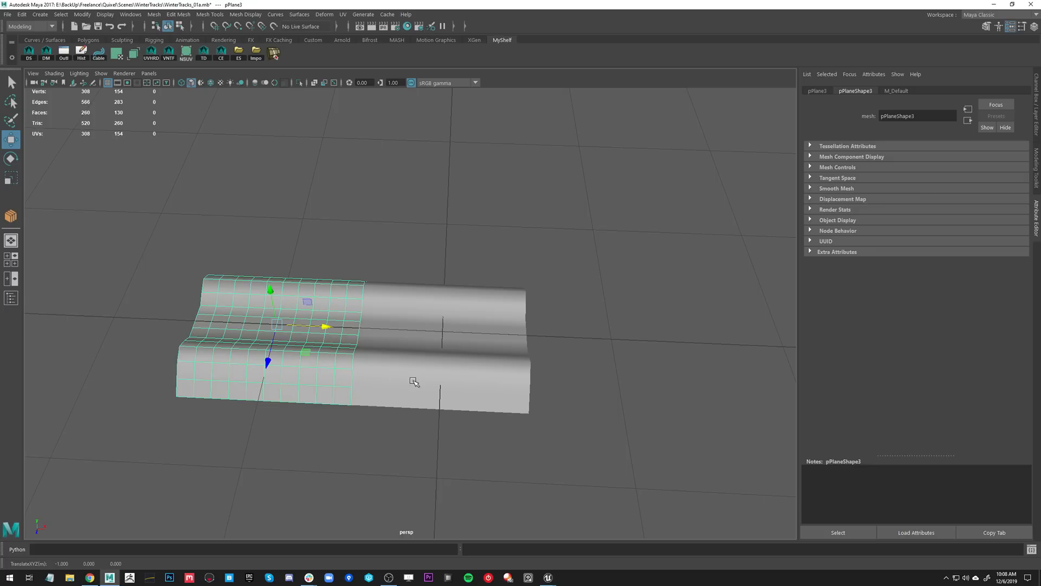
{"action": "middle_click_drag", "start_coordinate": [457, 396], "coordinate": [433, 372], "text": "alt"}
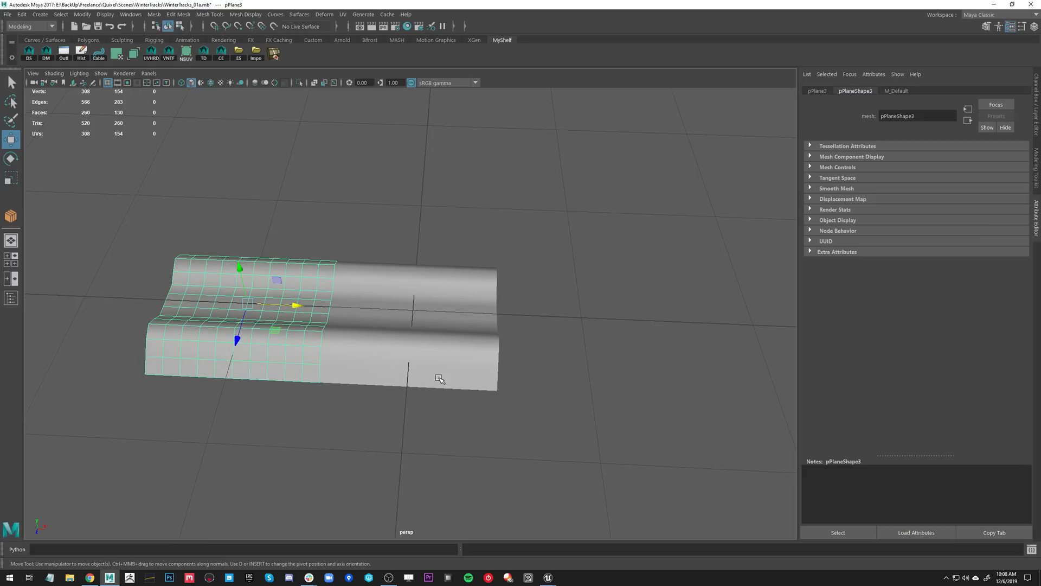
{"action": "key", "text": "Delete"}
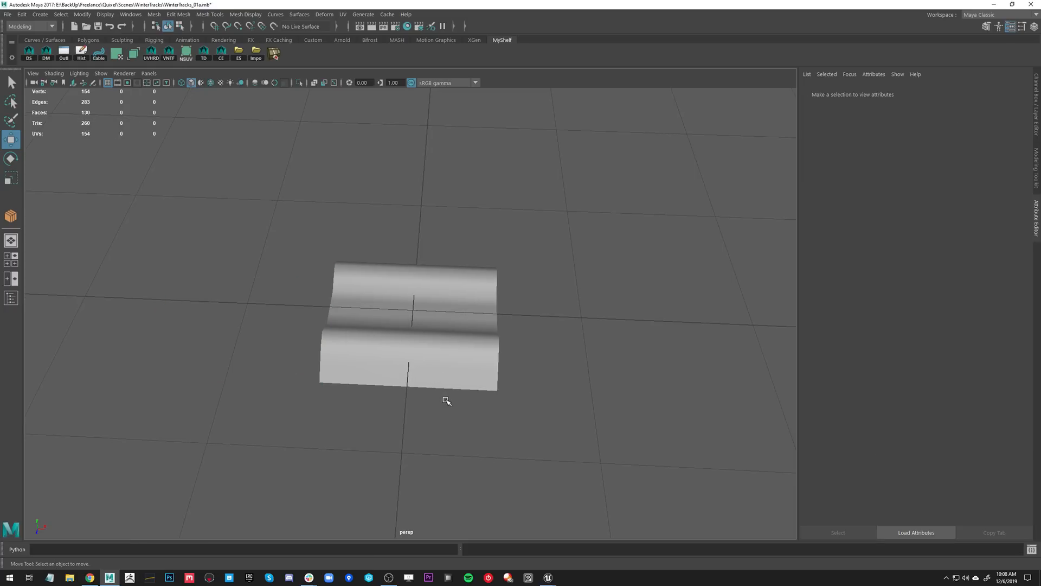
- Select the original track mesh and examine its ridges, outer slopes and subdivisions up close
{"action": "left_click", "coordinate": [404, 346]}
{"action": "left_click_drag", "start_coordinate": [583, 345], "coordinate": [441, 400], "text": "alt"}
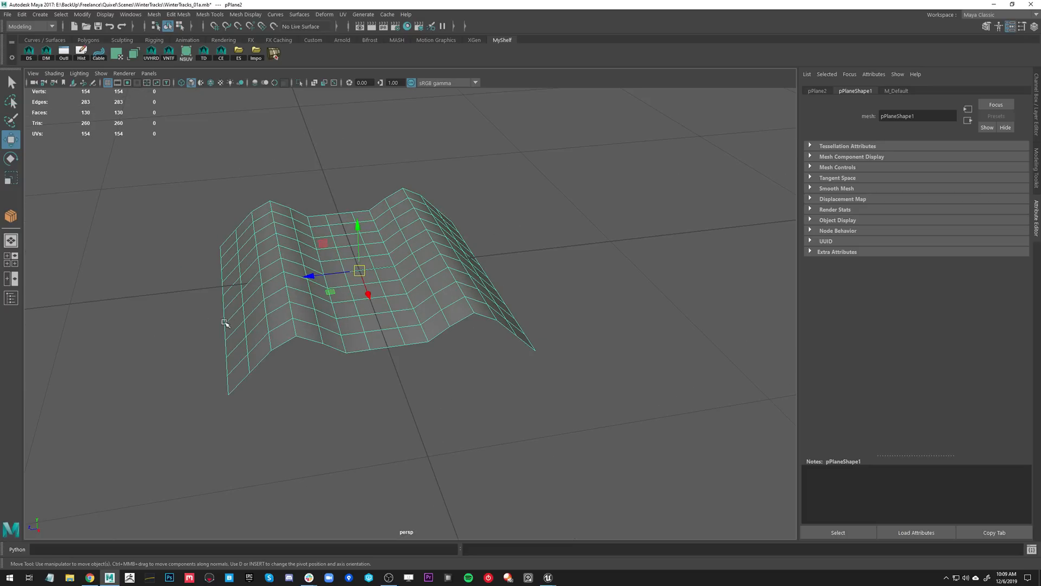
{"action": "left_click_drag", "start_coordinate": [243, 327], "coordinate": [338, 329], "text": "alt"}
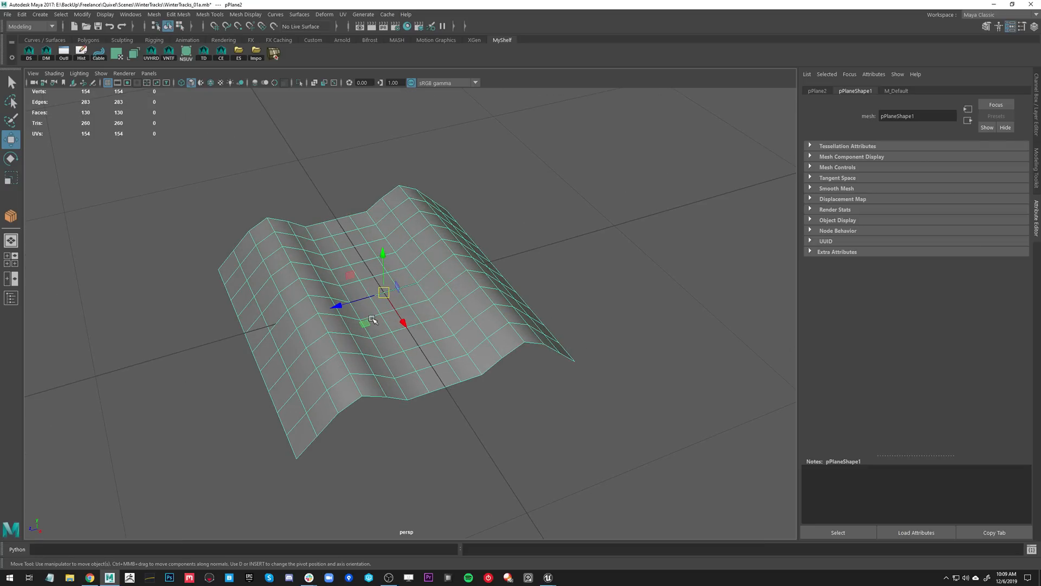
{"action": "middle_click_drag", "start_coordinate": [326, 354], "coordinate": [354, 319], "text": "alt"}
{"action": "right_click_drag", "start_coordinate": [354, 319], "coordinate": [396, 368], "text": "alt"}
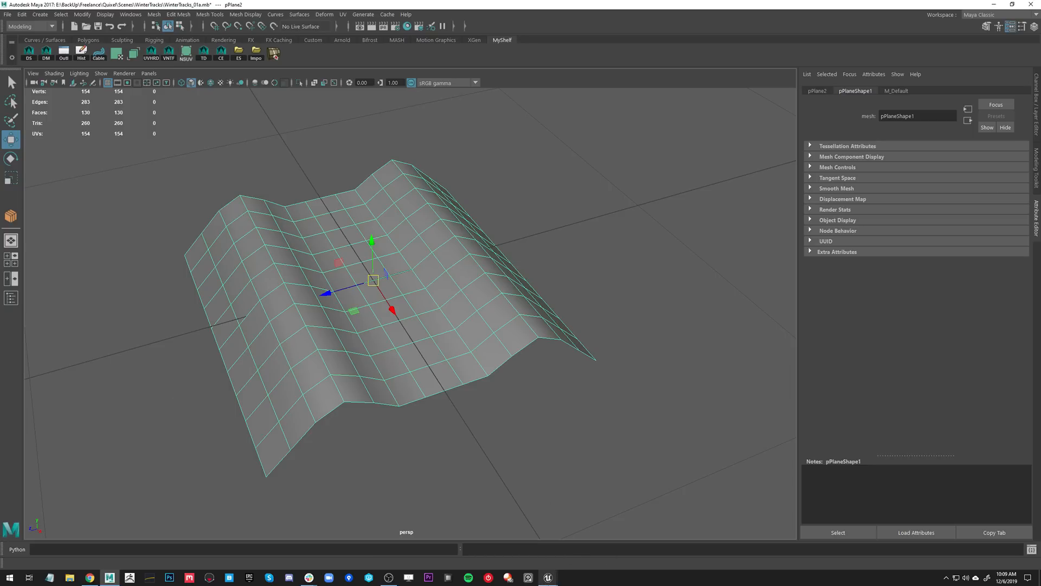
- Switch to Unreal Engine and view the snow tracks in game view with the editor helpers hidden
{"action": "mouse_move", "coordinate": [548, 577]}
{"action": "left_click", "coordinate": [496, 537]}
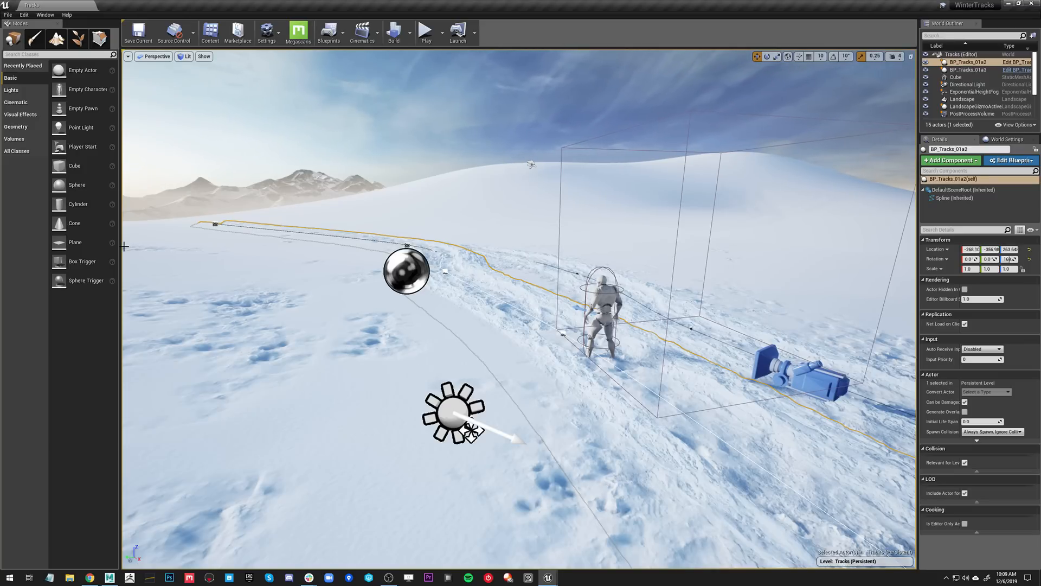
{"action": "right_click_drag", "start_coordinate": [372, 273], "coordinate": [372, 279]}
{"action": "key", "text": "g"}
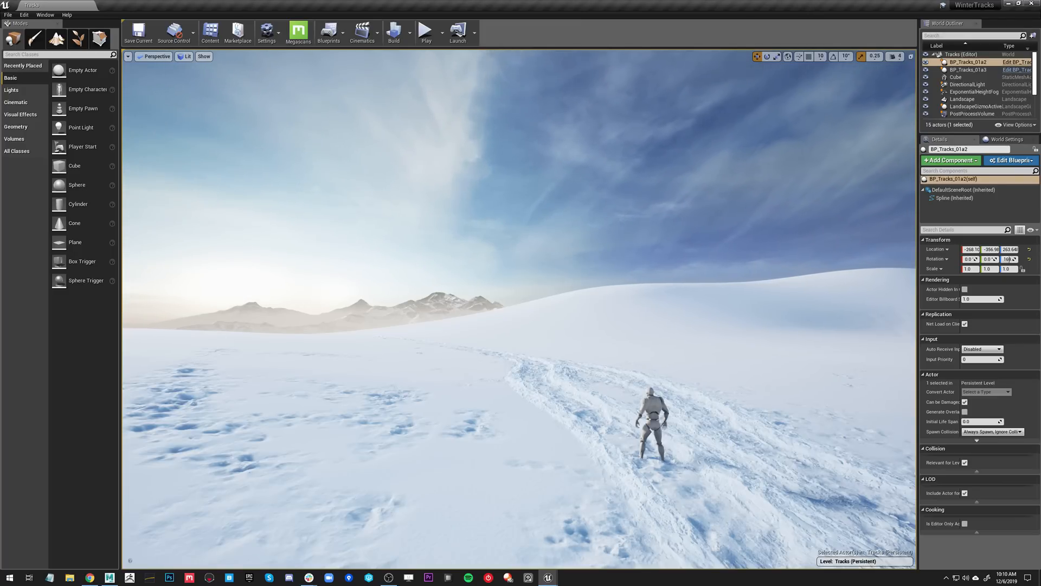
{"action": "key", "text": "alt+Tab"}
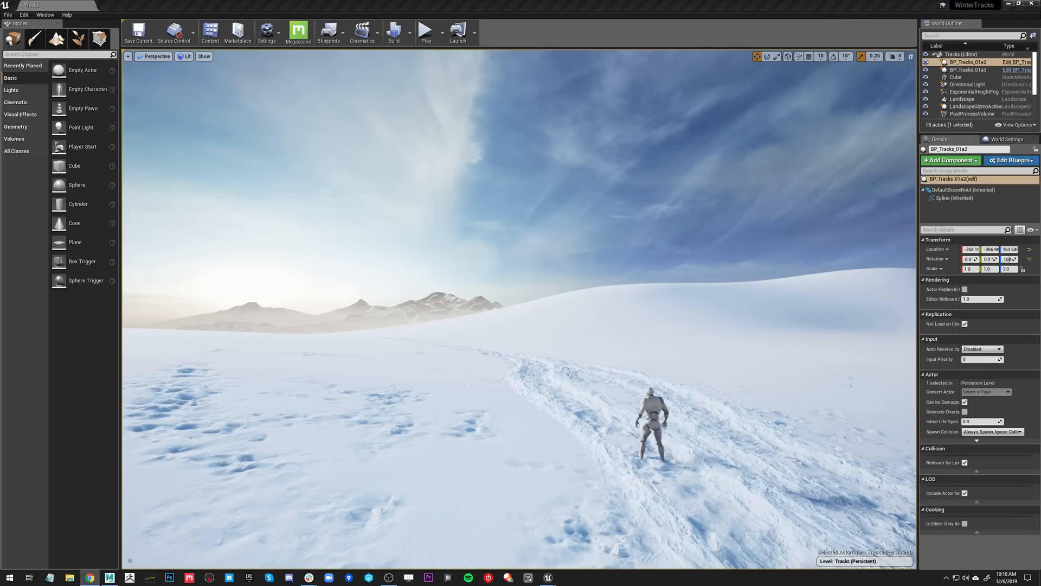
{"action": "left_click", "coordinate": [87, 372]}
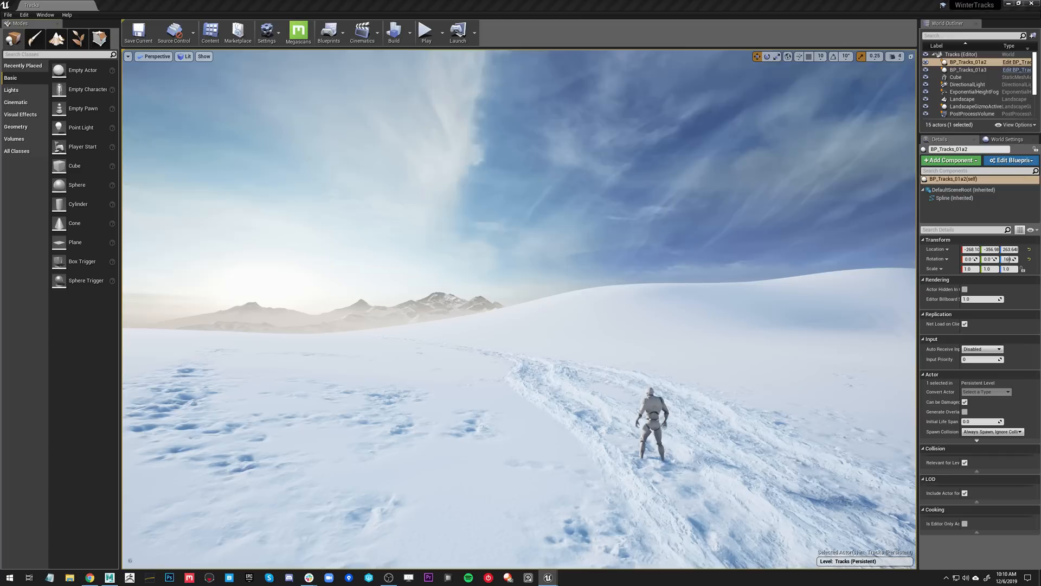
- Start importing the SM_WinterTracks_02a FBX into the WinterTracks folder and enable Combine Meshes in the expanded mesh options
{"action": "left_click_drag", "start_coordinate": [0, 105], "coordinate": [329, 125]}
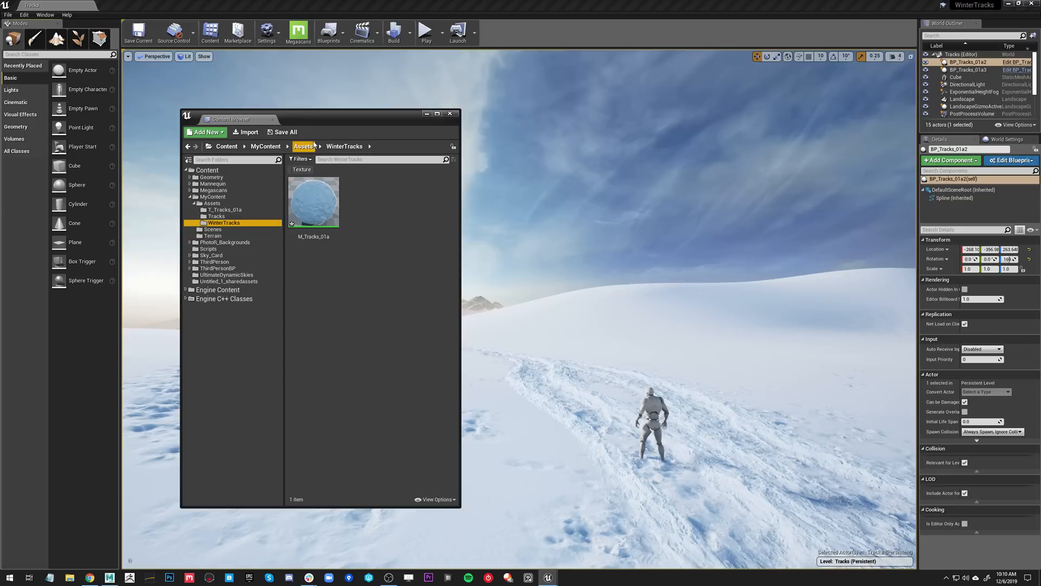
{"action": "left_click", "coordinate": [249, 132]}
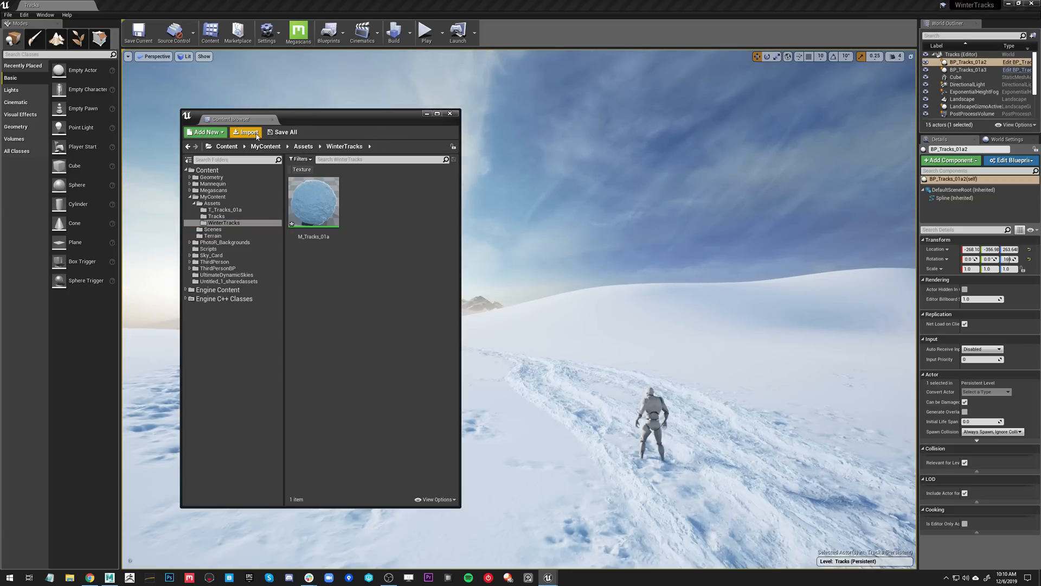
{"action": "key", "text": "Escape"}
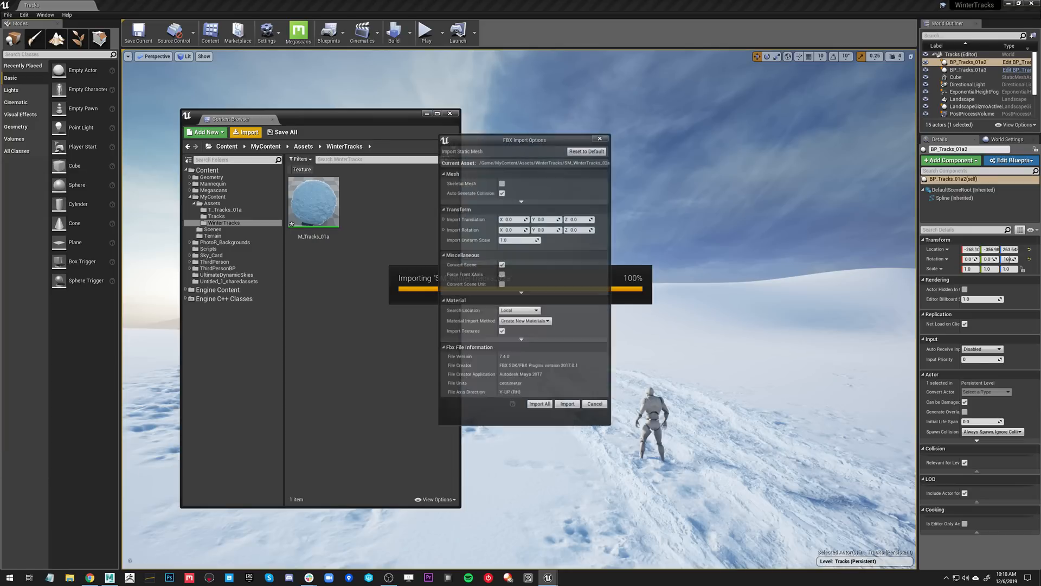
{"action": "left_click", "coordinate": [521, 201]}
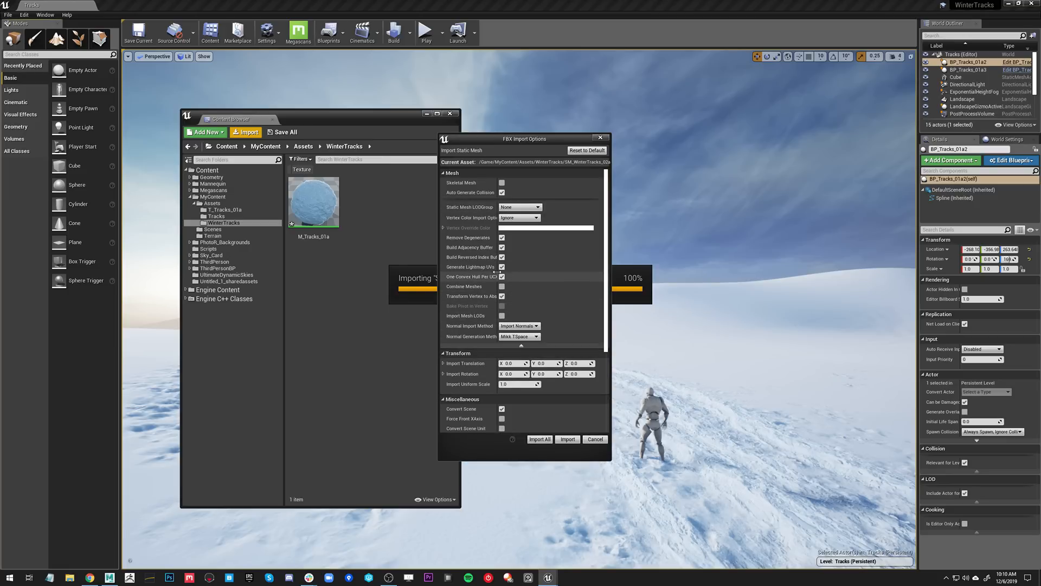
{"action": "left_click_drag", "start_coordinate": [495, 275], "coordinate": [507, 270]}
{"action": "left_click", "coordinate": [518, 287]}
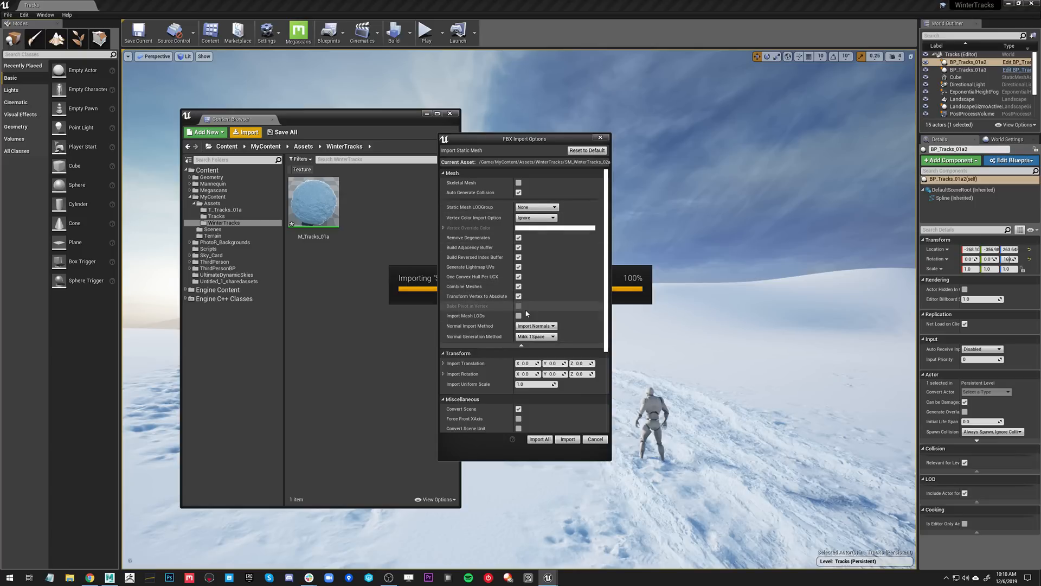
- Disable Import Textures, set the material import method to Do Not Create Material, and import the track mesh
{"action": "scroll", "coordinate": [524, 307], "scroll_direction": "down", "scroll_amount": 3}
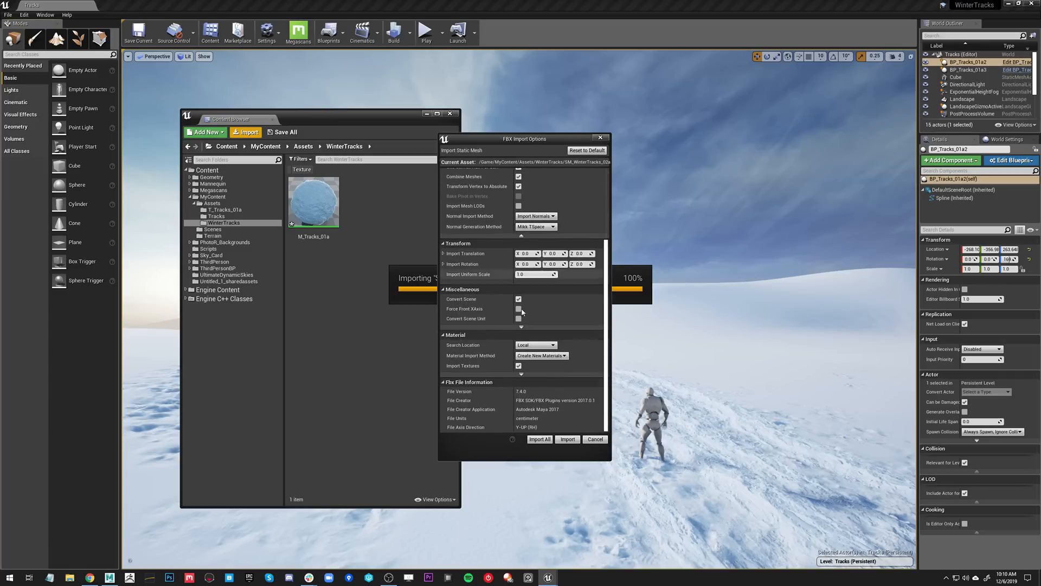
{"action": "left_click", "coordinate": [521, 374]}
{"action": "left_click", "coordinate": [519, 365]}
{"action": "left_click", "coordinate": [553, 346]}
{"action": "left_click", "coordinate": [548, 351]}
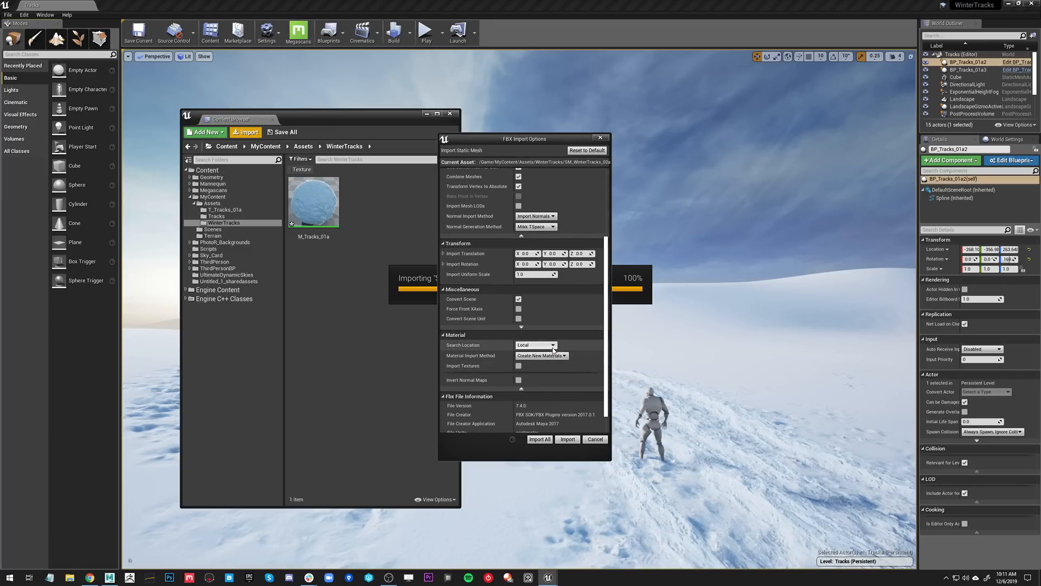
{"action": "left_click", "coordinate": [547, 355]}
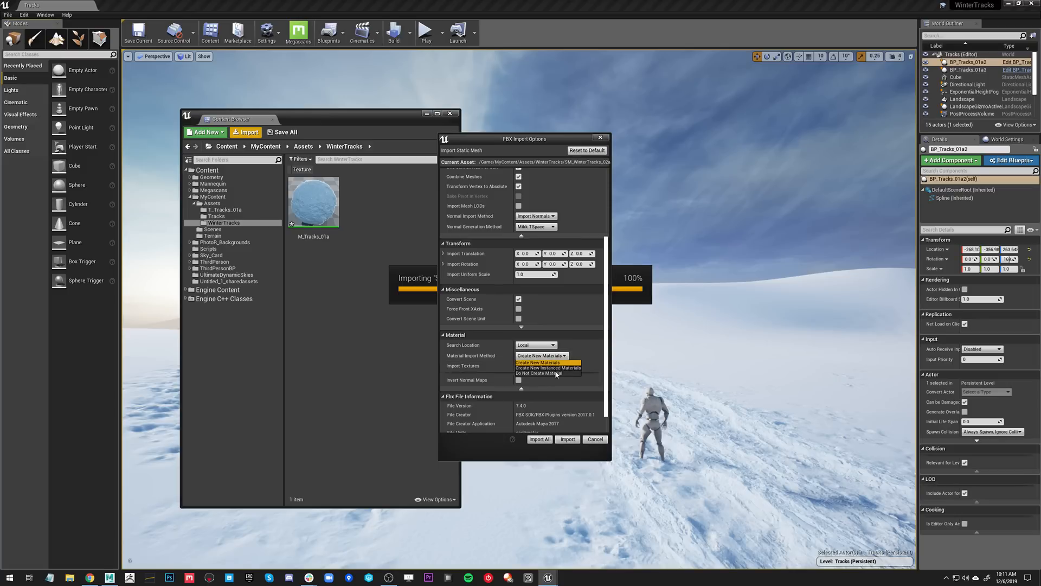
{"action": "left_click", "coordinate": [540, 373]}
{"action": "scroll", "coordinate": [521, 304], "scroll_direction": "up", "scroll_amount": 6}
{"action": "scroll", "coordinate": [543, 380], "scroll_direction": "down", "scroll_amount": 1}
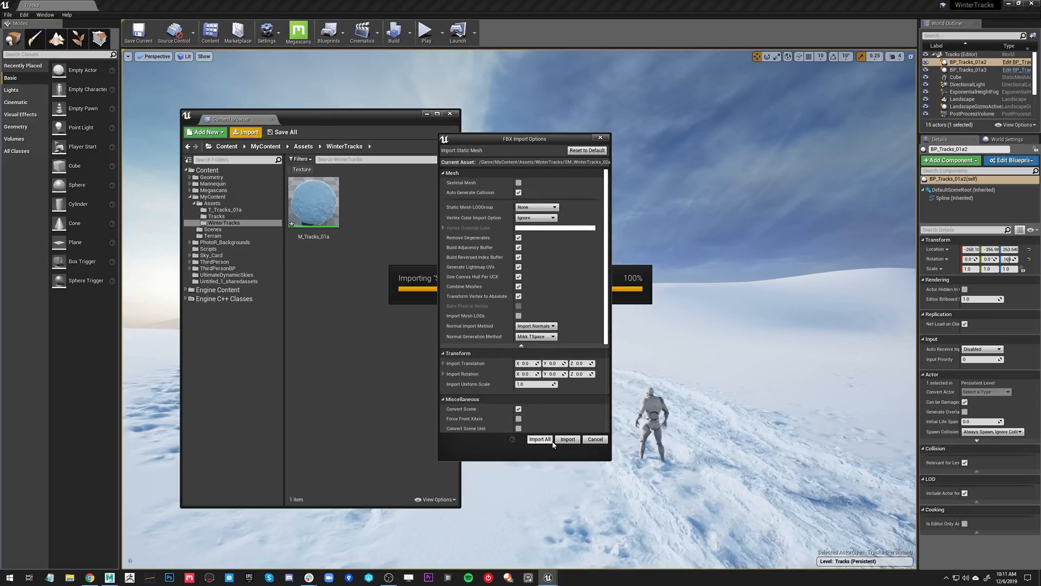
{"action": "left_click", "coordinate": [547, 439]}
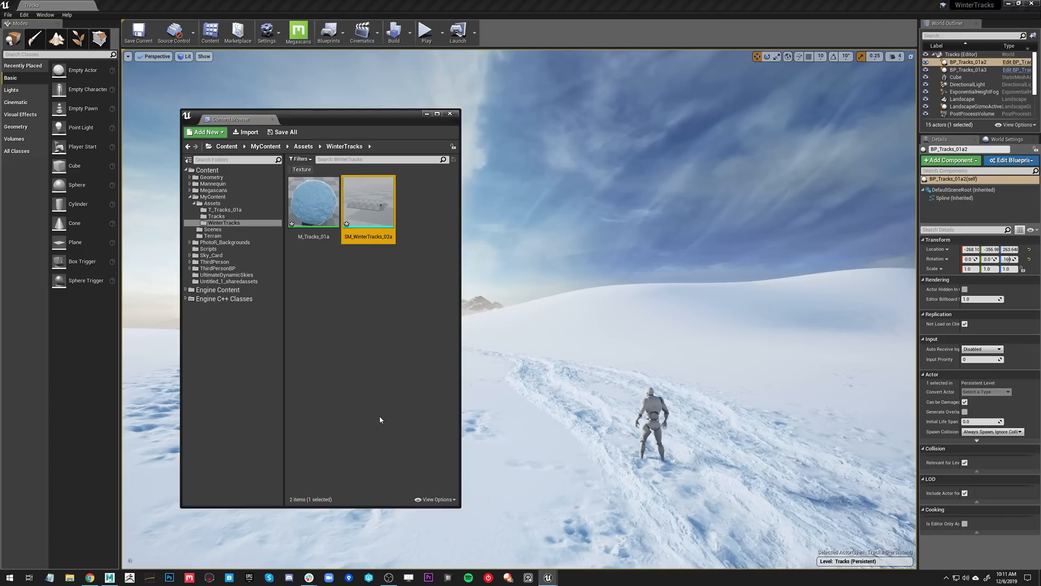
- Open the SM_WinterTracks_02a static mesh to inspect its shape, then save the asset and close its editor
{"action": "double_click", "coordinate": [371, 211]}
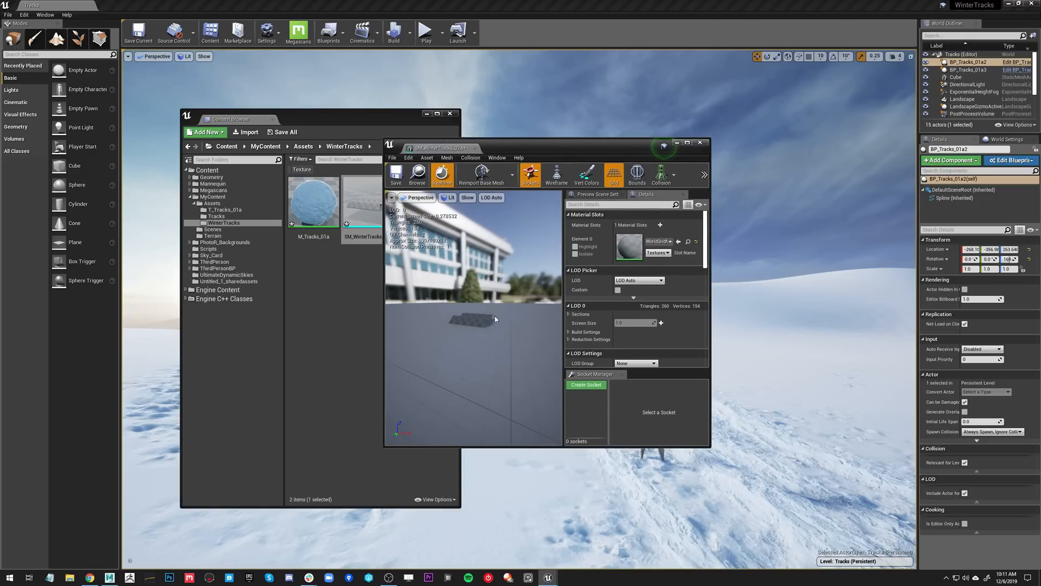
{"action": "left_click_drag", "start_coordinate": [494, 319], "coordinate": [497, 271]}
{"action": "mouse_move", "coordinate": [494, 319]}
{"action": "right_mouse_down"}
{"action": "mouse_move", "coordinate": [499, 353]}
{"action": "mouse_move", "coordinate": [485, 337]}
{"action": "right_mouse_up"}
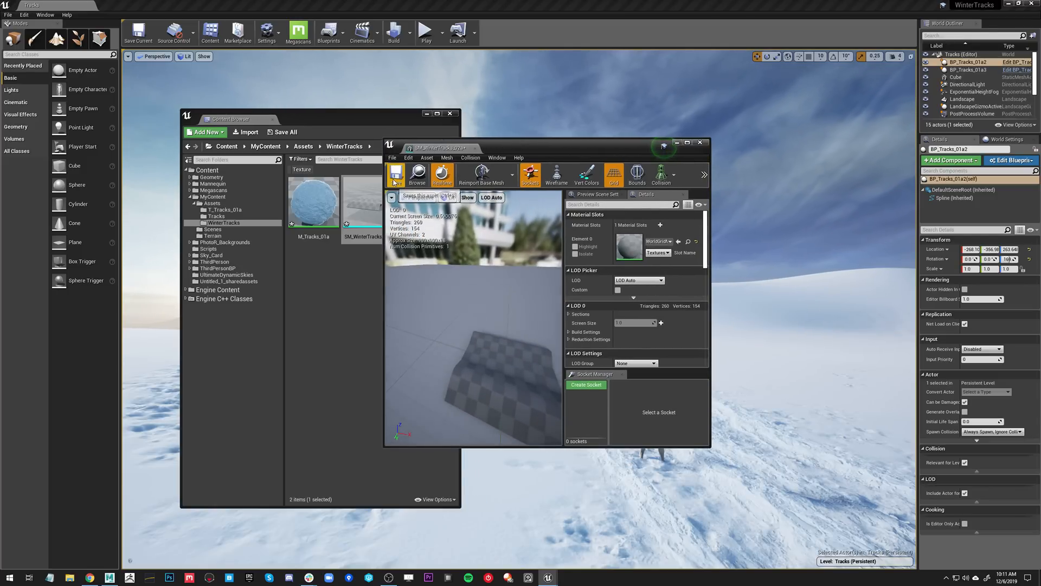
{"action": "left_click", "coordinate": [475, 148]}
{"action": "left_click", "coordinate": [365, 339]}
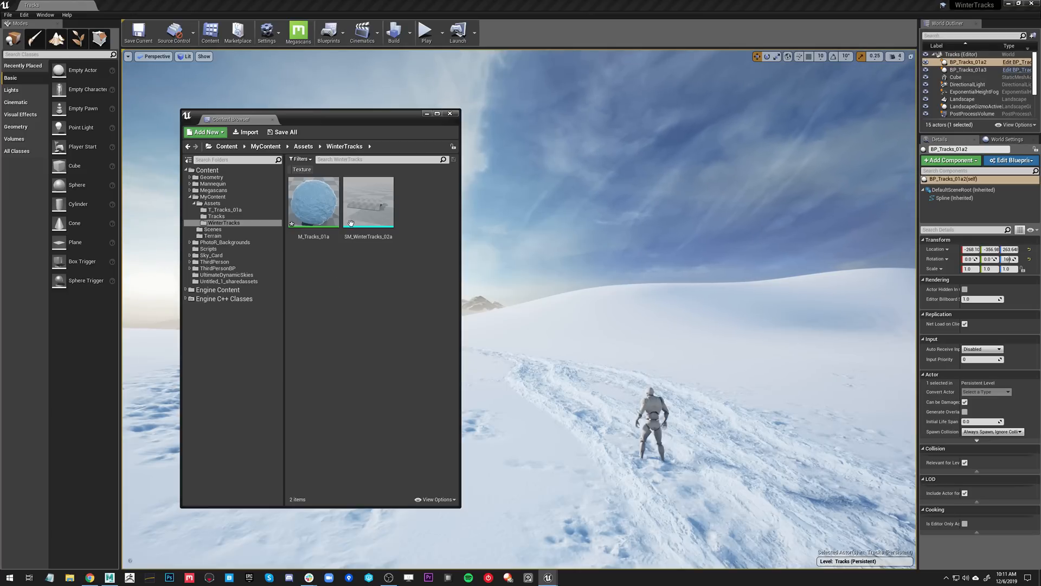
- Open the M_Tracks_01a material from the WinterTracks folder and maximize its editor window
{"action": "mouse_move", "coordinate": [314, 236]}
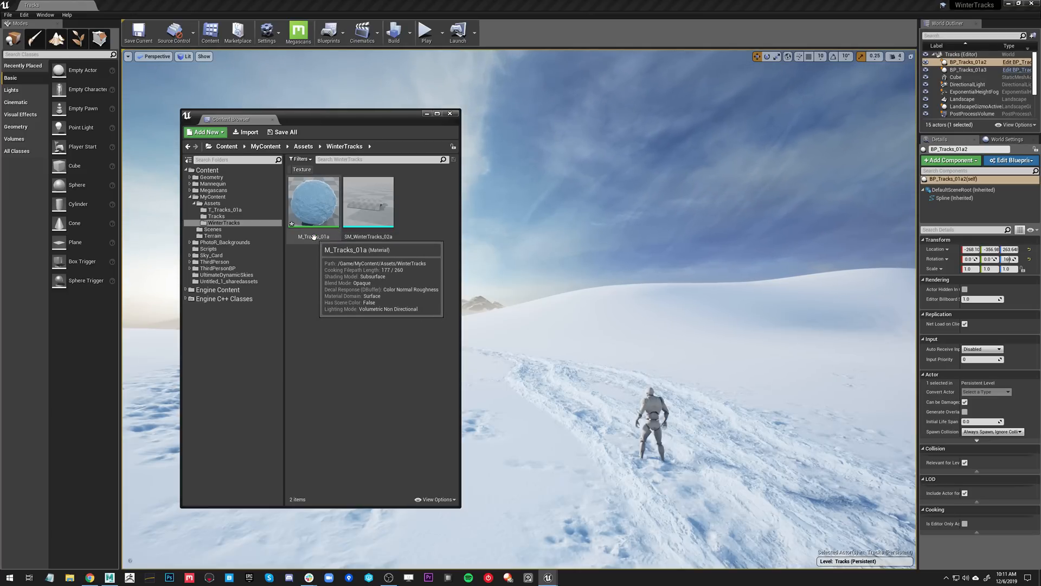
{"action": "left_click", "coordinate": [323, 225]}
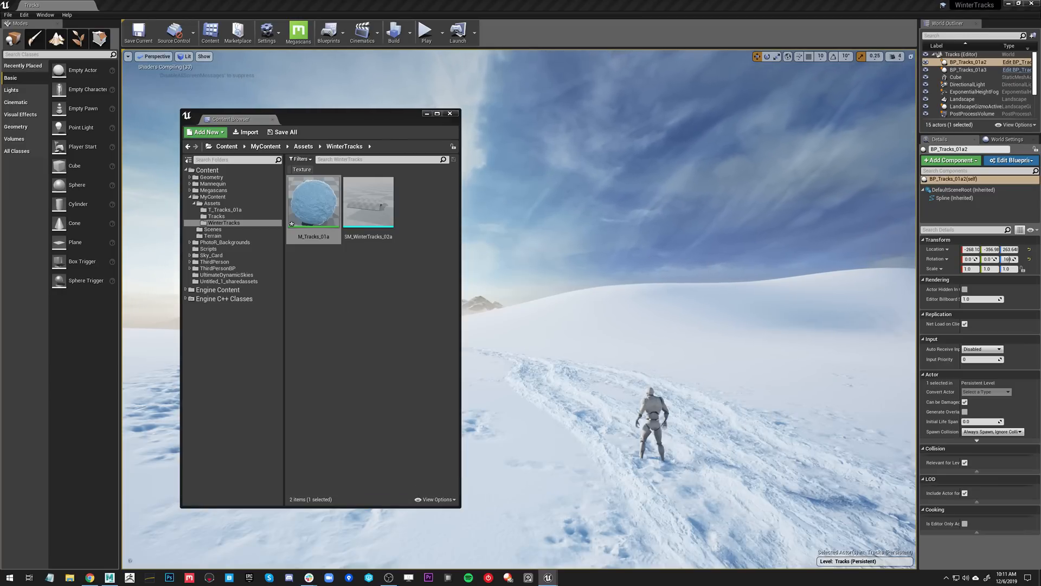
{"action": "mouse_move", "coordinate": [556, 582]}
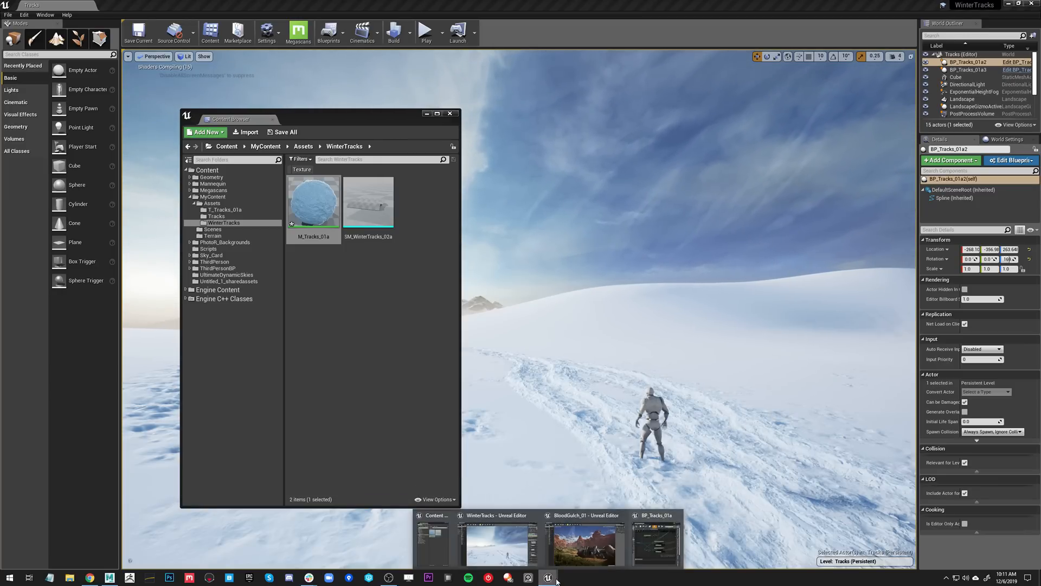
{"action": "left_click", "coordinate": [409, 346]}
{"action": "left_click", "coordinate": [304, 214]}
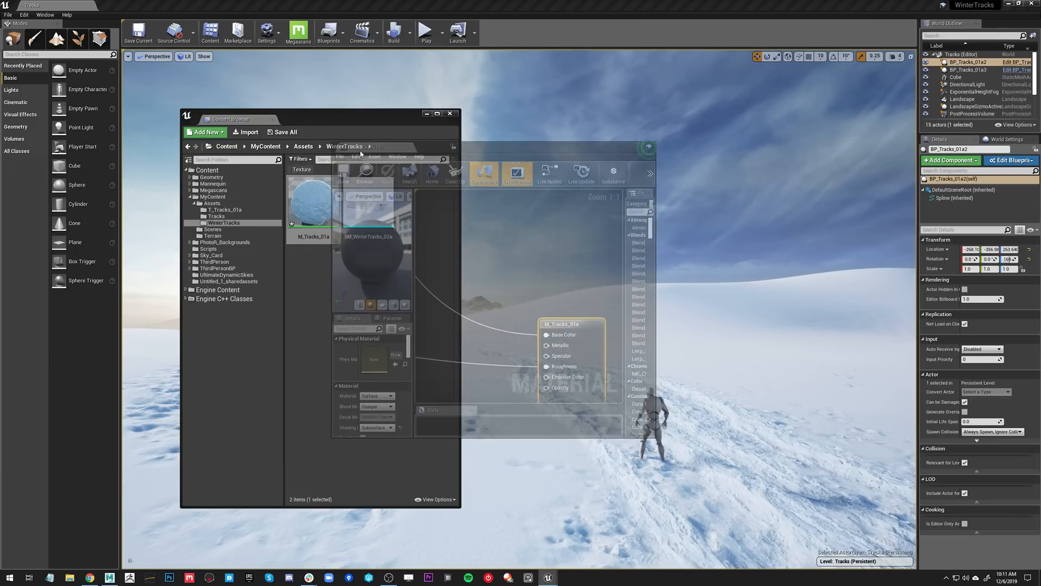
{"action": "left_click_drag", "start_coordinate": [486, 155], "coordinate": [479, 106]}
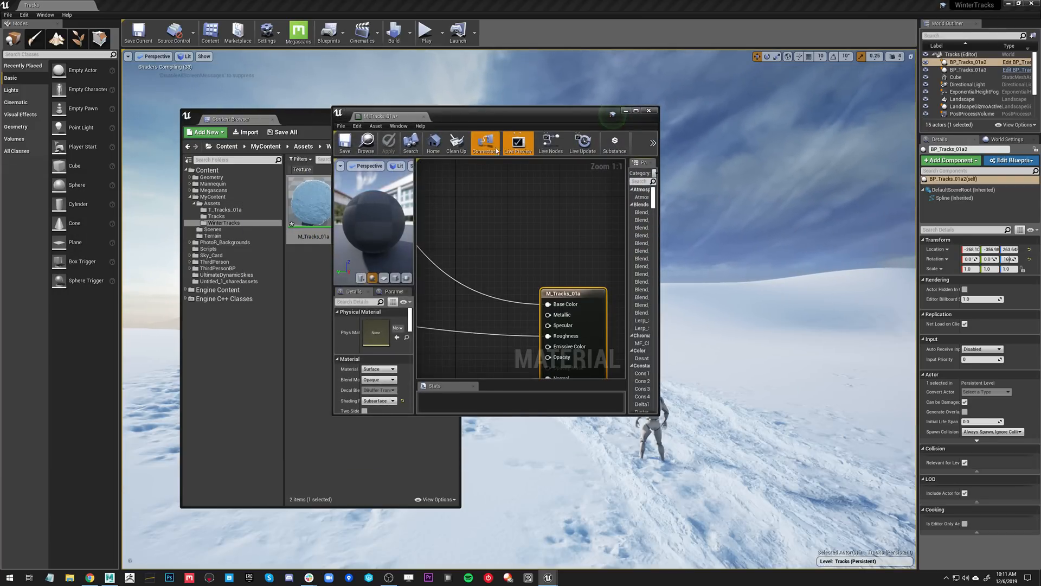
{"action": "double_click", "coordinate": [479, 107]}
- Examine the material's Color, Roughness and Normal node groups, including the albedo Texture Sample
{"action": "scroll", "coordinate": [526, 135], "scroll_direction": "down", "scroll_amount": 4}
{"action": "right_click_drag", "start_coordinate": [389, 150], "coordinate": [524, 320]}
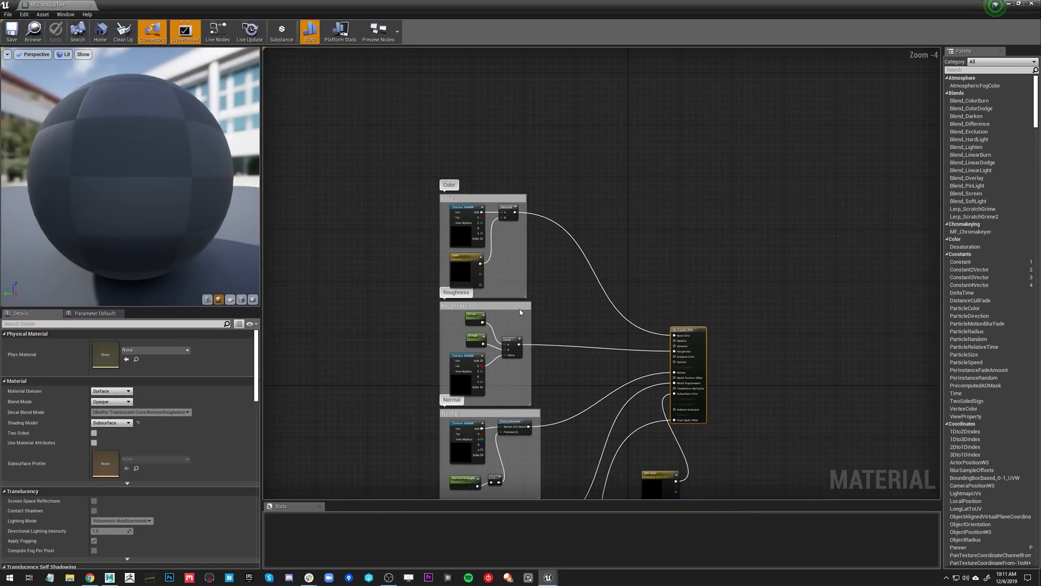
{"action": "scroll", "coordinate": [513, 304], "scroll_direction": "up", "scroll_amount": 3}
{"action": "right_click_drag", "start_coordinate": [429, 215], "coordinate": [455, 218]}
{"action": "left_click", "coordinate": [453, 202]}
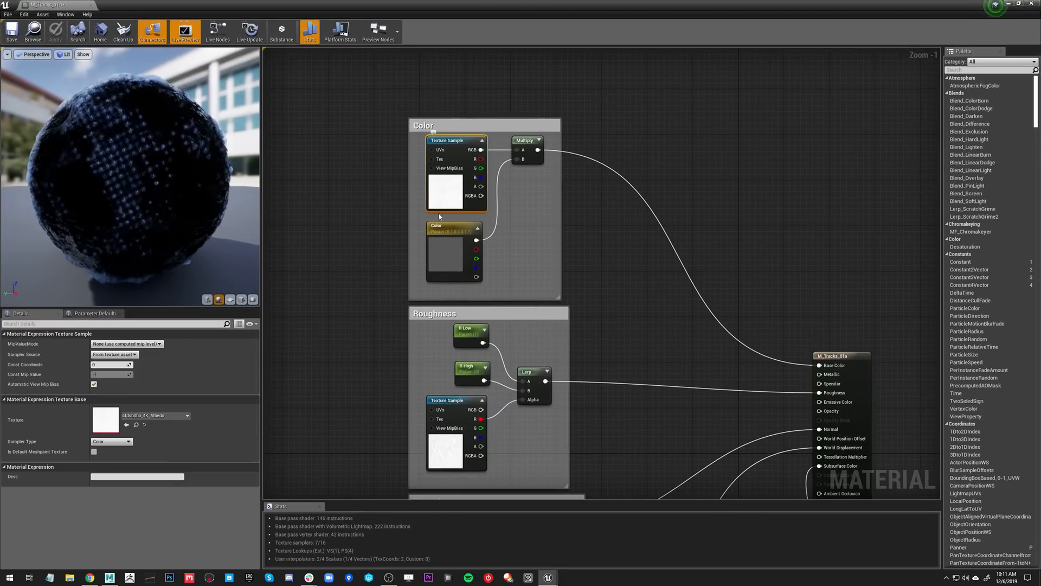
{"action": "right_click_drag", "start_coordinate": [506, 300], "coordinate": [492, 112]}
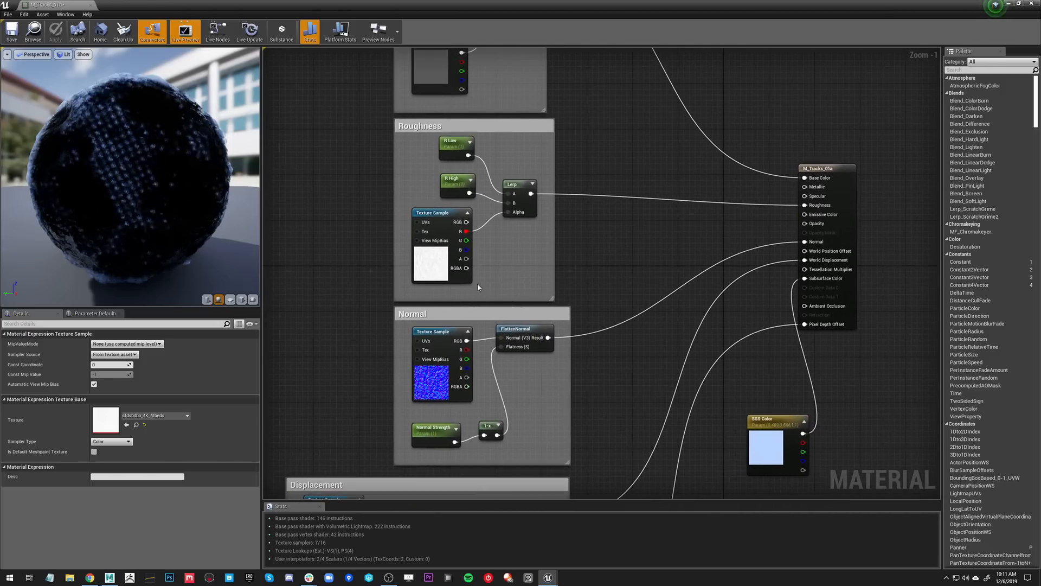
{"action": "right_click_drag", "start_coordinate": [451, 438], "coordinate": [488, 288]}
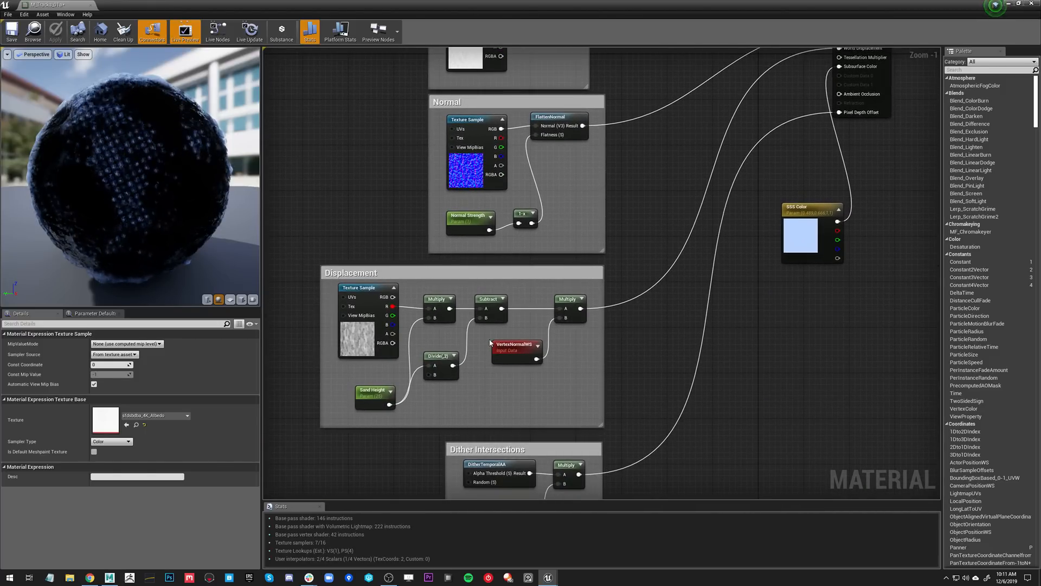
- Examine the Displacement node group and trace its output to the material's World Displacement input
{"action": "right_click_drag", "start_coordinate": [391, 341], "coordinate": [477, 223]}
{"action": "scroll", "coordinate": [478, 224], "scroll_direction": "up", "scroll_amount": 1}
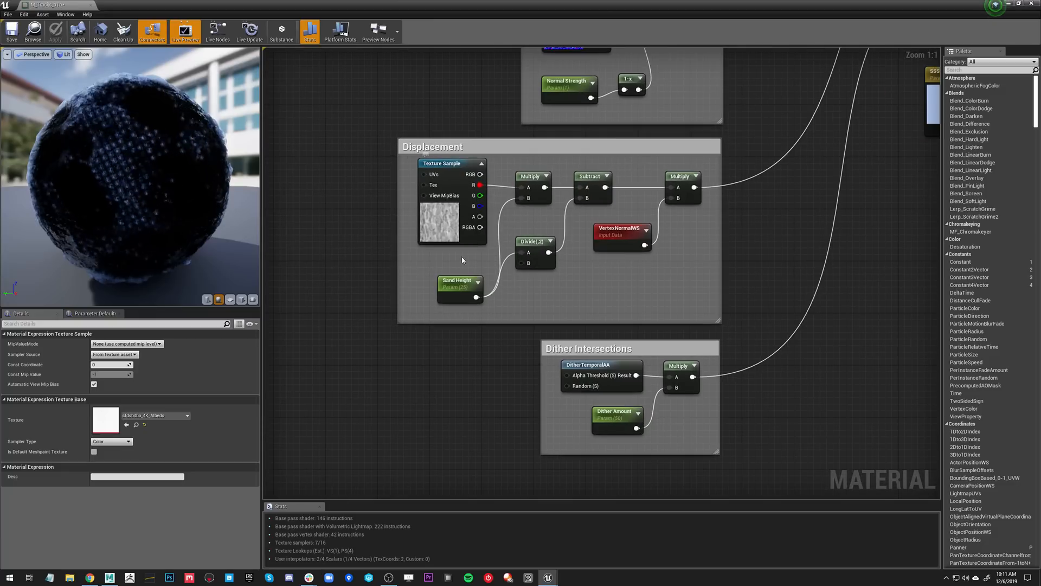
{"action": "right_click_drag", "start_coordinate": [484, 201], "coordinate": [427, 229]}
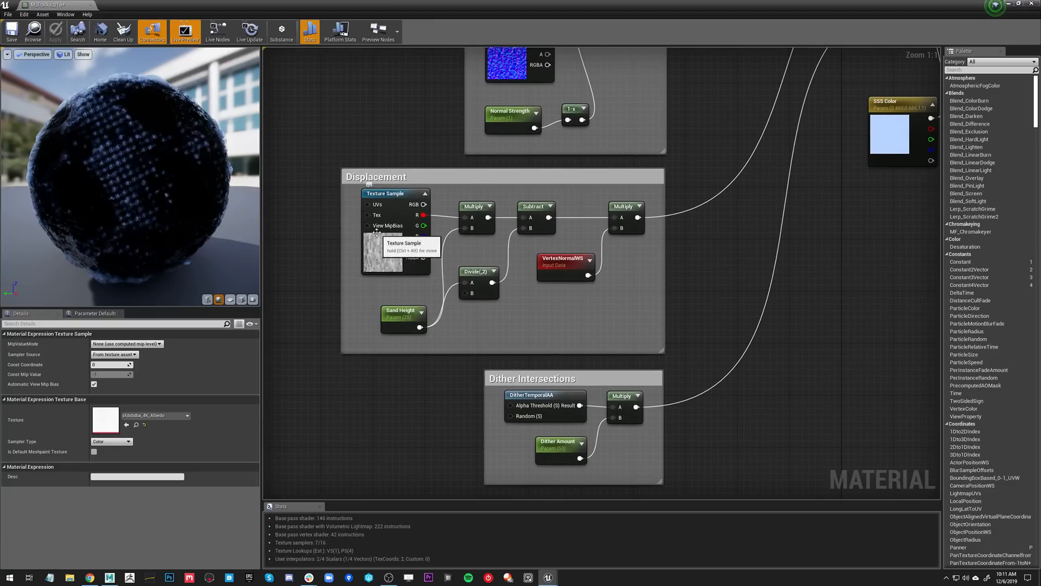
{"action": "left_click_drag", "start_coordinate": [352, 217], "coordinate": [639, 324]}
{"action": "right_click_drag", "start_coordinate": [719, 200], "coordinate": [398, 401]}
{"action": "left_click", "coordinate": [490, 294]}
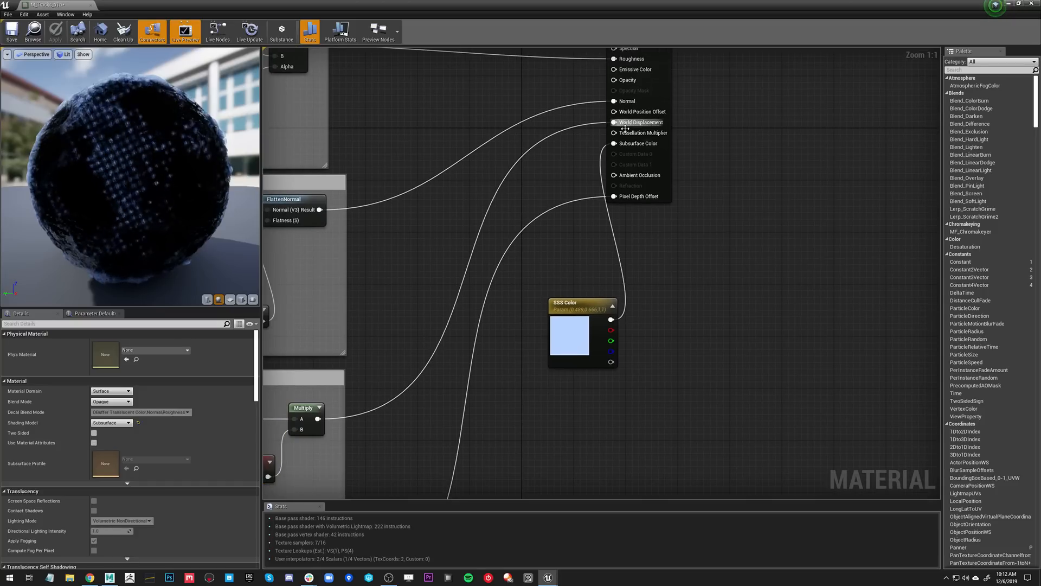
{"action": "right_click_drag", "start_coordinate": [395, 293], "coordinate": [684, 101]}
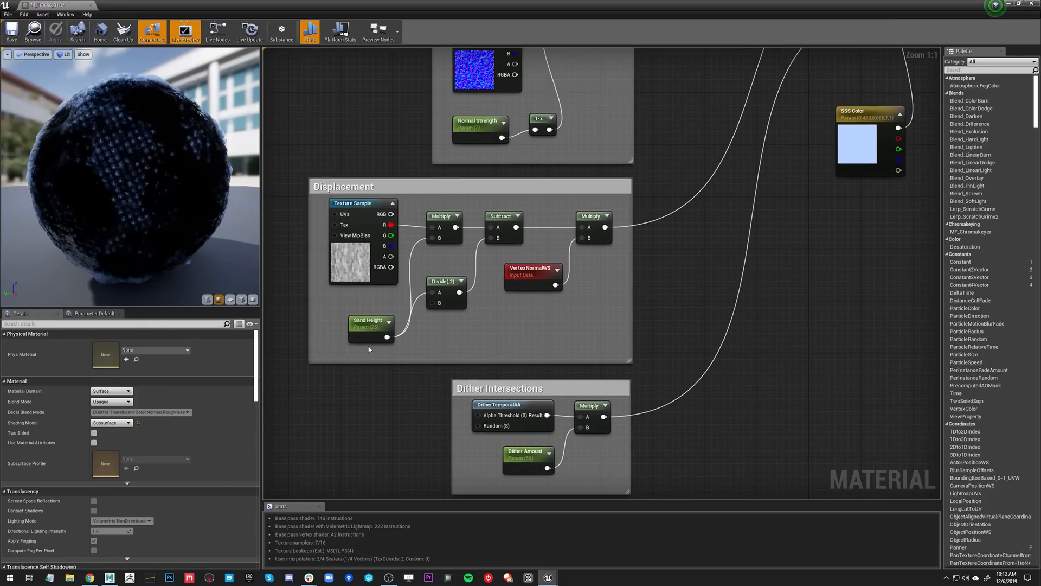
- Examine how the displacement texture, Sand Height, Multiply, Subtract and VertexNormalWS nodes combine in the Displacement group
{"action": "left_click", "coordinate": [350, 249]}
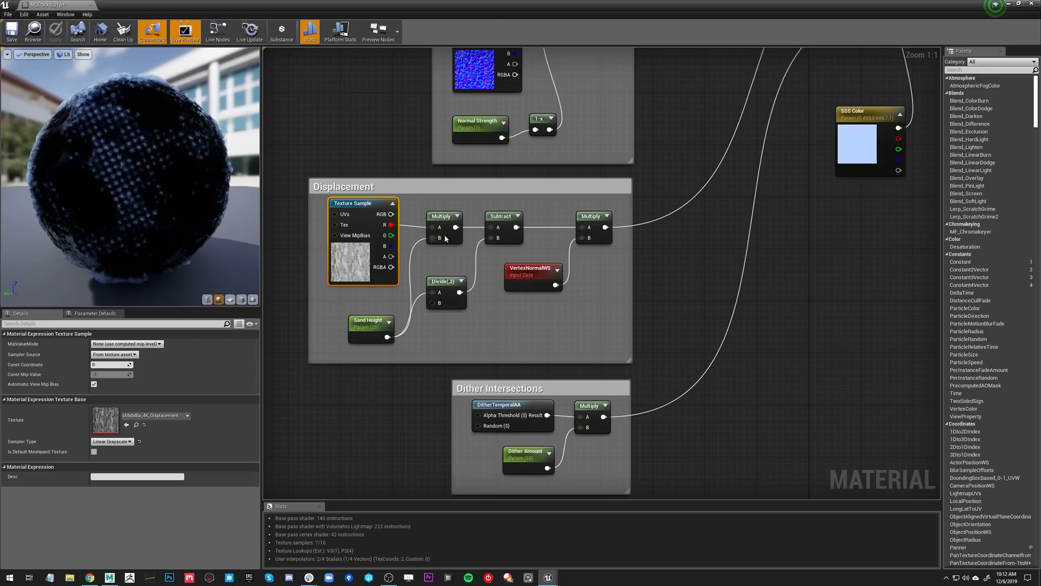
{"action": "left_click", "coordinate": [441, 217]}
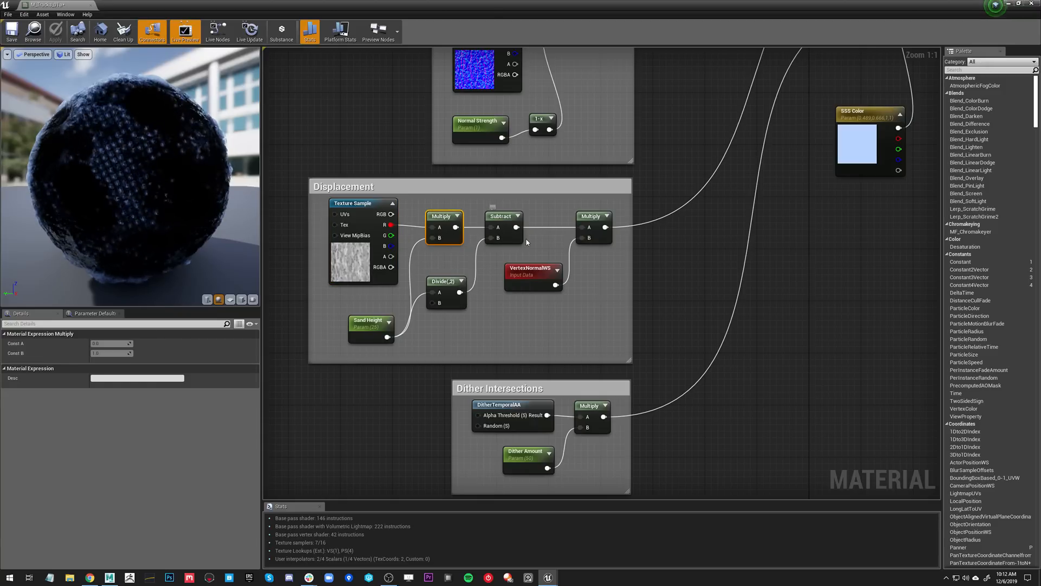
{"action": "right_click_drag", "start_coordinate": [460, 298], "coordinate": [392, 306]}
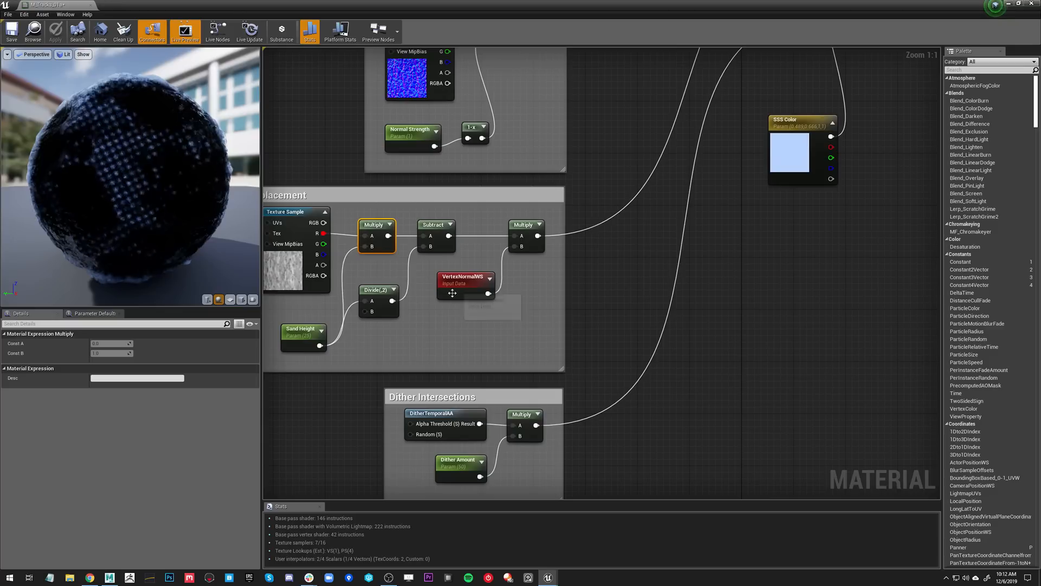
{"action": "left_click", "coordinate": [474, 291]}
{"action": "right_click_drag", "start_coordinate": [497, 357], "coordinate": [507, 351]}
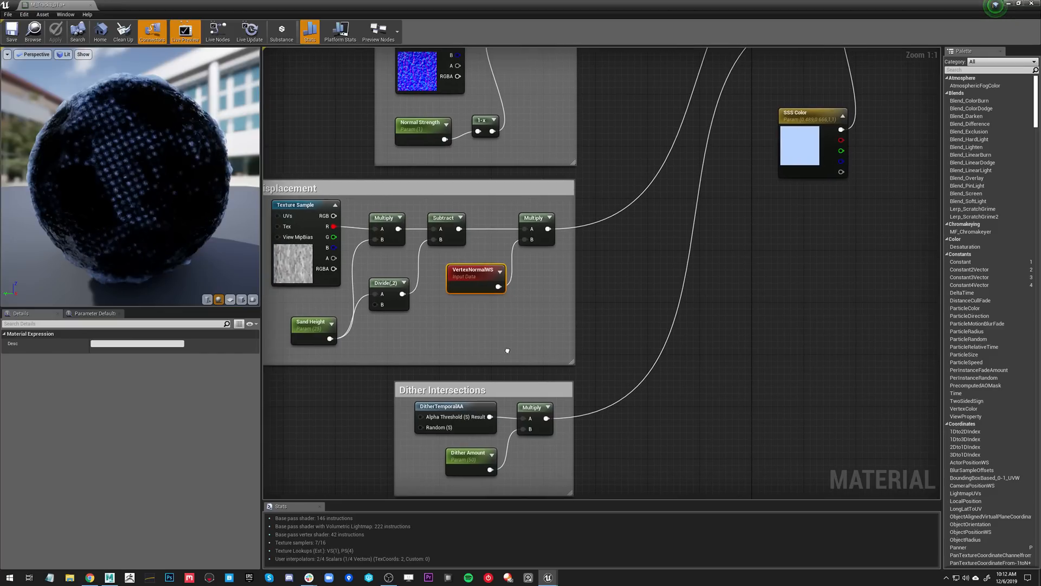
{"action": "right_click_drag", "start_coordinate": [405, 297], "coordinate": [459, 313]}
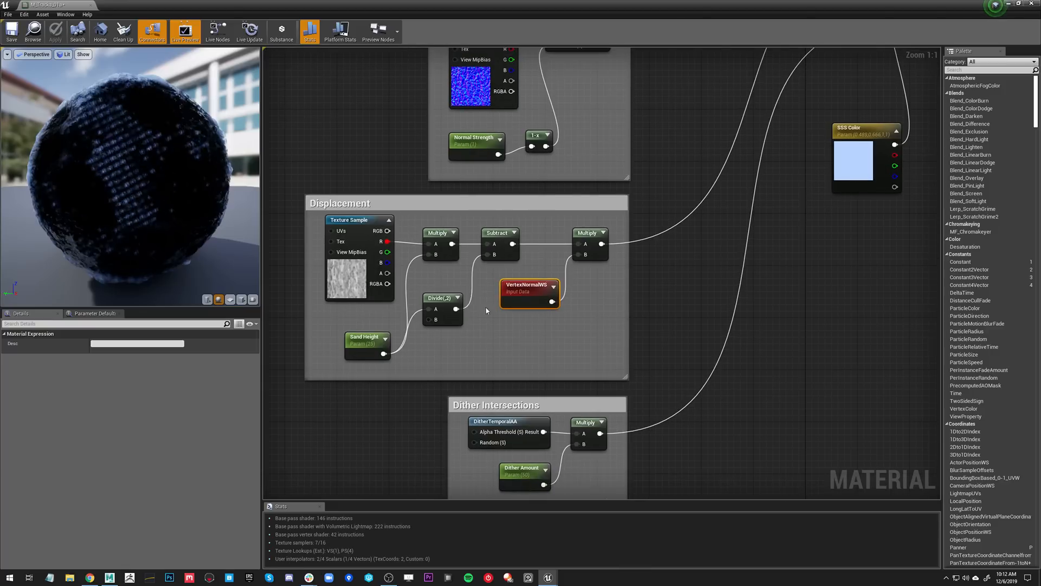
{"action": "left_click", "coordinate": [492, 282]}
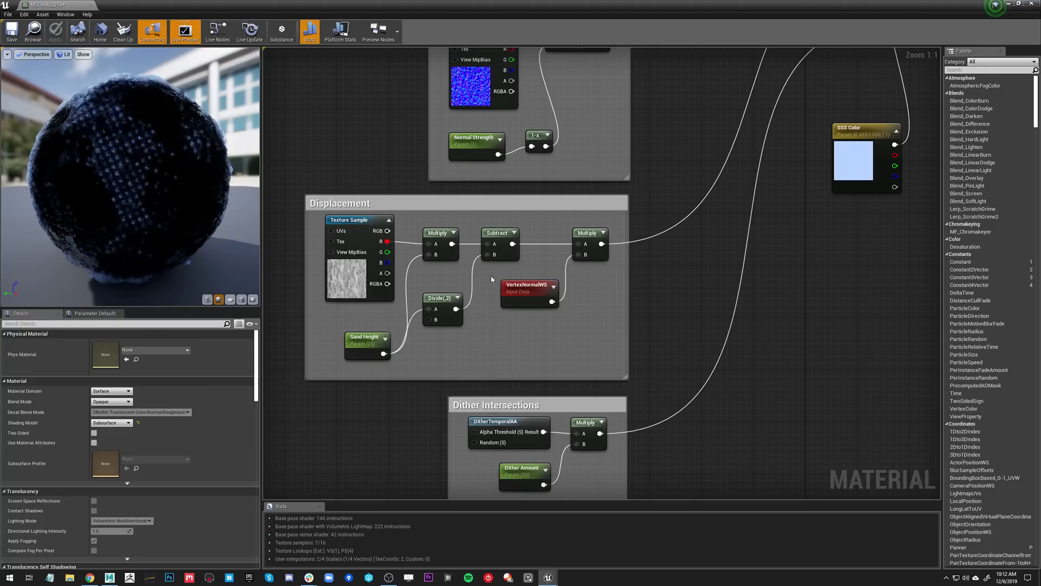
{"action": "right_click_drag", "start_coordinate": [486, 284], "coordinate": [480, 271]}
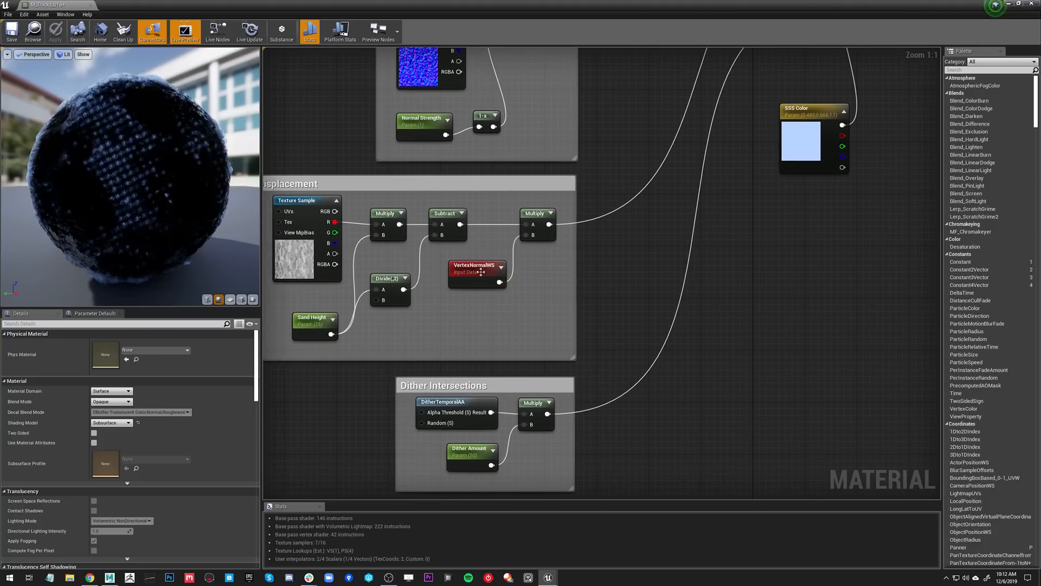
{"action": "right_click_drag", "start_coordinate": [474, 321], "coordinate": [431, 326]}
{"action": "left_click_drag", "start_coordinate": [445, 304], "coordinate": [398, 266]}
{"action": "left_click", "coordinate": [398, 266]}
{"action": "right_click_drag", "start_coordinate": [415, 315], "coordinate": [408, 288]}
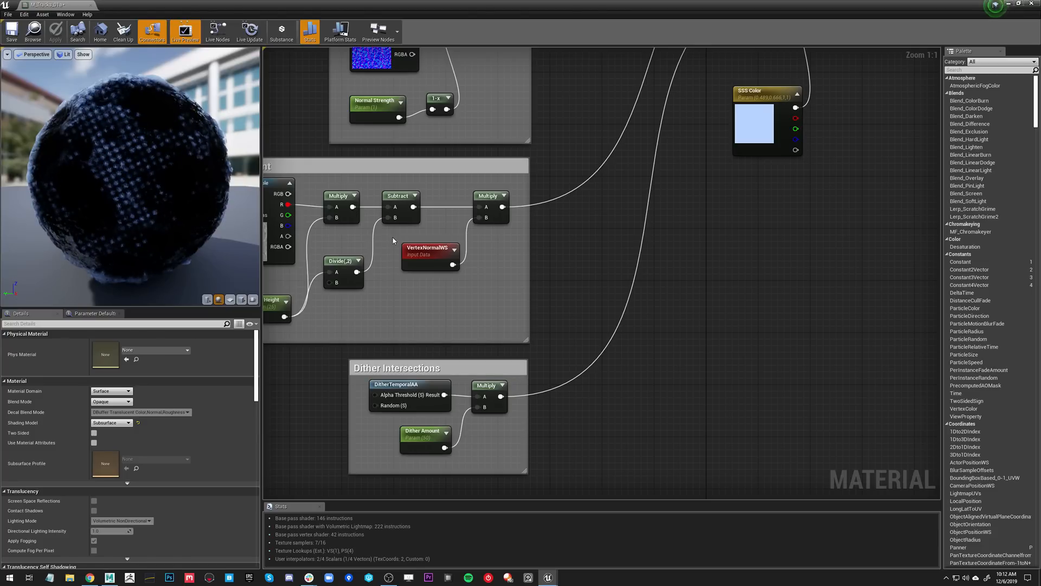
{"action": "left_click", "coordinate": [434, 256]}
{"action": "right_click_drag", "start_coordinate": [462, 280], "coordinate": [473, 264]}
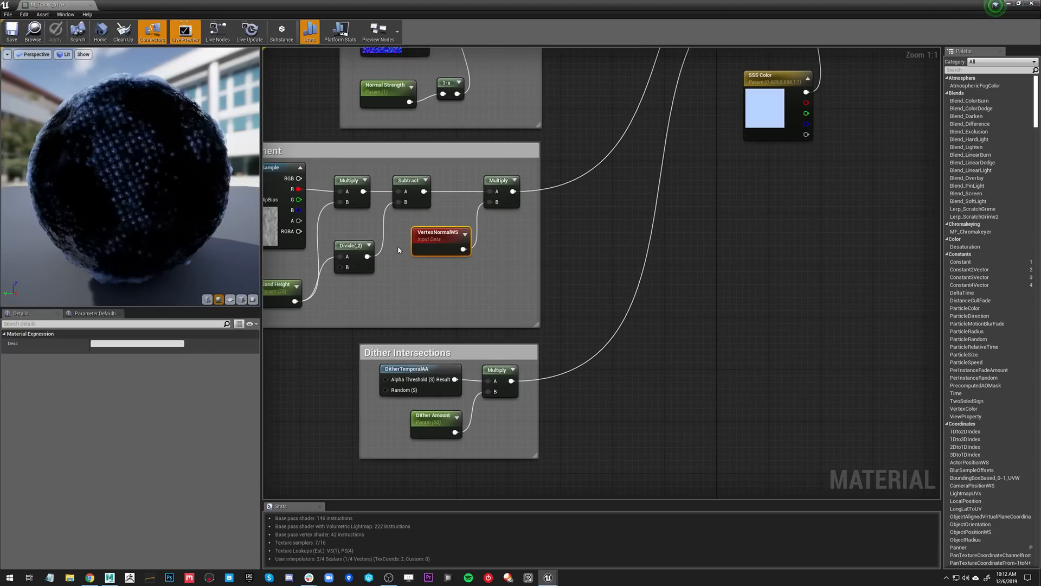
- Examine the Dither Intersections group, including its DitherTemporalAA, Dither Amount and Multiply nodes
{"action": "right_click_drag", "start_coordinate": [387, 263], "coordinate": [489, 247]}
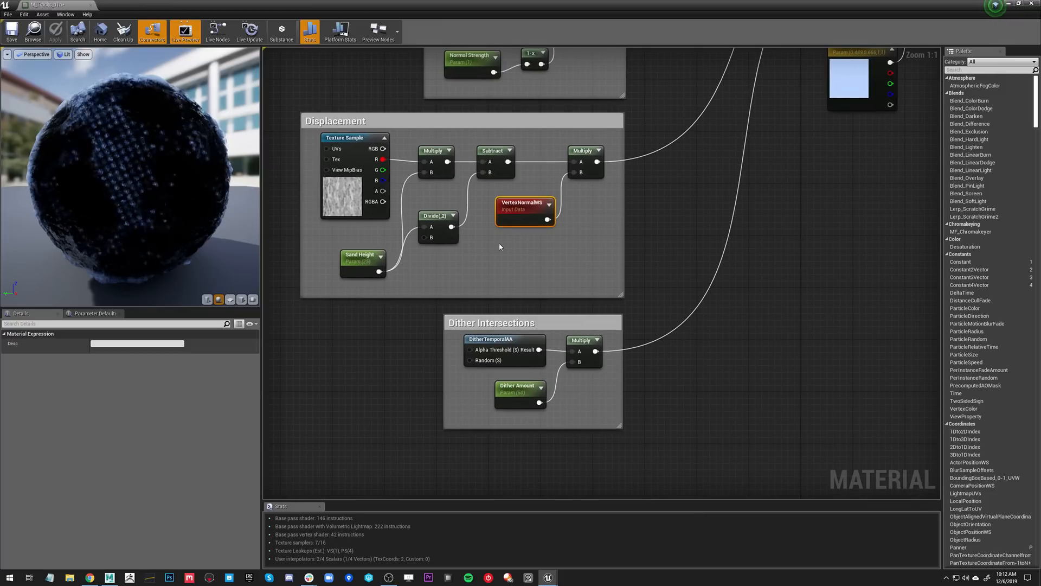
{"action": "left_click", "coordinate": [530, 242]}
{"action": "right_click_drag", "start_coordinate": [624, 261], "coordinate": [562, 176]}
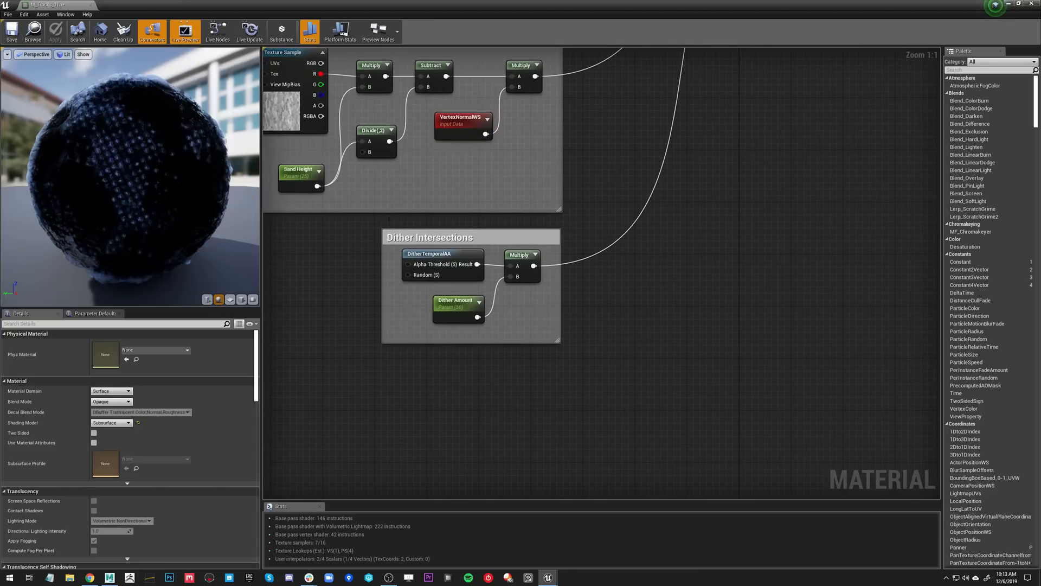
{"action": "left_click_drag", "start_coordinate": [357, 214], "coordinate": [603, 345]}
{"action": "left_click_drag", "start_coordinate": [615, 380], "coordinate": [613, 376]}
{"action": "left_click", "coordinate": [613, 377]}
{"action": "left_click", "coordinate": [461, 271]}
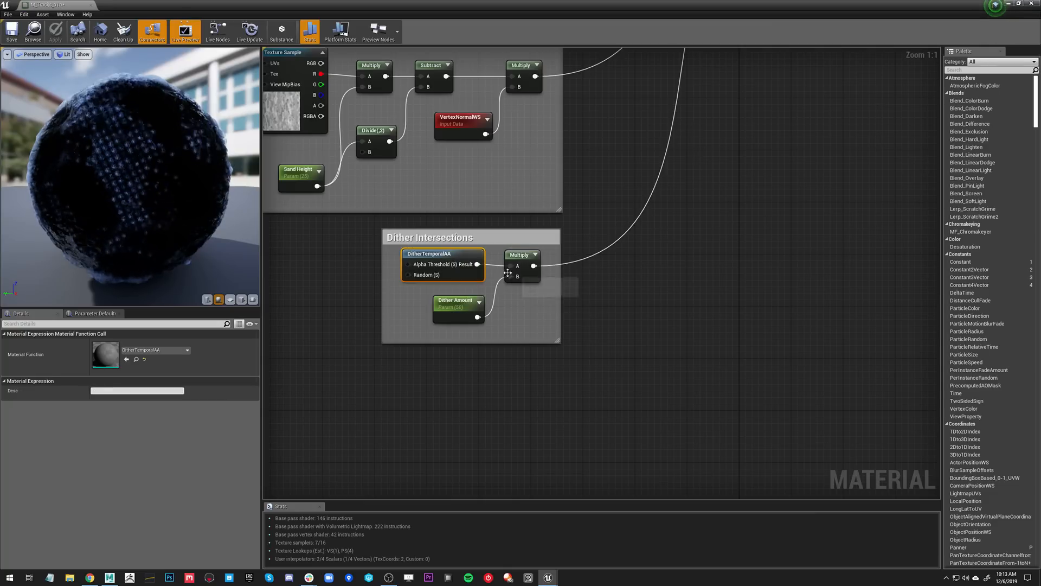
{"action": "left_click", "coordinate": [456, 304]}
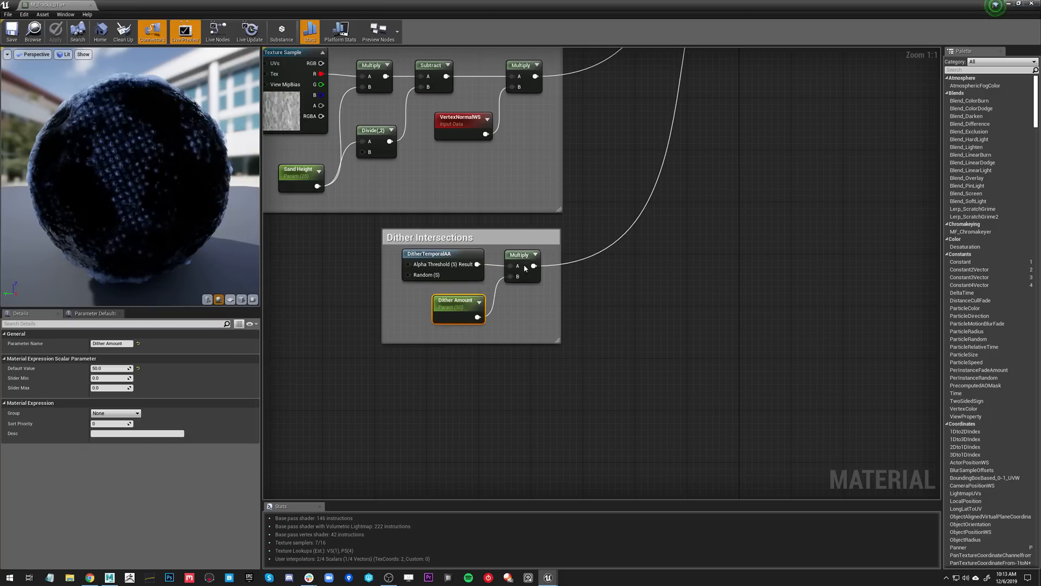
{"action": "right_click_drag", "start_coordinate": [628, 189], "coordinate": [603, 194]}
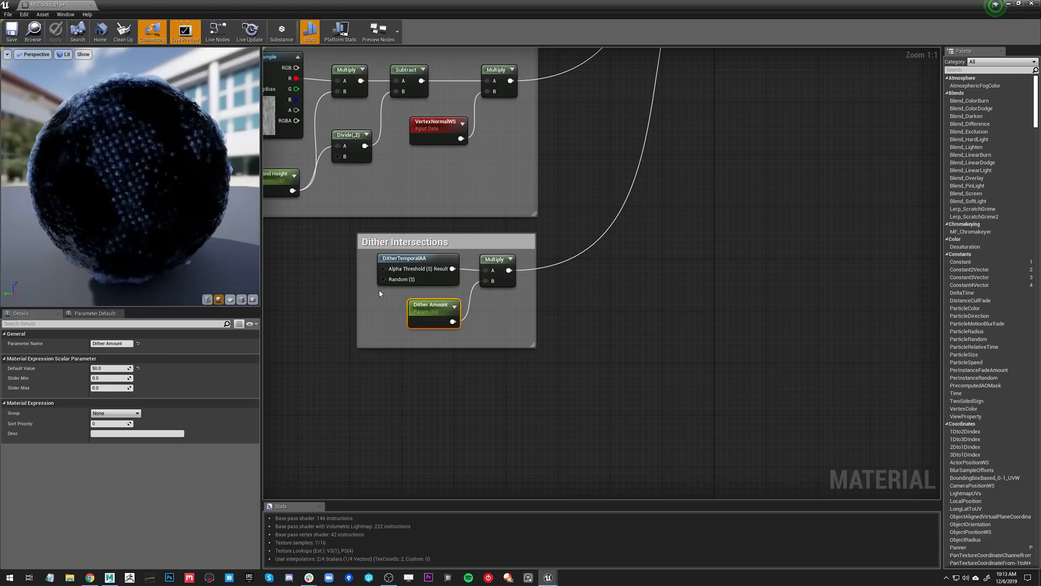
{"action": "left_click", "coordinate": [559, 194]}
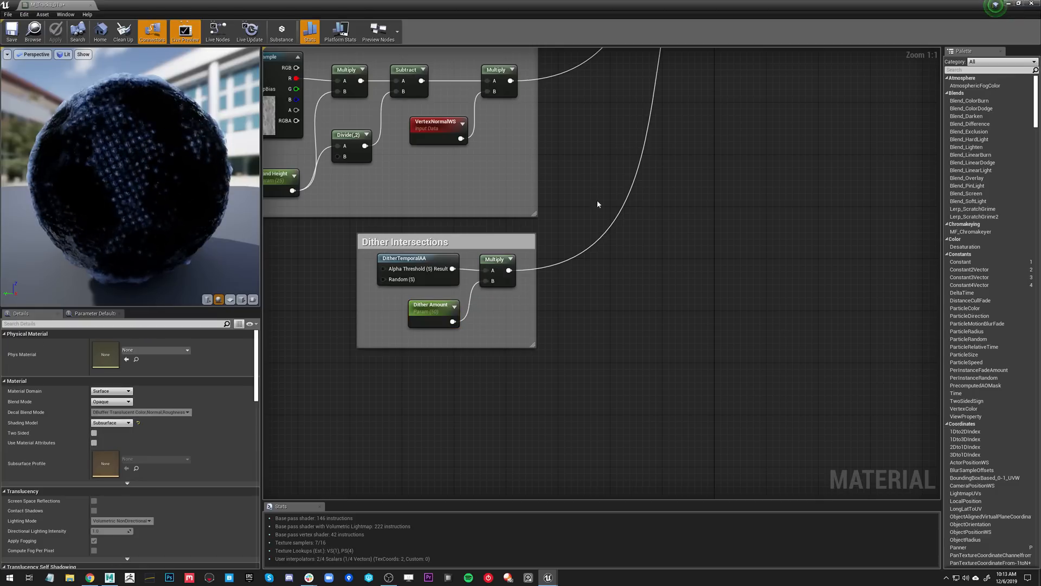
- Trace the dither output to Pixel Depth Offset and examine the SSS Color parameter feeding Subsurface Color
{"action": "right_click_drag", "start_coordinate": [657, 103], "coordinate": [537, 244]}
{"action": "right_click_drag", "start_coordinate": [519, 159], "coordinate": [376, 354]}
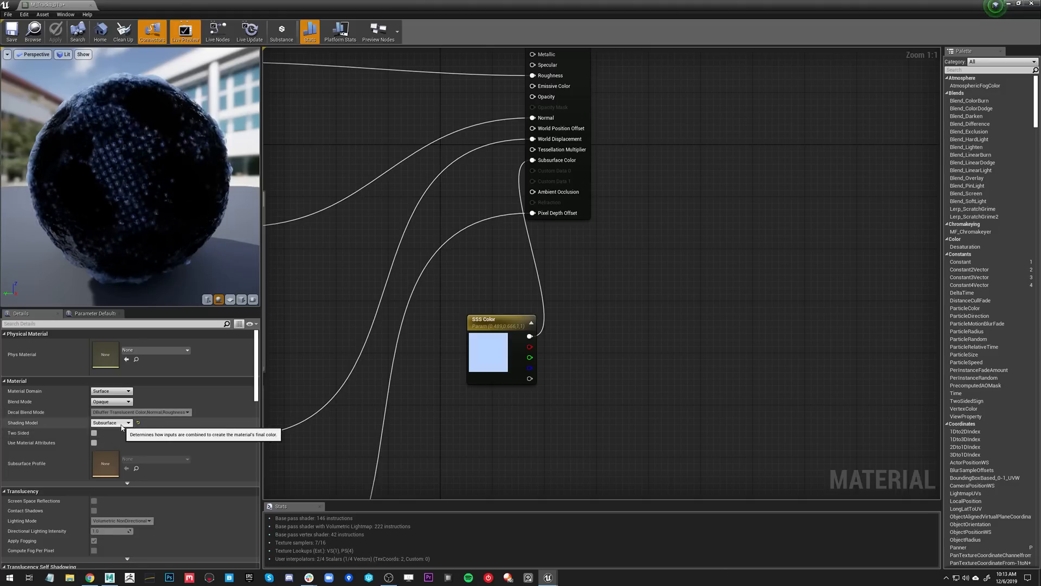
{"action": "left_click", "coordinate": [480, 372]}
{"action": "left_click", "coordinate": [435, 402]}
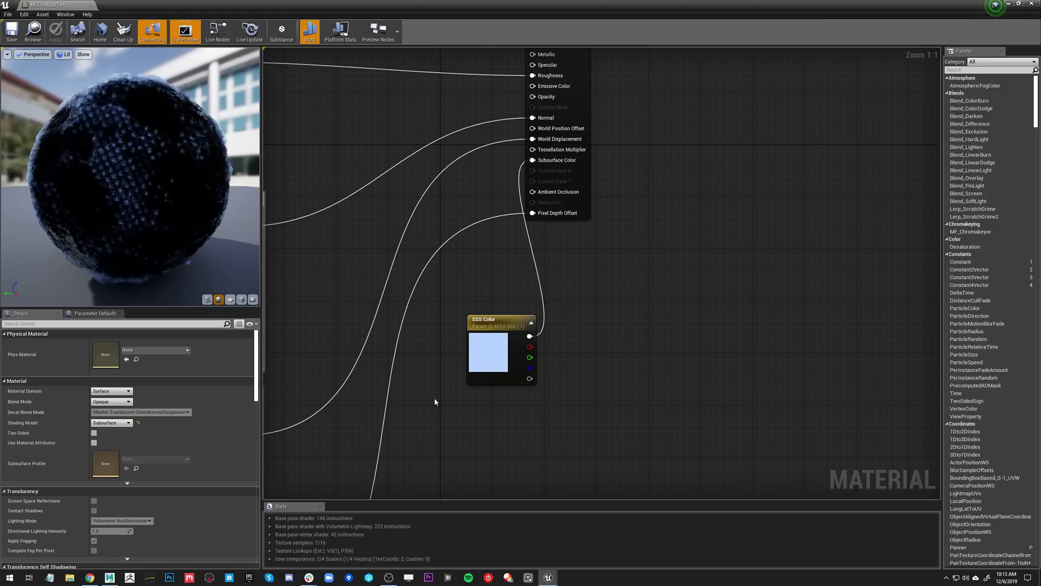
{"action": "right_click_drag", "start_coordinate": [438, 305], "coordinate": [511, 363]}
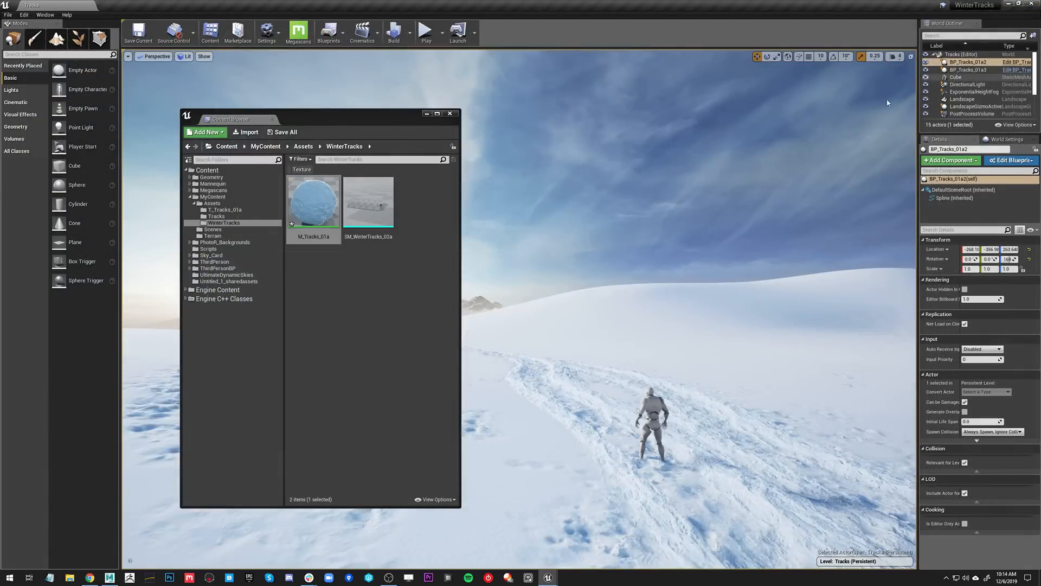
- Assign M_Tracks_01a to Element 0 of the SM_WinterTracks_02a static mesh, save the mesh and close its editor
{"action": "left_click", "coordinate": [368, 204]}
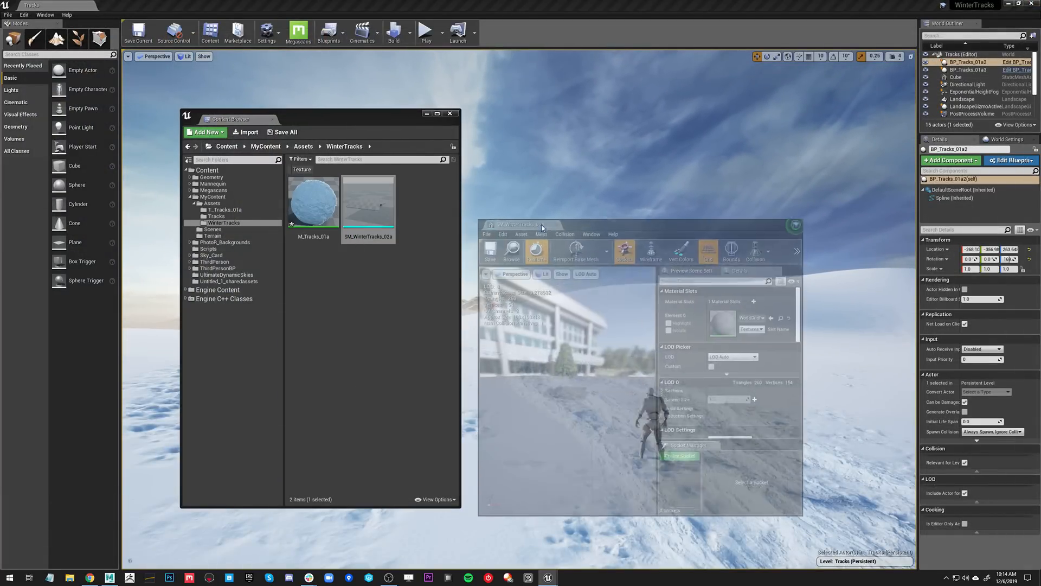
{"action": "left_click_drag", "start_coordinate": [628, 222], "coordinate": [619, 173]}
{"action": "left_click_drag", "start_coordinate": [313, 204], "coordinate": [728, 283]}
{"action": "mouse_move", "coordinate": [575, 348]}
{"action": "right_mouse_down"}
{"action": "mouse_move", "coordinate": [515, 361]}
{"action": "mouse_move", "coordinate": [583, 353]}
{"action": "right_mouse_up"}
{"action": "left_click_drag", "start_coordinate": [575, 353], "coordinate": [604, 374]}
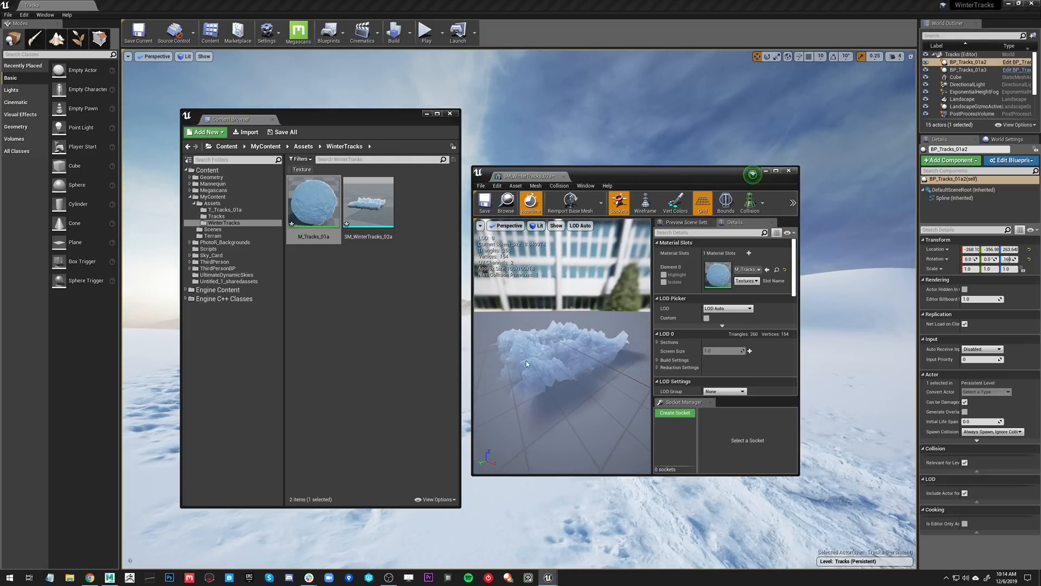
{"action": "left_click", "coordinate": [484, 211]}
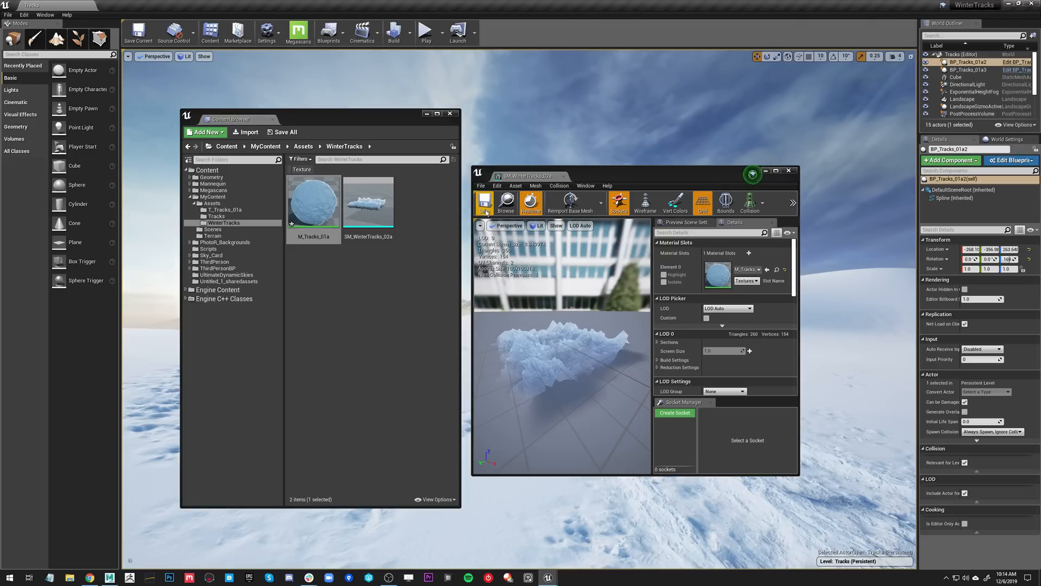
{"action": "left_click", "coordinate": [564, 176]}
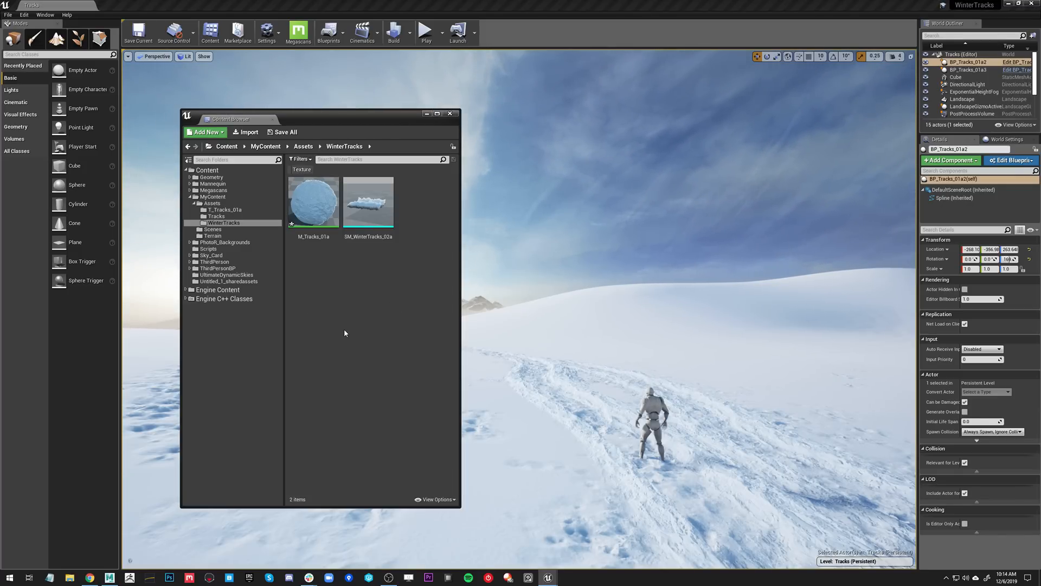
- Create an Actor-based Blueprint Class in the WinterTracks folder and name it BP_WinterTracks_01a
{"action": "right_click", "coordinate": [323, 278]}
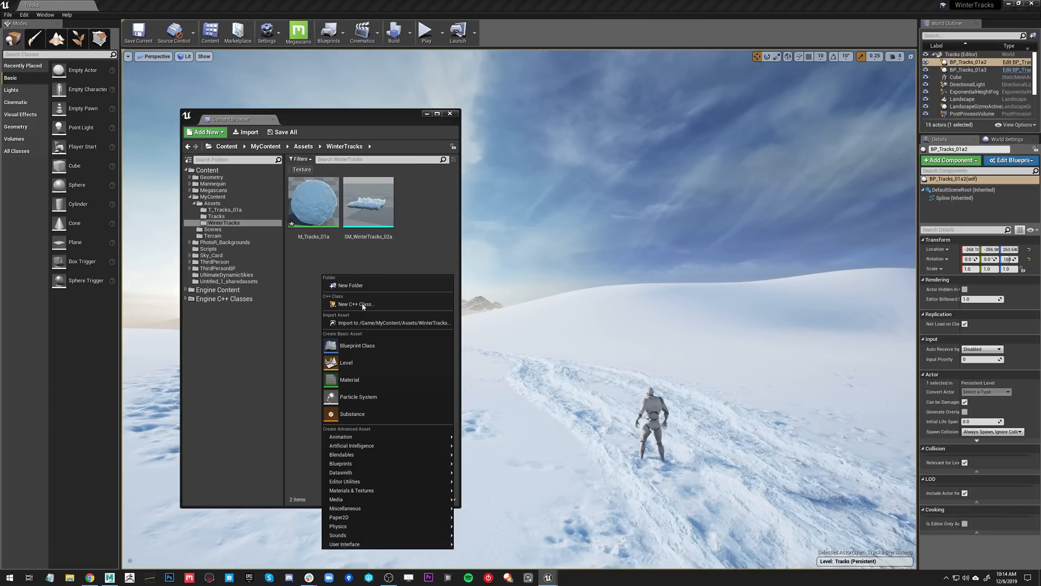
{"action": "left_click", "coordinate": [387, 343]}
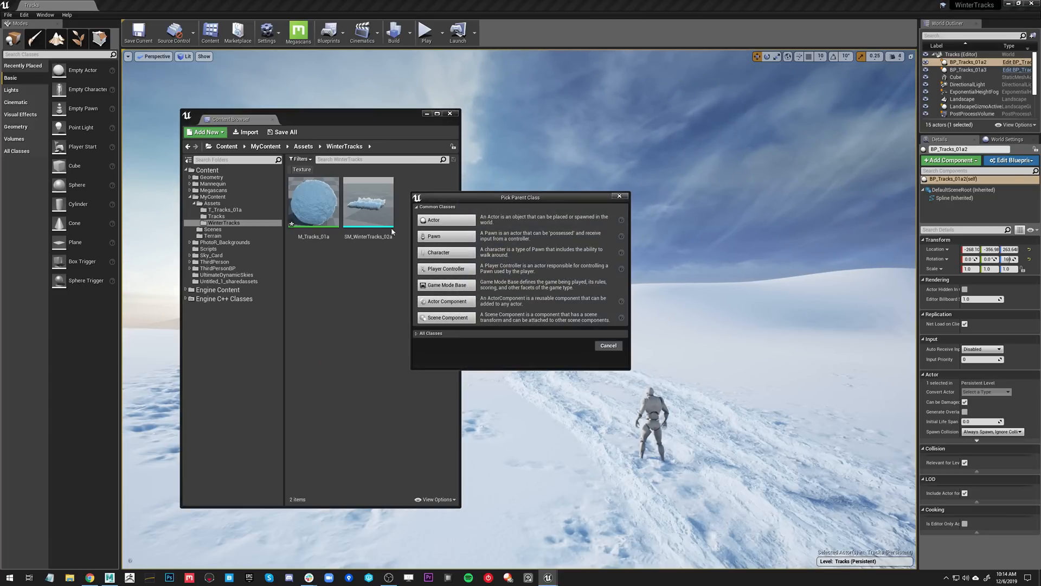
{"action": "left_click", "coordinate": [465, 224]}
{"action": "type", "text": "BP_"}
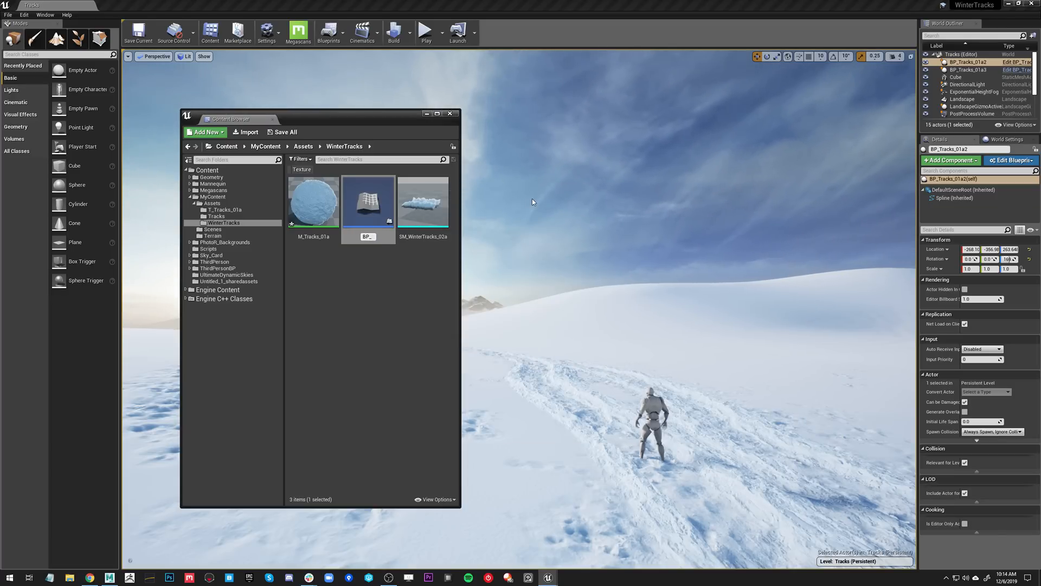
{"action": "type", "text": "WinterTracks_01a"}
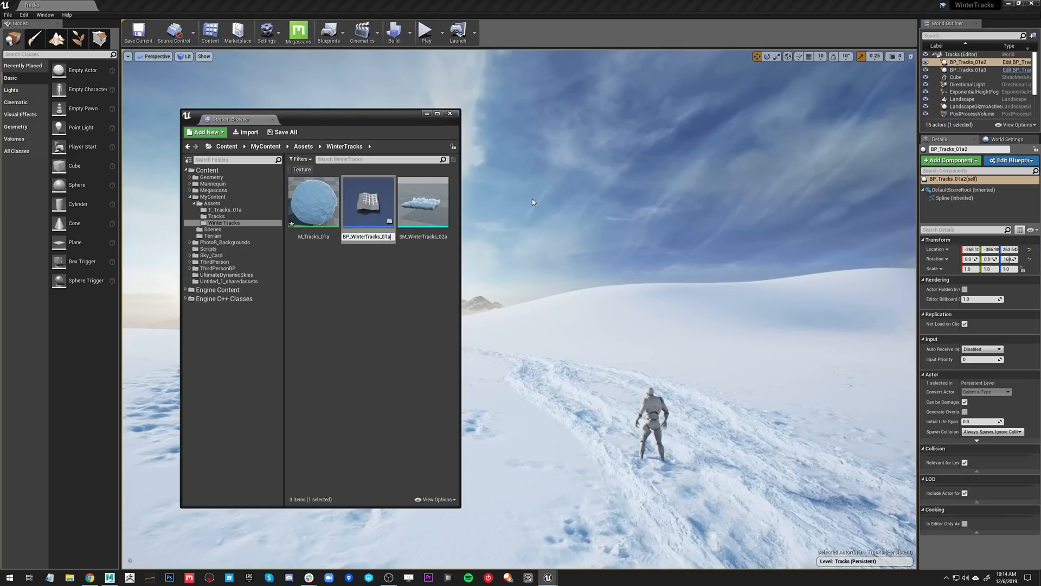
{"action": "key", "text": "Return"}
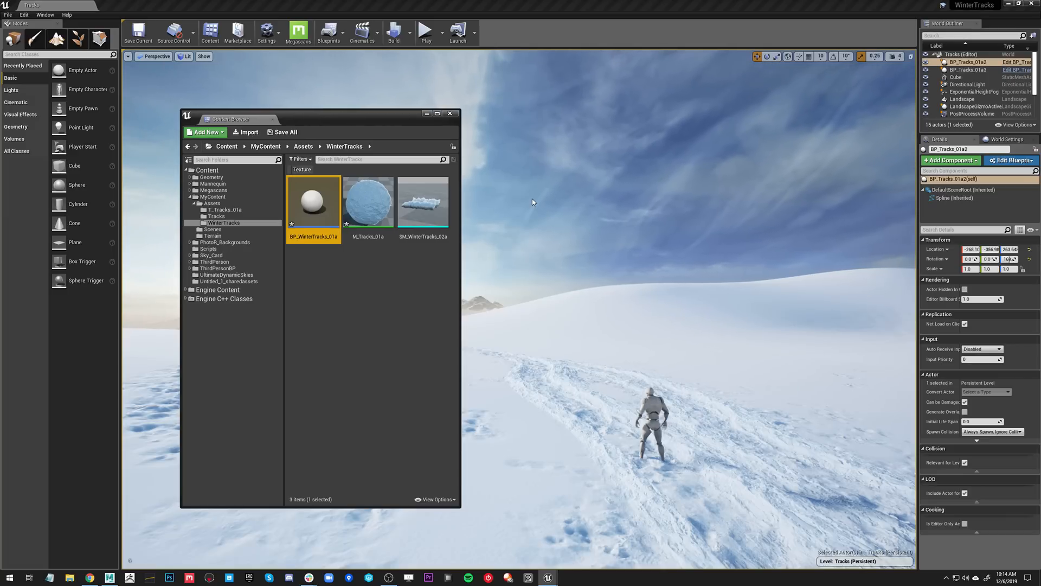
- Open BP_WinterTracks_01a, maximize its editor window and show the Construction Script graph
{"action": "right_click_drag", "start_coordinate": [533, 198], "coordinate": [532, 198]}
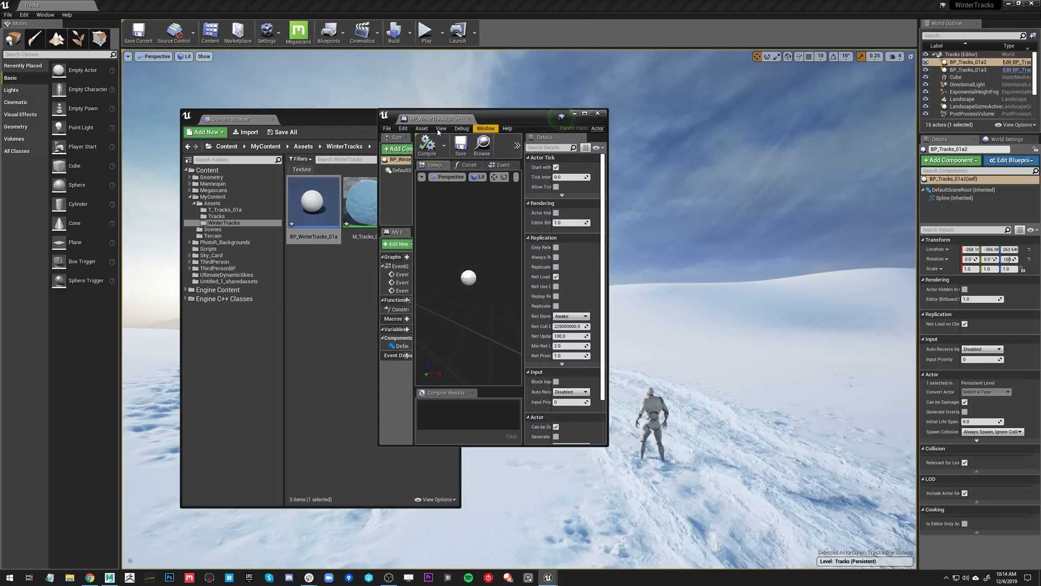
{"action": "left_click", "coordinate": [613, 128]}
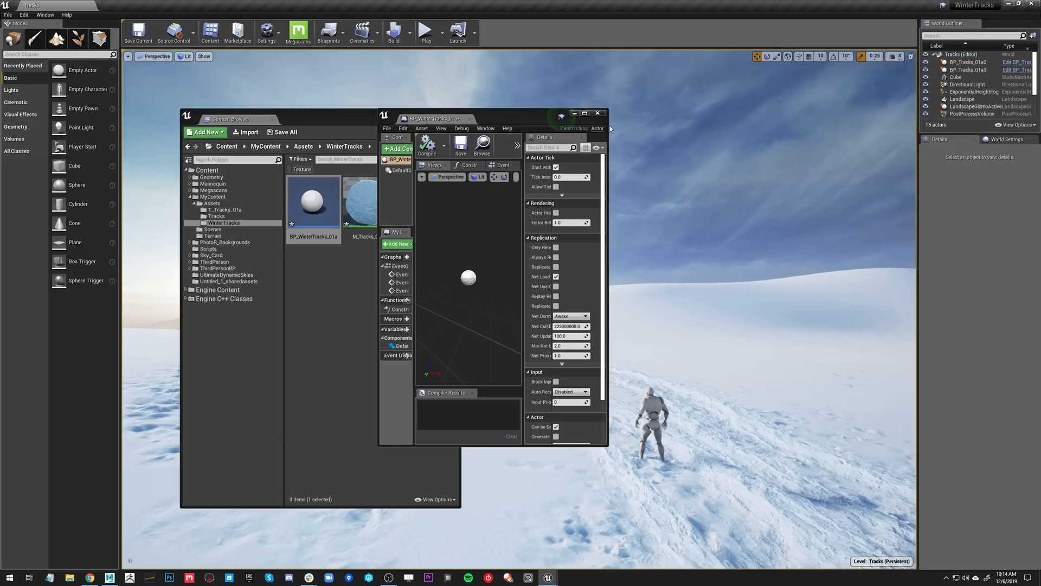
{"action": "left_click_drag", "start_coordinate": [609, 125], "coordinate": [917, 122]}
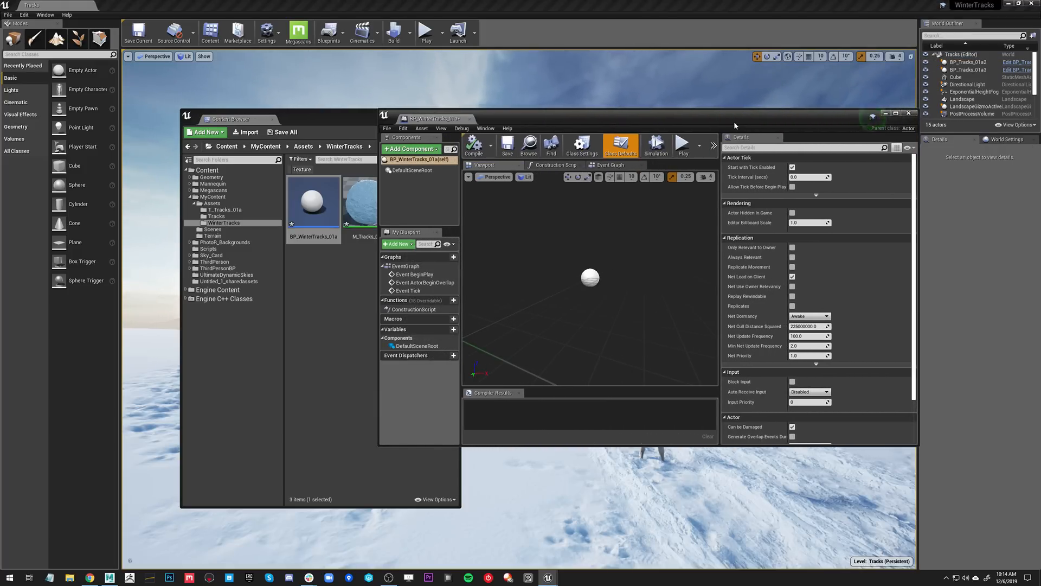
{"action": "left_click", "coordinate": [896, 113]}
{"action": "left_click", "coordinate": [250, 51]}
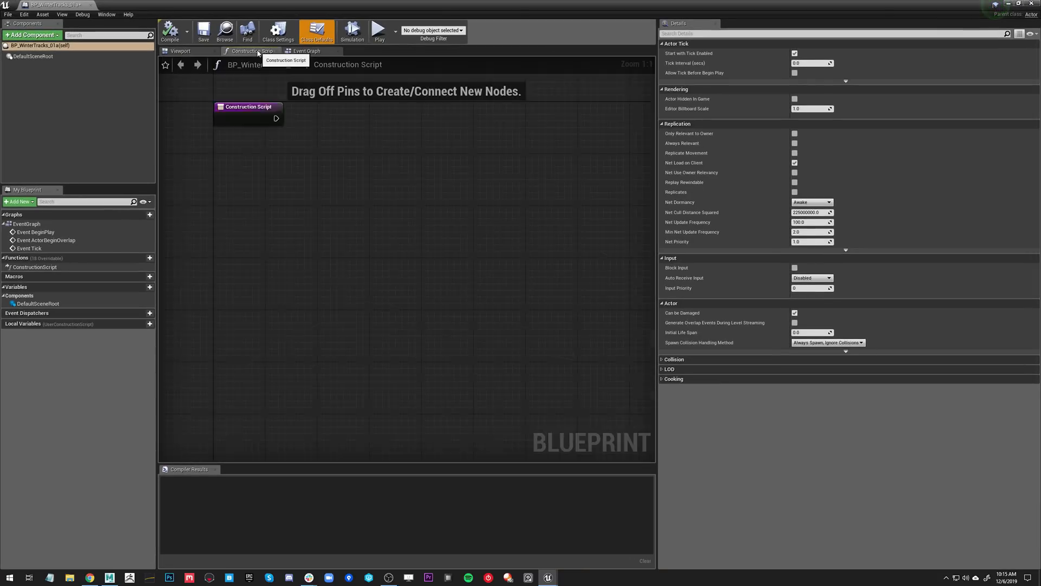
{"action": "right_click_drag", "start_coordinate": [347, 175], "coordinate": [311, 137]}
{"action": "left_click_drag", "start_coordinate": [204, 106], "coordinate": [412, 285]}
{"action": "right_click_drag", "start_coordinate": [359, 265], "coordinate": [330, 277]}
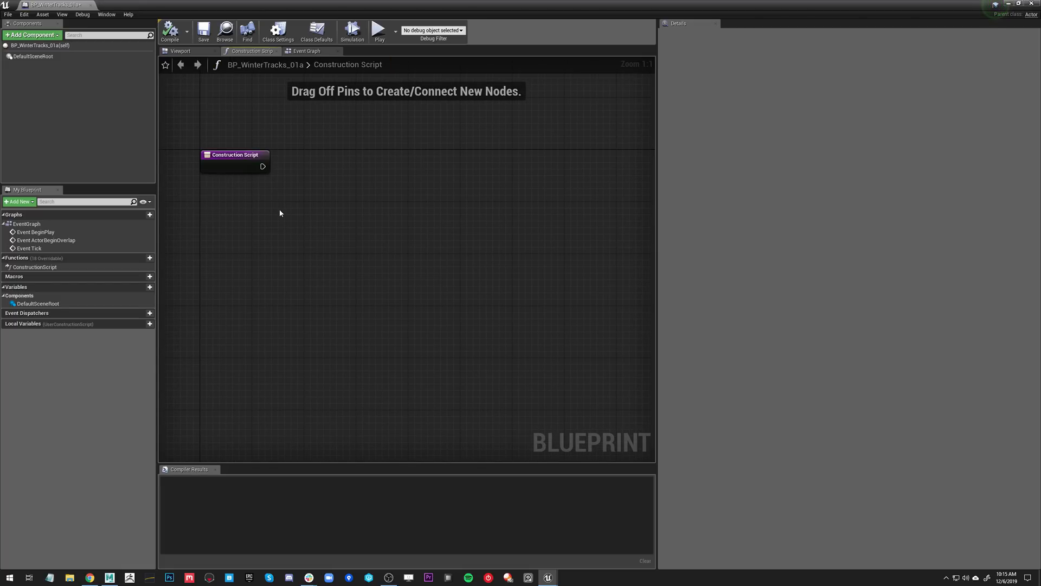
{"action": "right_click_drag", "start_coordinate": [280, 213], "coordinate": [339, 184]}
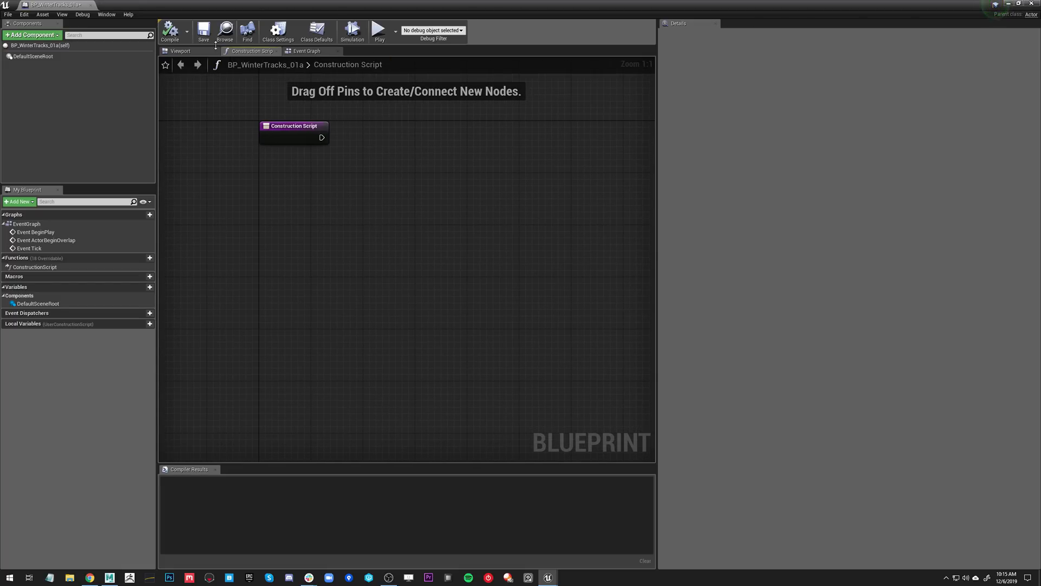
{"action": "right_click_drag", "start_coordinate": [303, 169], "coordinate": [265, 171]}
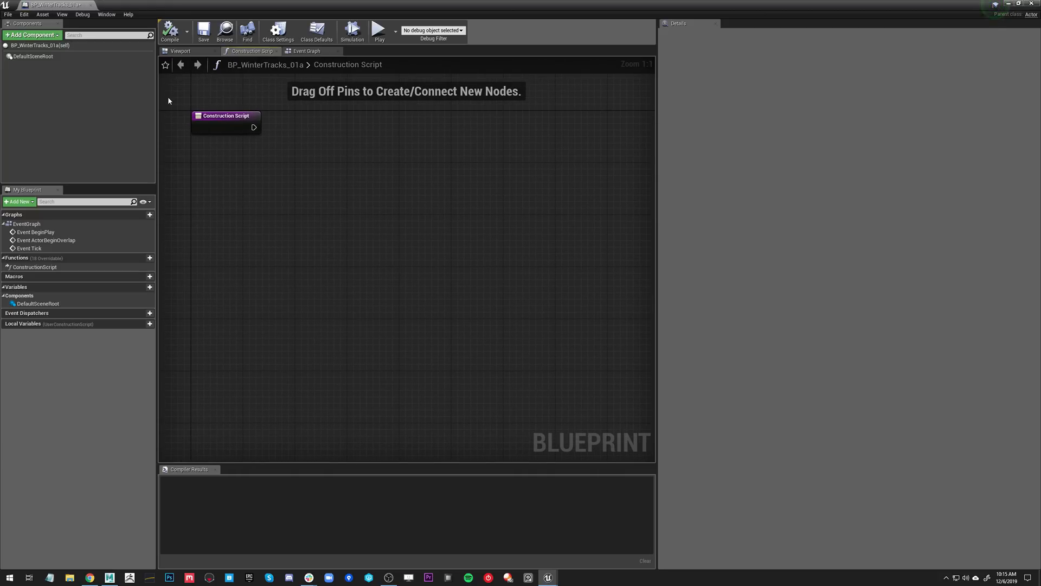
{"action": "right_click_drag", "start_coordinate": [168, 100], "coordinate": [174, 103]}
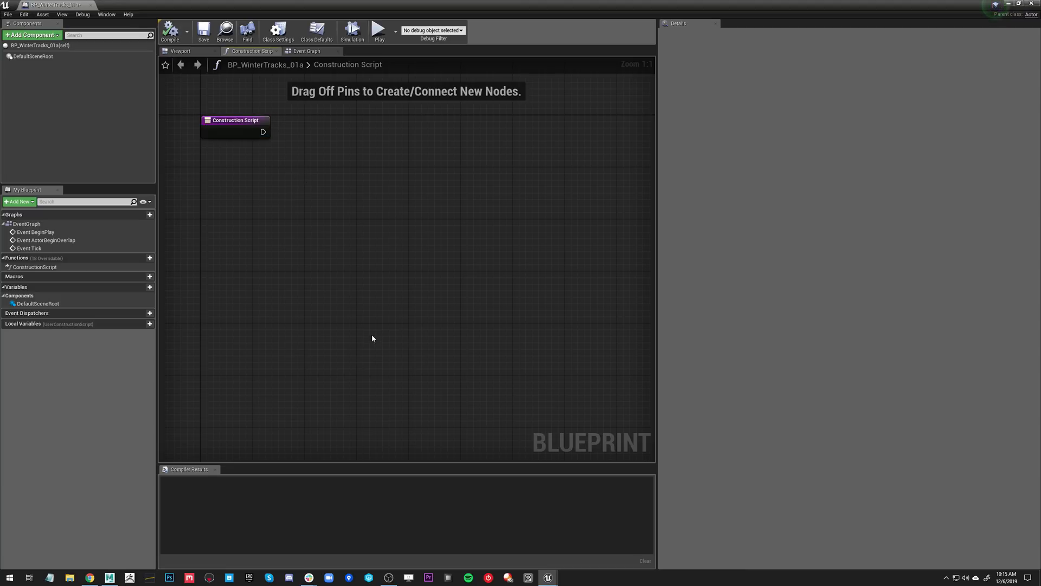
{"action": "right_click_drag", "start_coordinate": [293, 235], "coordinate": [318, 254]}
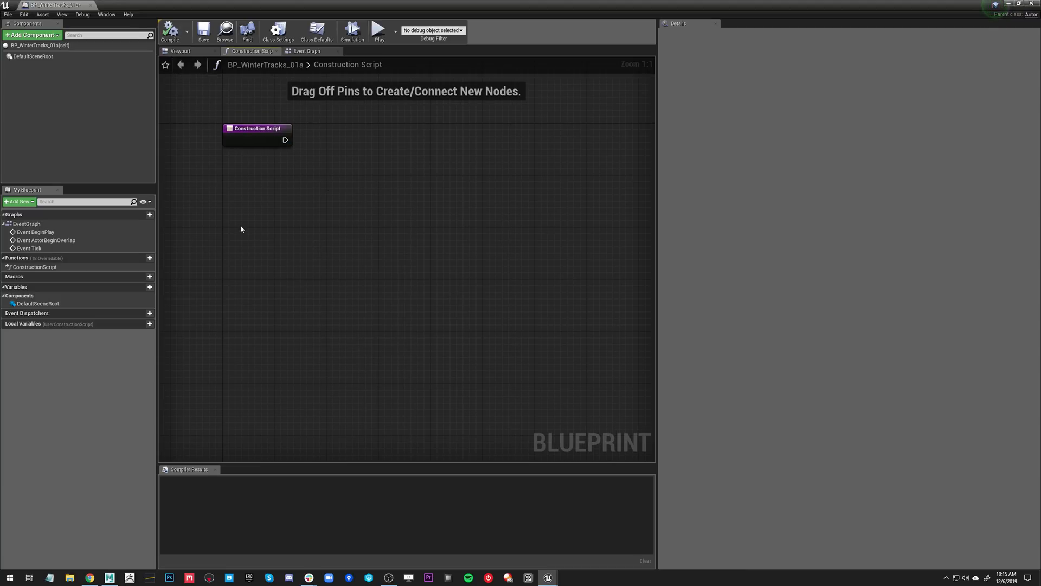
{"action": "right_click_drag", "start_coordinate": [195, 119], "coordinate": [193, 153]}
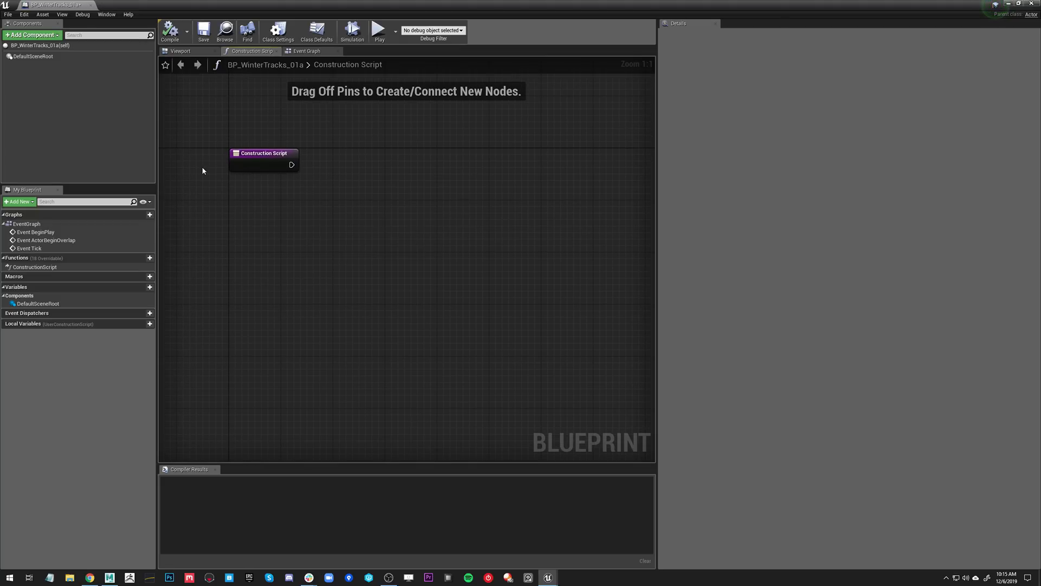
{"action": "right_click_drag", "start_coordinate": [295, 112], "coordinate": [280, 103]}
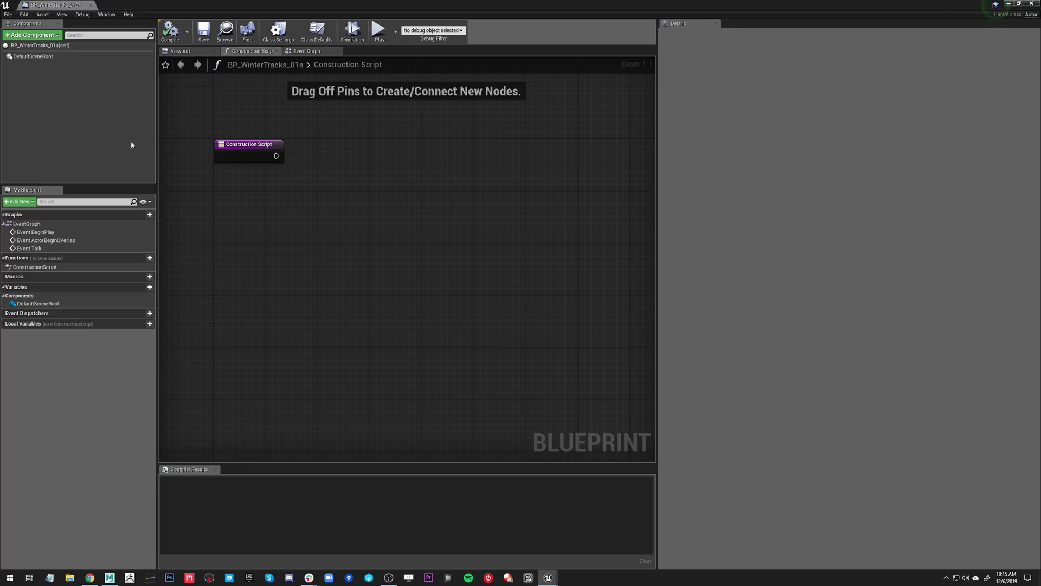
- Add a Spline component to the blueprint, keeping the name Spline
{"action": "left_click", "coordinate": [44, 36]}
{"action": "type", "text": "spline"}
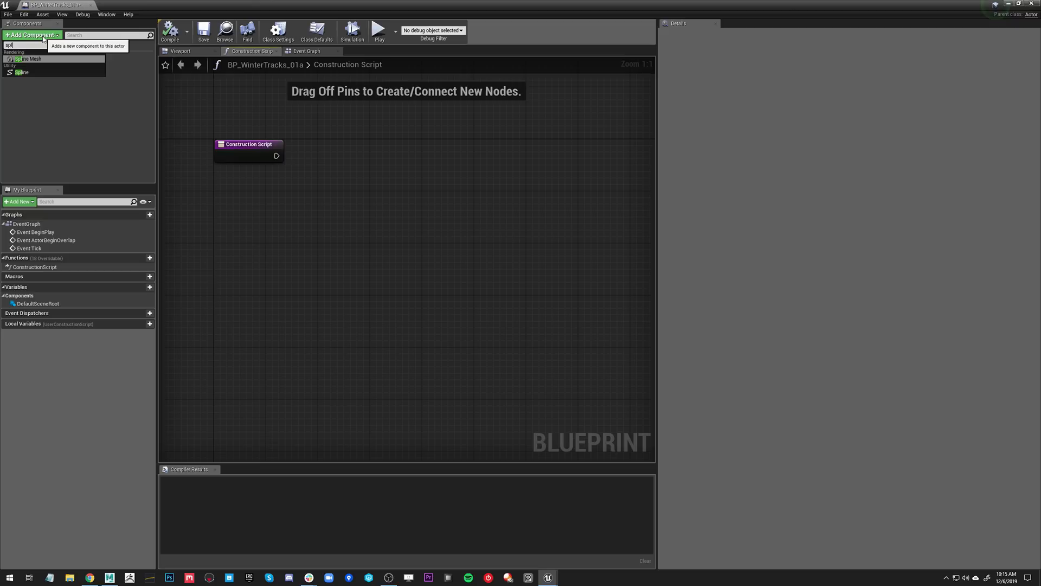
{"action": "left_click", "coordinate": [78, 72]}
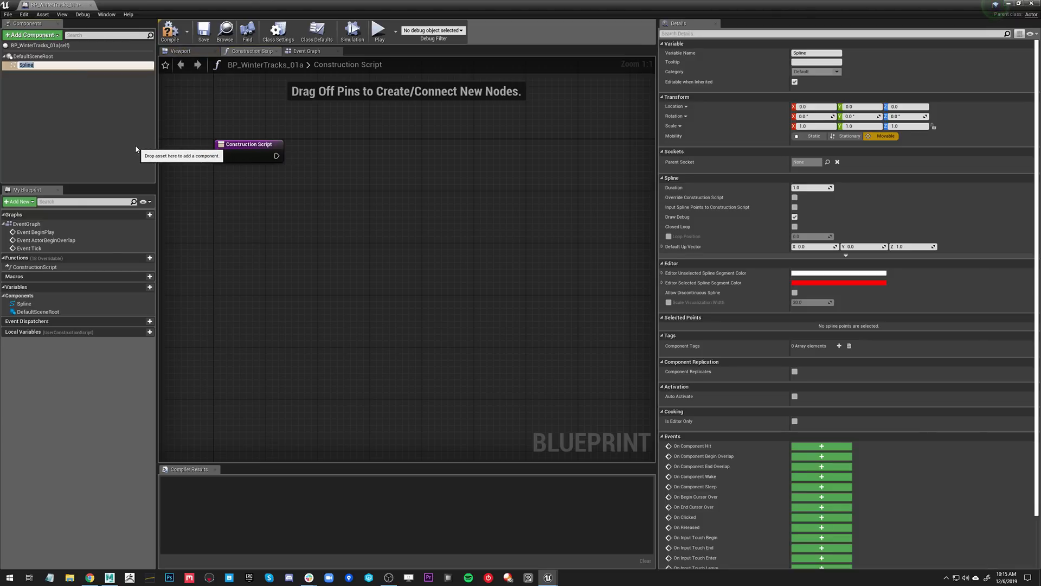
{"action": "left_click", "coordinate": [173, 178]}
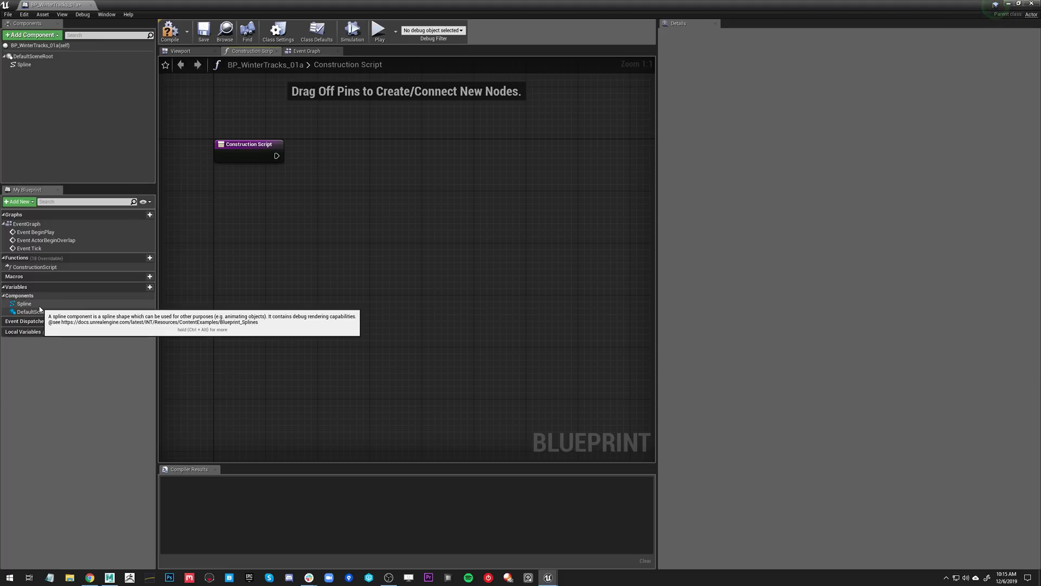
- Place a Spline reference node in the Construction Script graph, below the Construction Script node
{"action": "left_click_drag", "start_coordinate": [32, 307], "coordinate": [321, 262]}
{"action": "left_click", "coordinate": [333, 267]}
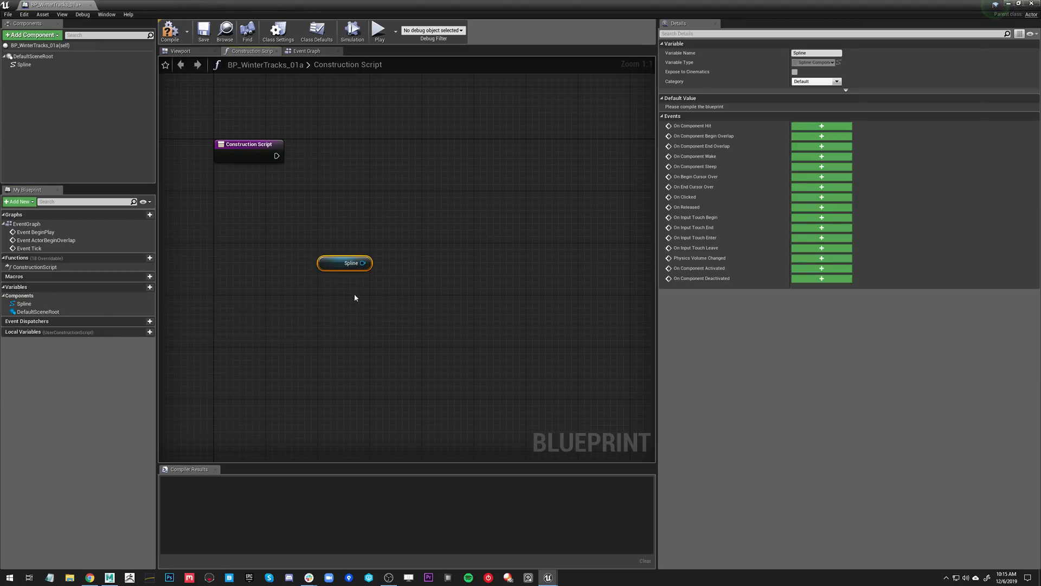
{"action": "left_click_drag", "start_coordinate": [347, 263], "coordinate": [263, 283]}
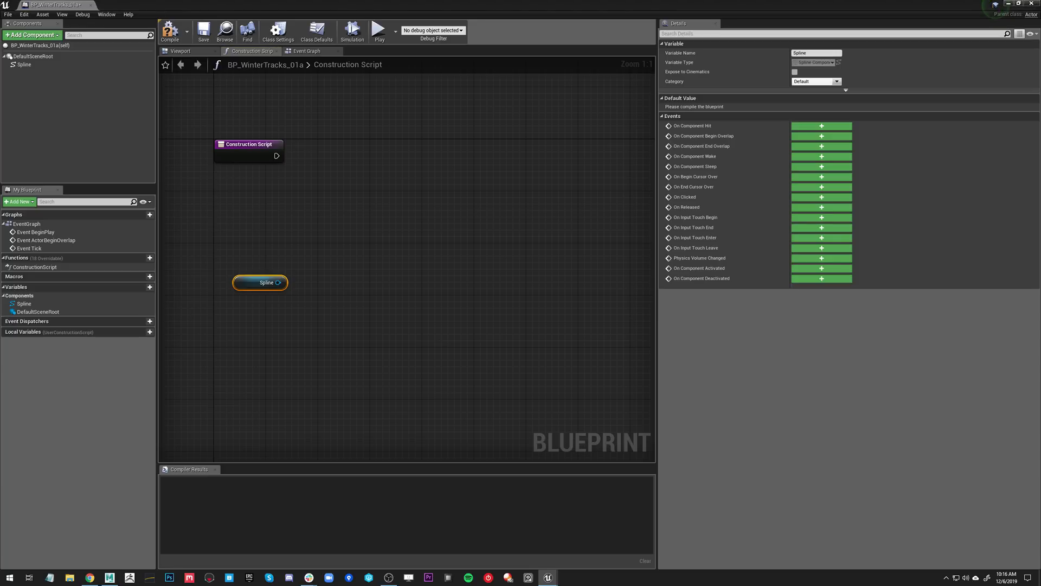
- Add a Get Number Of Spline Points node fed by the Spline reference
{"action": "right_click_drag", "start_coordinate": [342, 343], "coordinate": [360, 384]}
{"action": "right_click_drag", "start_coordinate": [310, 345], "coordinate": [355, 306]}
{"action": "left_click_drag", "start_coordinate": [341, 294], "coordinate": [420, 228]}
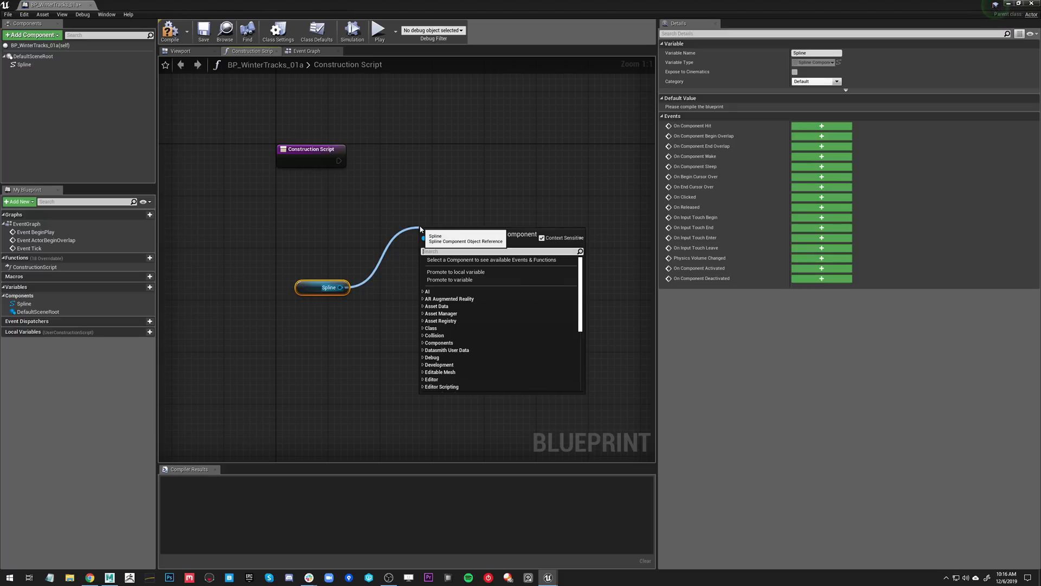
{"action": "type", "text": "get number o"}
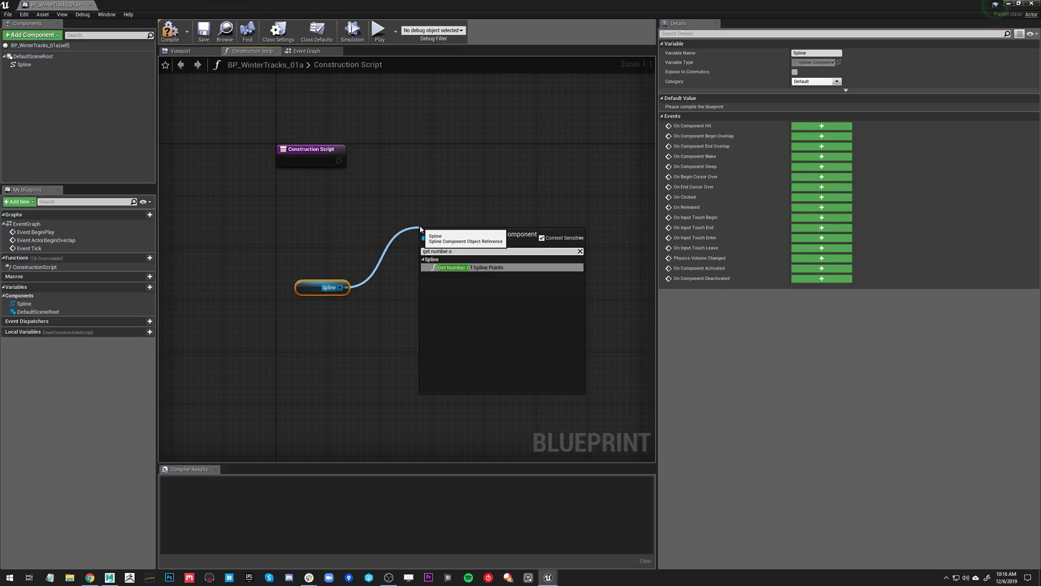
{"action": "key", "text": "Return"}
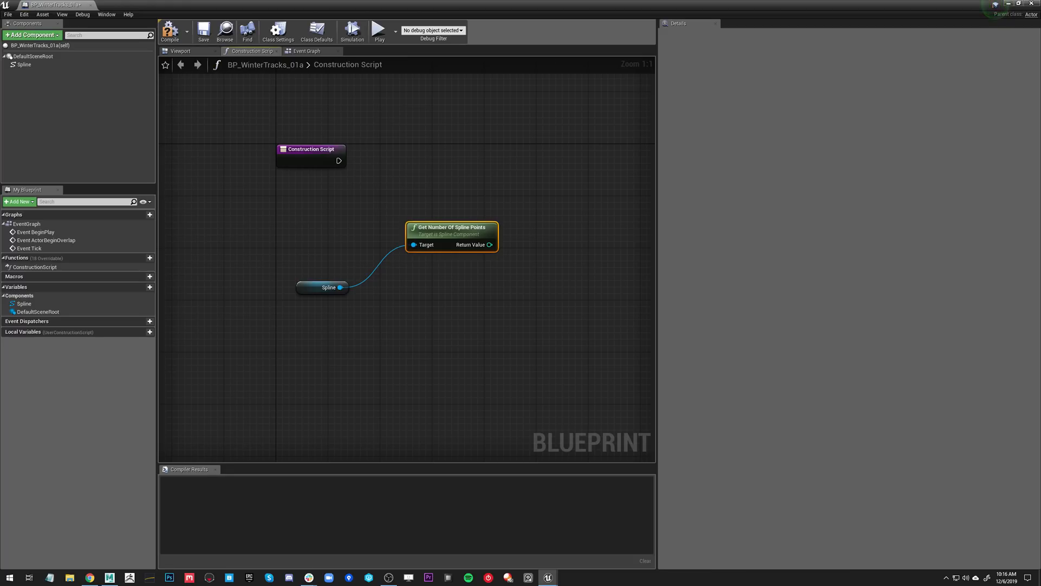
{"action": "key", "text": "alt+Tab"}
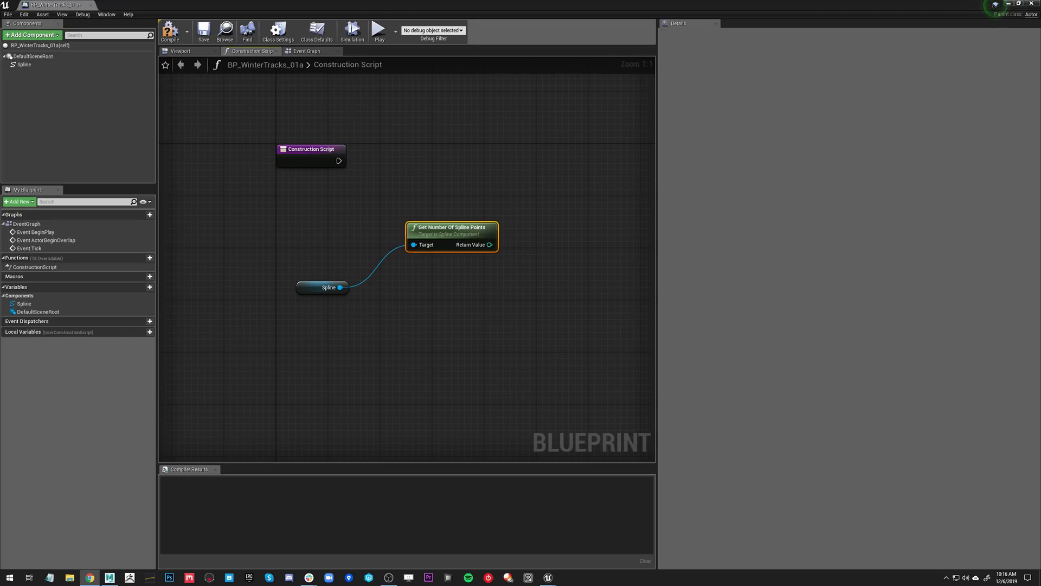
- Add an integer - integer node that subtracts 2 from the Get Number Of Spline Points return value
{"action": "right_click_drag", "start_coordinate": [450, 277], "coordinate": [362, 261]}
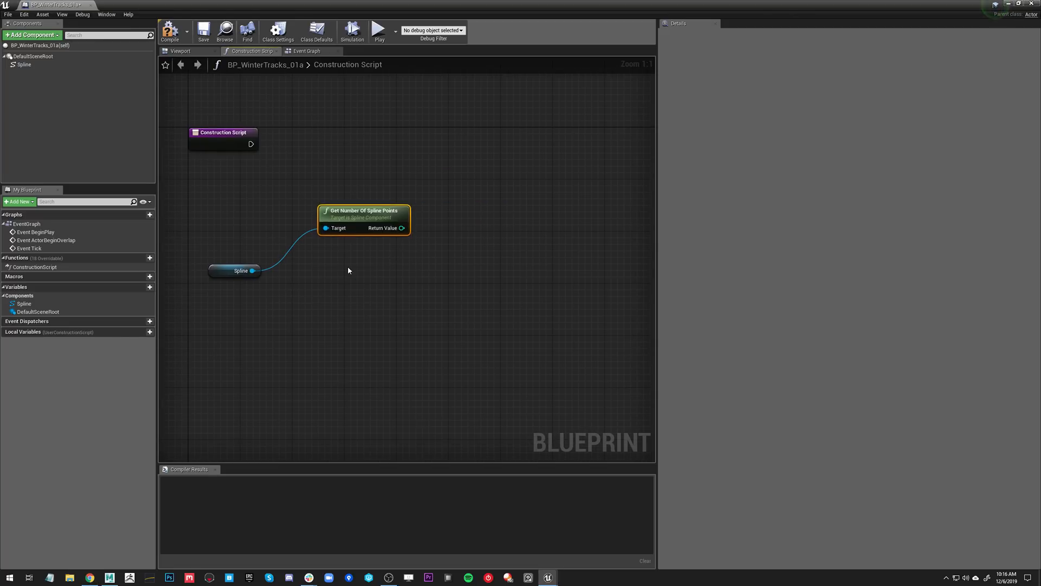
{"action": "right_click_drag", "start_coordinate": [191, 275], "coordinate": [279, 242]}
{"action": "left_click_drag", "start_coordinate": [399, 246], "coordinate": [437, 238]}
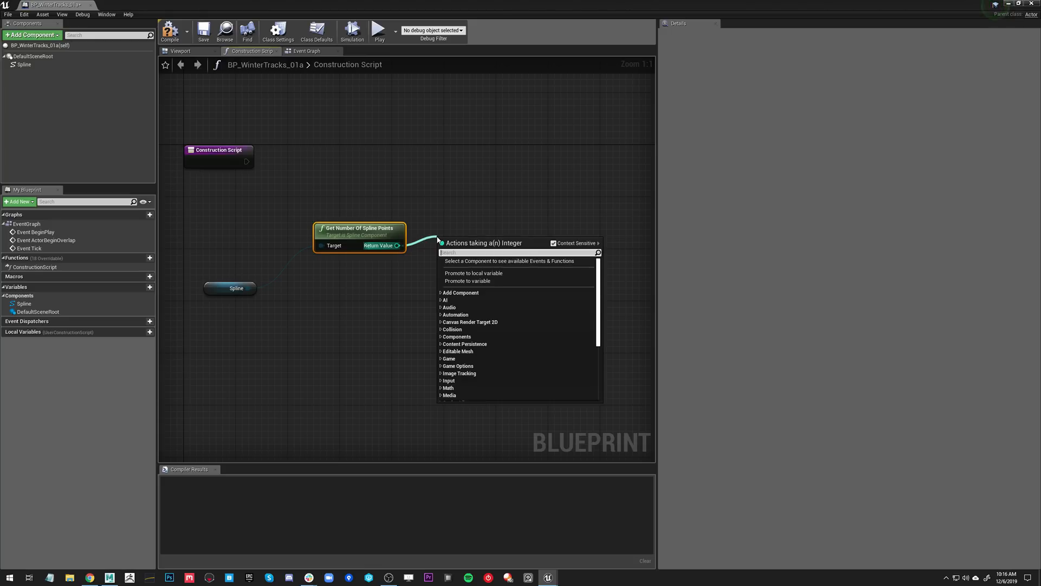
{"action": "type", "text": "in"}
{"action": "key", "text": "BackSpace"}
{"action": "key", "text": "BackSpace"}
{"action": "type", "text": "subtra"}
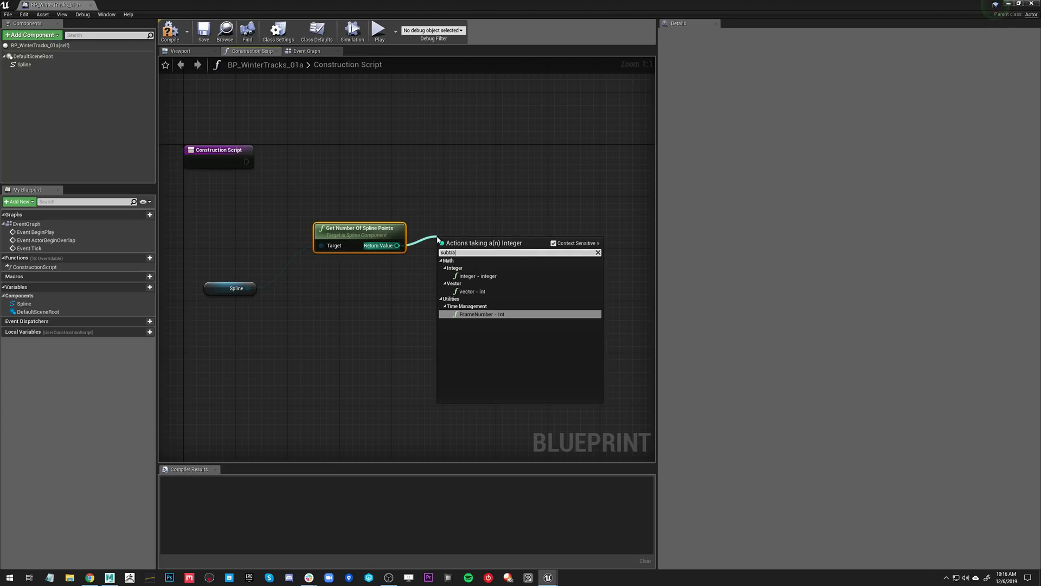
{"action": "key", "text": "Up"}
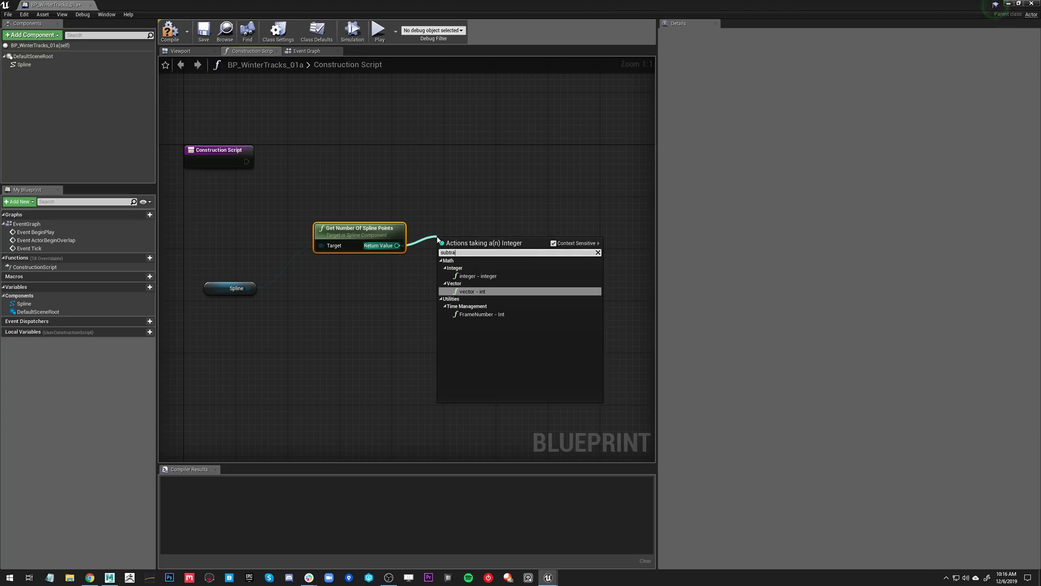
{"action": "key", "text": "Up"}
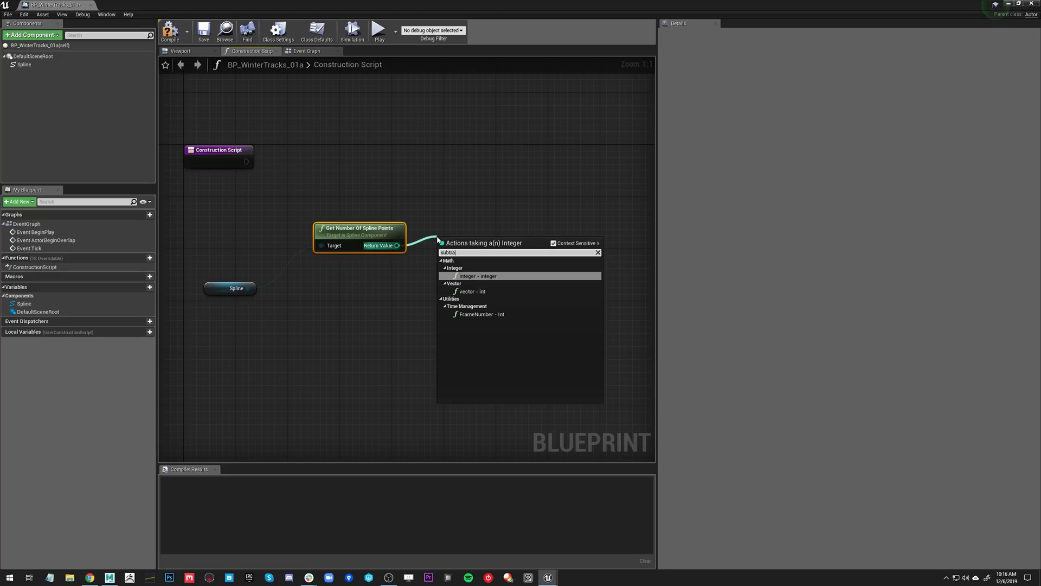
{"action": "key", "text": "Return"}
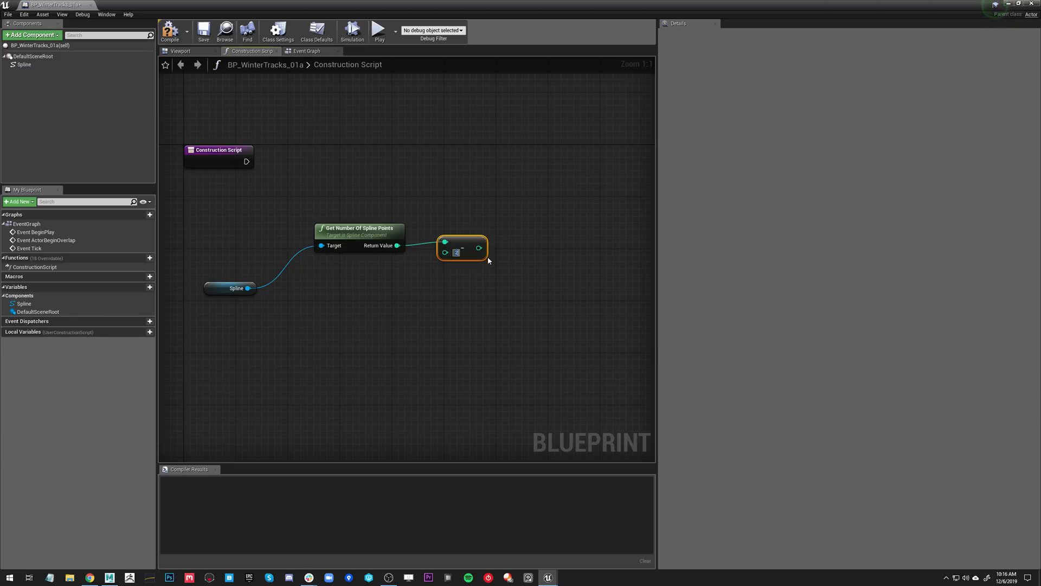
{"action": "left_click_drag", "start_coordinate": [473, 250], "coordinate": [460, 238]}
{"action": "left_click", "coordinate": [471, 285]}
{"action": "right_click_drag", "start_coordinate": [471, 286], "coordinate": [465, 351]}
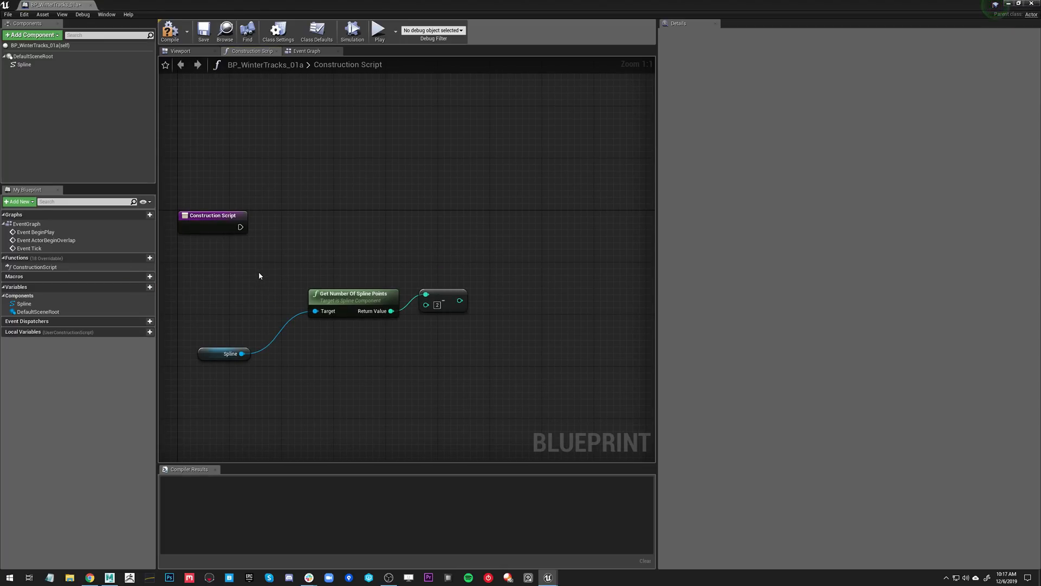
- Add a For Loop node executed by the Construction Script node and align it to the right of that node
{"action": "right_click_drag", "start_coordinate": [302, 270], "coordinate": [288, 252]}
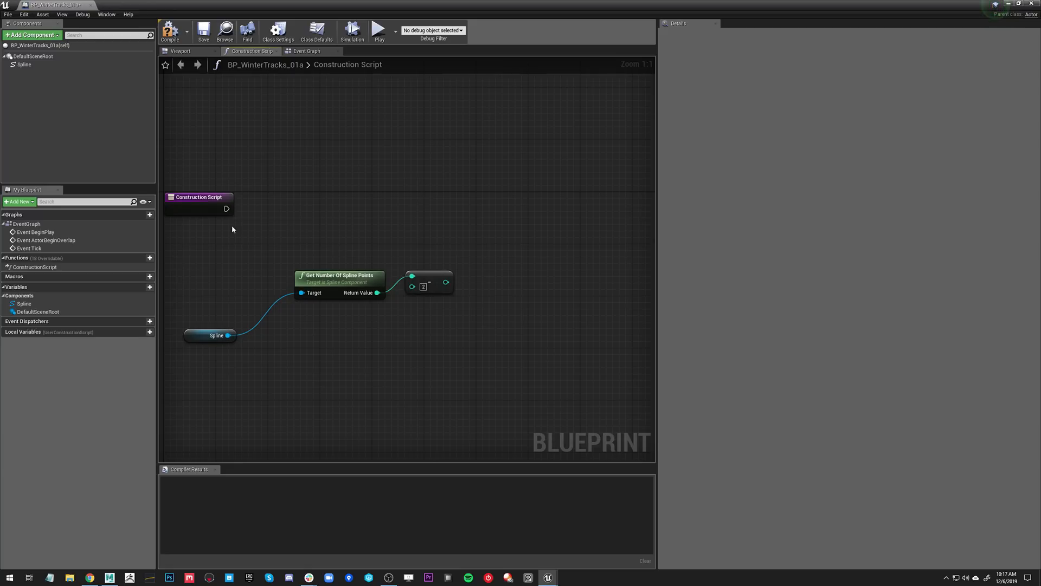
{"action": "left_click_drag", "start_coordinate": [226, 208], "coordinate": [351, 200]}
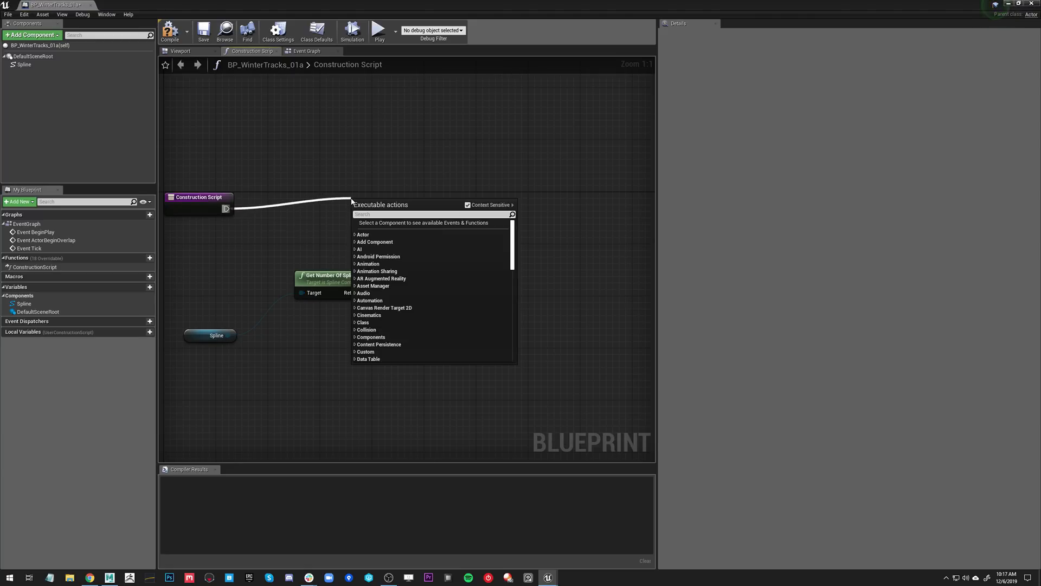
{"action": "type", "text": "forlo"}
{"action": "key", "text": "Return"}
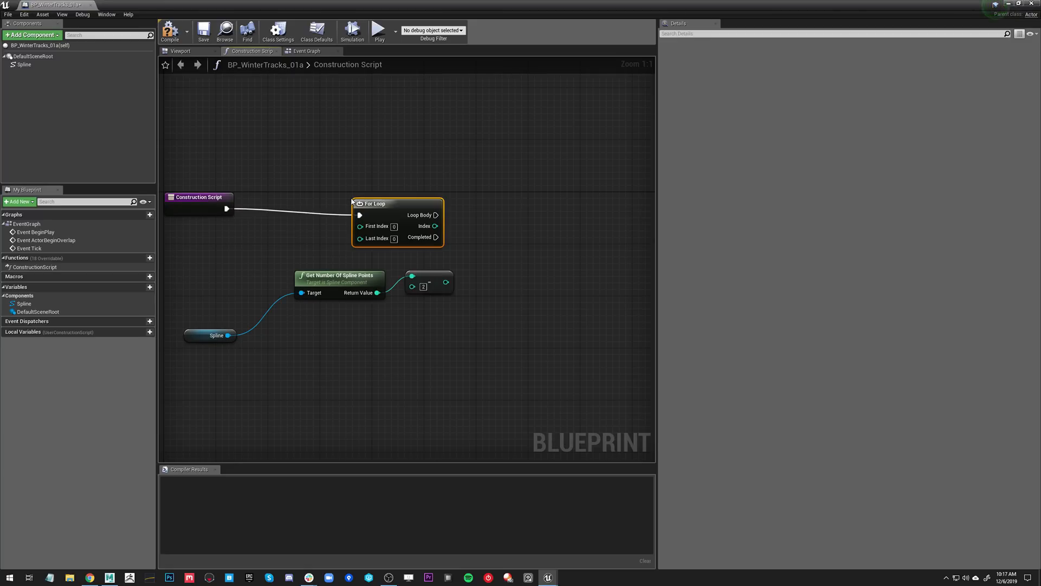
{"action": "left_click_drag", "start_coordinate": [397, 213], "coordinate": [485, 204]}
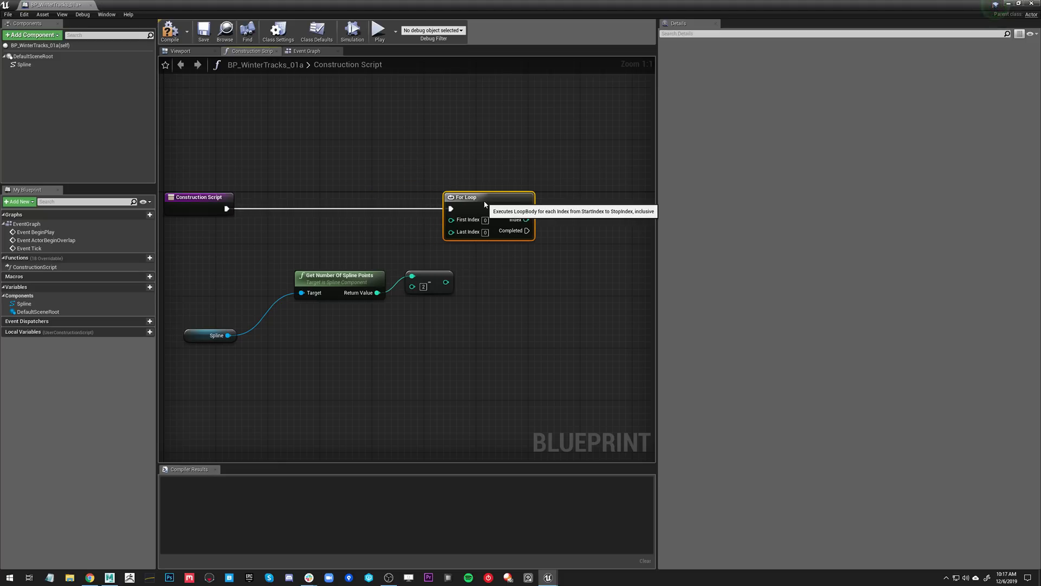
- Connect the subtraction result to the For Loop's Last Index
{"action": "right_click_drag", "start_coordinate": [470, 302], "coordinate": [461, 291]}
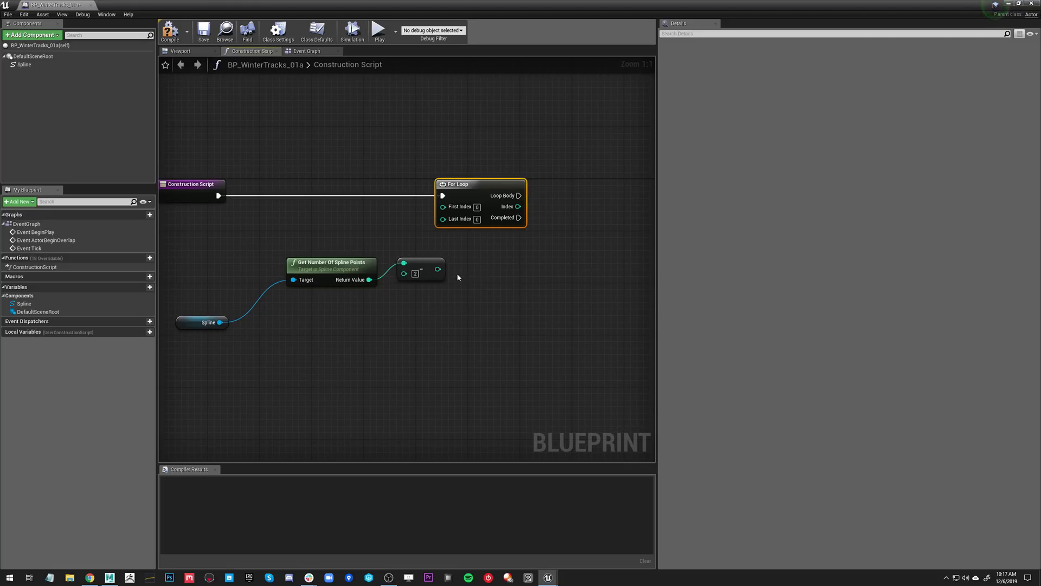
{"action": "right_click_drag", "start_coordinate": [458, 277], "coordinate": [408, 277]}
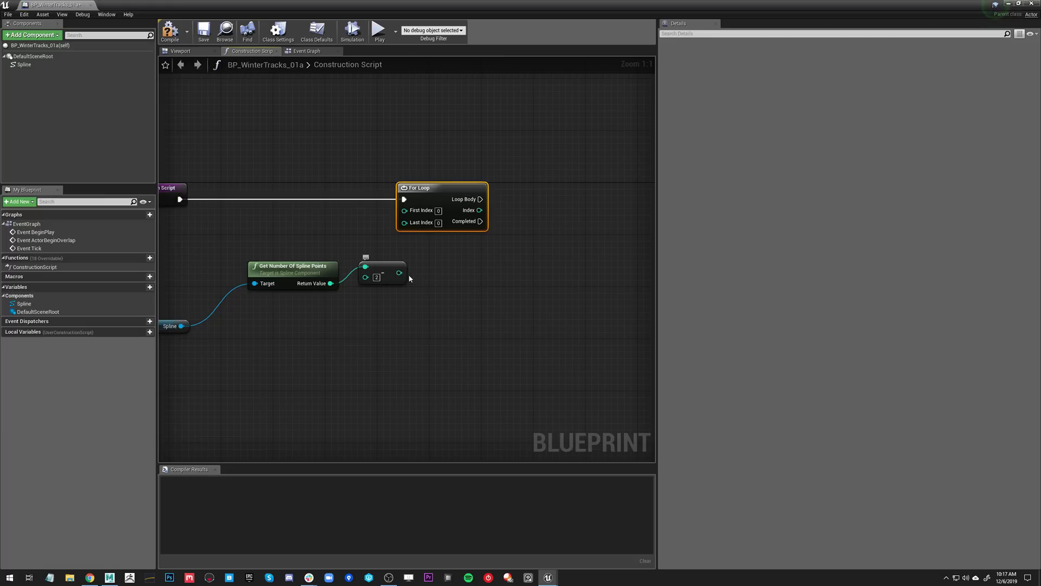
{"action": "left_click_drag", "start_coordinate": [399, 273], "coordinate": [417, 229]}
{"action": "right_click_drag", "start_coordinate": [451, 328], "coordinate": [450, 273]}
{"action": "scroll", "coordinate": [507, 292], "scroll_direction": "down", "scroll_amount": 1}
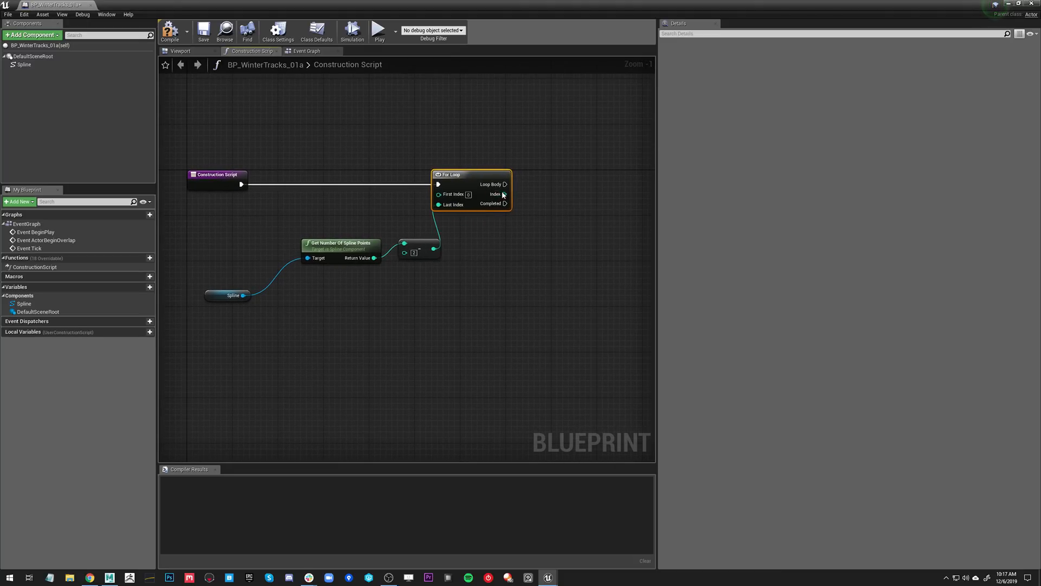
- Add a Get Location and Tangent at Spline Point (Spline) node driven by the For Loop's Index
{"action": "left_click_drag", "start_coordinate": [506, 194], "coordinate": [383, 332]}
{"action": "type", "text": "get"}
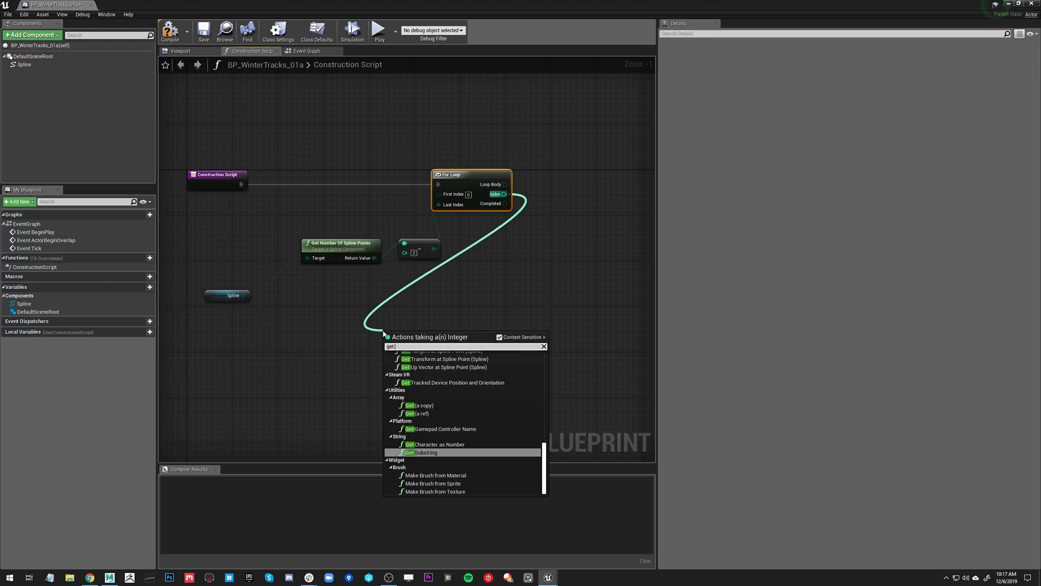
{"action": "type", "text": "location and tan"}
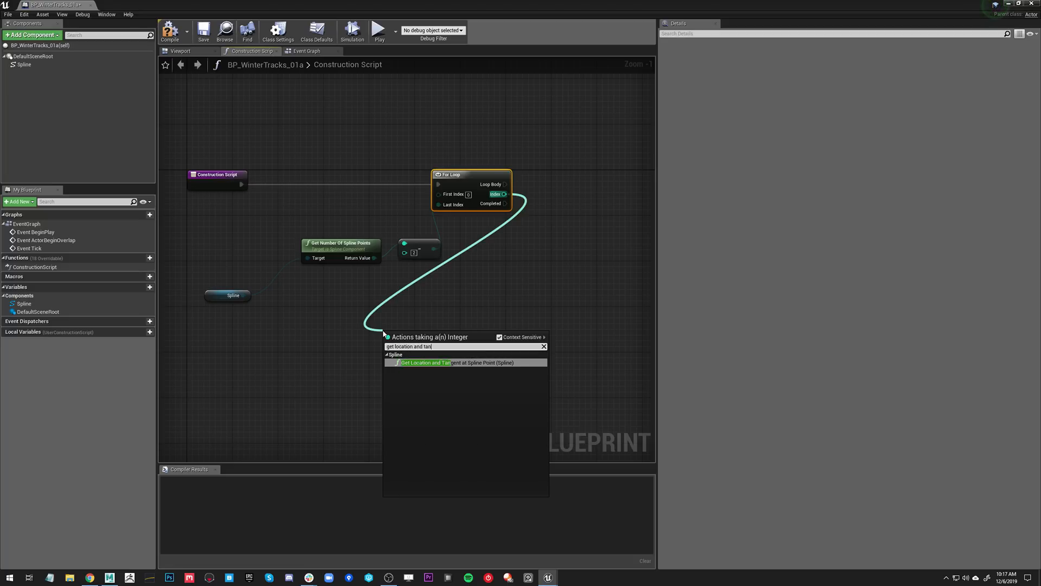
{"action": "key", "text": "Return"}
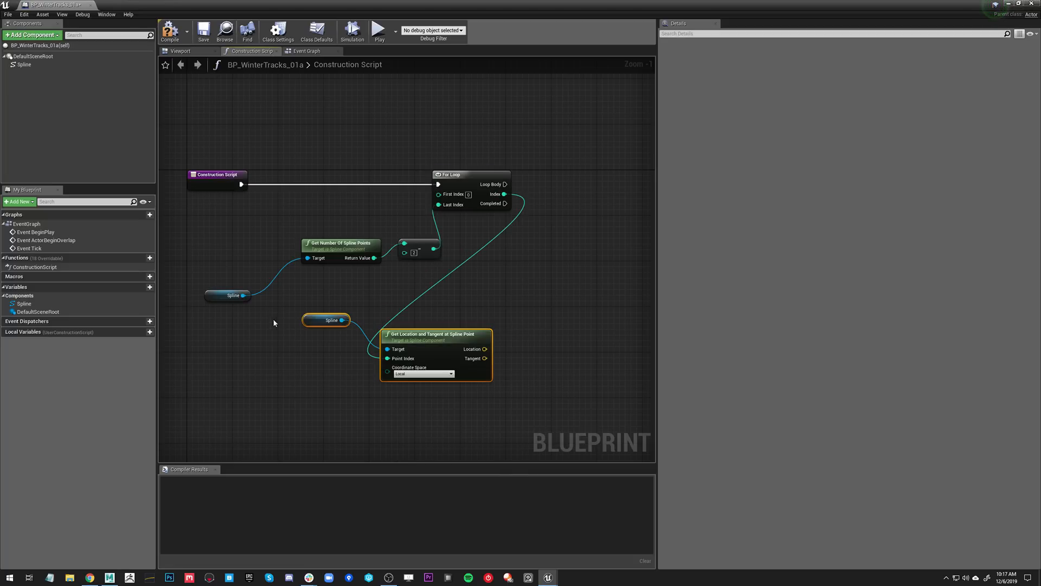
- Delete the extra Spline reference and wire the original Spline reference to the Get Location and Tangent node's Target
{"action": "left_click", "coordinate": [288, 318]}
{"action": "left_click", "coordinate": [326, 320]}
{"action": "key", "text": "Delete"}
{"action": "left_click_drag", "start_coordinate": [244, 296], "coordinate": [387, 349]}
{"action": "right_click_drag", "start_coordinate": [428, 401], "coordinate": [407, 323]}
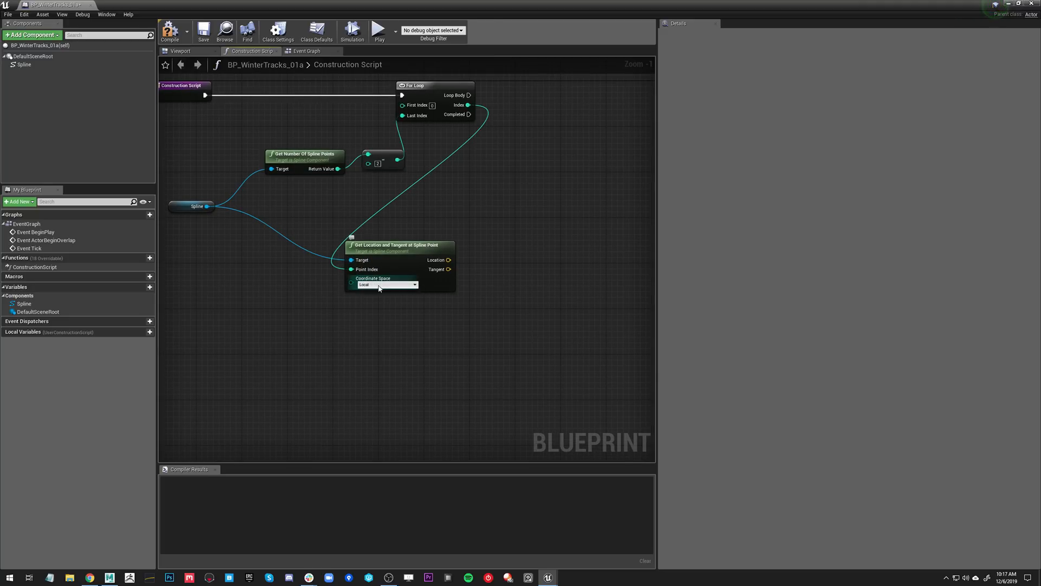
- Duplicate the Get Location and Tangent at Spline Point node below the original and connect the loop's Index to the copy's Point Index
{"action": "left_click", "coordinate": [373, 244]}
{"action": "key", "text": "ctrl+v"}
{"action": "left_click_drag", "start_coordinate": [462, 322], "coordinate": [381, 311]}
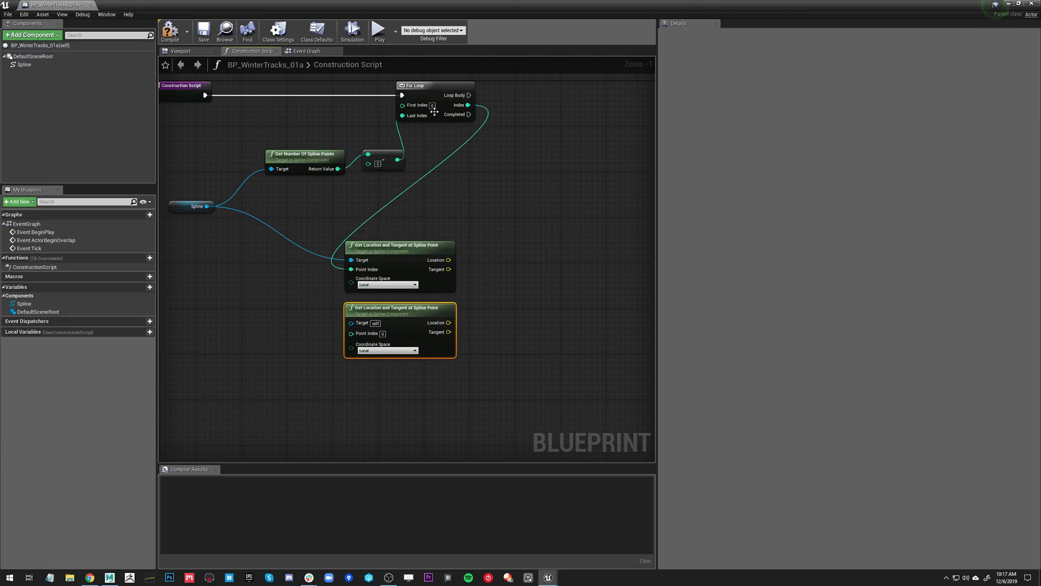
{"action": "left_click_drag", "start_coordinate": [468, 105], "coordinate": [350, 339]}
{"action": "left_click", "coordinate": [326, 372]}
{"action": "right_click_drag", "start_coordinate": [326, 378], "coordinate": [333, 345]}
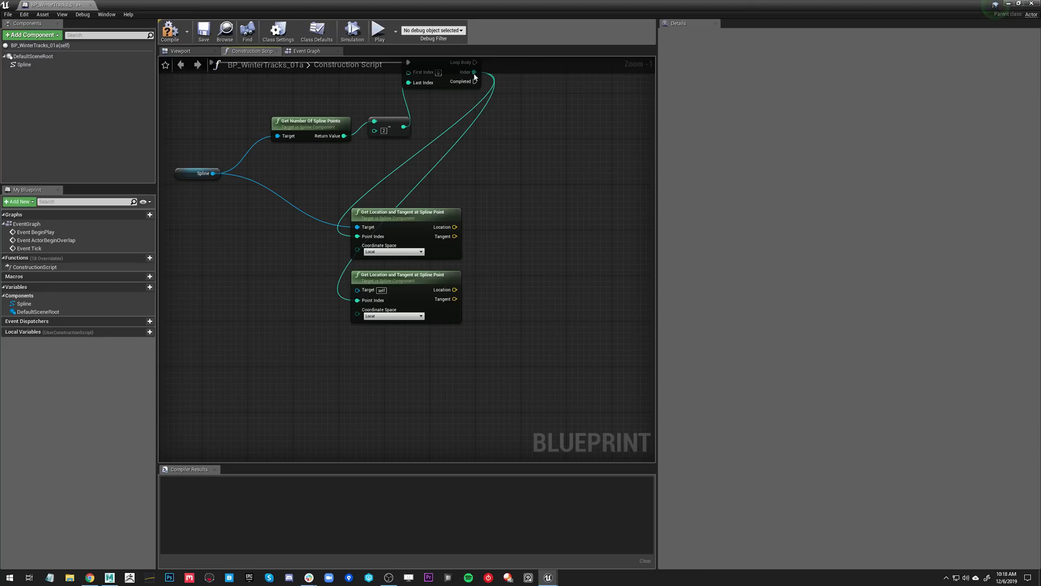
{"action": "right_click_drag", "start_coordinate": [467, 168], "coordinate": [462, 196]}
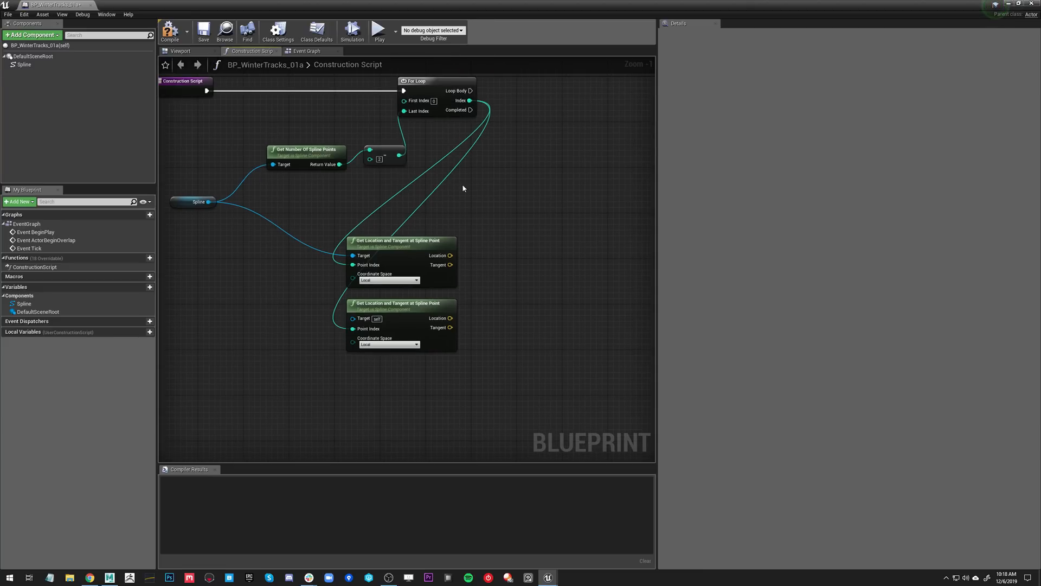
- Add an integer + integer node that adds 1 to the For Loop's Index, placed beside the lower Get Location and Tangent node
{"action": "left_click_drag", "start_coordinate": [456, 105], "coordinate": [303, 316]}
{"action": "type", "text": "add"}
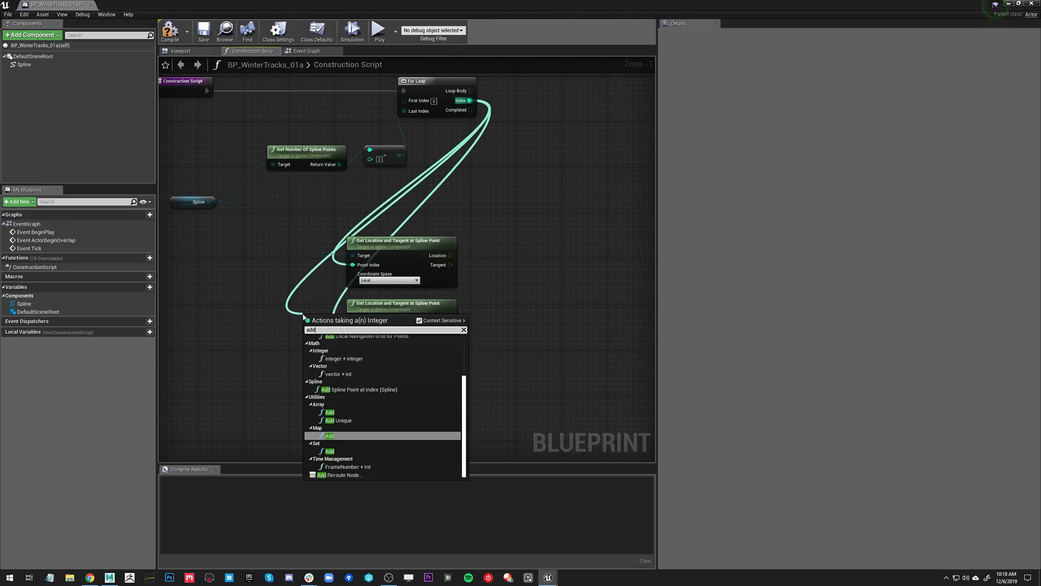
{"action": "key", "text": "Up"}
{"action": "key", "text": "Up"}
{"action": "key", "text": "Up"}
{"action": "key", "text": "Up"}
{"action": "key", "text": "Up"}
{"action": "key", "text": "Return"}
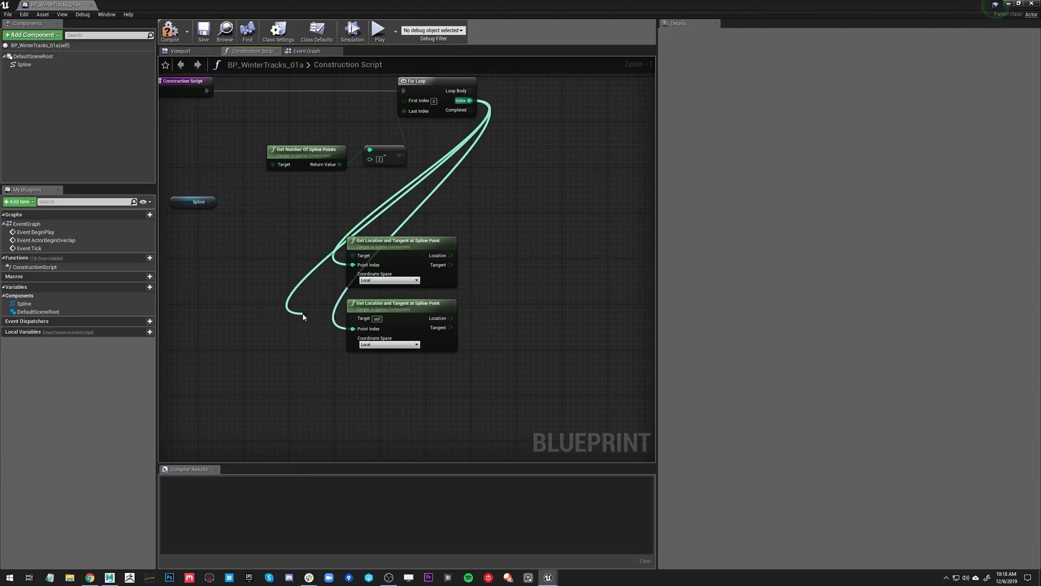
{"action": "left_click_drag", "start_coordinate": [329, 313], "coordinate": [285, 307]}
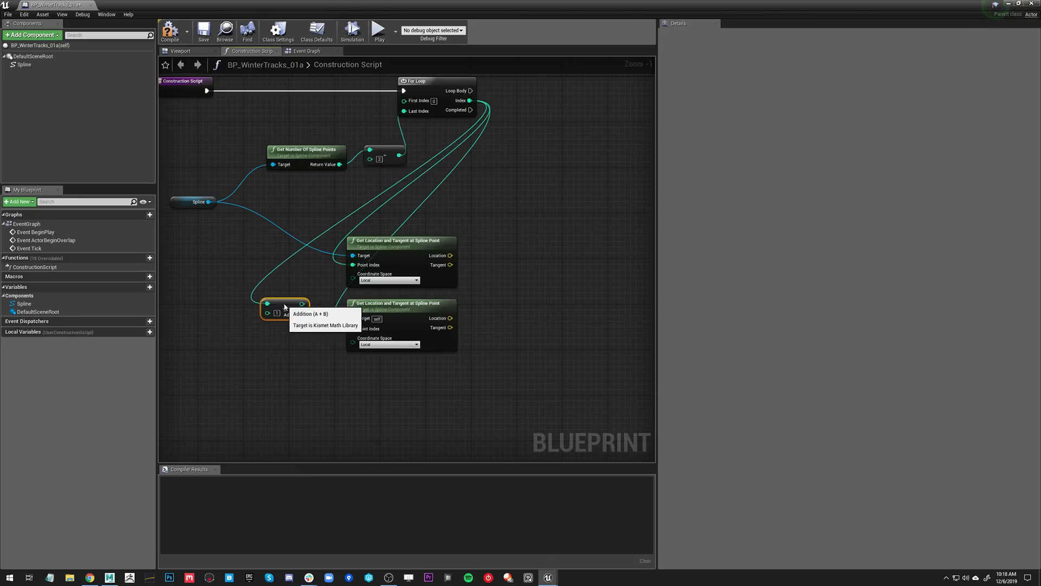
- Connect the addition result to the lower Get Location and Tangent node's Point Index and move the addition node level with it
{"action": "left_click_drag", "start_coordinate": [303, 304], "coordinate": [352, 329]}
{"action": "left_click_drag", "start_coordinate": [293, 305], "coordinate": [311, 328]}
{"action": "left_click", "coordinate": [395, 411]}
{"action": "right_click_drag", "start_coordinate": [498, 302], "coordinate": [510, 339]}
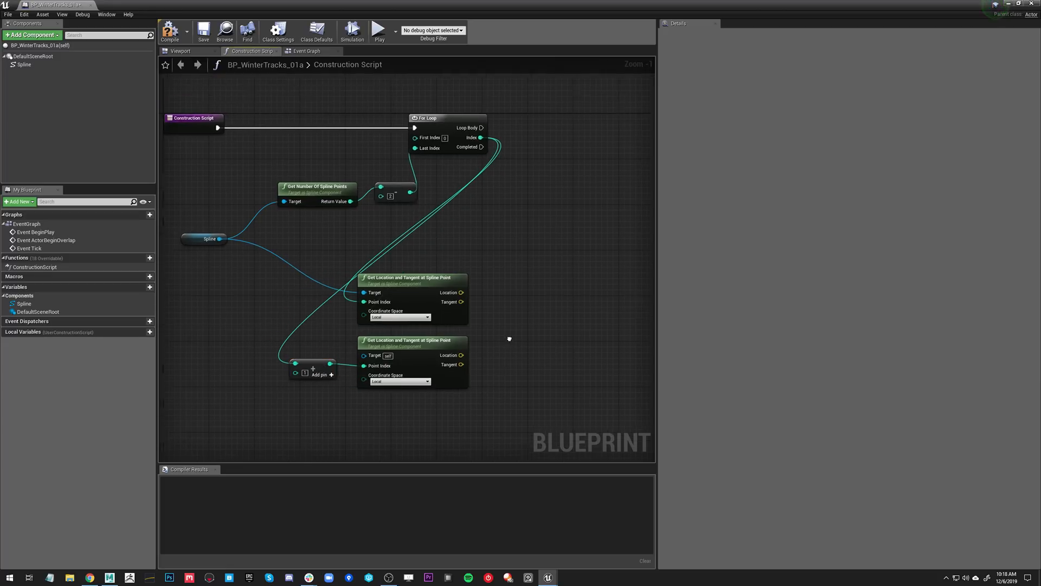
- Add an Add Spline Mesh Component node executed by the For Loop's Loop Body and align it beside the loop
{"action": "scroll", "coordinate": [509, 338], "scroll_direction": "down", "scroll_amount": 1}
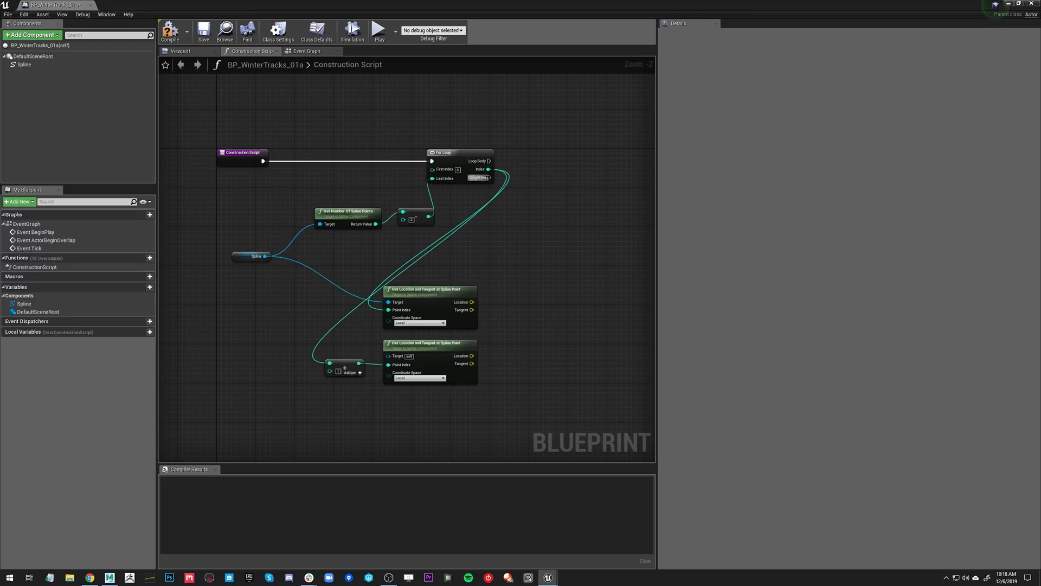
{"action": "right_click_drag", "start_coordinate": [487, 178], "coordinate": [426, 201]}
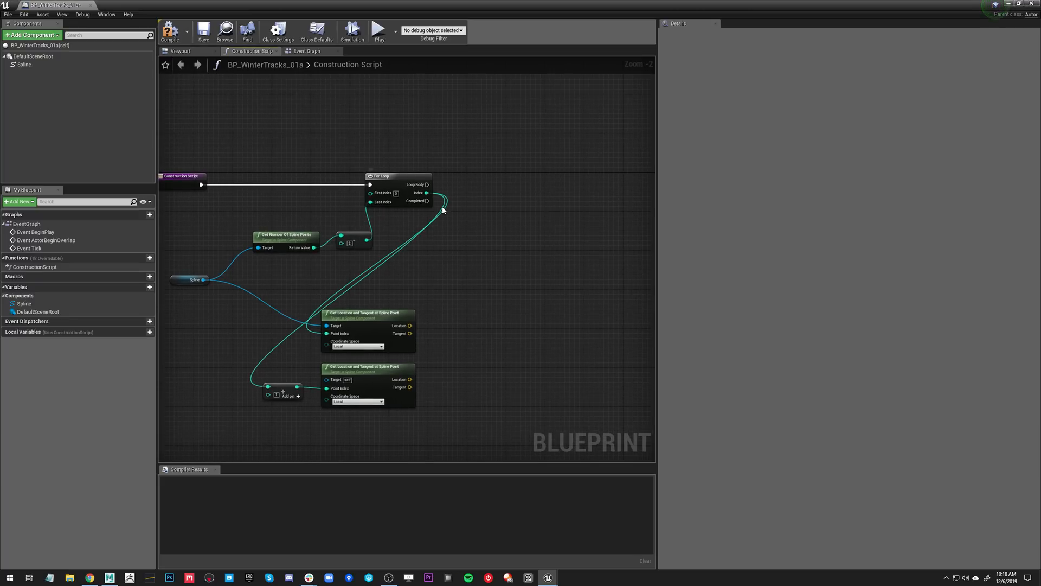
{"action": "left_click_drag", "start_coordinate": [427, 184], "coordinate": [477, 187]}
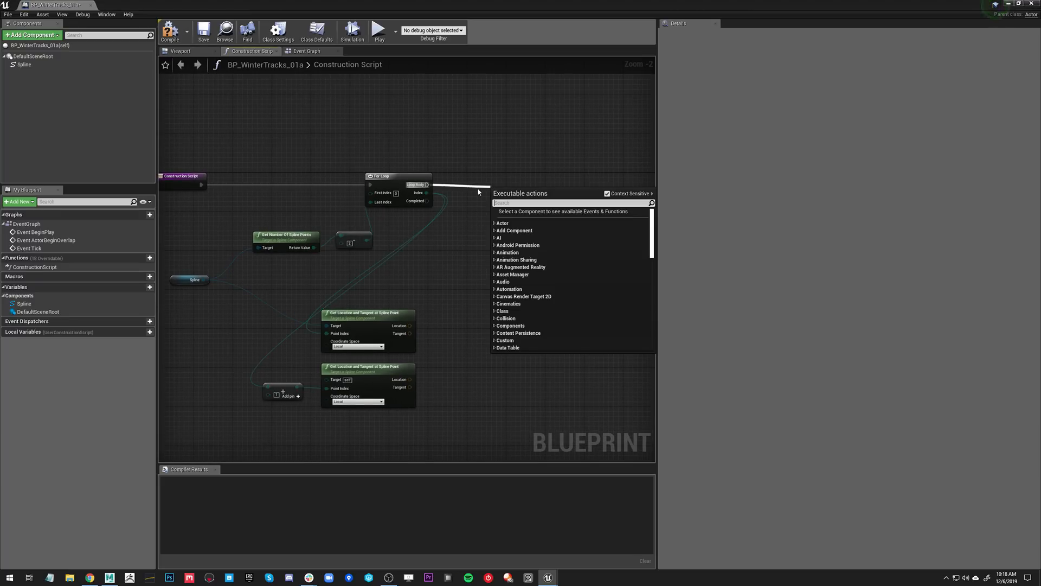
{"action": "type", "text": "add spline me"}
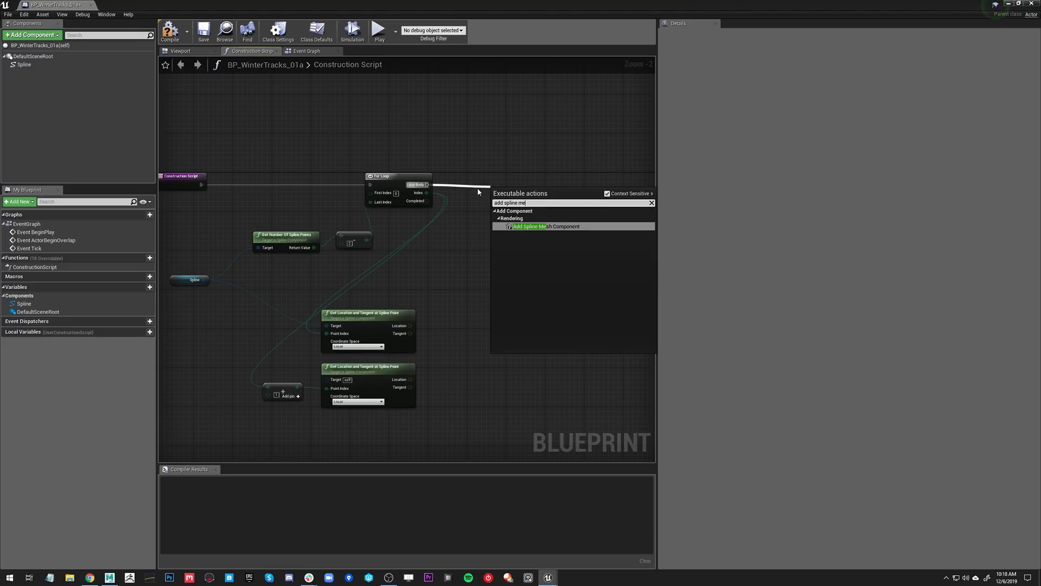
{"action": "key", "text": "Return"}
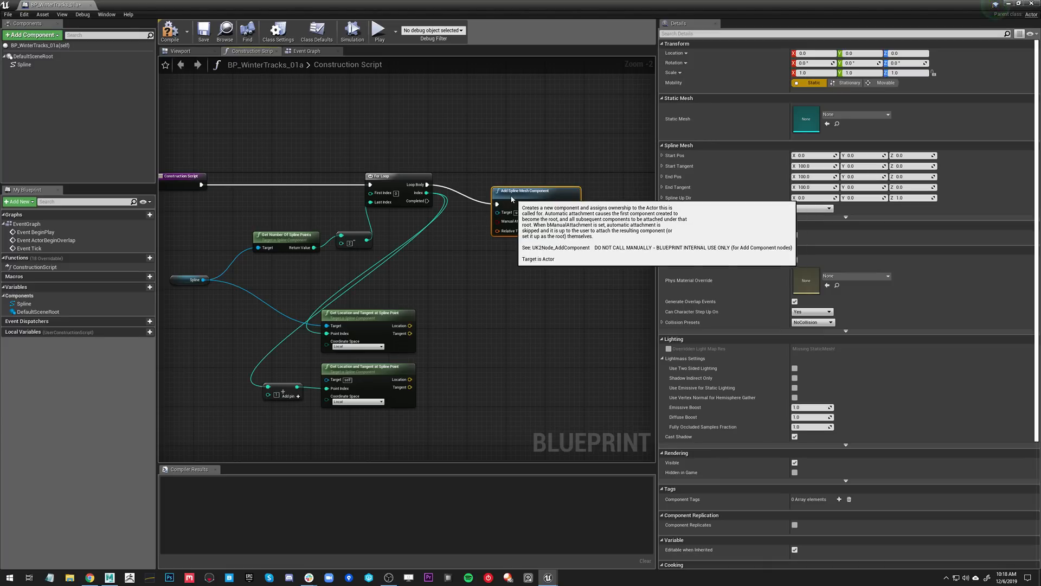
{"action": "left_click_drag", "start_coordinate": [510, 194], "coordinate": [490, 179]}
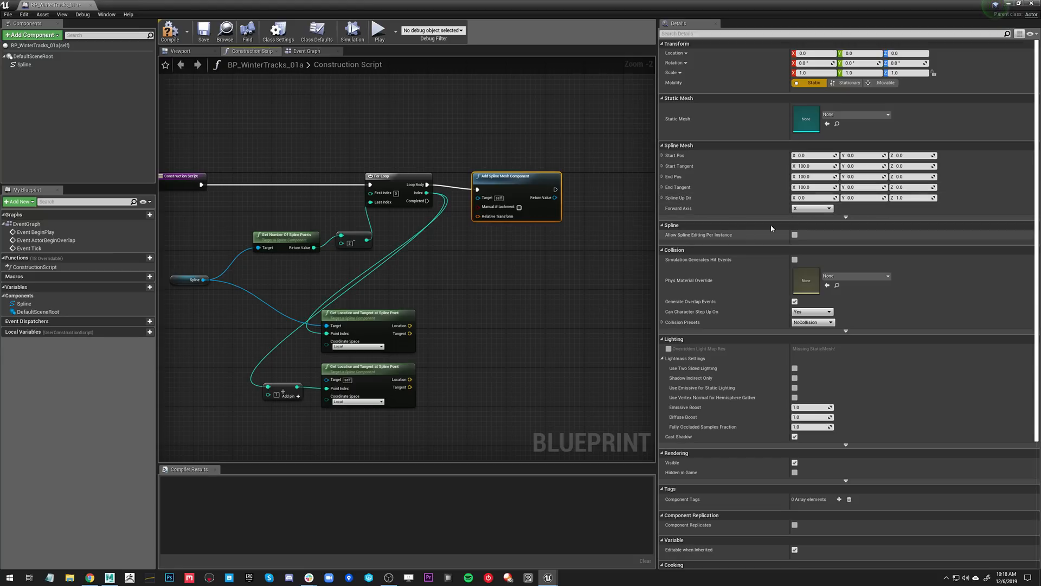
- Choose X as the Forward Axis of the Add Spline Mesh Component node
{"action": "right_click_drag", "start_coordinate": [585, 245], "coordinate": [488, 251]}
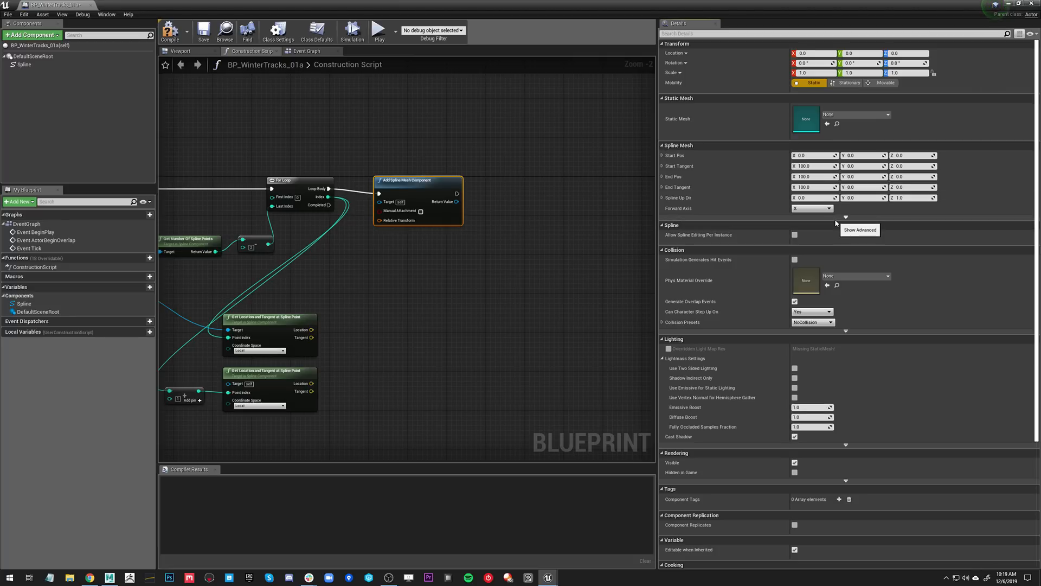
{"action": "left_click", "coordinate": [818, 210]}
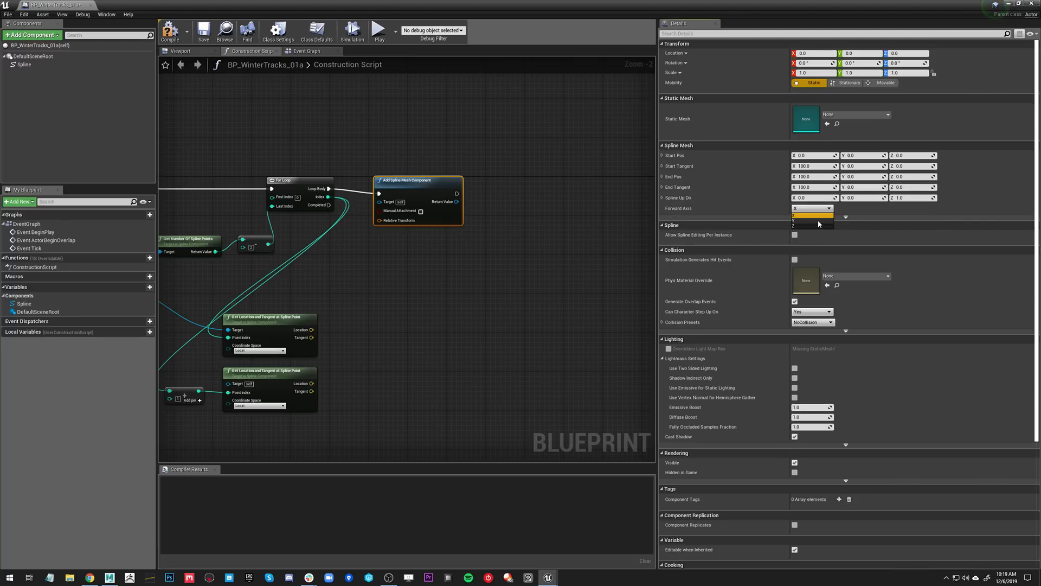
{"action": "left_click", "coordinate": [808, 215]}
- Add a DefaultSceneRoot reference to the graph and place it below the Add Spline Mesh Component node
{"action": "left_click_drag", "start_coordinate": [450, 223], "coordinate": [506, 257]}
{"action": "right_click_drag", "start_coordinate": [506, 257], "coordinate": [398, 288]}
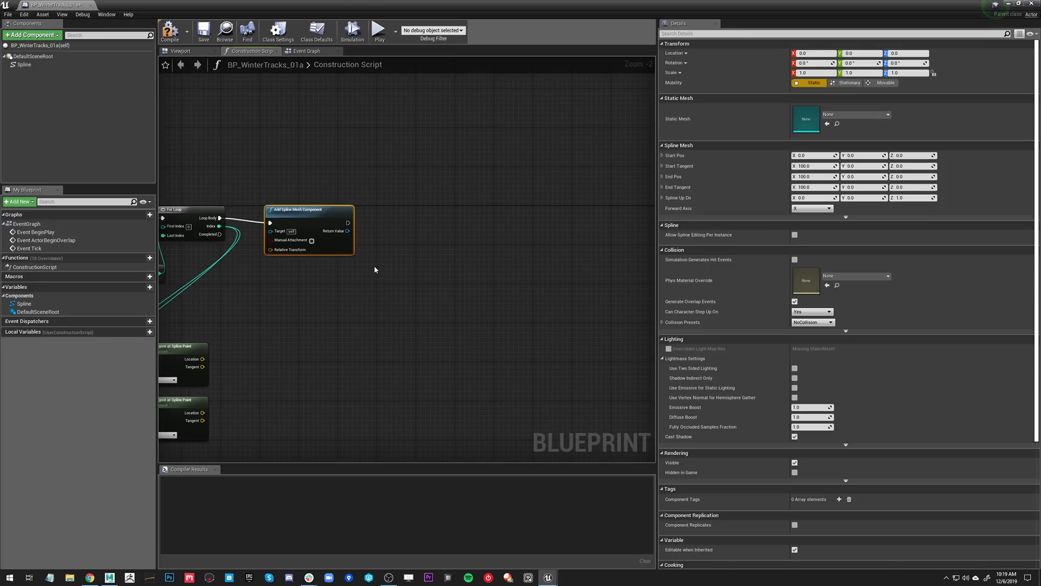
{"action": "right_click_drag", "start_coordinate": [374, 269], "coordinate": [434, 266]}
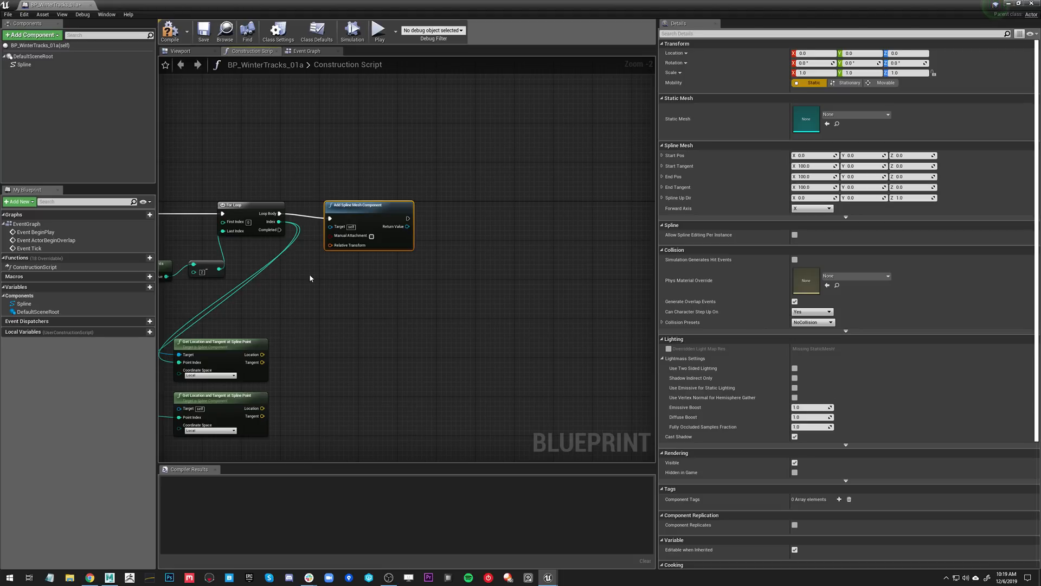
{"action": "right_click_drag", "start_coordinate": [309, 278], "coordinate": [340, 289]}
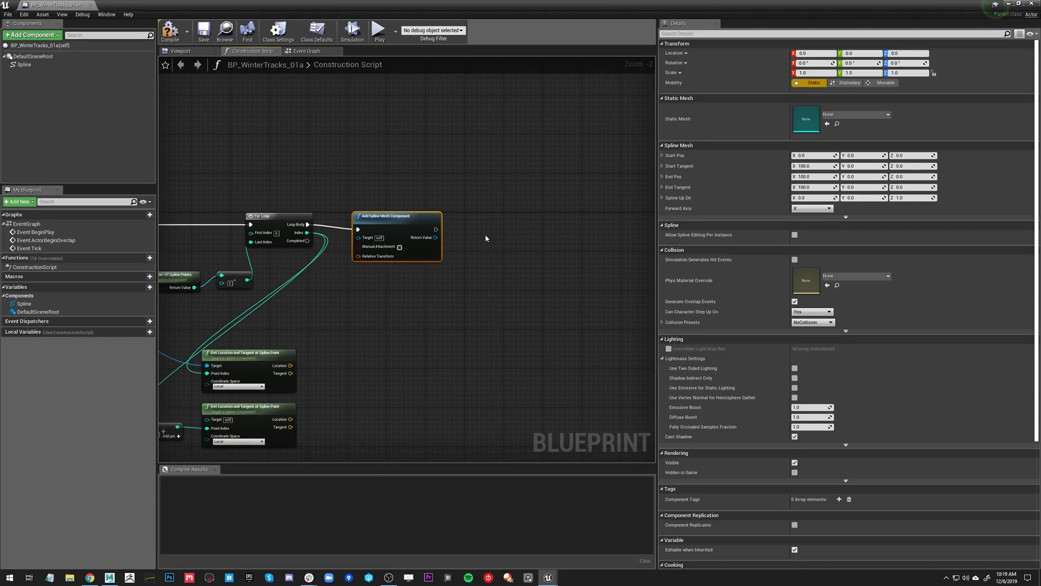
{"action": "right_click_drag", "start_coordinate": [447, 282], "coordinate": [426, 288]}
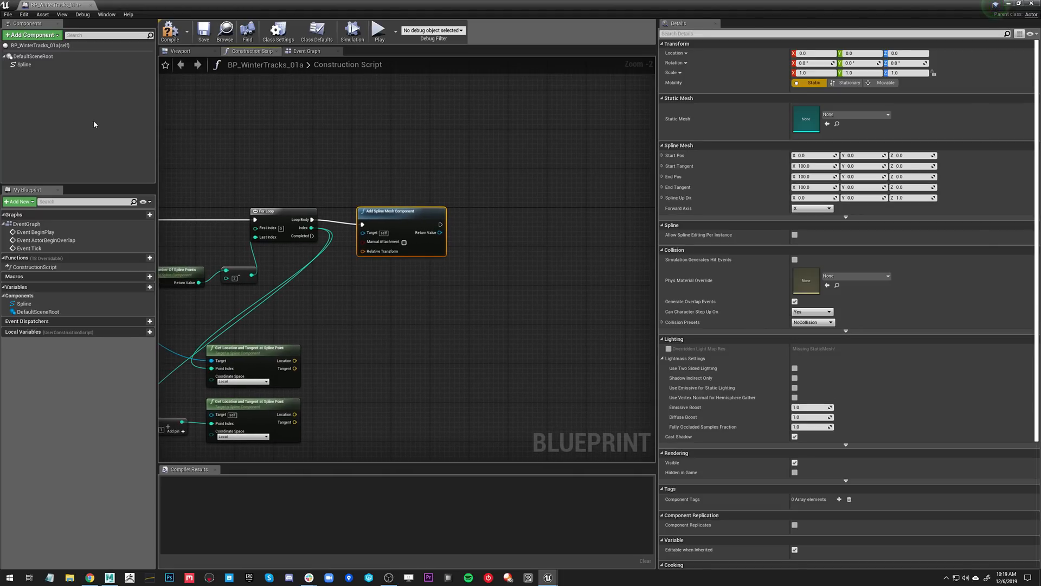
{"action": "left_click_drag", "start_coordinate": [32, 56], "coordinate": [439, 279]}
{"action": "left_click", "coordinate": [336, 277]}
{"action": "left_click_drag", "start_coordinate": [336, 271], "coordinate": [414, 286]}
- Add an AttachToComponent node executed after Add Spline Mesh Component and connect Default Scene Root to its Parent
{"action": "left_click_drag", "start_coordinate": [440, 224], "coordinate": [486, 229]}
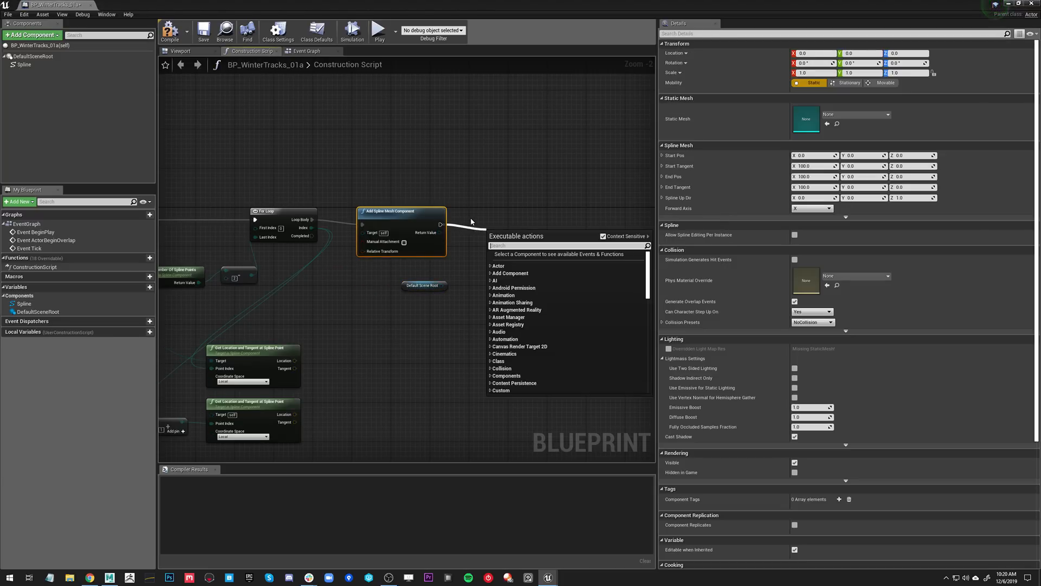
{"action": "type", "text": "attach"}
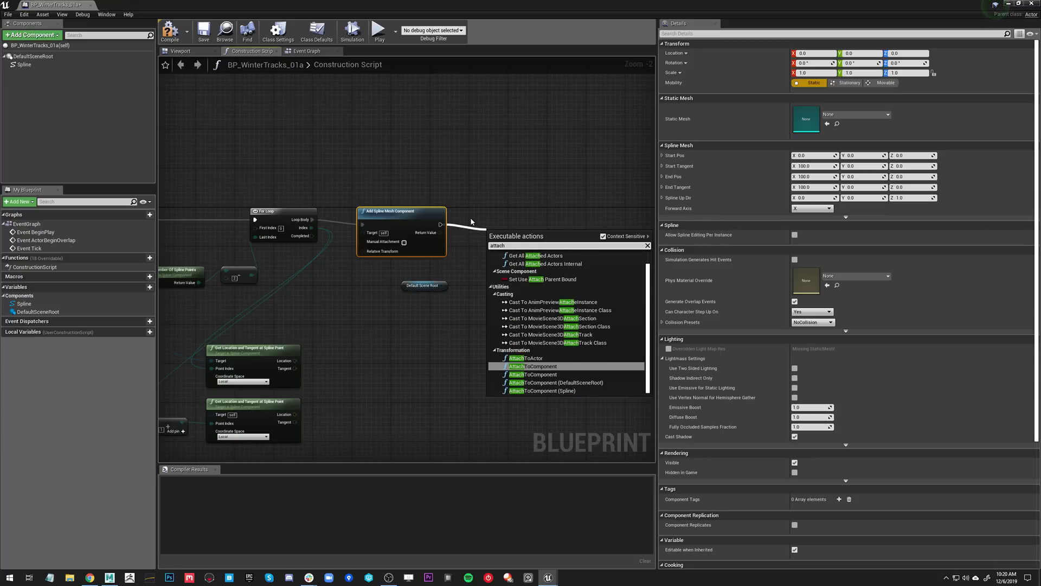
{"action": "key", "text": "Return"}
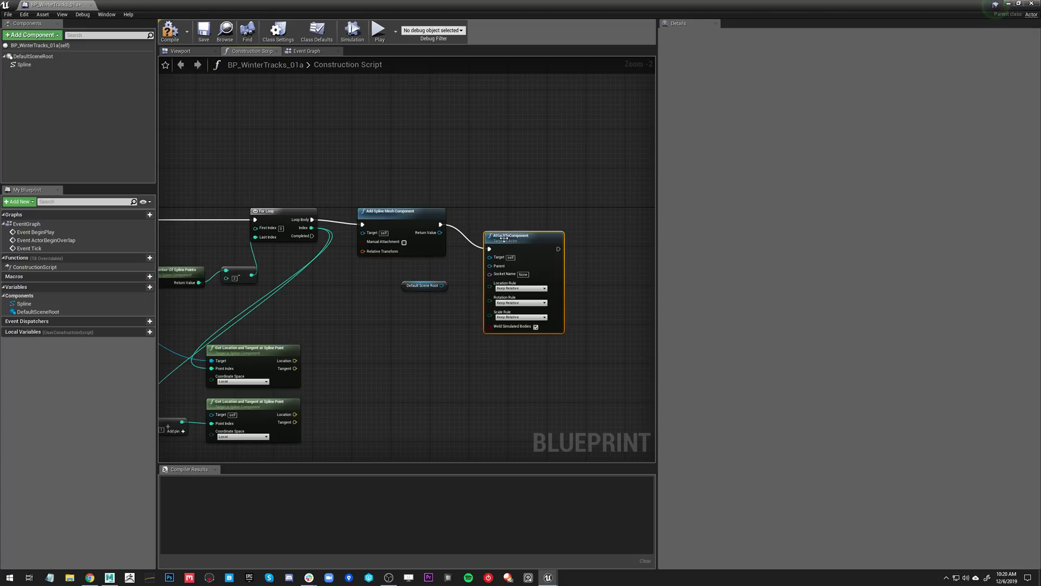
{"action": "left_click_drag", "start_coordinate": [497, 218], "coordinate": [492, 217]}
{"action": "left_click_drag", "start_coordinate": [442, 286], "coordinate": [449, 232]}
{"action": "left_click", "coordinate": [419, 277]}
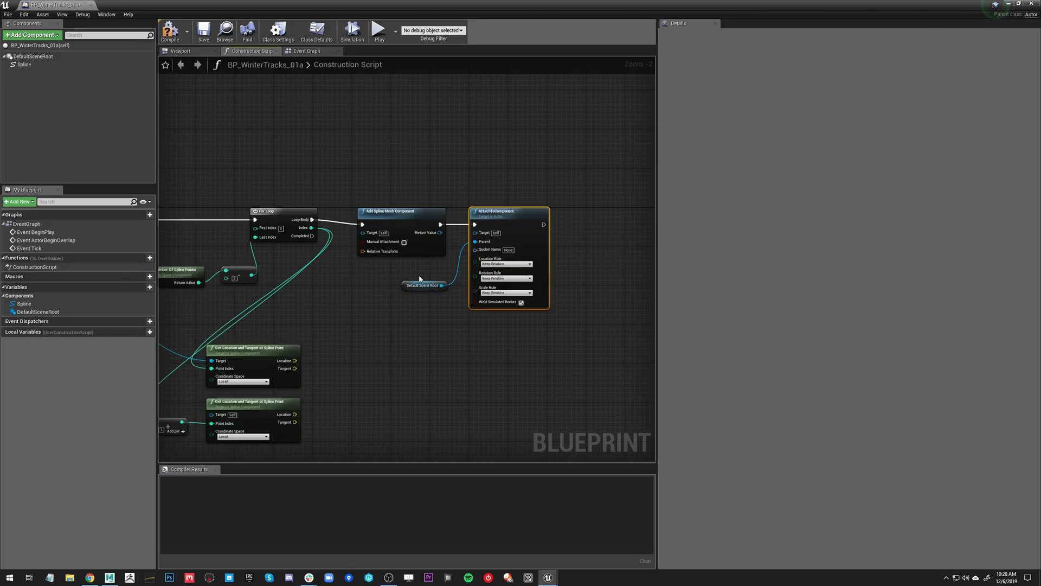
- Add the Spline Mesh function Set Start and End after AttachToComponent, with context-sensitive filtering off, and align it with that node
{"action": "right_click_drag", "start_coordinate": [419, 279], "coordinate": [374, 283]}
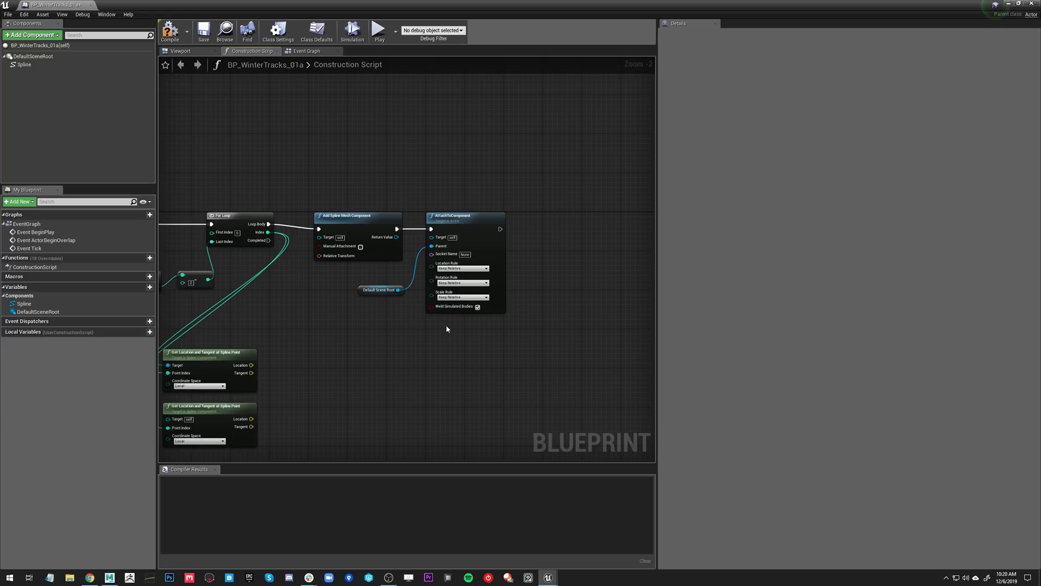
{"action": "right_click_drag", "start_coordinate": [446, 326], "coordinate": [342, 331]}
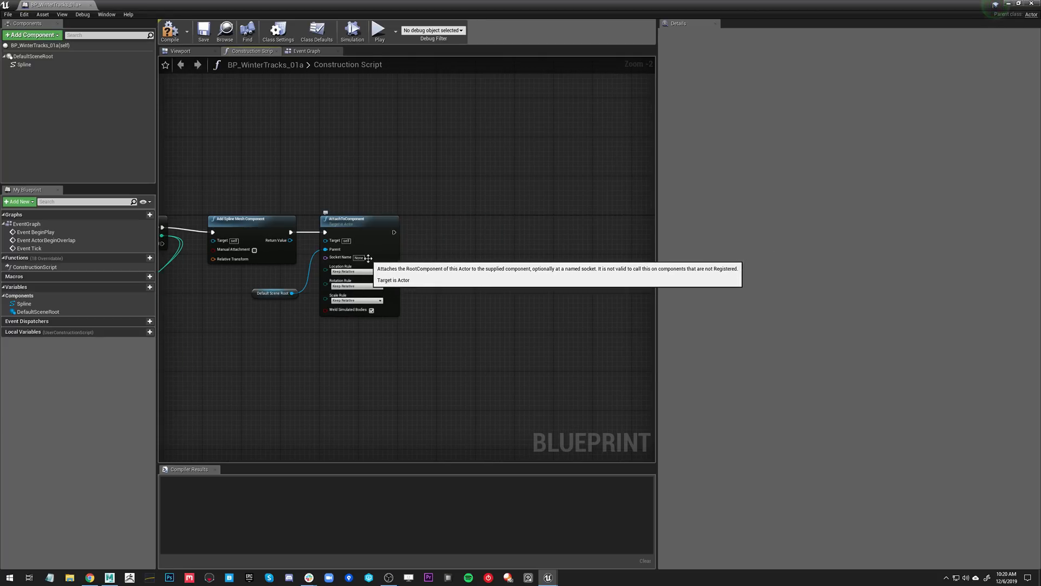
{"action": "left_click_drag", "start_coordinate": [393, 232], "coordinate": [395, 234]}
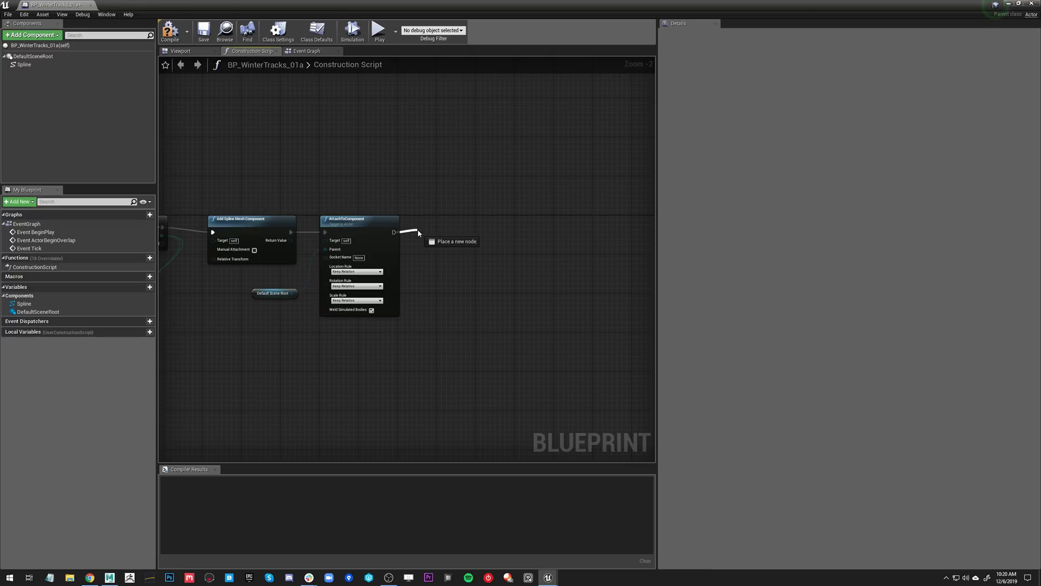
{"action": "left_click_drag", "start_coordinate": [421, 233], "coordinate": [421, 232]}
{"action": "type", "text": "set"}
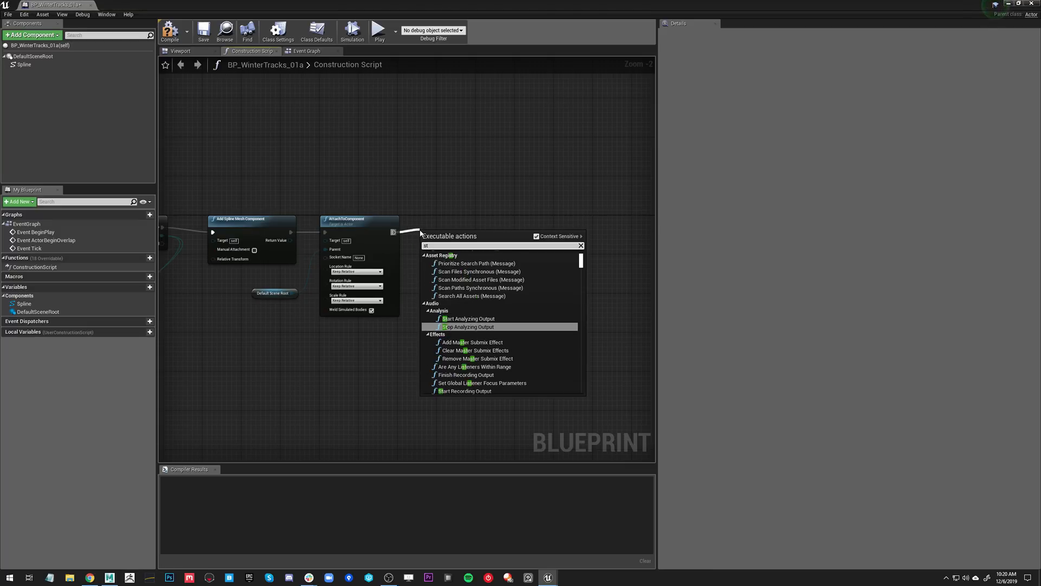
{"action": "type", "text": " start"}
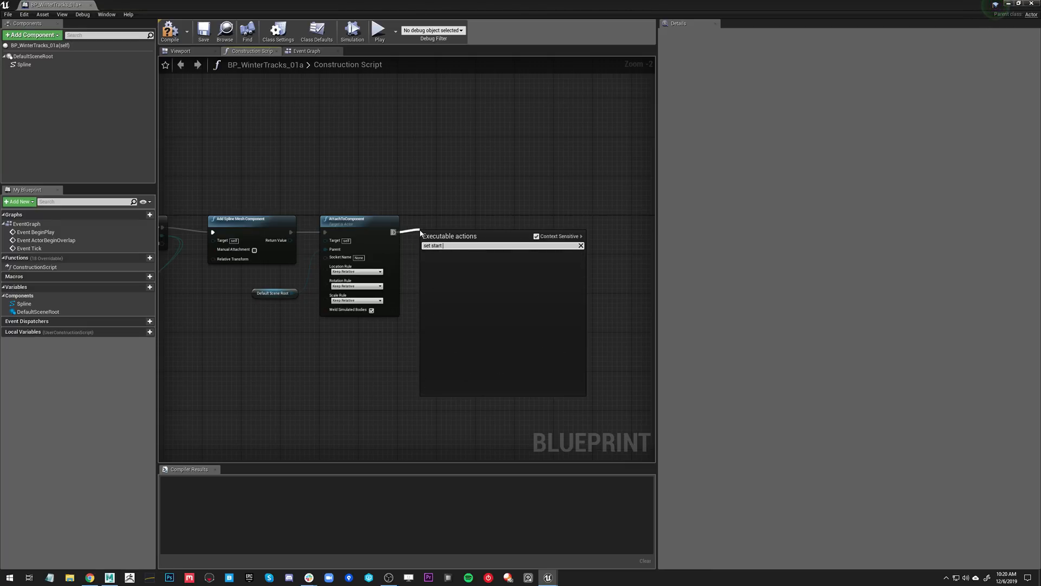
{"action": "left_click", "coordinate": [536, 236]}
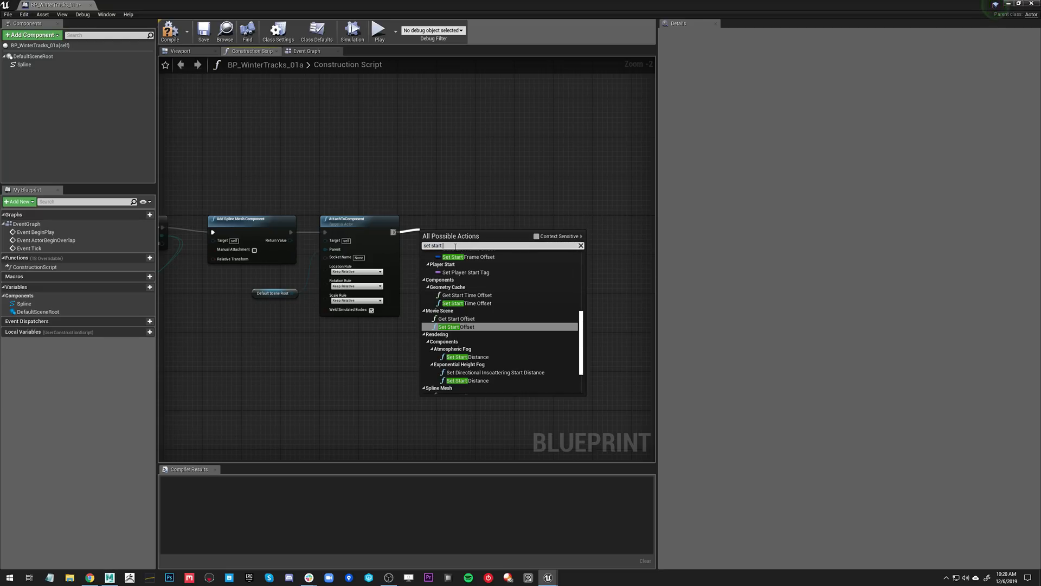
{"action": "type", "text": "and"}
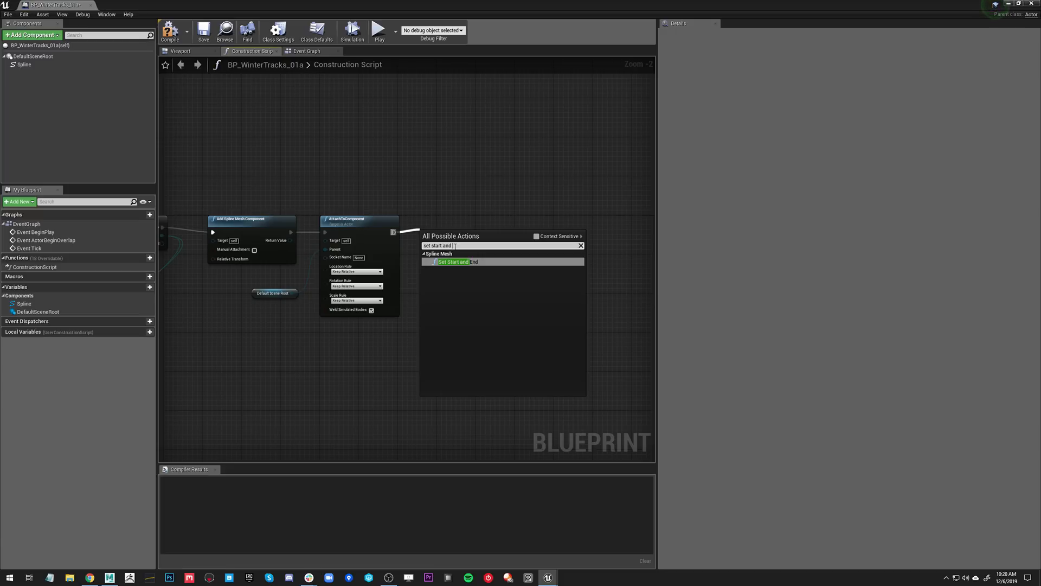
{"action": "left_click", "coordinate": [449, 265]}
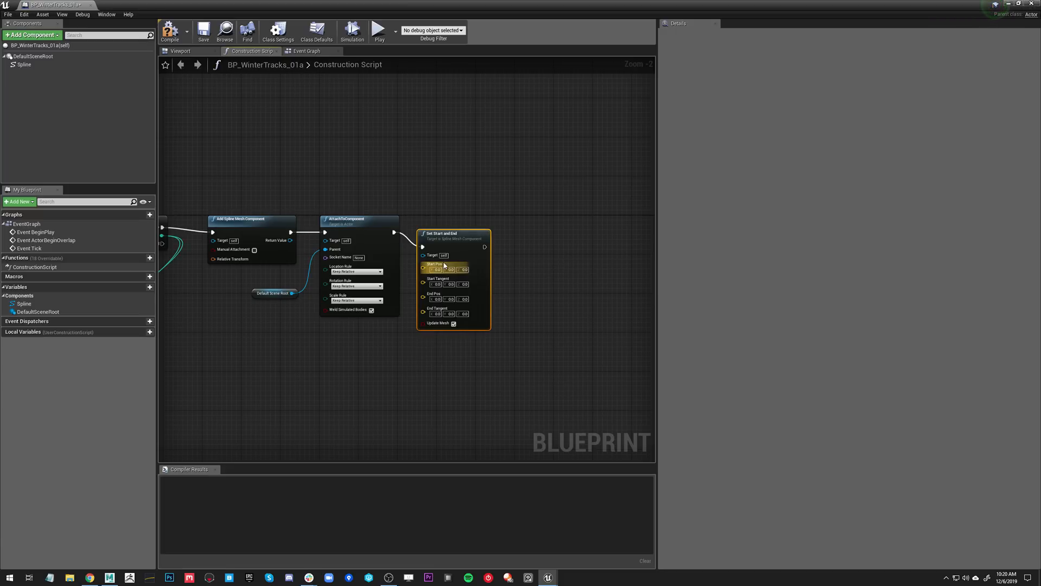
{"action": "right_click_drag", "start_coordinate": [356, 371], "coordinate": [381, 335]}
- Connect the upper Get Location and Tangent node's outputs to Start Pos and Start Tangent, and the lower node's to End Pos and End Tangent
{"action": "left_click", "coordinate": [286, 276]}
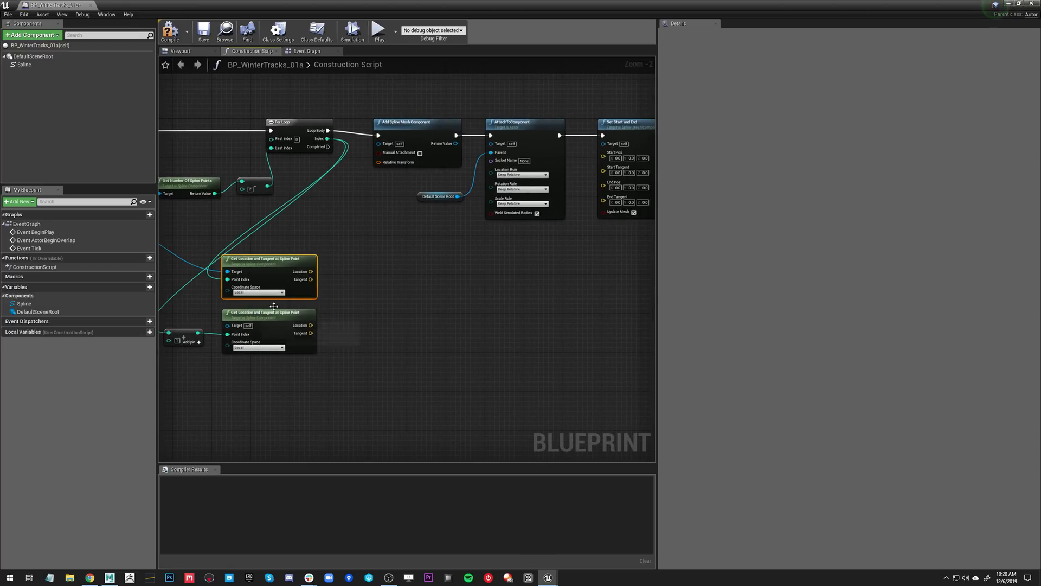
{"action": "right_click_drag", "start_coordinate": [367, 275], "coordinate": [258, 297]}
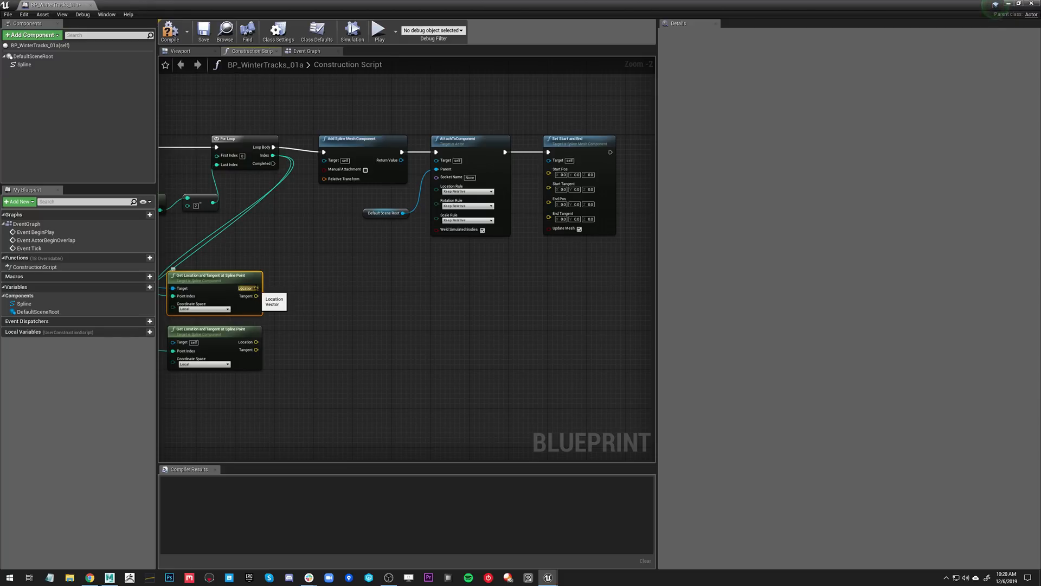
{"action": "left_click_drag", "start_coordinate": [256, 288], "coordinate": [550, 173]}
{"action": "left_click_drag", "start_coordinate": [256, 300], "coordinate": [549, 181]}
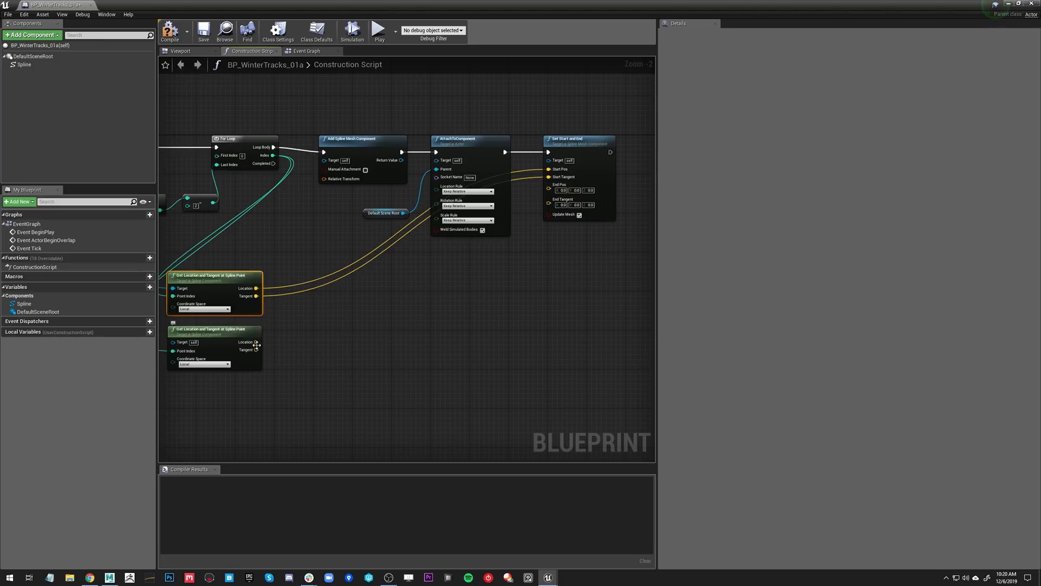
{"action": "left_click_drag", "start_coordinate": [256, 342], "coordinate": [549, 188]}
{"action": "left_click_drag", "start_coordinate": [252, 350], "coordinate": [550, 196]}
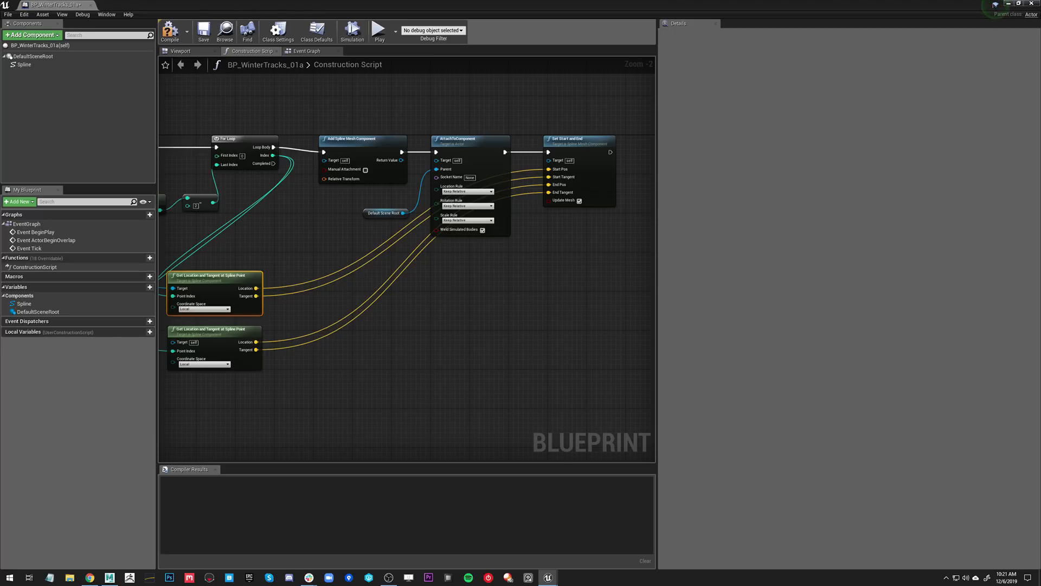
- Assign the SM_WinterTracks_02a asset from the WinterTracks folder as the Static Mesh of the Add Spline Mesh Component node
{"action": "right_click_drag", "start_coordinate": [424, 305], "coordinate": [388, 318]}
{"action": "left_click", "coordinate": [389, 318]}
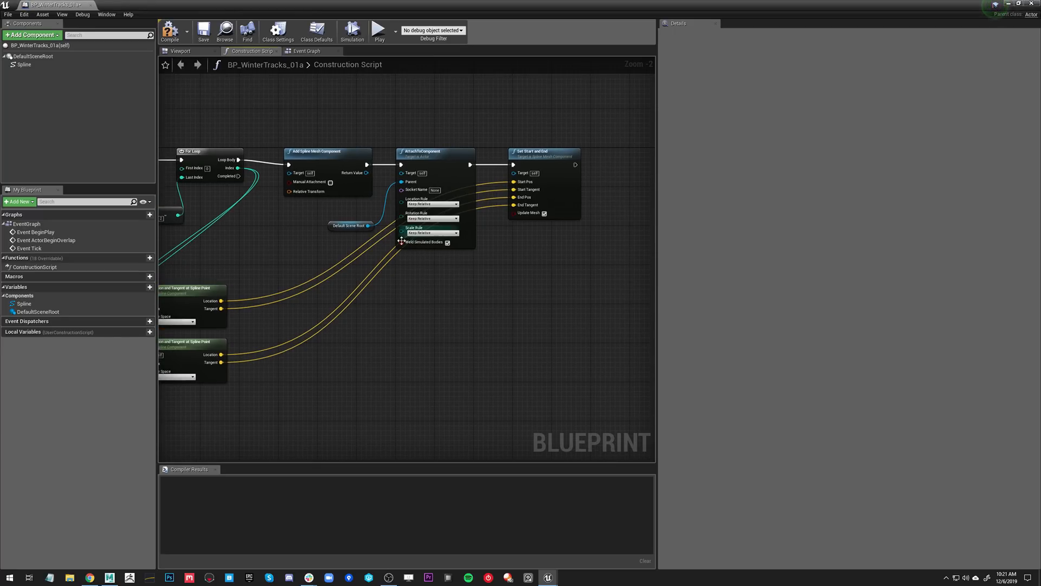
{"action": "right_click_drag", "start_coordinate": [311, 287], "coordinate": [370, 292]}
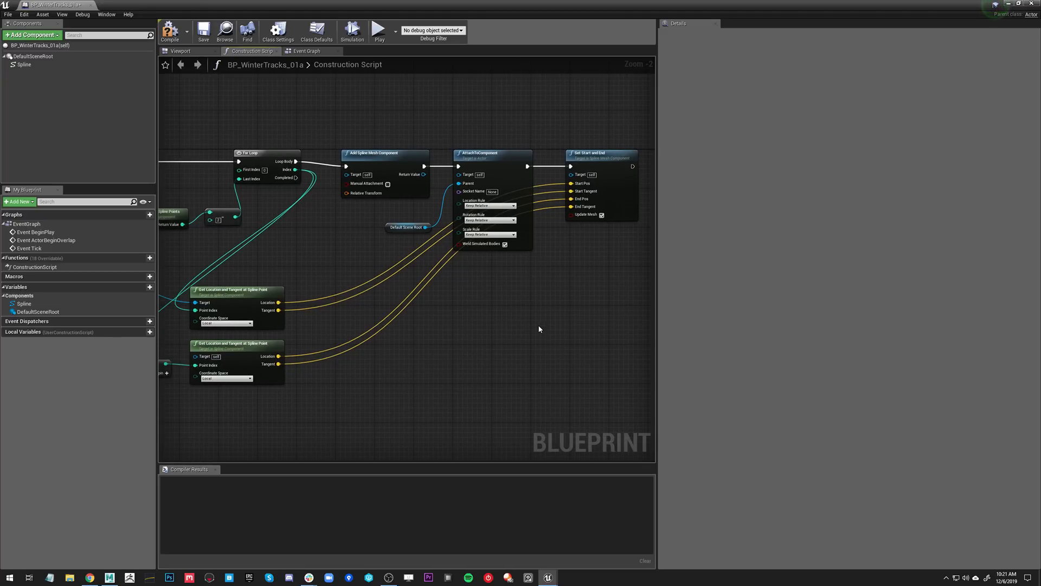
{"action": "right_click_drag", "start_coordinate": [339, 265], "coordinate": [260, 313]}
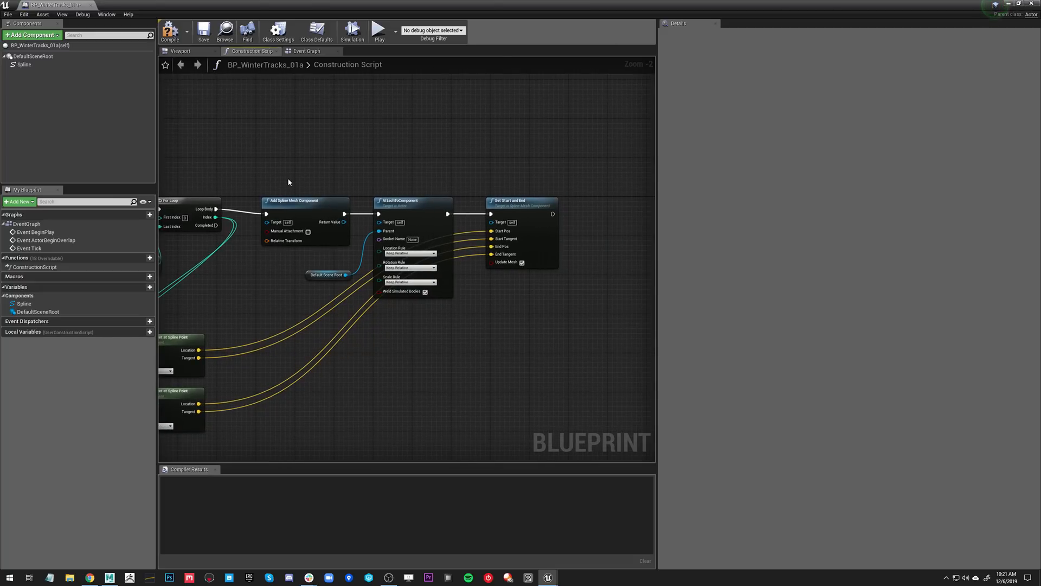
{"action": "left_click", "coordinate": [328, 238]}
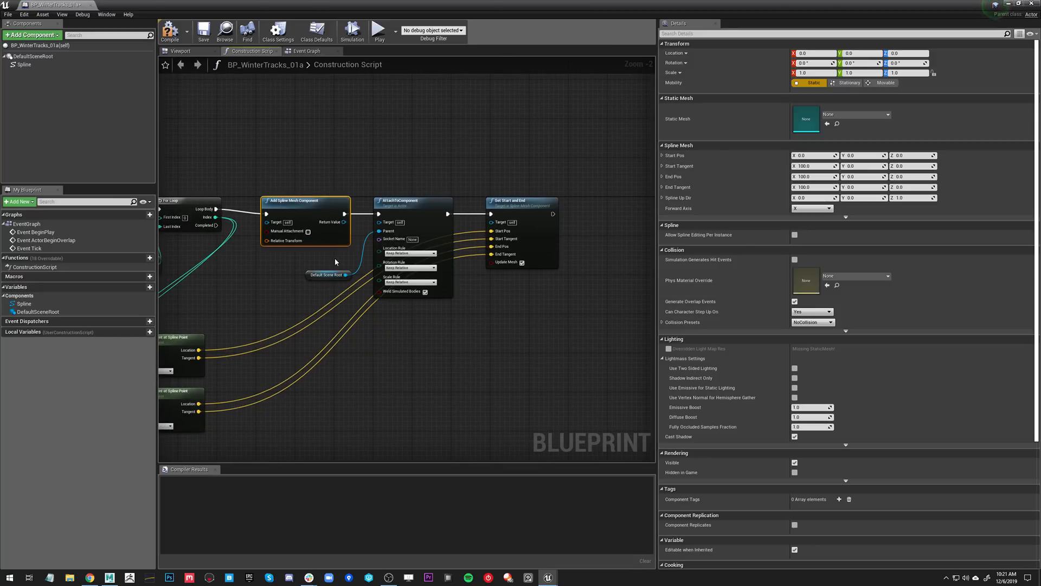
{"action": "left_click_drag", "start_coordinate": [437, 4], "coordinate": [716, 102]}
{"action": "left_click_drag", "start_coordinate": [336, 123], "coordinate": [265, 124]}
{"action": "left_click_drag", "start_coordinate": [589, 96], "coordinate": [529, 56]}
{"action": "left_click_drag", "start_coordinate": [351, 203], "coordinate": [805, 171]}
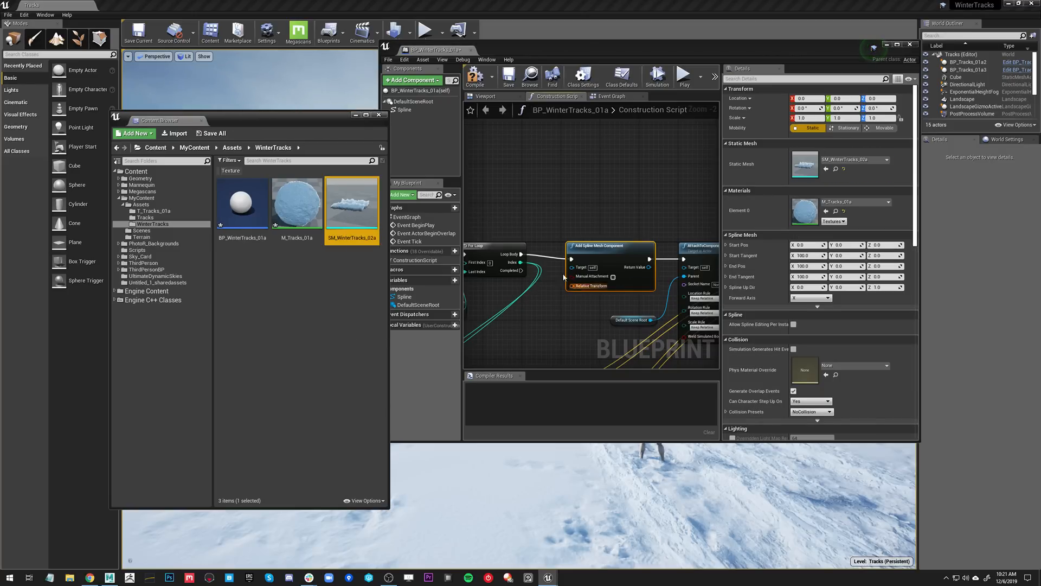
{"action": "double_click", "coordinate": [683, 46]}
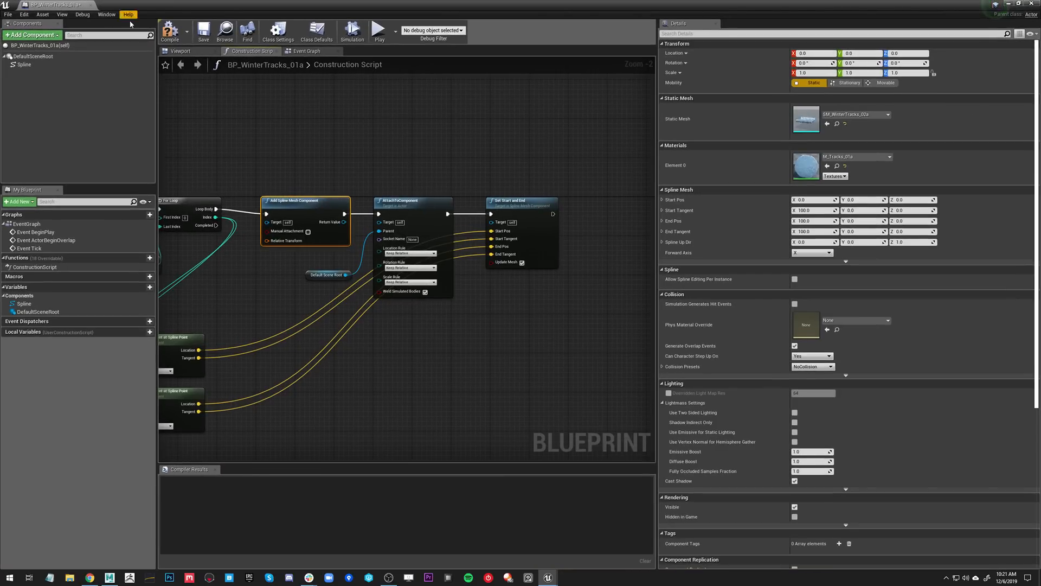
- Connect the Spline reference to the lower Get Location and Tangent node's Target and compile the blueprint
{"action": "left_click", "coordinate": [170, 31]}
{"action": "right_click_drag", "start_coordinate": [286, 134], "coordinate": [403, 63]}
{"action": "mouse_move", "coordinate": [403, 4]}
{"action": "left_mouse_down"}
{"action": "mouse_move", "coordinate": [411, 60]}
{"action": "mouse_move", "coordinate": [407, 0]}
{"action": "left_mouse_up"}
{"action": "right_click_drag", "start_coordinate": [320, 312], "coordinate": [380, 283]}
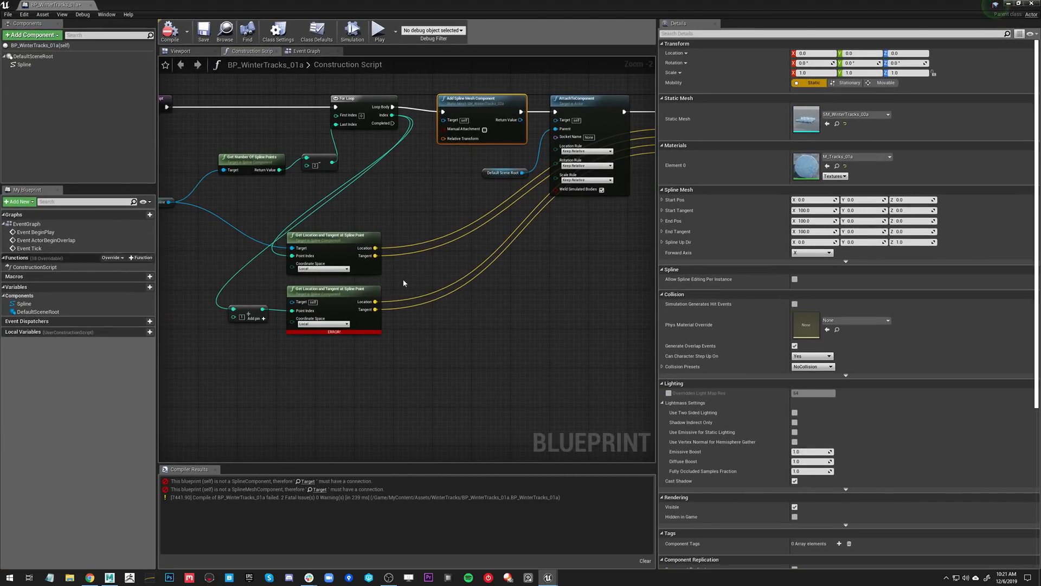
{"action": "right_click_drag", "start_coordinate": [433, 291], "coordinate": [469, 309]}
{"action": "left_click_drag", "start_coordinate": [206, 219], "coordinate": [329, 319]}
{"action": "left_click", "coordinate": [169, 31]}
- Connect Add Spline Mesh Component's Return Value to the Set Start and End node's Target, and compile and save the blueprint
{"action": "right_click_drag", "start_coordinate": [421, 188], "coordinate": [190, 220]}
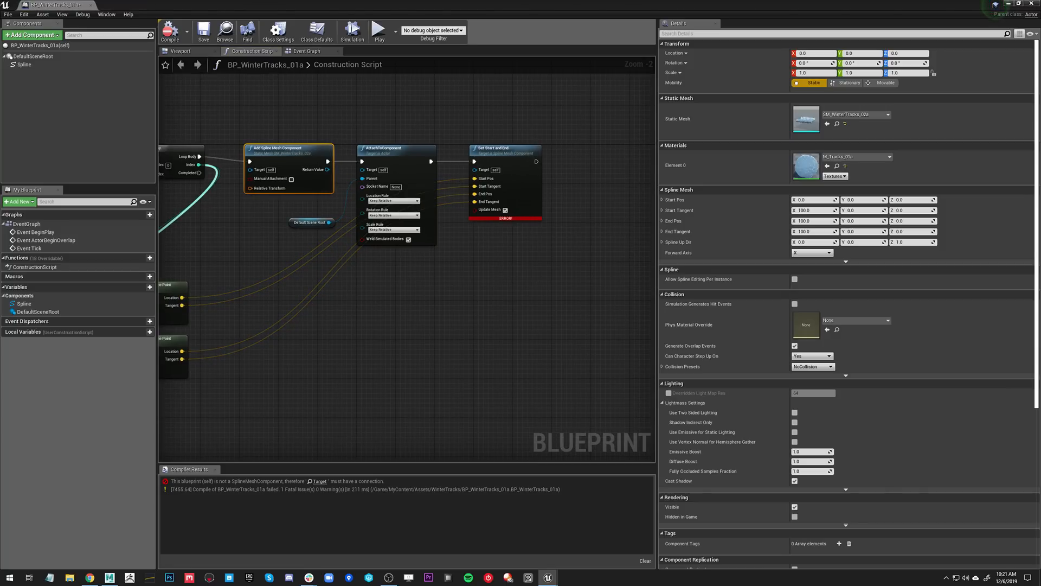
{"action": "left_click_drag", "start_coordinate": [329, 222], "coordinate": [475, 170]}
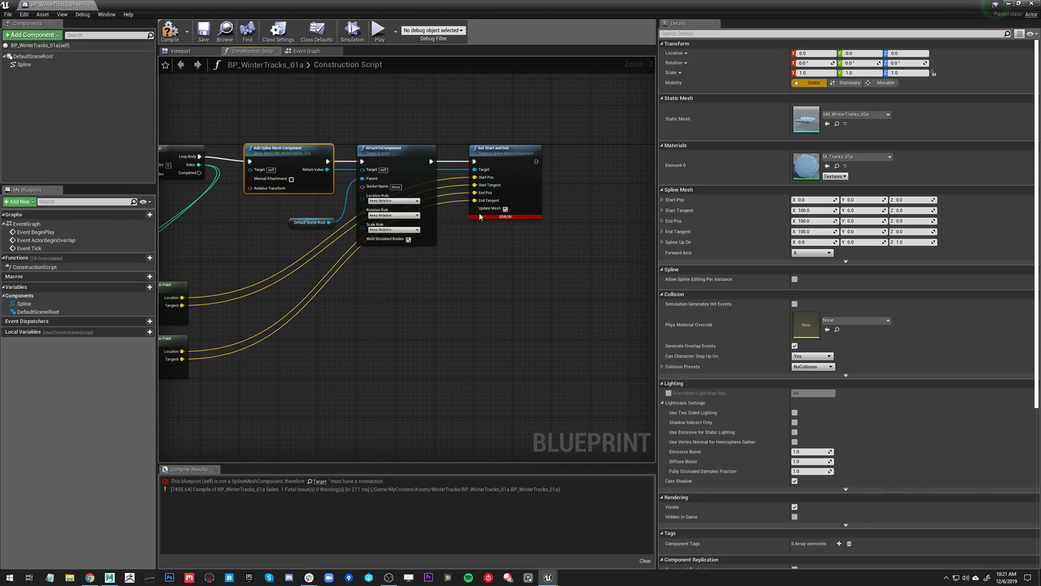
{"action": "left_click", "coordinate": [169, 32]}
{"action": "left_click", "coordinate": [204, 43]}
{"action": "right_click_drag", "start_coordinate": [299, 218], "coordinate": [330, 261]}
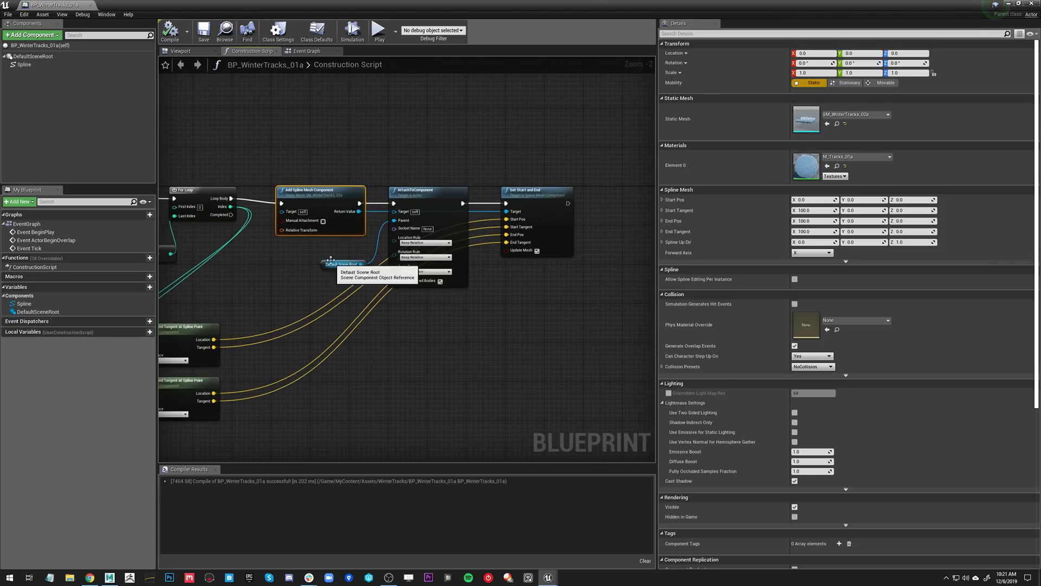
{"action": "scroll", "coordinate": [342, 176], "scroll_direction": "up", "scroll_amount": 2}
{"action": "right_click_drag", "start_coordinate": [292, 179], "coordinate": [240, 193]}
{"action": "scroll", "coordinate": [240, 193], "scroll_direction": "down", "scroll_amount": 1}
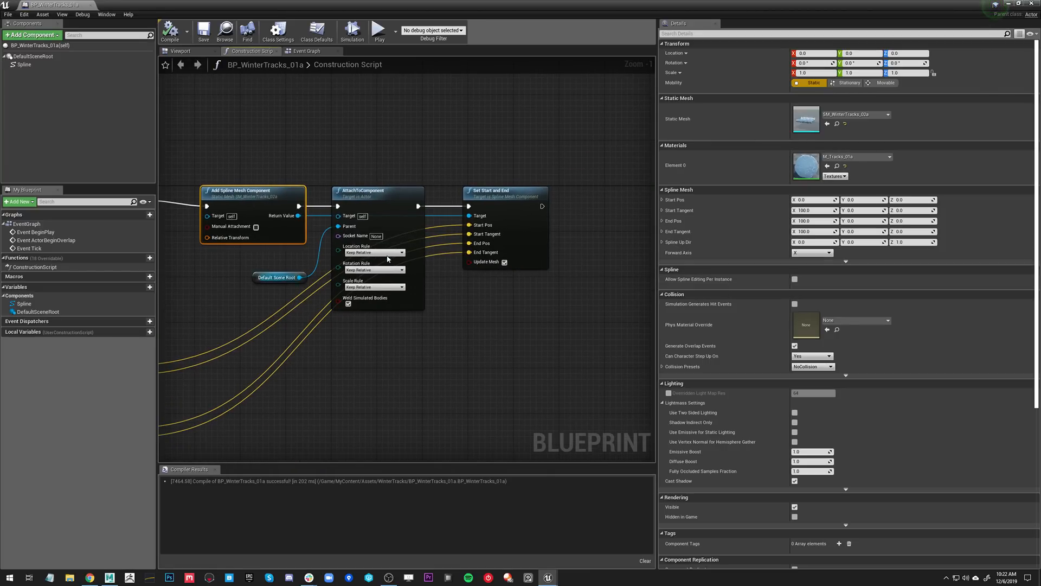
{"action": "right_click_drag", "start_coordinate": [394, 258], "coordinate": [447, 262]}
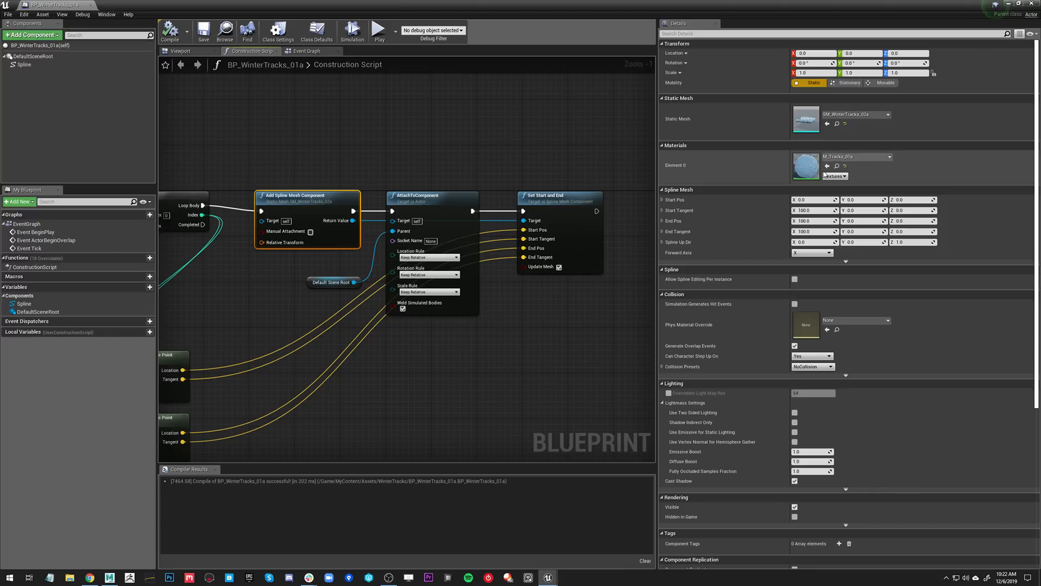
- Open the M_Tracks_01a material in a maximized editor and examine its Dither Intersections node group
{"action": "left_click_drag", "start_coordinate": [125, 6], "coordinate": [576, 75]}
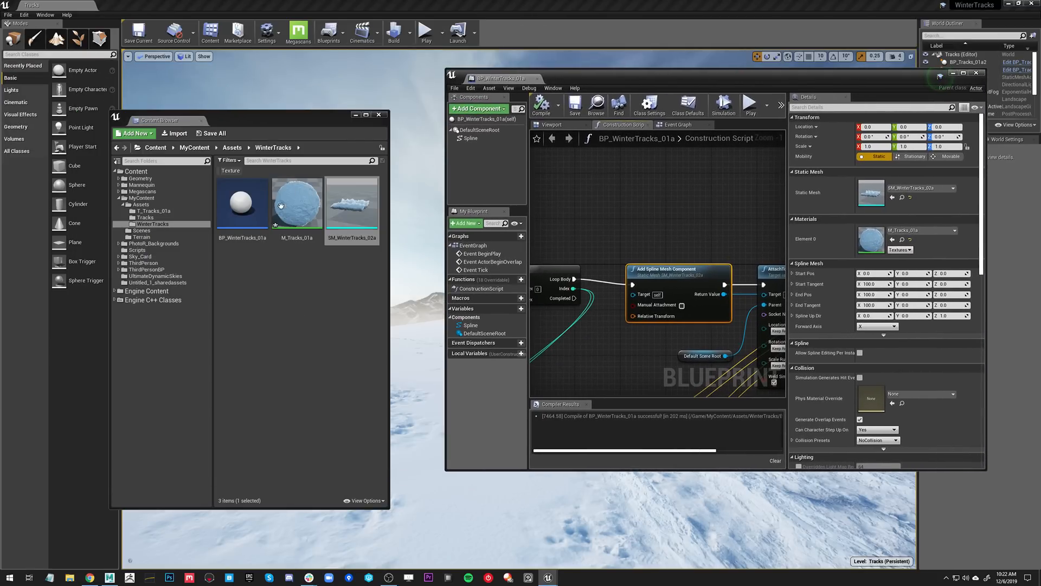
{"action": "double_click", "coordinate": [299, 196]}
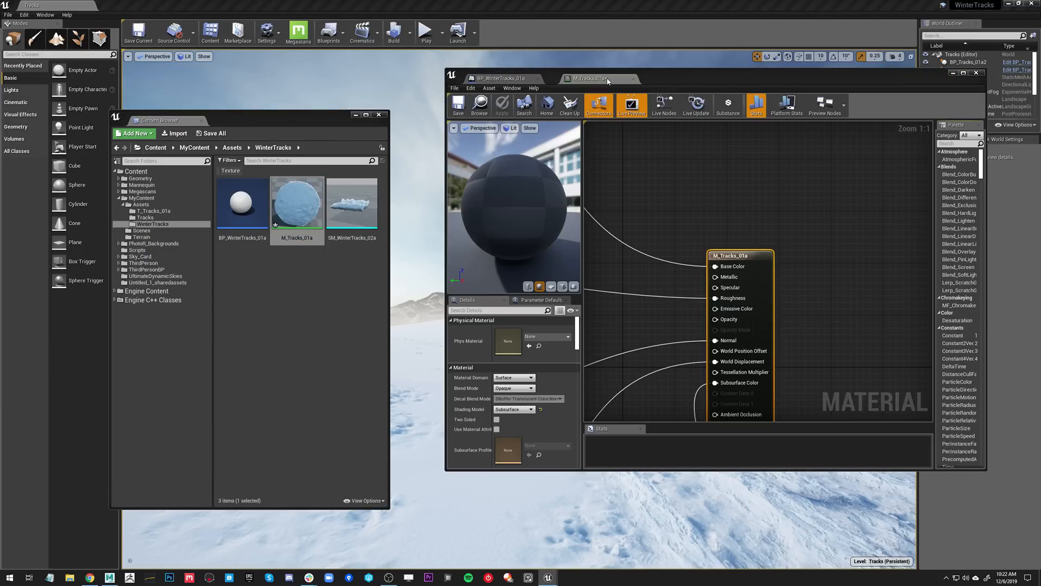
{"action": "double_click", "coordinate": [686, 77]}
{"action": "right_click_drag", "start_coordinate": [686, 77], "coordinate": [605, 269]}
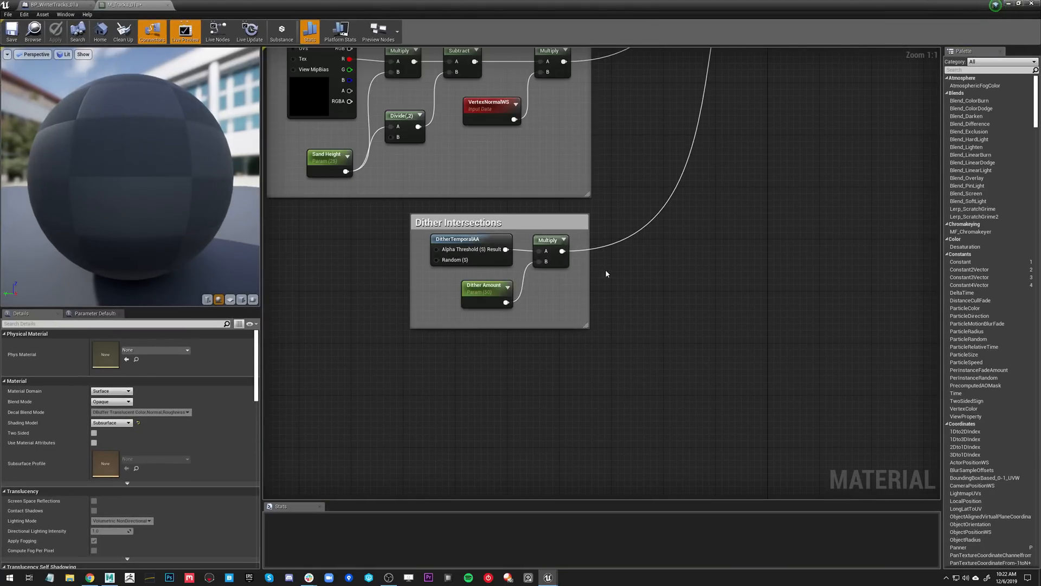
{"action": "left_click_drag", "start_coordinate": [526, 298], "coordinate": [344, 212]}
{"action": "left_click", "coordinate": [344, 236]}
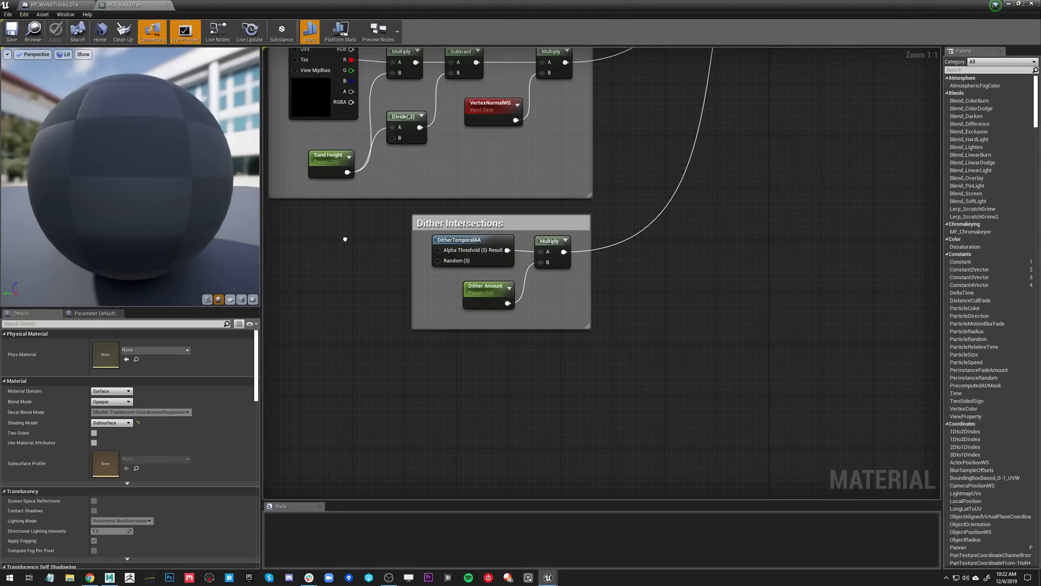
{"action": "right_click_drag", "start_coordinate": [344, 237], "coordinate": [387, 286]}
{"action": "left_click_drag", "start_coordinate": [151, 202], "coordinate": [125, 195]}
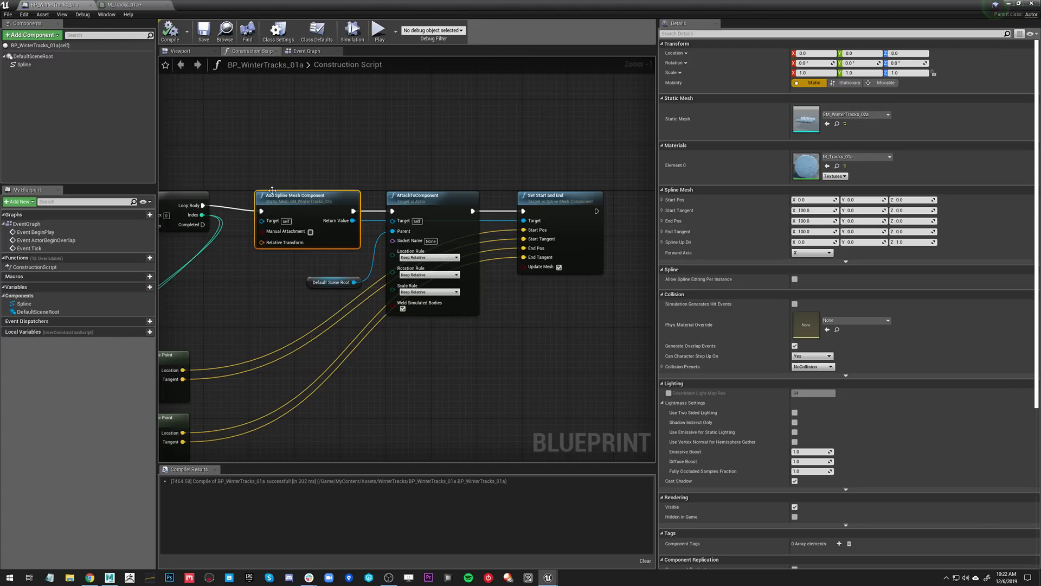
{"action": "left_click", "coordinate": [154, 5]}
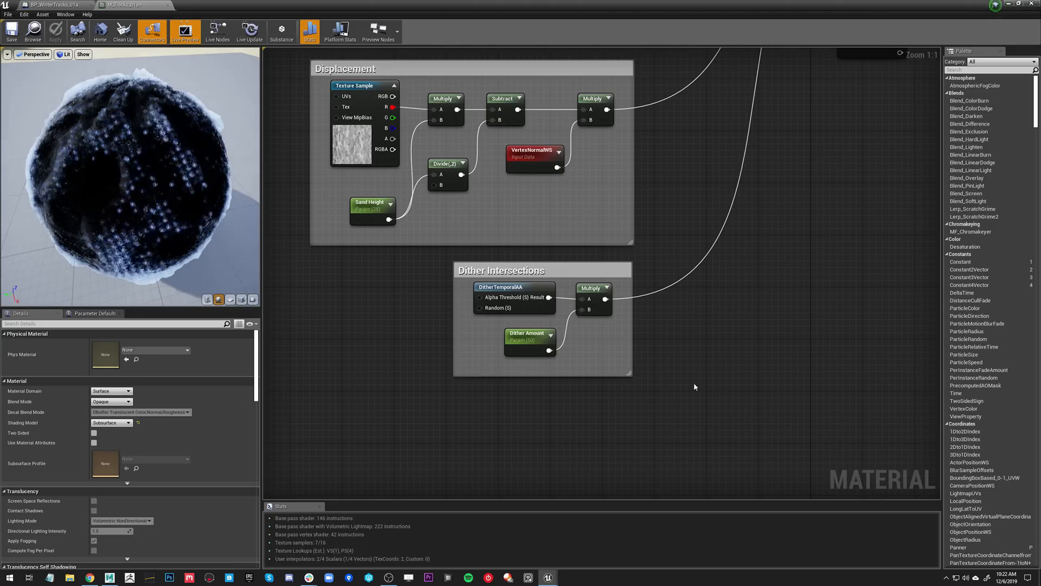
- Find the cast settings of the Add Spline Mesh Component node and disable Cast Shadow
{"action": "left_click", "coordinate": [64, 6]}
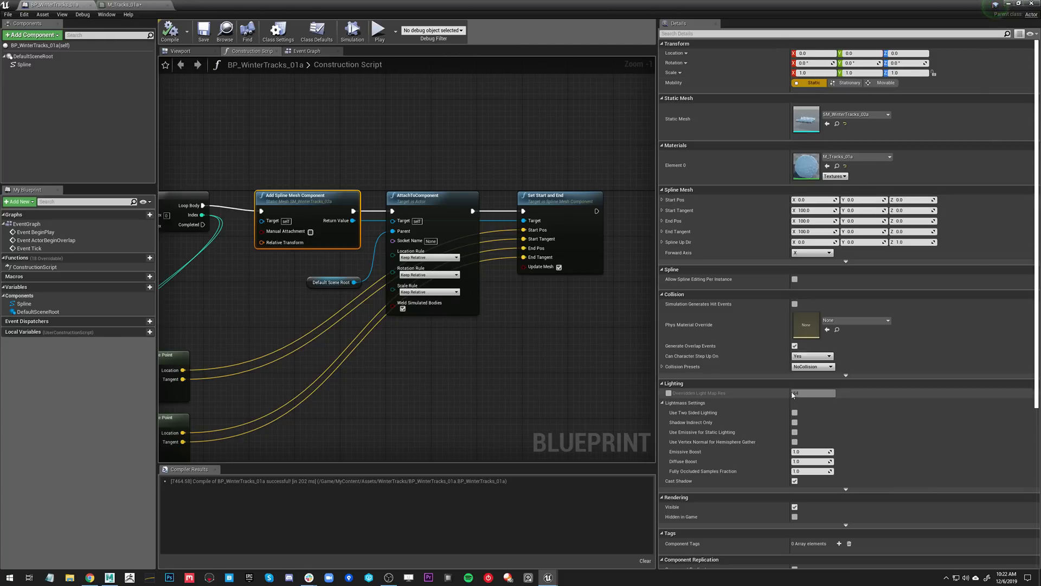
{"action": "scroll", "coordinate": [785, 201], "scroll_direction": "down", "scroll_amount": 5}
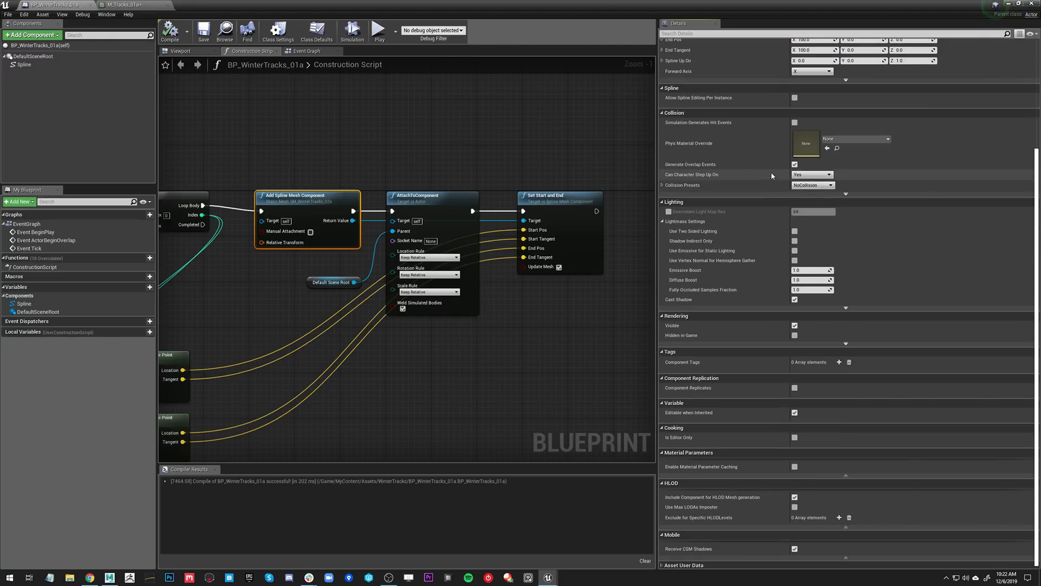
{"action": "scroll", "coordinate": [777, 347], "scroll_direction": "up", "scroll_amount": 5}
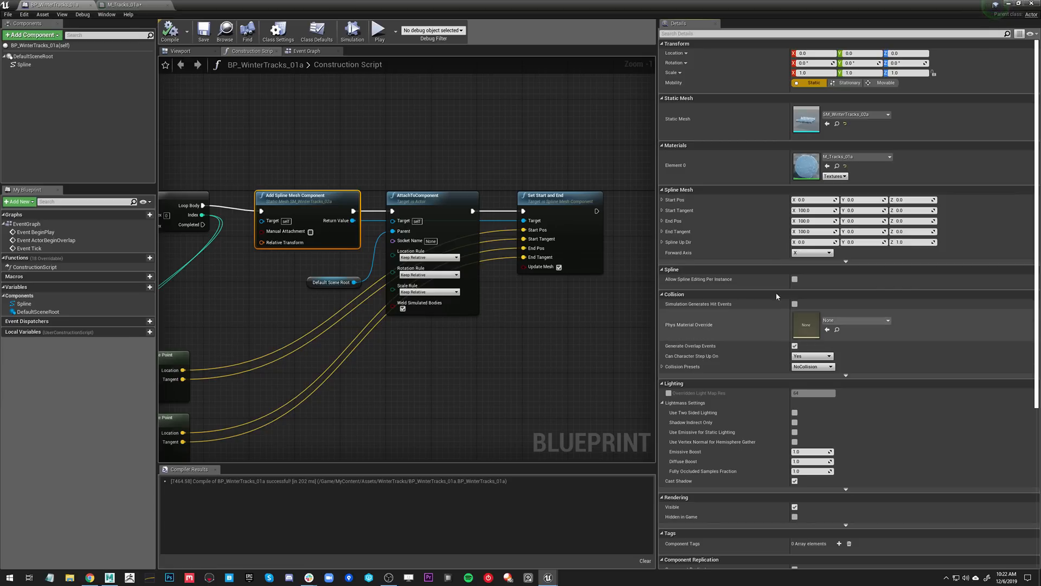
{"action": "left_click", "coordinate": [720, 33]}
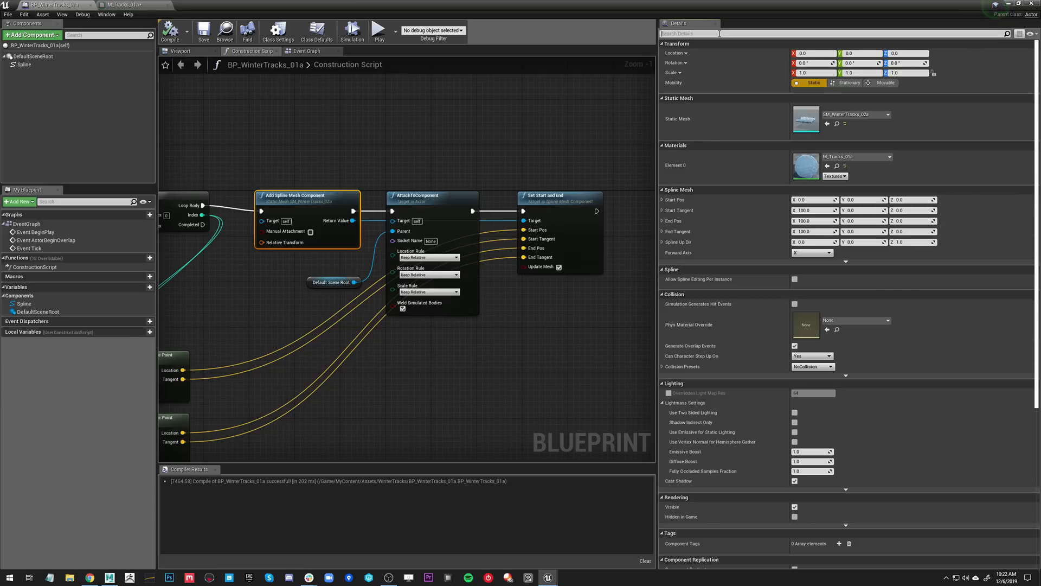
{"action": "type", "text": "ca"}
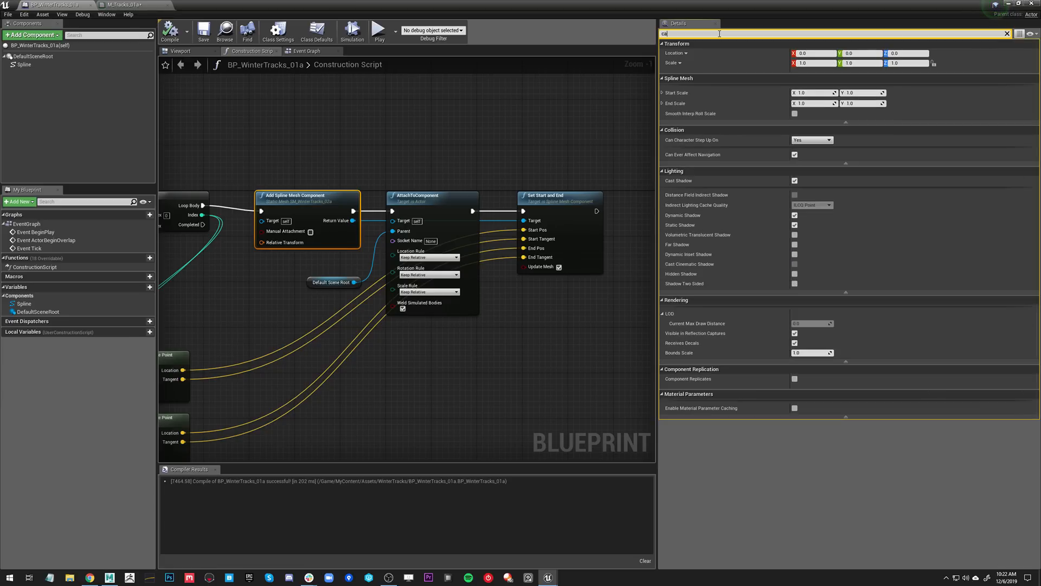
{"action": "type", "text": "st"}
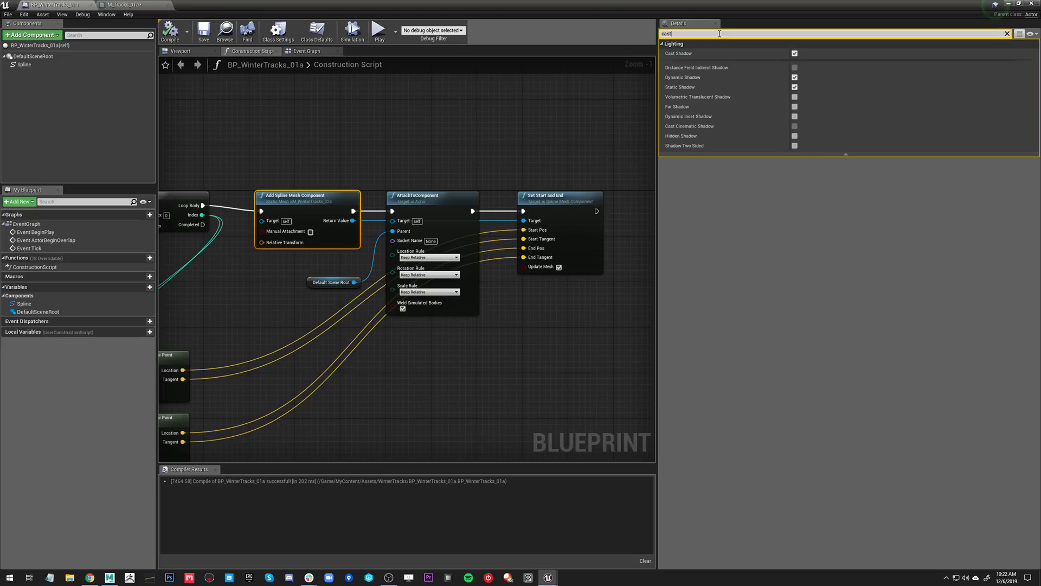
{"action": "left_click", "coordinate": [794, 53]}
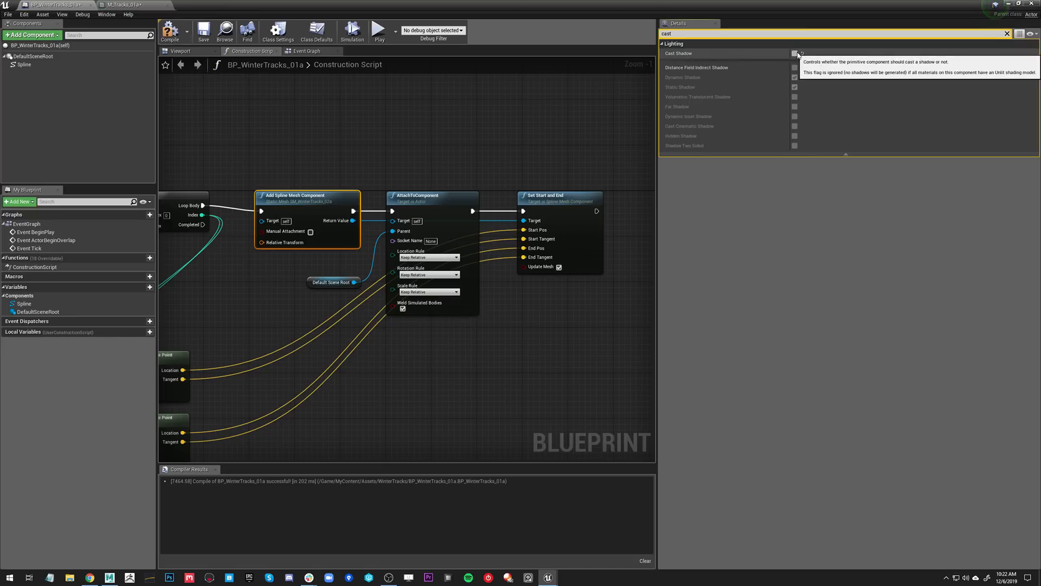
{"action": "left_click", "coordinate": [1007, 34]}
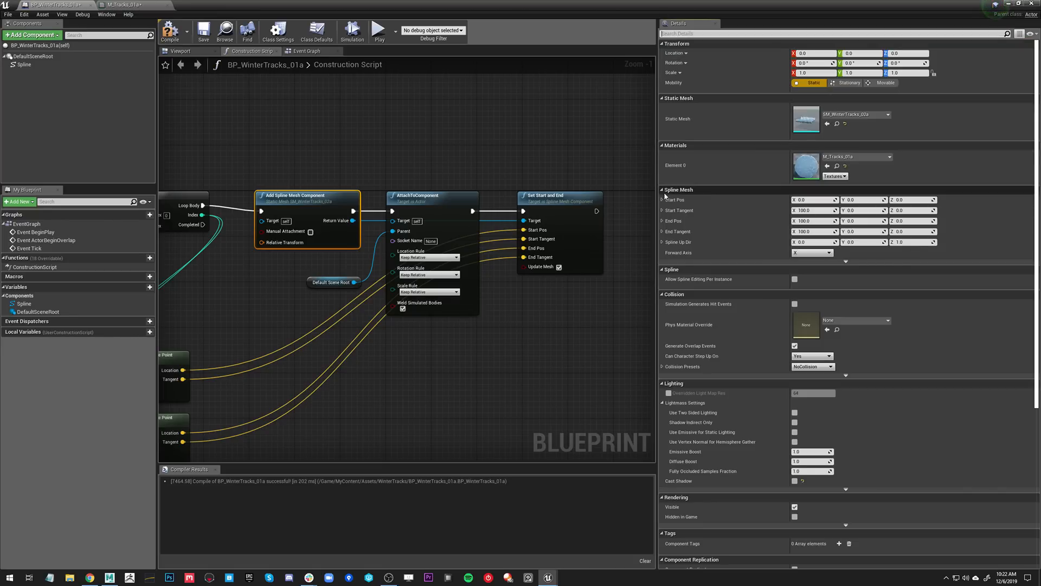
{"action": "scroll", "coordinate": [916, 248], "scroll_direction": "down", "scroll_amount": 6}
{"action": "scroll", "coordinate": [916, 248], "scroll_direction": "up", "scroll_amount": 8}
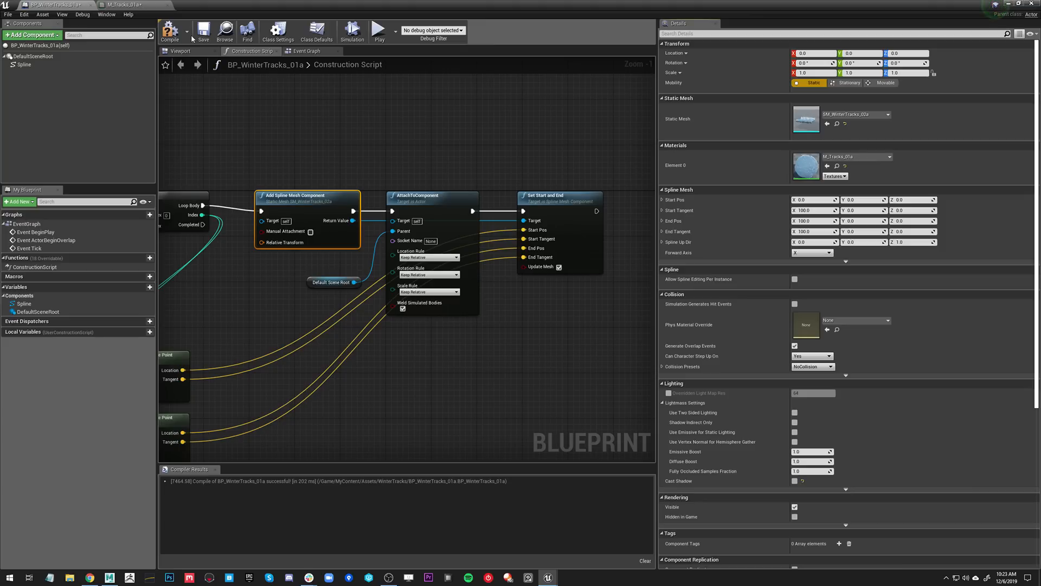
- Compile and save the BP_WinterTracks_01a blueprint, save the M_Tracks_01a material, and close both editors
{"action": "left_click", "coordinate": [170, 31]}
{"action": "left_click", "coordinate": [198, 43]}
{"action": "left_click", "coordinate": [136, 5]}
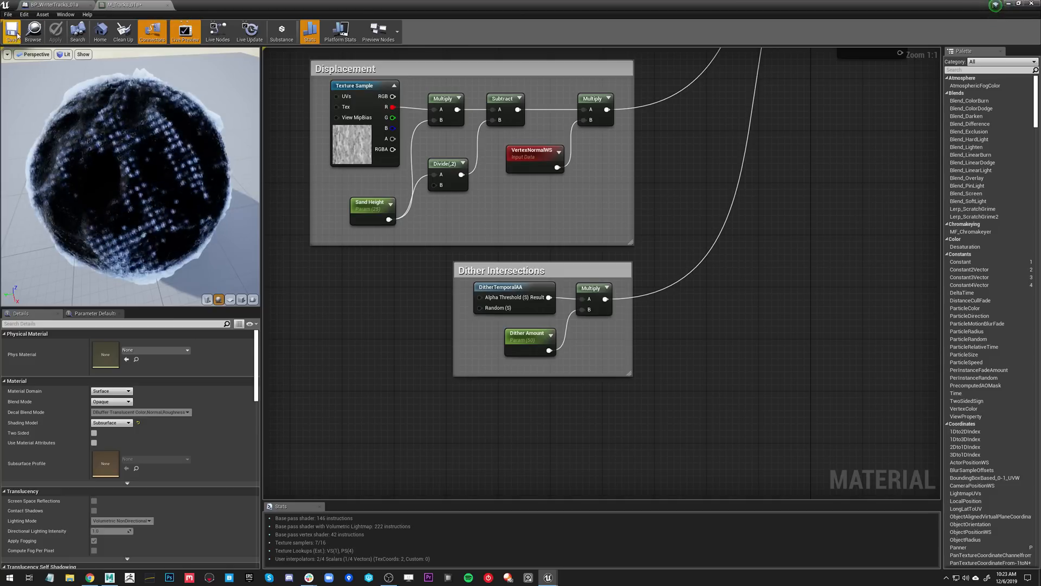
{"action": "left_click", "coordinate": [168, 5]}
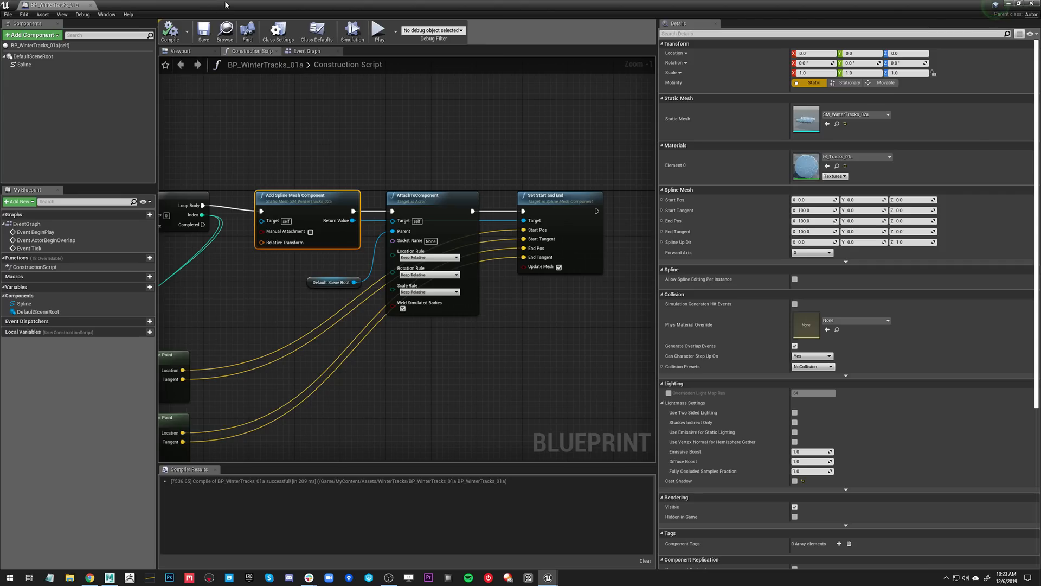
{"action": "left_click", "coordinate": [90, 5]}
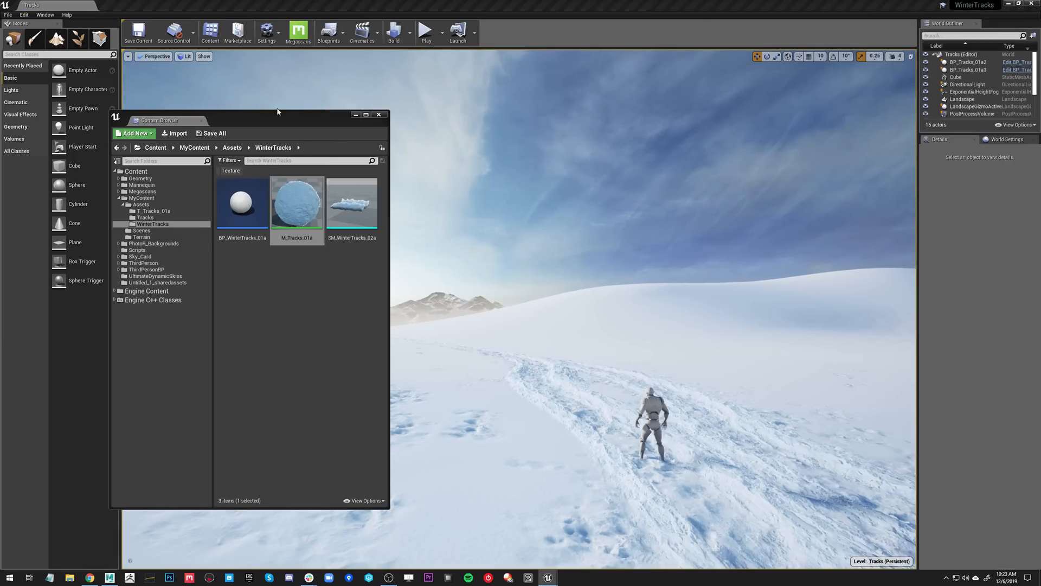
- Place BP_WinterTracks_01a on the open snow in the level and show its editor overlays
{"action": "left_click_drag", "start_coordinate": [286, 122], "coordinate": [246, 127]}
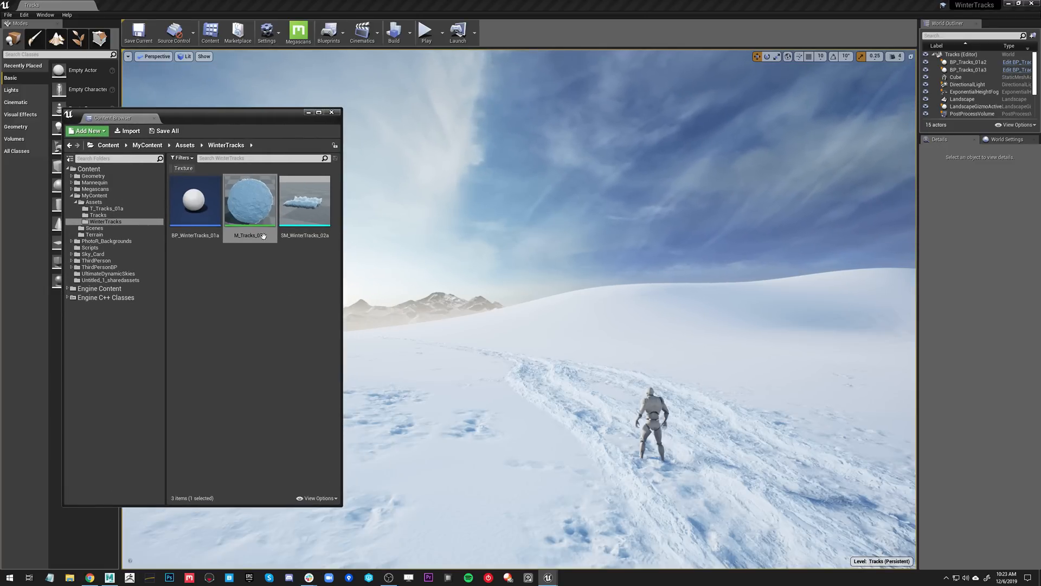
{"action": "right_click_drag", "start_coordinate": [481, 249], "coordinate": [290, 261]}
{"action": "left_click_drag", "start_coordinate": [196, 239], "coordinate": [565, 289]}
{"action": "mouse_move", "coordinate": [516, 336]}
{"action": "right_mouse_down"}
{"action": "mouse_move", "coordinate": [570, 352]}
{"action": "mouse_move", "coordinate": [559, 343]}
{"action": "mouse_move", "coordinate": [518, 352]}
{"action": "mouse_move", "coordinate": [526, 349]}
{"action": "right_mouse_up"}
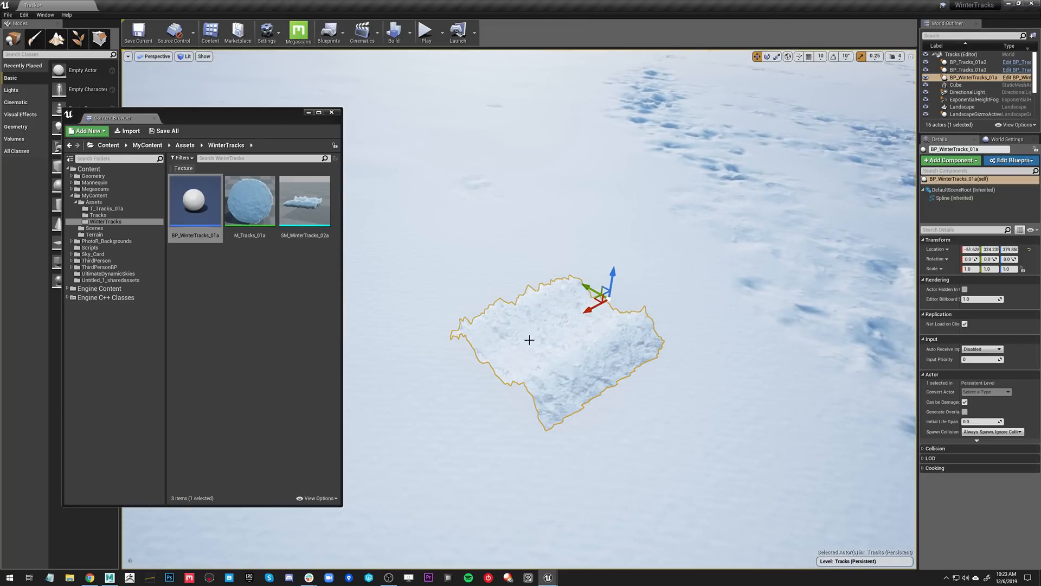
{"action": "key", "text": "g"}
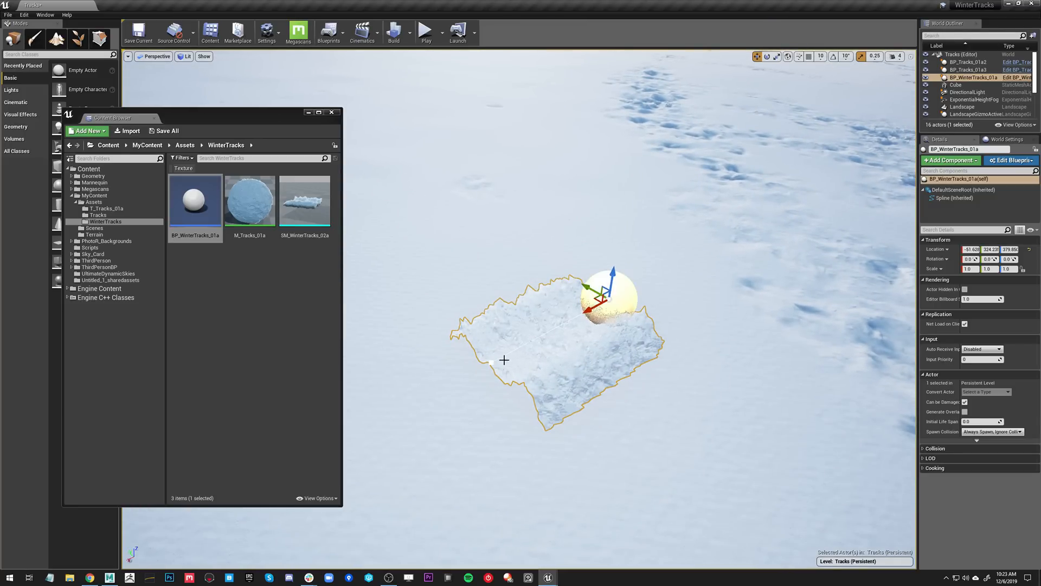
- Pull the end point of the placed track's spline outward along the X axis to lengthen the track
{"action": "left_click", "coordinate": [492, 361]}
{"action": "right_click_drag", "start_coordinate": [553, 363], "coordinate": [520, 380]}
{"action": "left_click_drag", "start_coordinate": [555, 351], "coordinate": [607, 356]}
{"action": "mouse_move", "coordinate": [480, 340]}
{"action": "right_mouse_down"}
{"action": "mouse_move", "coordinate": [475, 361]}
{"action": "mouse_move", "coordinate": [481, 339]}
{"action": "right_mouse_up"}
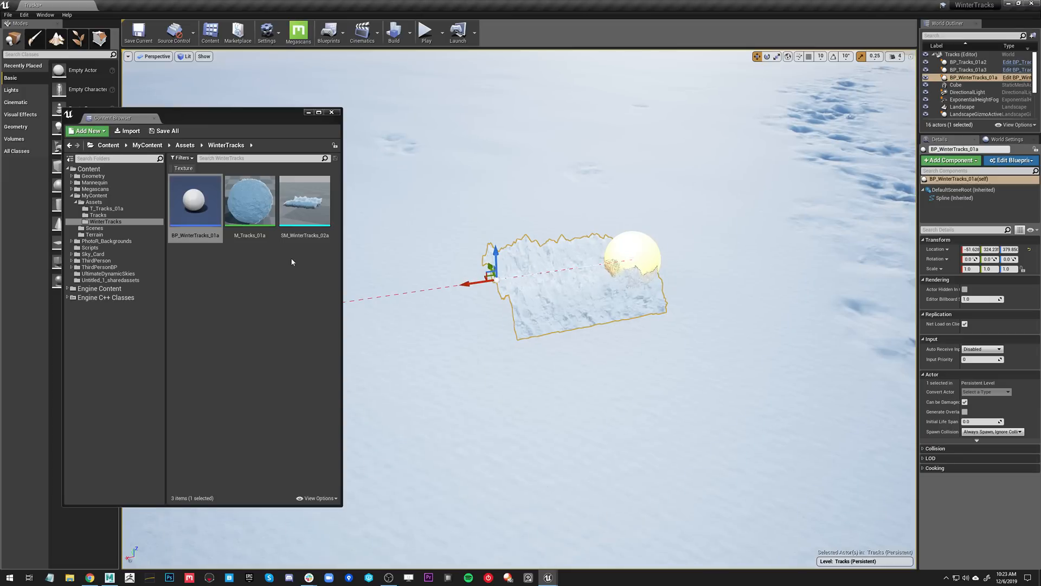
{"action": "left_click_drag", "start_coordinate": [470, 283], "coordinate": [422, 292]}
{"action": "right_click_drag", "start_coordinate": [451, 293], "coordinate": [501, 291]}
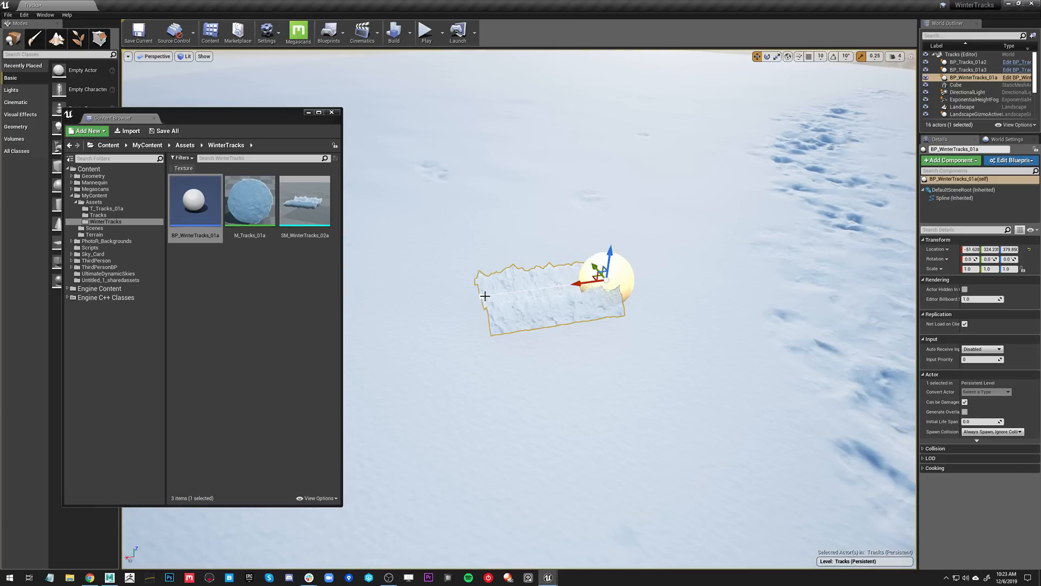
{"action": "left_click", "coordinate": [482, 296]}
{"action": "right_click_drag", "start_coordinate": [596, 323], "coordinate": [568, 309]}
{"action": "key", "text": "w"}
{"action": "key", "text": "s"}
{"action": "left_click_drag", "start_coordinate": [598, 322], "coordinate": [525, 299]}
{"action": "key", "text": "a"}
{"action": "right_click_drag", "start_coordinate": [525, 298], "coordinate": [529, 295]}
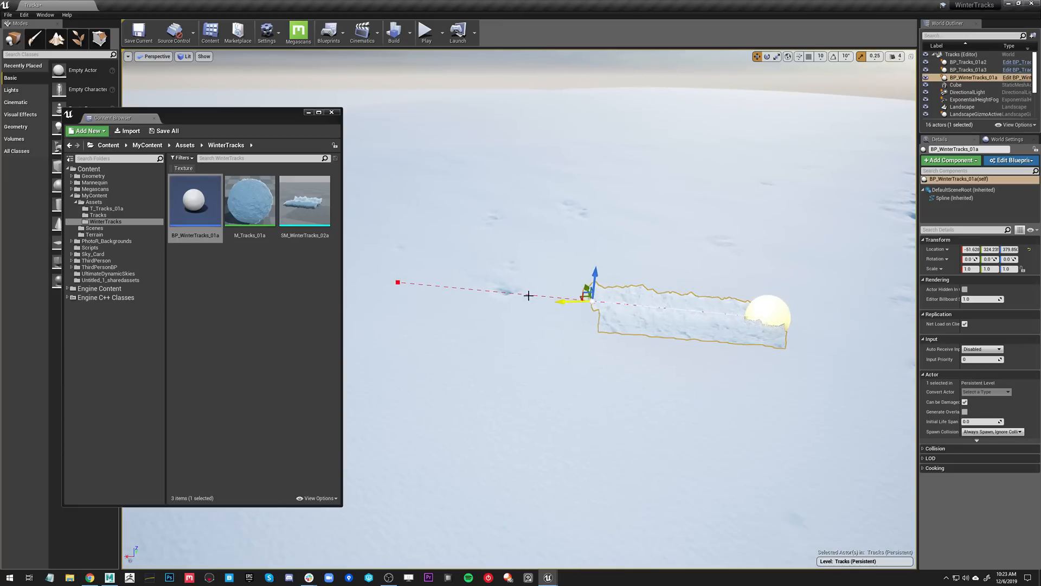
- Try moving the tangent handle that extends beyond the spline's end point
{"action": "left_click", "coordinate": [398, 282]}
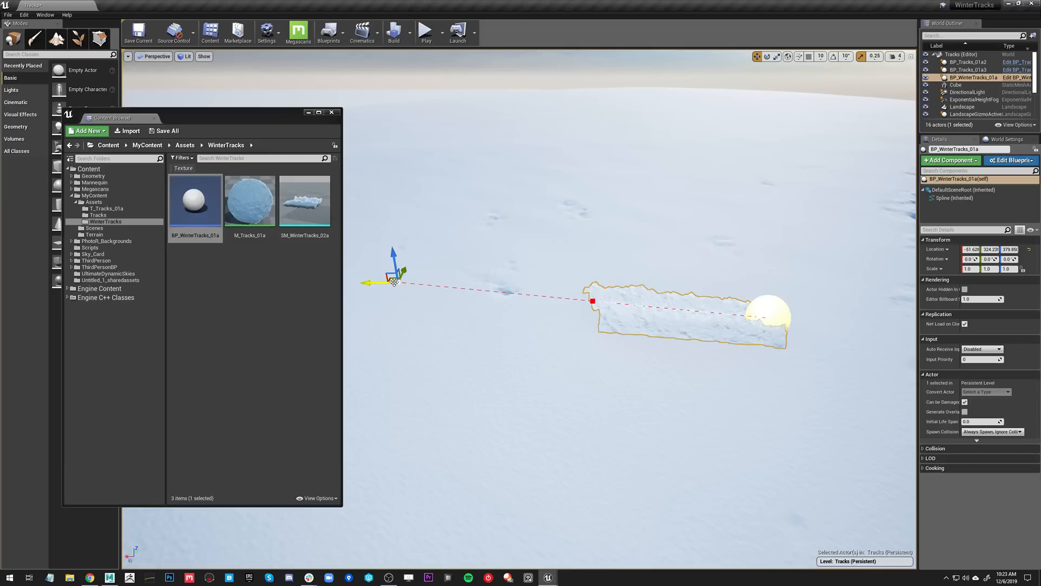
{"action": "left_click_drag", "start_coordinate": [393, 280], "coordinate": [470, 306]}
{"action": "key", "text": "ctrl+z"}
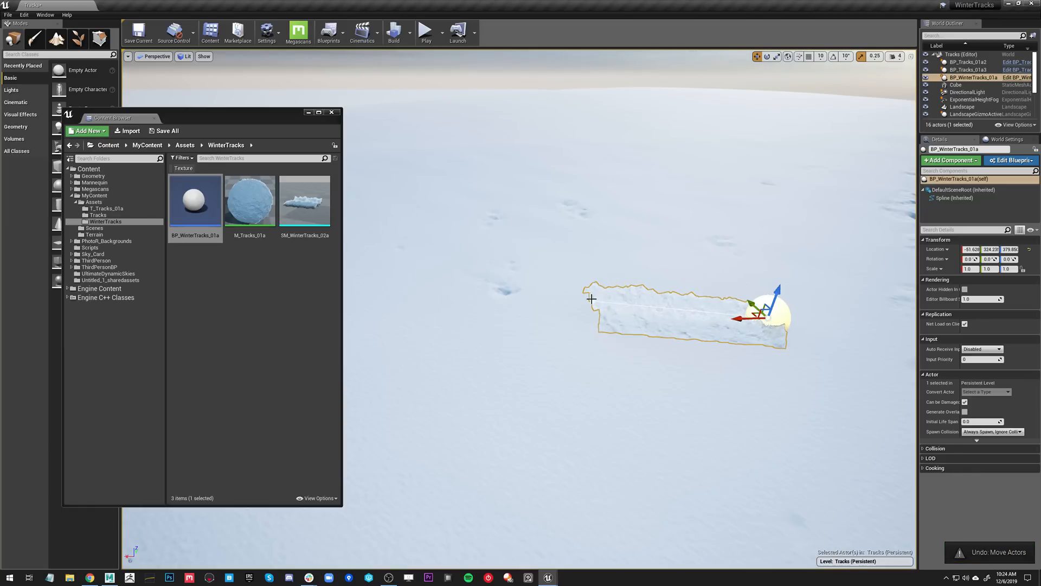
- Try rotating the track in the viewport from its spline's end point
{"action": "left_click", "coordinate": [592, 299]}
{"action": "key", "text": "e"}
{"action": "left_click_drag", "start_coordinate": [576, 317], "coordinate": [550, 288]}
{"action": "key", "text": "ctrl+z"}
{"action": "right_click_drag", "start_coordinate": [699, 383], "coordinate": [732, 394]}
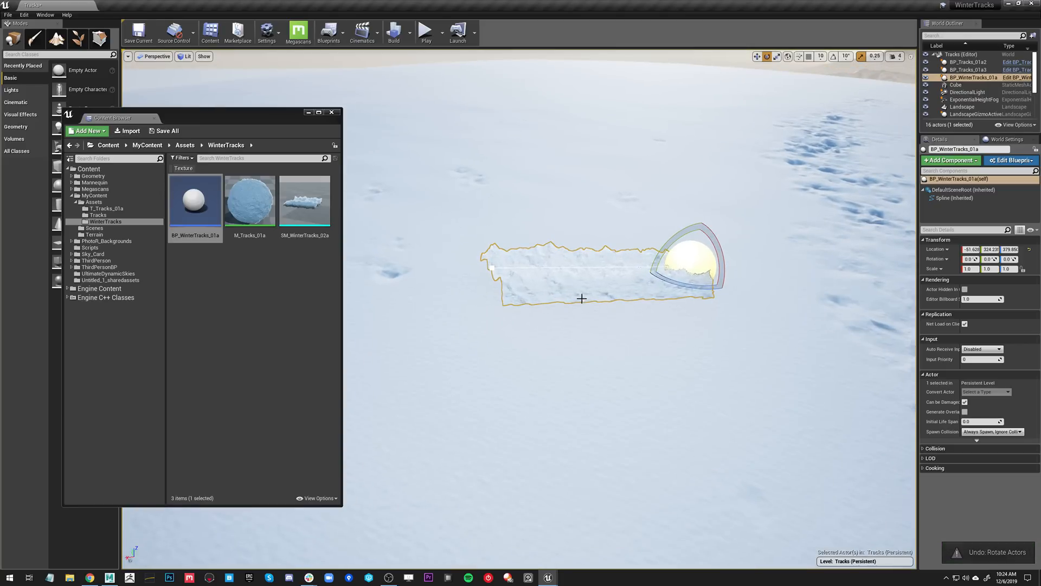
- Duplicate the spline's end point and pull the copy outward along X to add another track segment
{"action": "left_click", "coordinate": [491, 268]}
{"action": "key", "text": "w"}
{"action": "right_click_drag", "start_coordinate": [589, 331], "coordinate": [562, 314]}
{"action": "left_click_drag", "start_coordinate": [566, 310], "coordinate": [315, 310]}
- Lower the whole track actor into the snow to a Z location of about 312
{"action": "right_click_drag", "start_coordinate": [554, 364], "coordinate": [602, 308]}
{"action": "left_click_drag", "start_coordinate": [685, 295], "coordinate": [679, 352]}
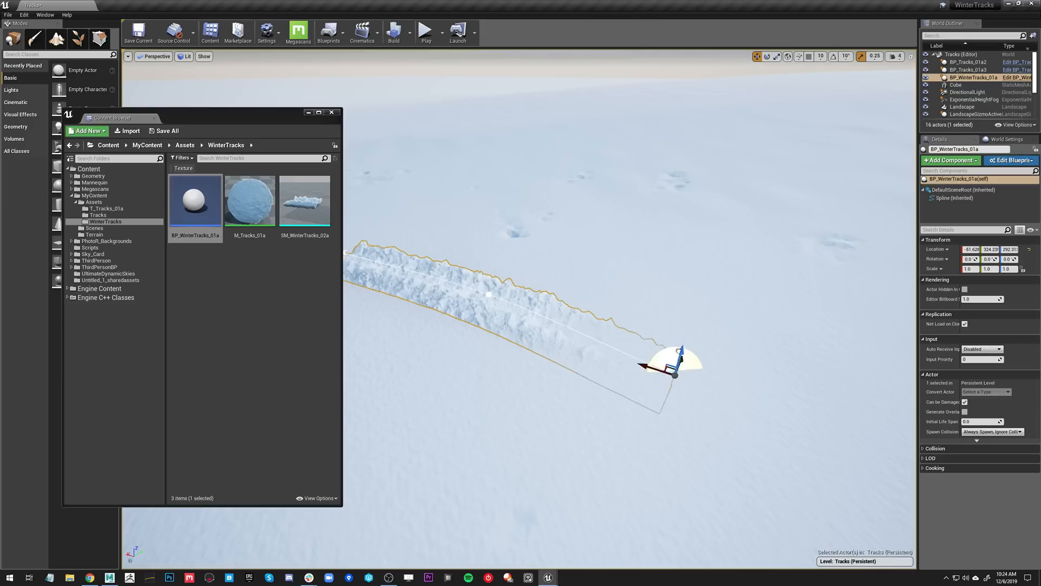
{"action": "right_click_drag", "start_coordinate": [679, 352], "coordinate": [672, 342]}
{"action": "mouse_move", "coordinate": [768, 359]}
{"action": "left_mouse_down"}
{"action": "mouse_move", "coordinate": [765, 373]}
{"action": "mouse_move", "coordinate": [773, 359]}
{"action": "left_mouse_up"}
{"action": "left_click_drag", "start_coordinate": [672, 342], "coordinate": [674, 343]}
{"action": "right_click_drag", "start_coordinate": [533, 316], "coordinate": [582, 342]}
{"action": "left_click_drag", "start_coordinate": [659, 284], "coordinate": [663, 270]}
- Lower the middle and far end spline points to sink the track into the terrain
{"action": "right_click_drag", "start_coordinate": [515, 270], "coordinate": [485, 249]}
{"action": "left_click", "coordinate": [498, 289]}
{"action": "left_click_drag", "start_coordinate": [499, 259], "coordinate": [500, 293]}
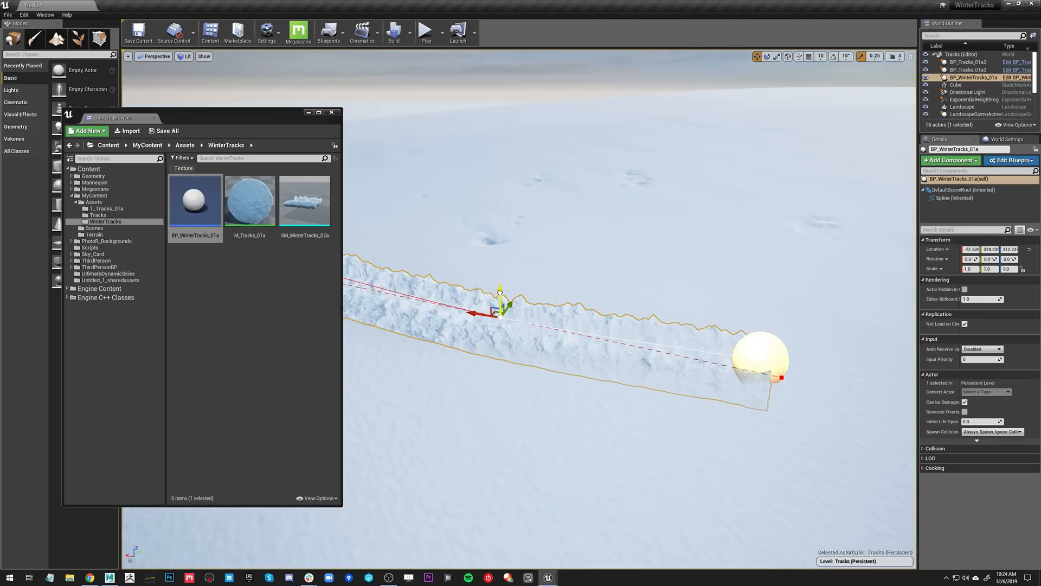
{"action": "right_click_drag", "start_coordinate": [457, 296], "coordinate": [424, 284]}
{"action": "left_click", "coordinate": [408, 278]}
{"action": "left_click_drag", "start_coordinate": [408, 262], "coordinate": [415, 295]}
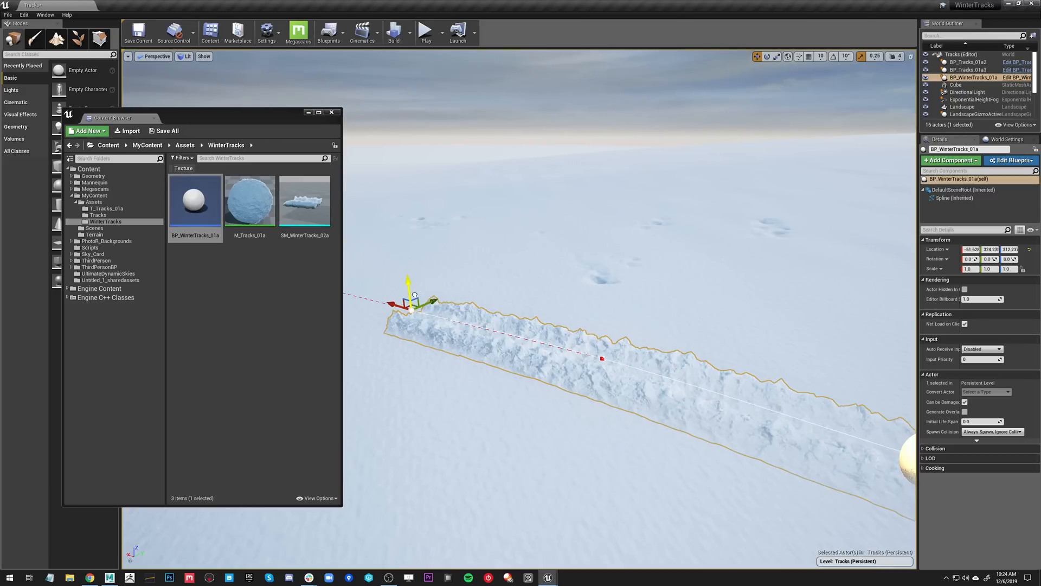
- Try raising the tangent handle located beside the middle spline point
{"action": "left_click", "coordinate": [602, 358]}
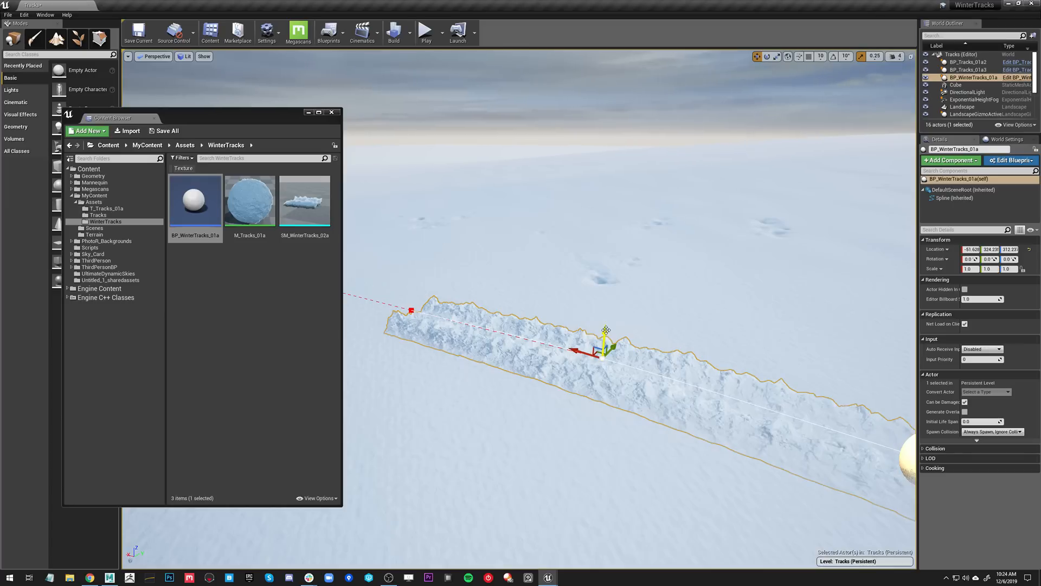
{"action": "left_click_drag", "start_coordinate": [602, 331], "coordinate": [603, 314]}
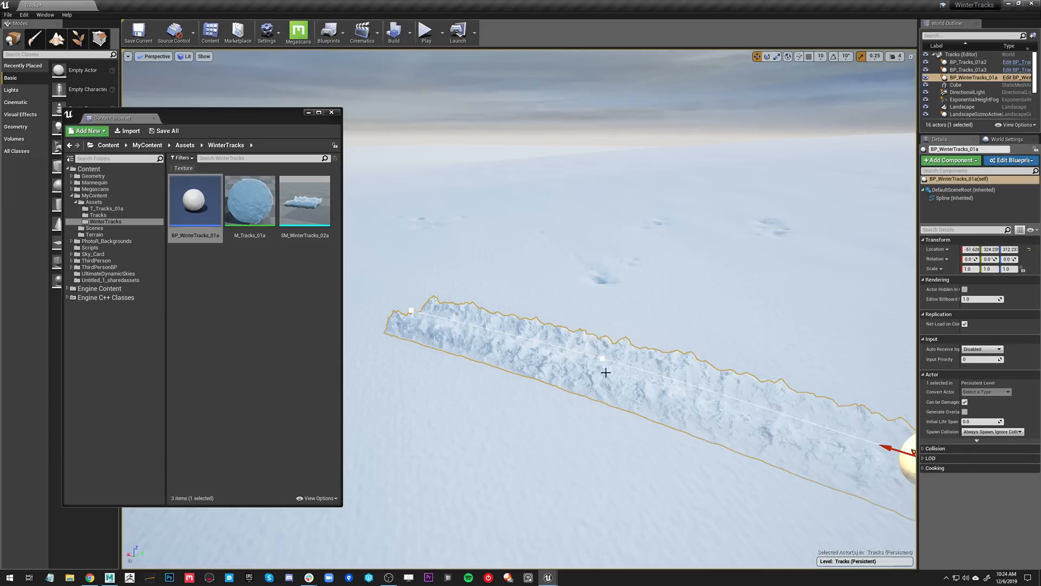
{"action": "key", "text": "ctrl+z"}
{"action": "key", "text": "ctrl+z"}
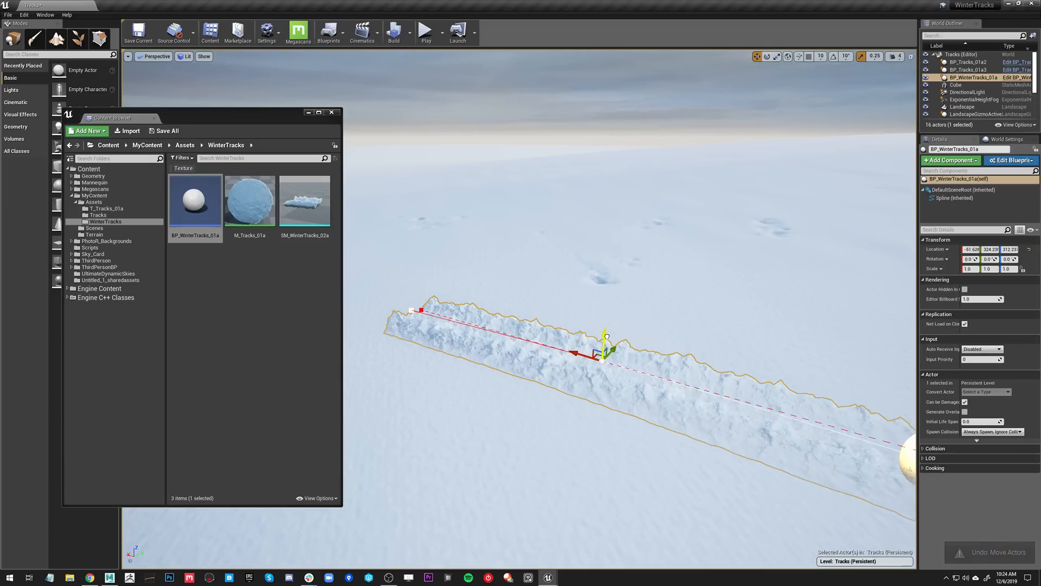
- Hide the editor overlays, minimize the content browser, and examine how the track blends into the snow
{"action": "right_click_drag", "start_coordinate": [625, 376], "coordinate": [583, 389]}
{"action": "left_click_drag", "start_coordinate": [624, 376], "coordinate": [586, 343], "text": "ctrl"}
{"action": "right_click_drag", "start_coordinate": [582, 360], "coordinate": [664, 403]}
{"action": "right_click_drag", "start_coordinate": [582, 374], "coordinate": [568, 345]}
{"action": "key", "text": "g"}
{"action": "left_click", "coordinate": [309, 113]}
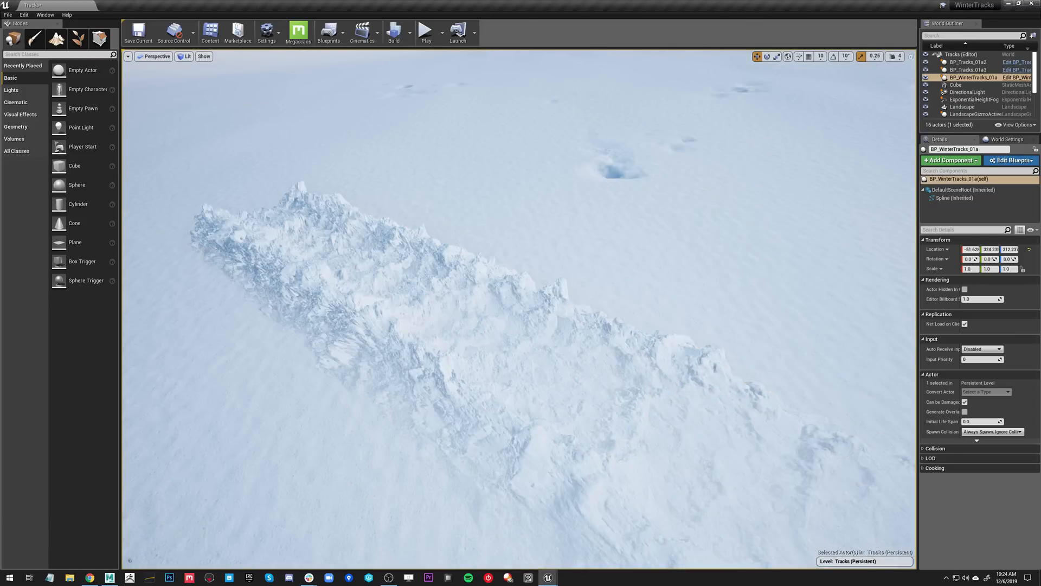
{"action": "right_click_drag", "start_coordinate": [243, 228], "coordinate": [339, 211]}
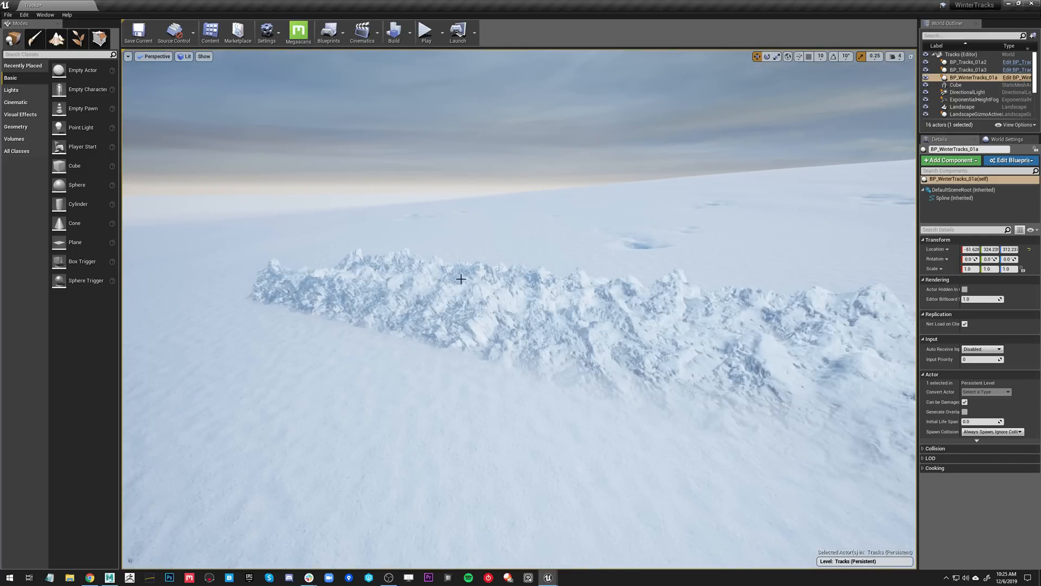
- Shrink the blueprint window, enable Cast Shadow on the Add Spline Mesh Component node, and examine the track's shadows
{"action": "key", "text": "f"}
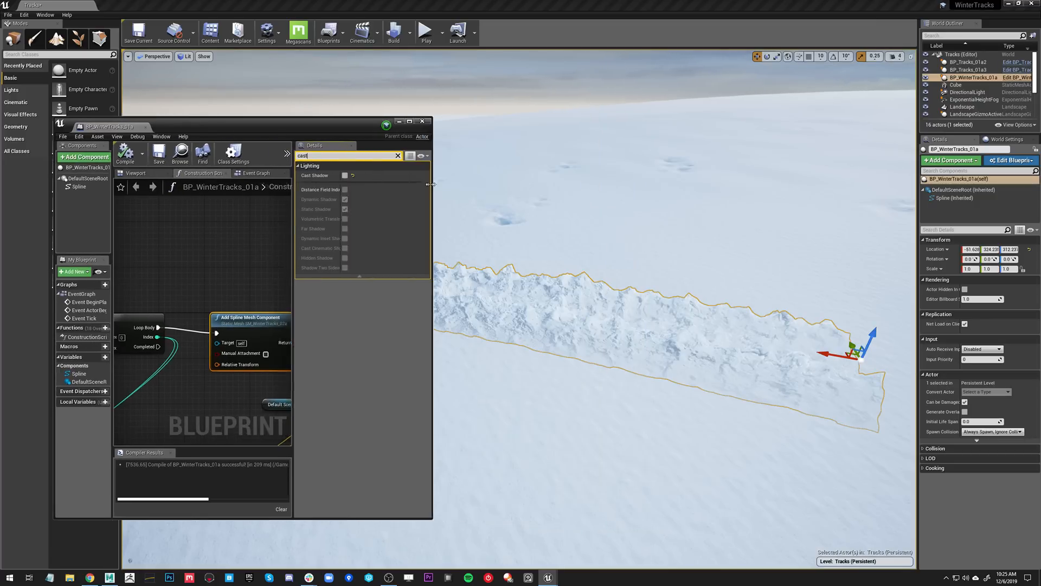
{"action": "left_click_drag", "start_coordinate": [431, 185], "coordinate": [283, 185]}
{"action": "left_click", "coordinate": [231, 176]}
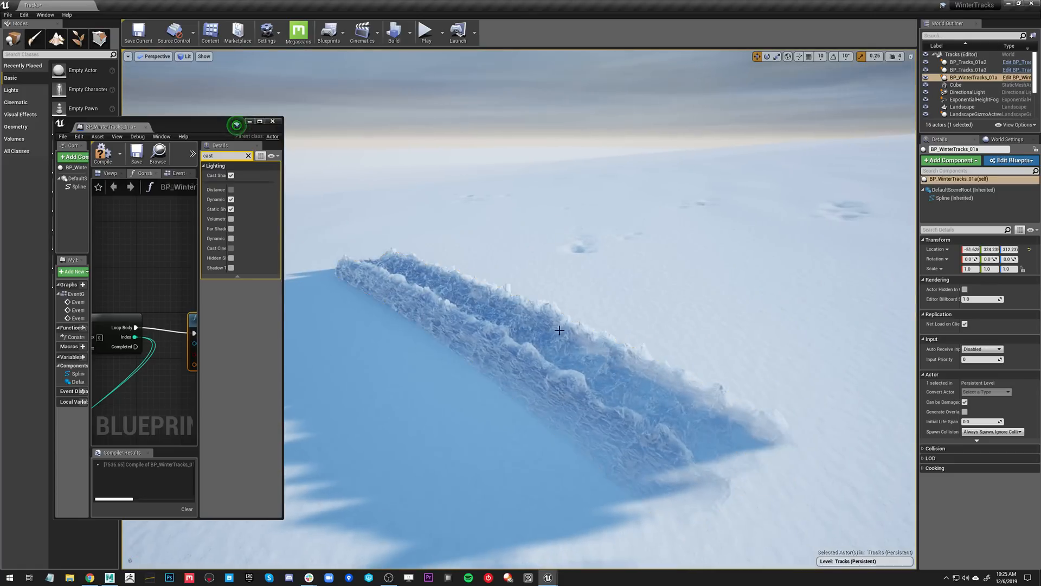
{"action": "mouse_move", "coordinate": [560, 330]}
{"action": "right_mouse_down"}
{"action": "mouse_move", "coordinate": [504, 331]}
{"action": "mouse_move", "coordinate": [683, 332]}
{"action": "mouse_move", "coordinate": [543, 327]}
{"action": "right_mouse_up"}
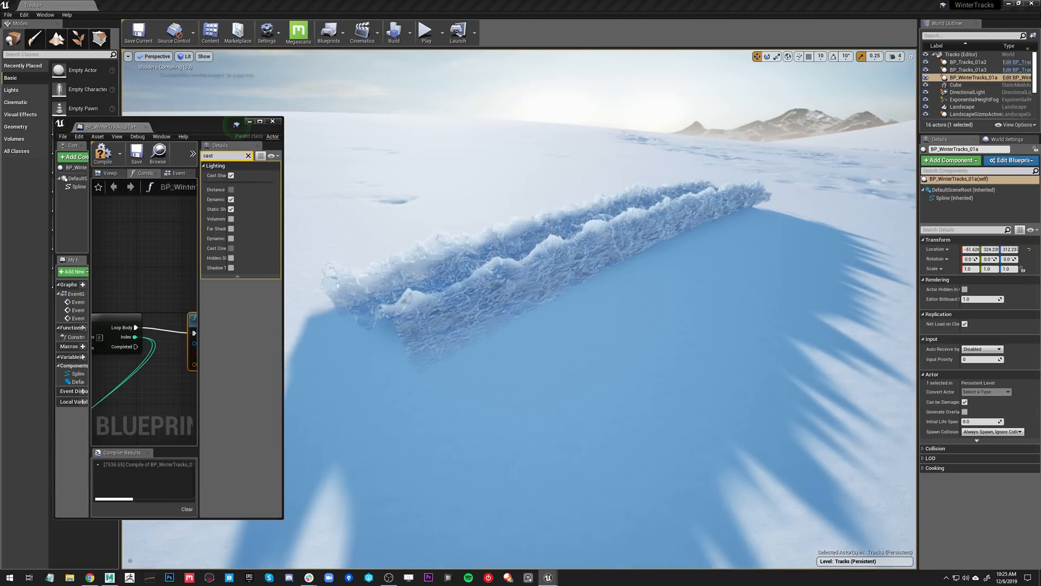
- Try Dither Amount default values of 20, 10 and 5 in the track material, and restore the value to 50
{"action": "left_click_drag", "start_coordinate": [1, 68], "coordinate": [186, 129]}
{"action": "right_click_drag", "start_coordinate": [233, 298], "coordinate": [190, 278]}
{"action": "scroll", "coordinate": [195, 277], "scroll_direction": "up", "scroll_amount": 6}
{"action": "left_click", "coordinate": [176, 276]}
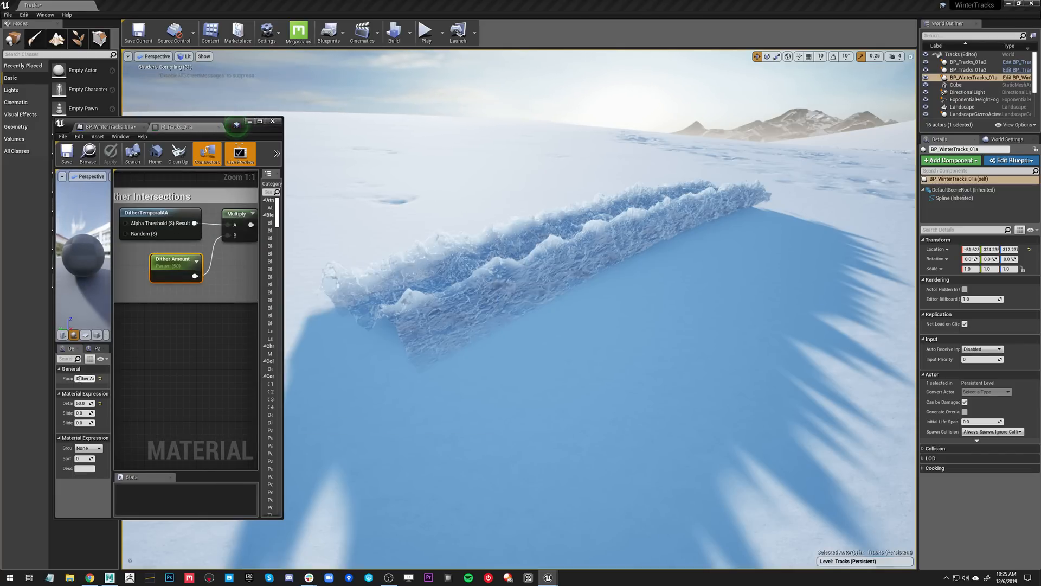
{"action": "left_click", "coordinate": [81, 403]}
{"action": "type", "text": "20"}
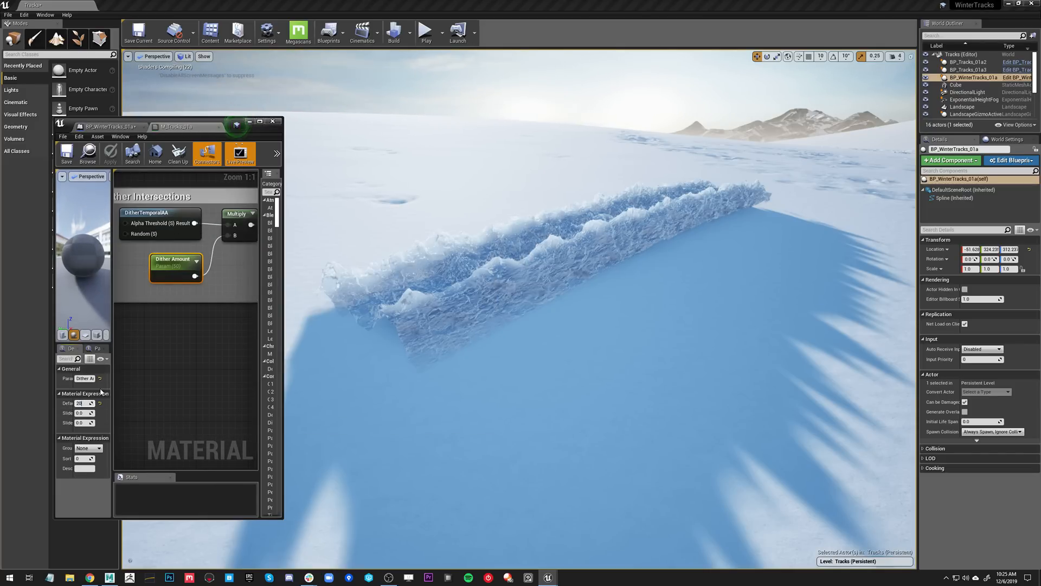
{"action": "key", "text": "Return"}
{"action": "type", "text": "10"}
{"action": "key", "text": "Return"}
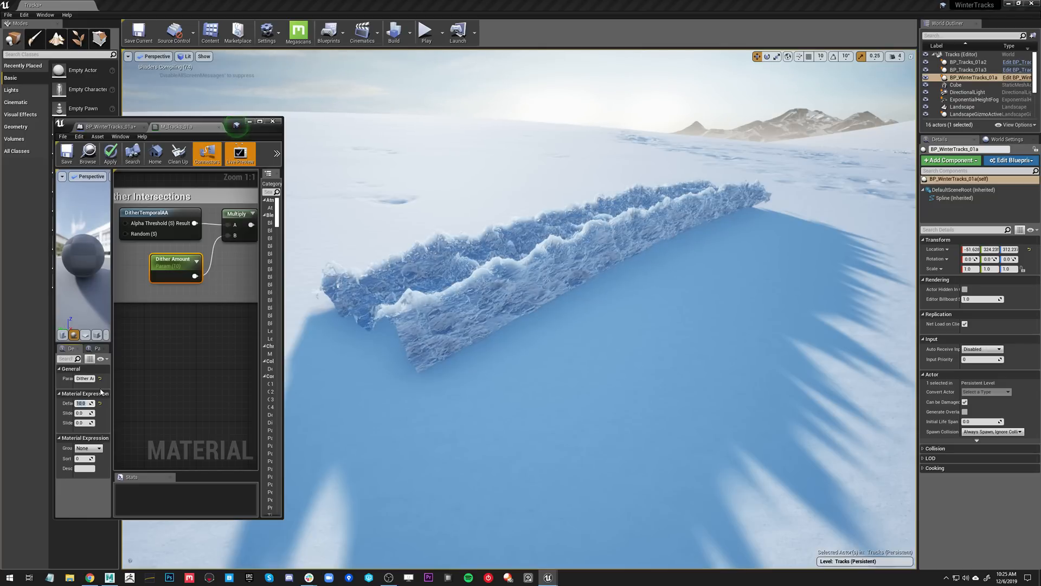
{"action": "type", "text": "5"}
{"action": "key", "text": "Return"}
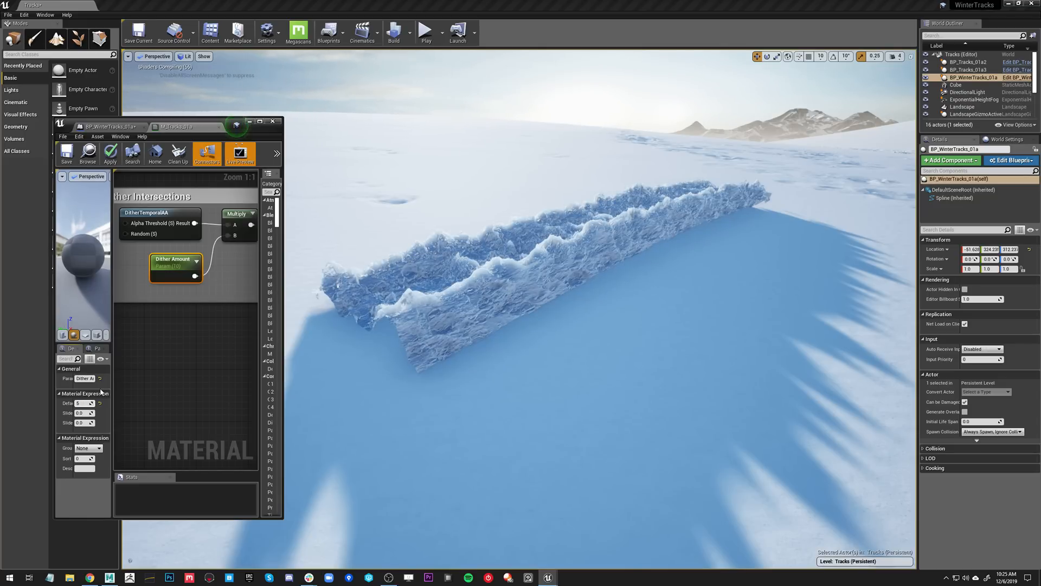
{"action": "type", "text": "50"}
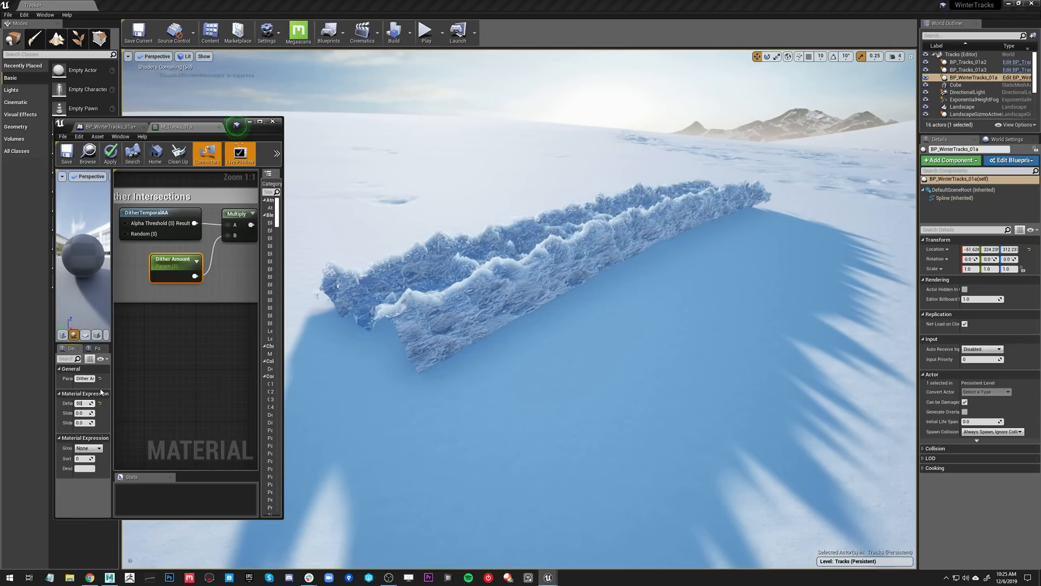
{"action": "key", "text": "Return"}
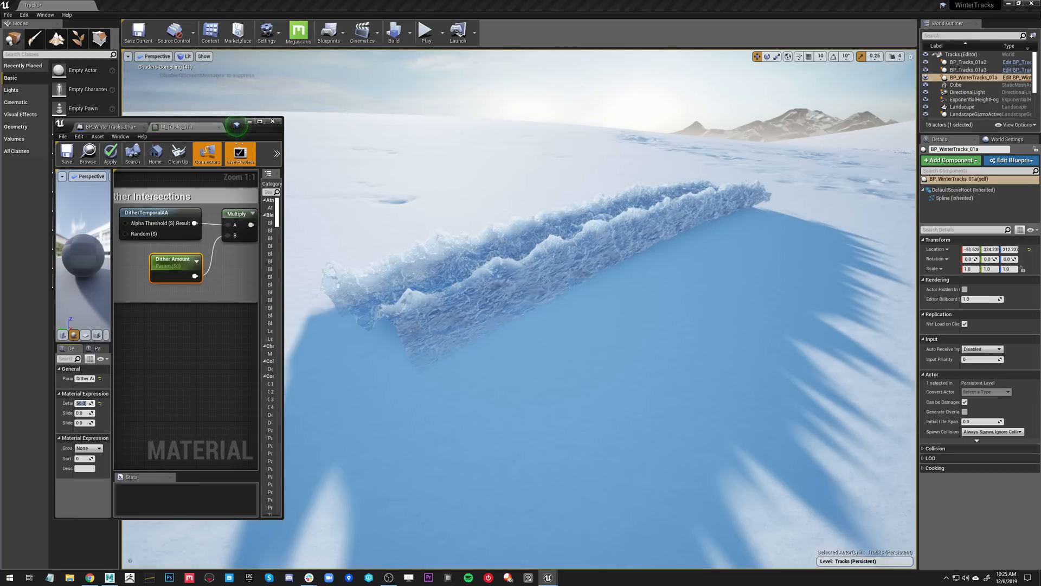
{"action": "left_click", "coordinate": [236, 125]}
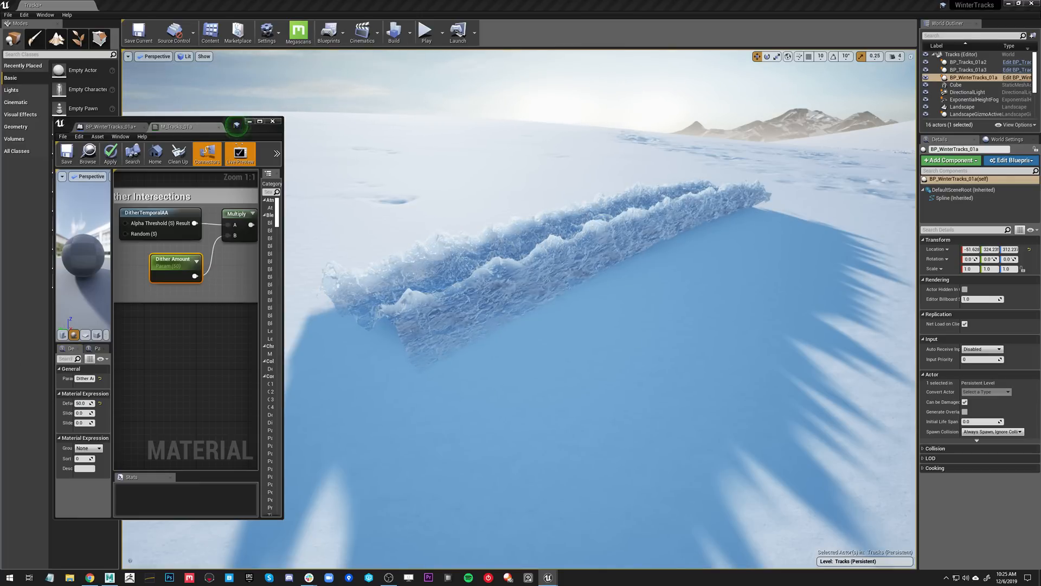
{"action": "left_click_drag", "start_coordinate": [0, 106], "coordinate": [0, 233]}
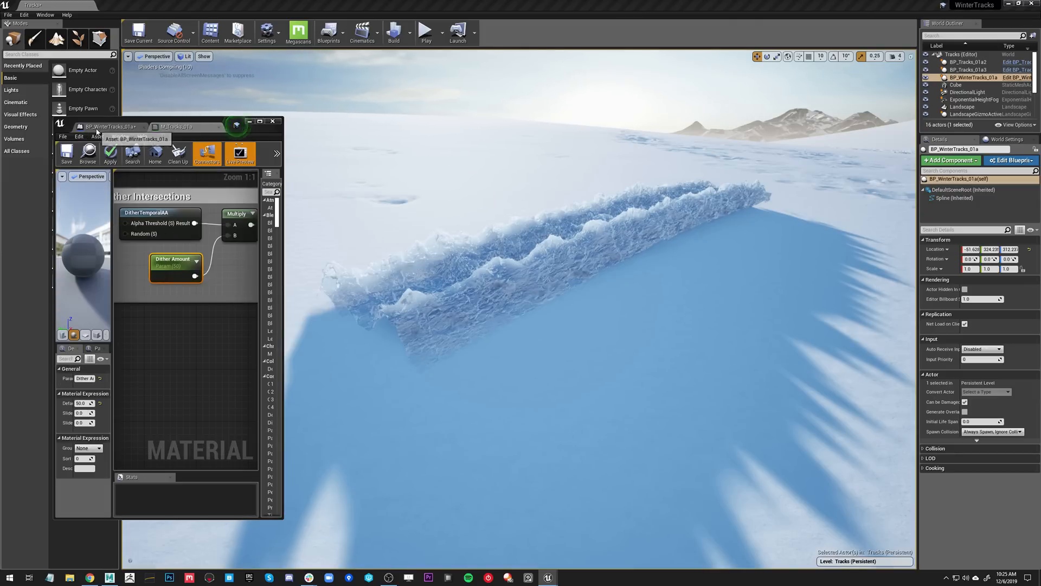
- Disable Cast Shadow on the blueprint's Add Spline Mesh Component node, and clear the window away to examine the track on the snow
{"action": "left_click", "coordinate": [109, 127]}
{"action": "left_click_drag", "start_coordinate": [287, 297], "coordinate": [521, 300]}
{"action": "right_click_drag", "start_coordinate": [295, 308], "coordinate": [234, 290]}
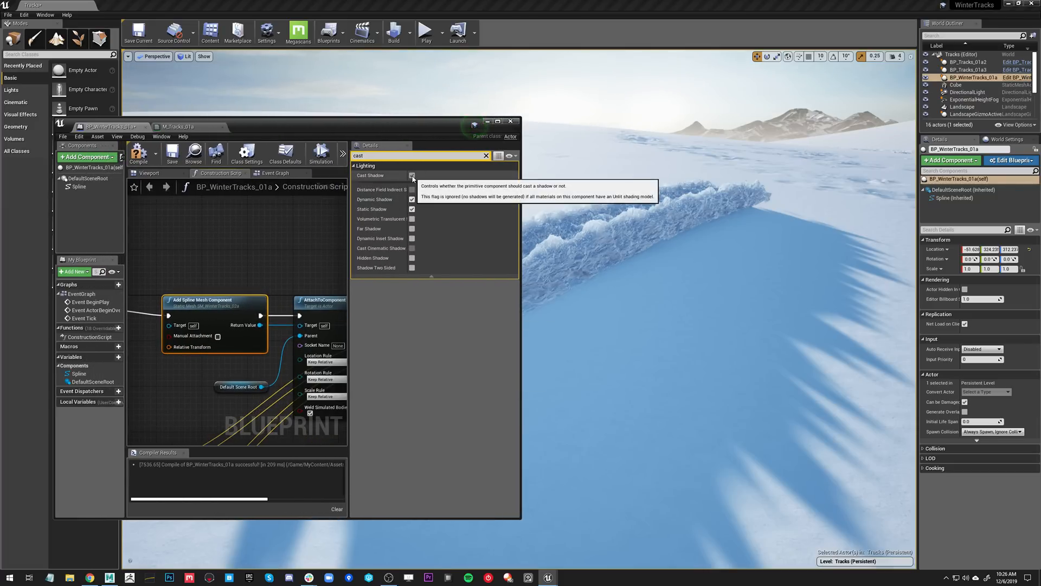
{"action": "left_click", "coordinate": [412, 176]}
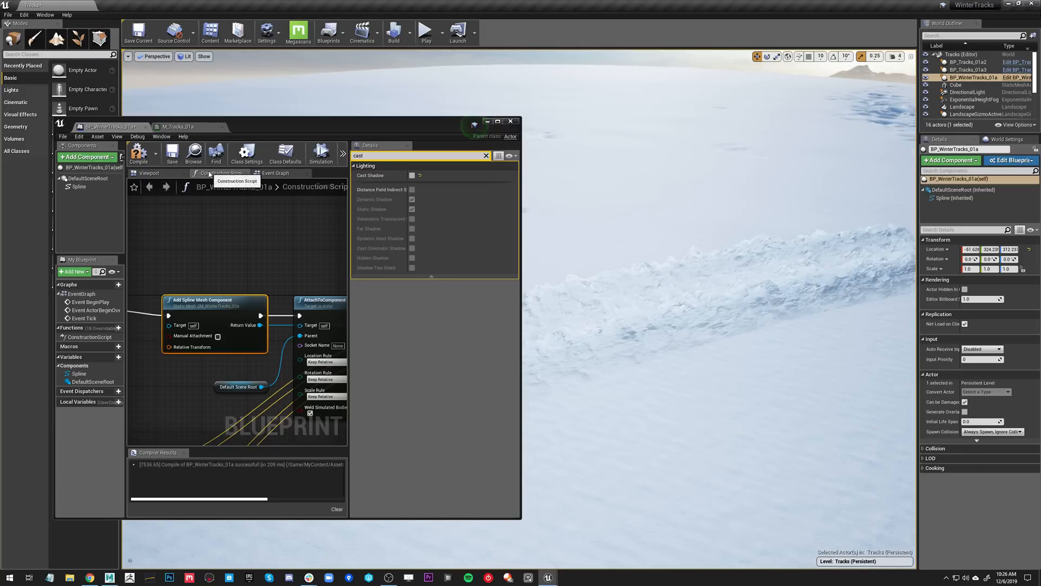
{"action": "left_click_drag", "start_coordinate": [312, 125], "coordinate": [0, 181]}
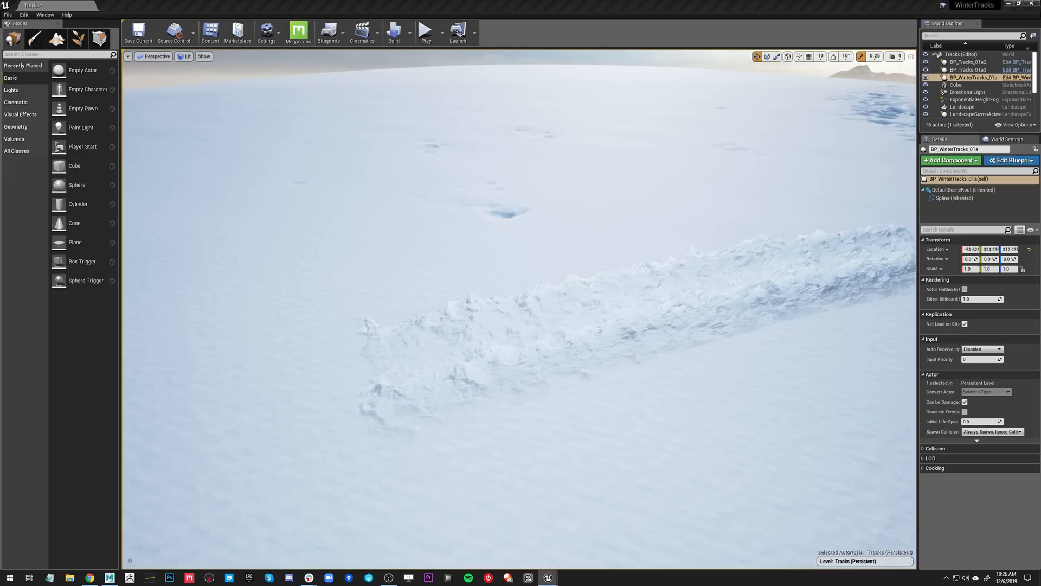
{"action": "right_click_drag", "start_coordinate": [519, 309], "coordinate": [681, 306]}
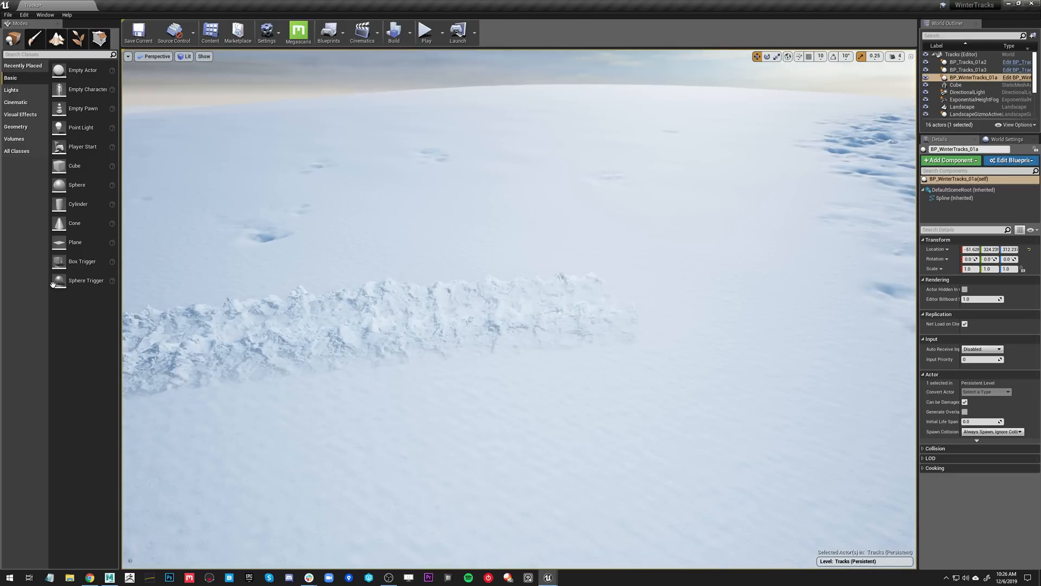
- Show the editor overlays, inspect the ends of the BP_WinterTracks_01a track, and delete that track from the level
{"action": "key", "text": "g"}
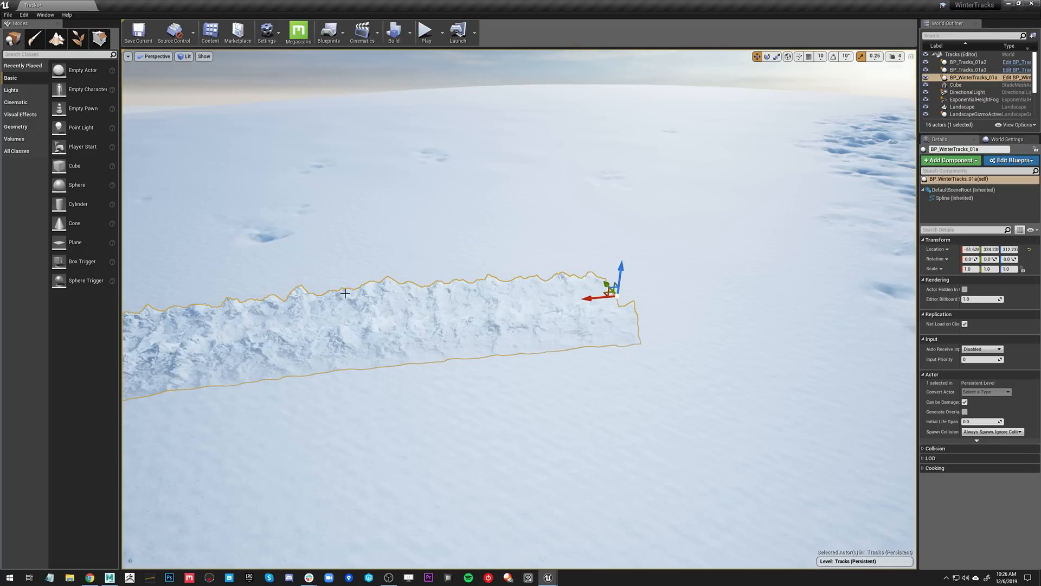
{"action": "right_click_drag", "start_coordinate": [391, 288], "coordinate": [349, 278]}
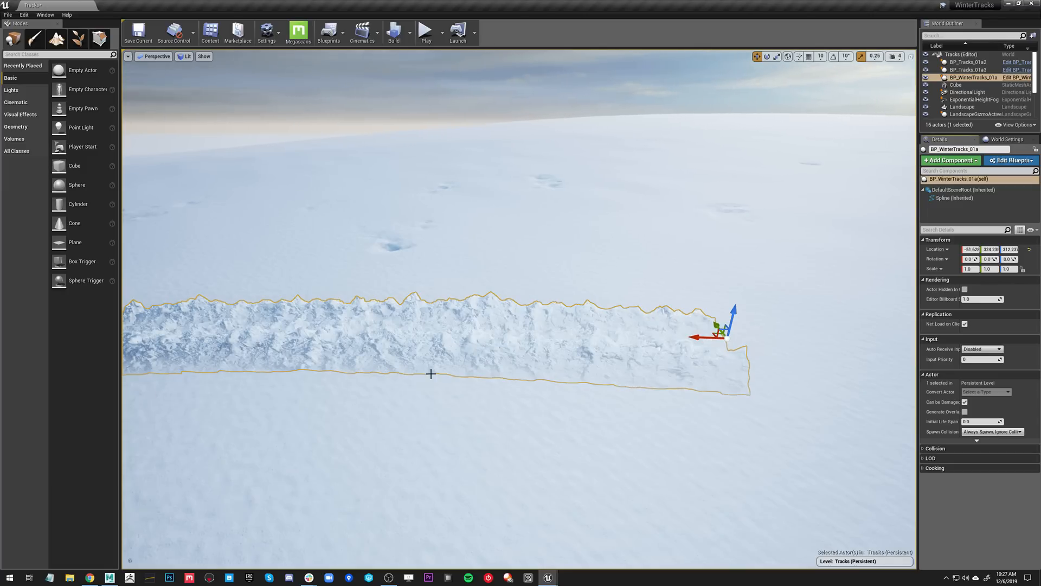
{"action": "right_click_drag", "start_coordinate": [800, 362], "coordinate": [767, 348]}
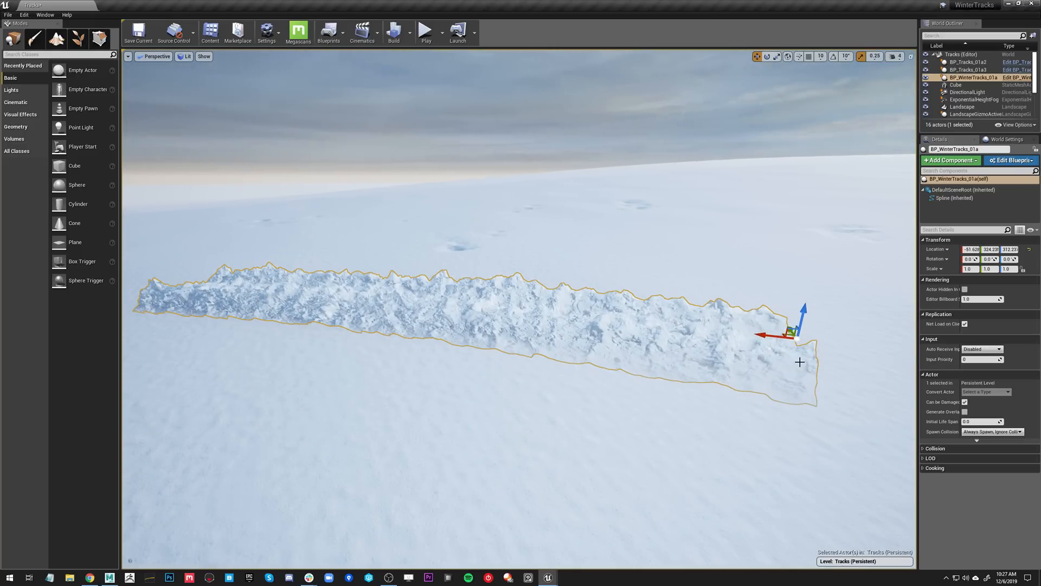
{"action": "right_click_drag", "start_coordinate": [668, 350], "coordinate": [625, 351]}
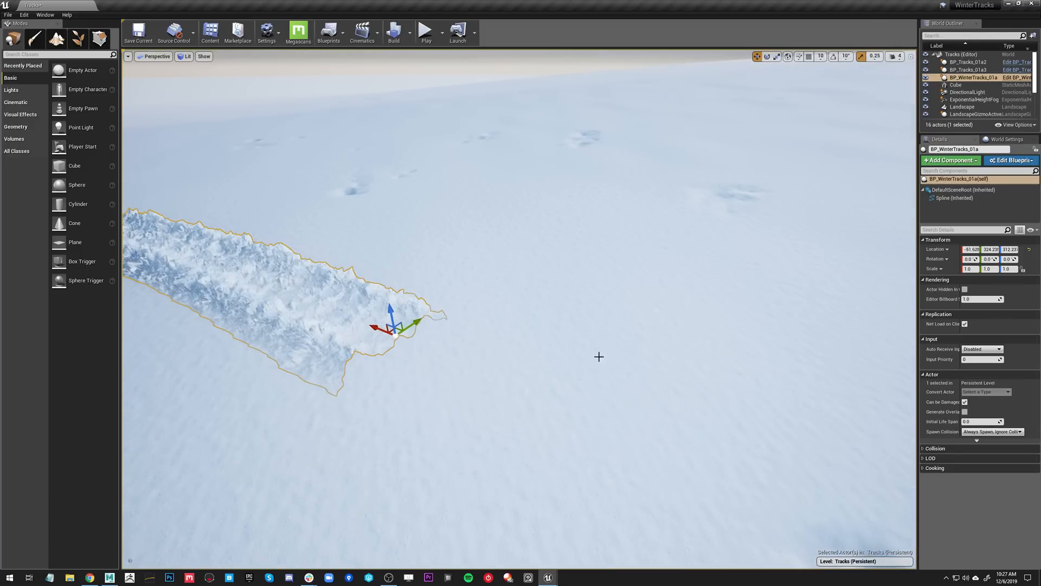
{"action": "mouse_move", "coordinate": [433, 358]}
{"action": "right_mouse_down"}
{"action": "mouse_move", "coordinate": [520, 325]}
{"action": "mouse_move", "coordinate": [515, 339]}
{"action": "mouse_move", "coordinate": [461, 342]}
{"action": "mouse_move", "coordinate": [444, 364]}
{"action": "right_mouse_up"}
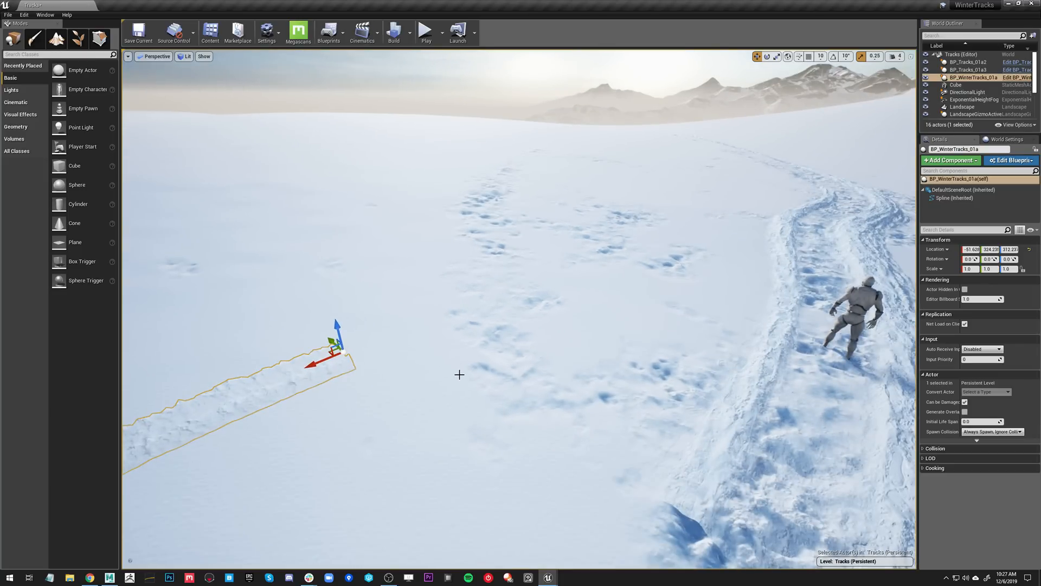
{"action": "key", "text": "Delete"}
- Examine the existing tracks around the mannequin and how they sit in the landscape
{"action": "left_click", "coordinate": [657, 418]}
{"action": "right_click_drag", "start_coordinate": [658, 418], "coordinate": [489, 393]}
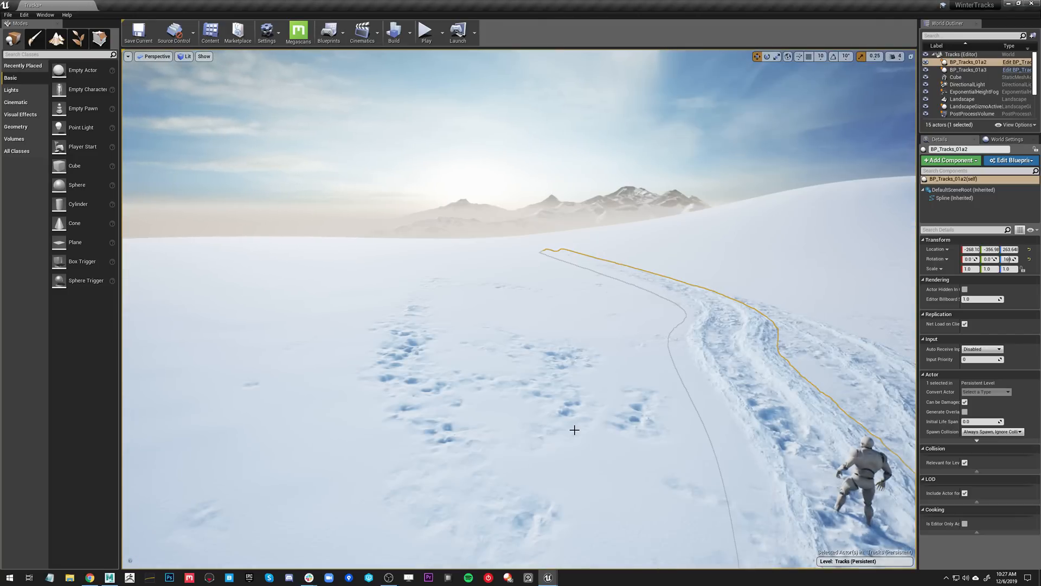
{"action": "right_click_drag", "start_coordinate": [515, 447], "coordinate": [390, 421]}
{"action": "left_click", "coordinate": [390, 422]}
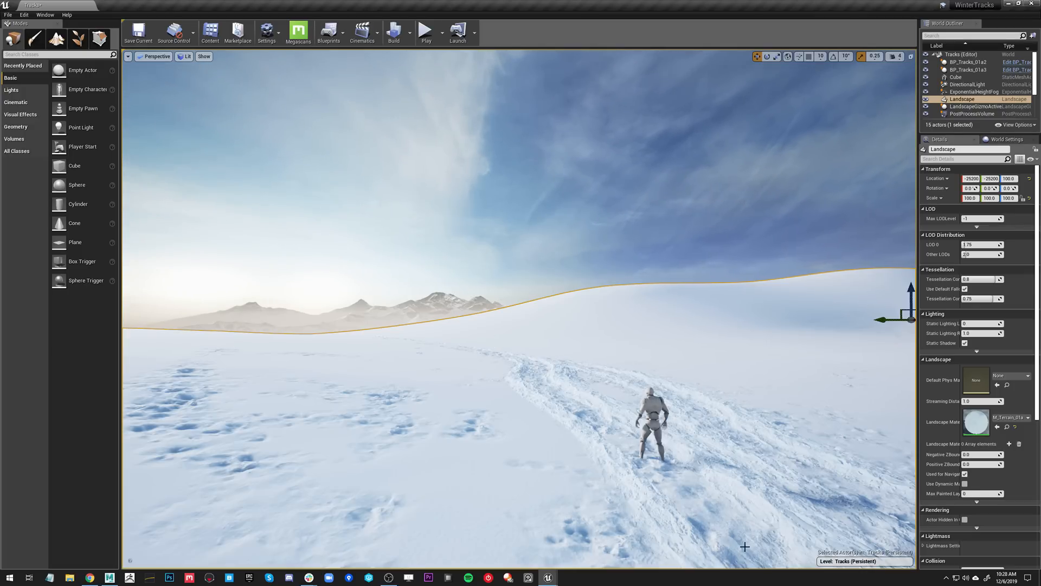
{"action": "left_click", "coordinate": [656, 500]}
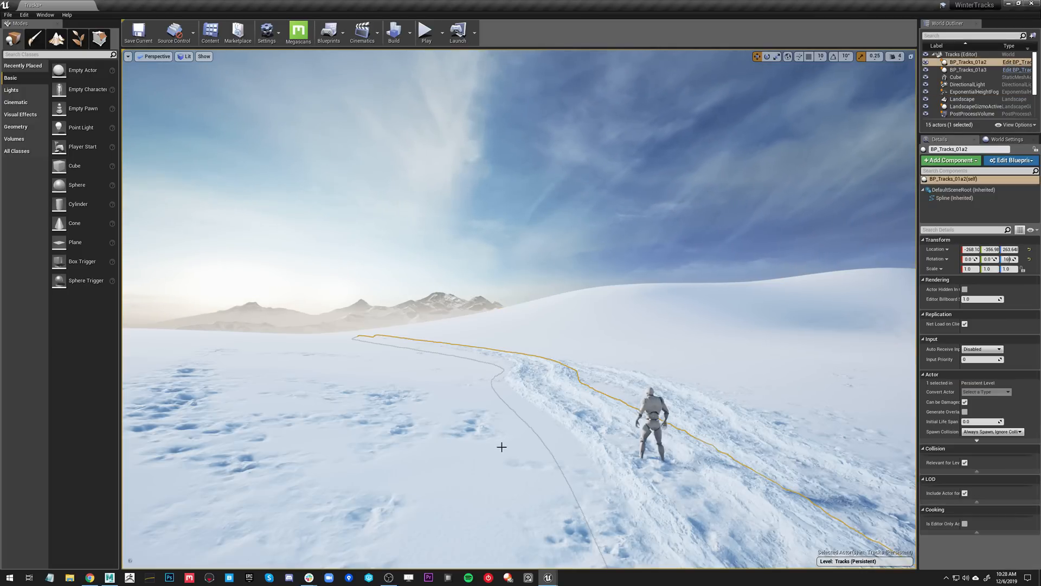
{"action": "right_click_drag", "start_coordinate": [657, 500], "coordinate": [683, 516]}
{"action": "right_click_drag", "start_coordinate": [502, 441], "coordinate": [515, 435]}
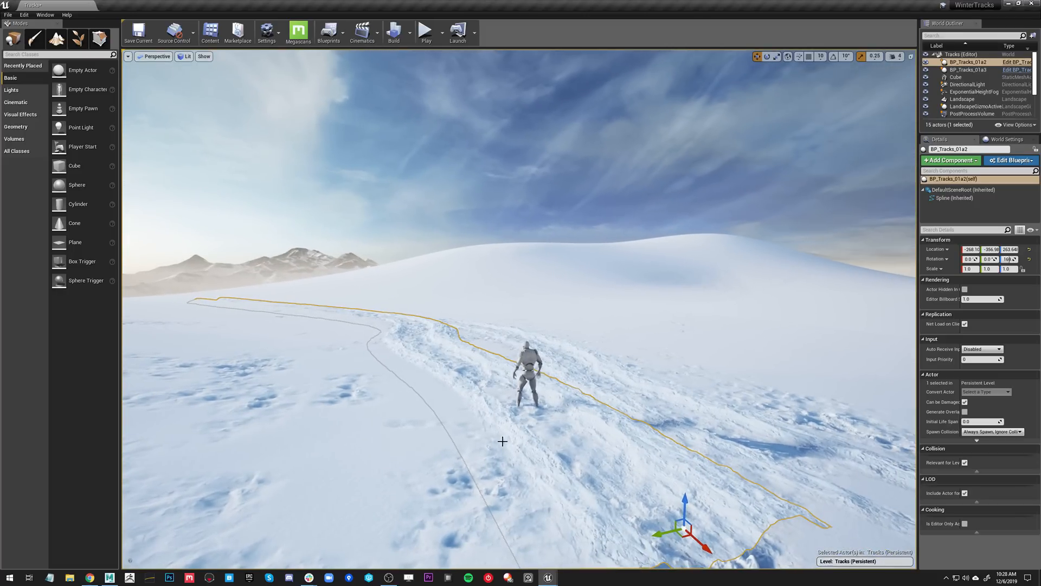
{"action": "right_click_drag", "start_coordinate": [595, 442], "coordinate": [578, 434]}
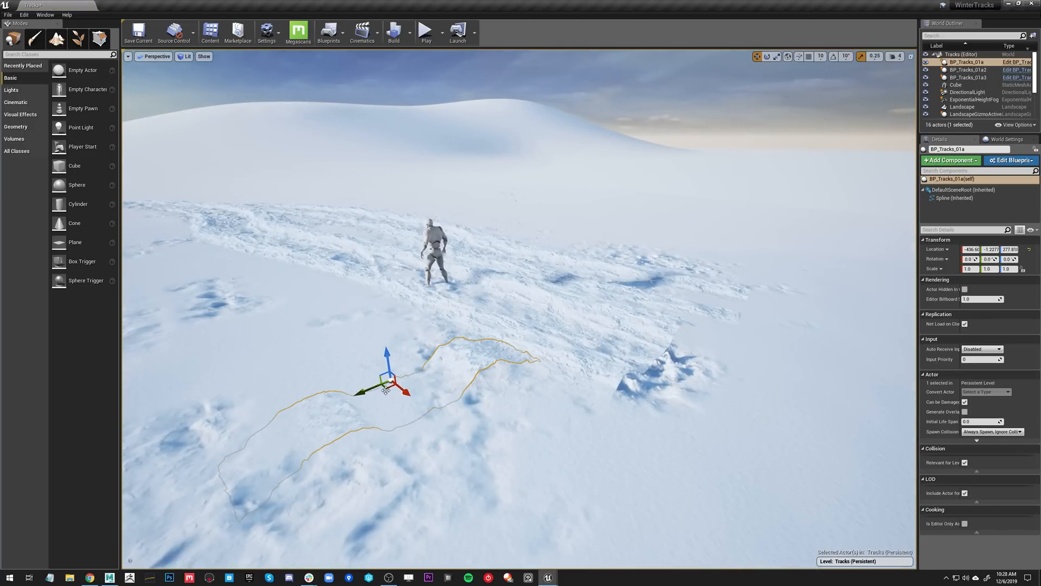
- Move and rotate the newly placed BP_Tracks_01a track so it lies near the existing tracks, and show the editor overlays
{"action": "left_click_drag", "start_coordinate": [385, 389], "coordinate": [558, 392]}
{"action": "key", "text": "e"}
{"action": "left_click_drag", "start_coordinate": [567, 447], "coordinate": [467, 447]}
{"action": "key", "text": "w"}
{"action": "left_click_drag", "start_coordinate": [563, 429], "coordinate": [589, 495]}
{"action": "key", "text": "g"}
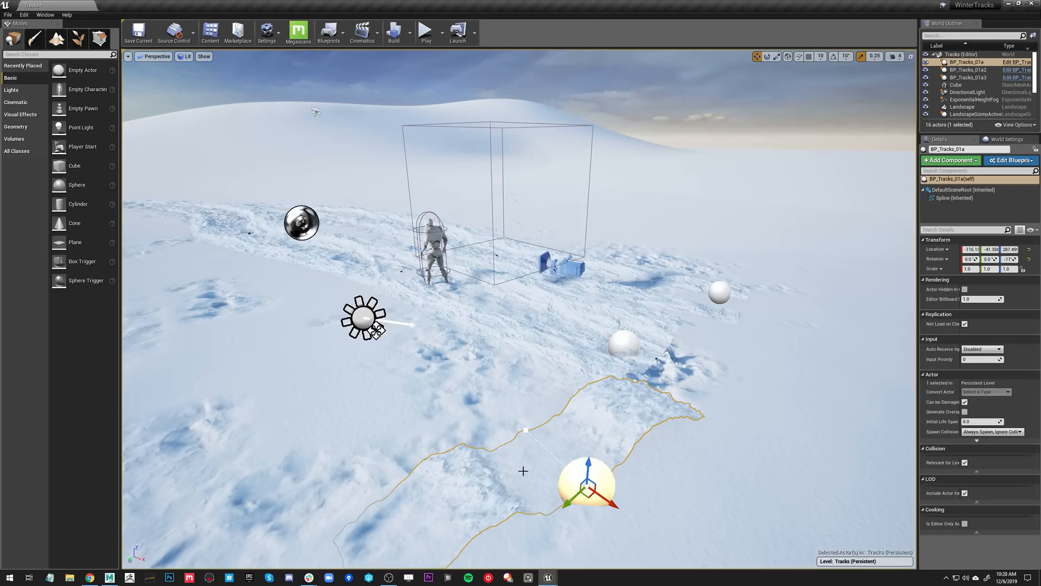
- Extend the BP_Tracks_01a spline from its far end across the snow, alongside the existing tracks
{"action": "left_click", "coordinate": [525, 430]}
{"action": "left_click_drag", "start_coordinate": [524, 440], "coordinate": [271, 315]}
{"action": "right_click_drag", "start_coordinate": [274, 315], "coordinate": [425, 381]}
{"action": "left_click_drag", "start_coordinate": [417, 389], "coordinate": [162, 318]}
{"action": "right_click_drag", "start_coordinate": [277, 314], "coordinate": [286, 289]}
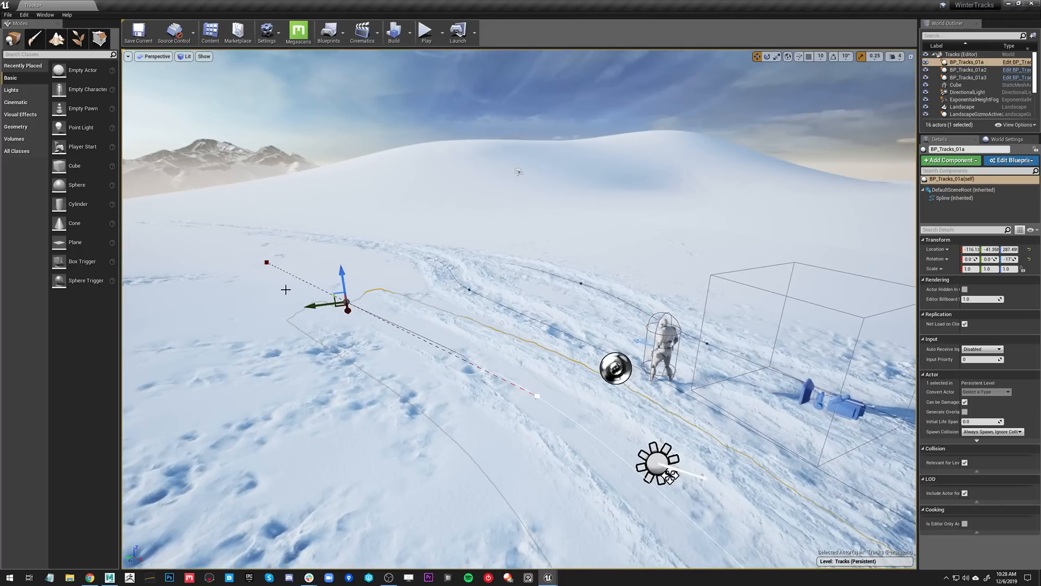
- Raise the far end spline point and its neighbouring point slightly so the track sits above the terrain
{"action": "left_click_drag", "start_coordinate": [340, 279], "coordinate": [340, 269]}
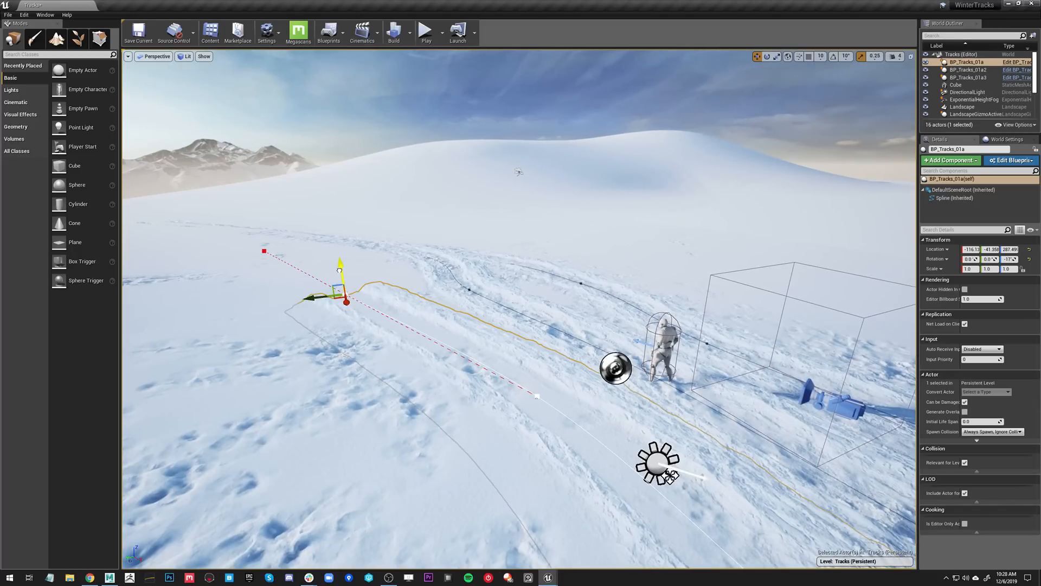
{"action": "left_click", "coordinate": [537, 395]}
{"action": "left_click_drag", "start_coordinate": [538, 368], "coordinate": [538, 360]}
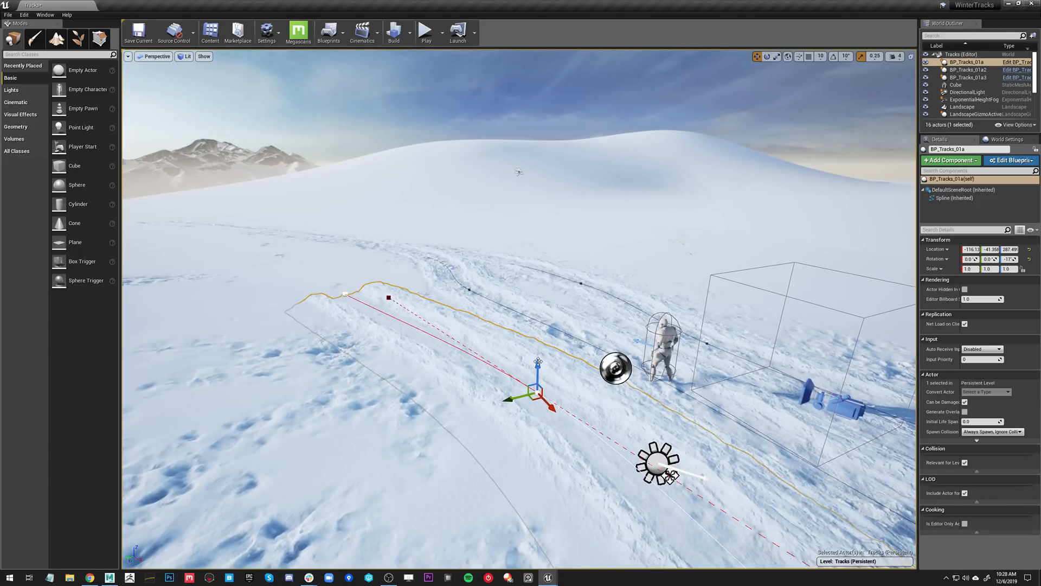
- Stretch the far end of the BP_Tracks_01a spline farther into the distance, and select the spline point in the foreground
{"action": "left_click", "coordinate": [343, 296]}
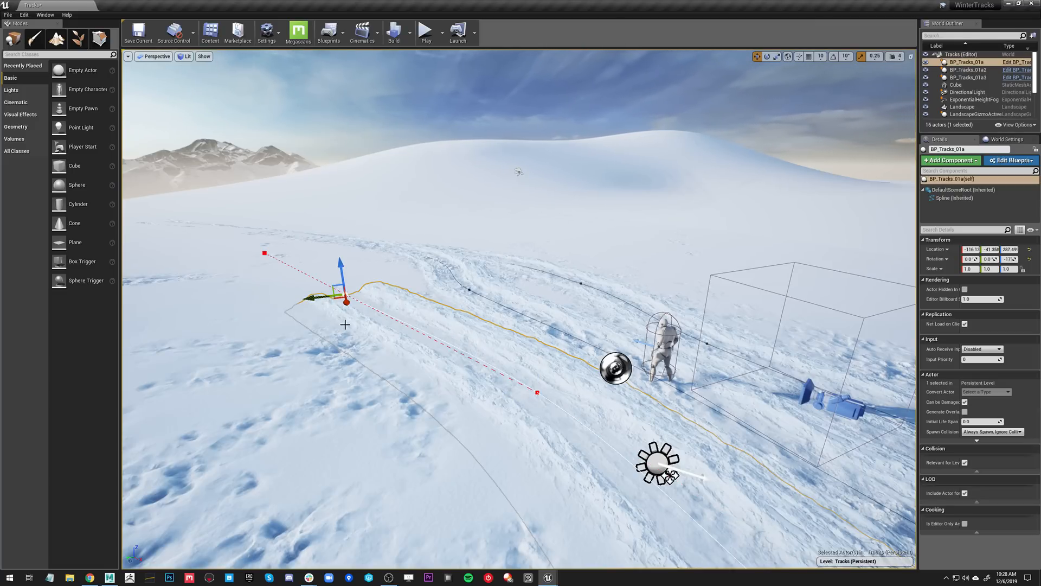
{"action": "right_click_drag", "start_coordinate": [428, 394], "coordinate": [324, 441]}
{"action": "key", "text": "d"}
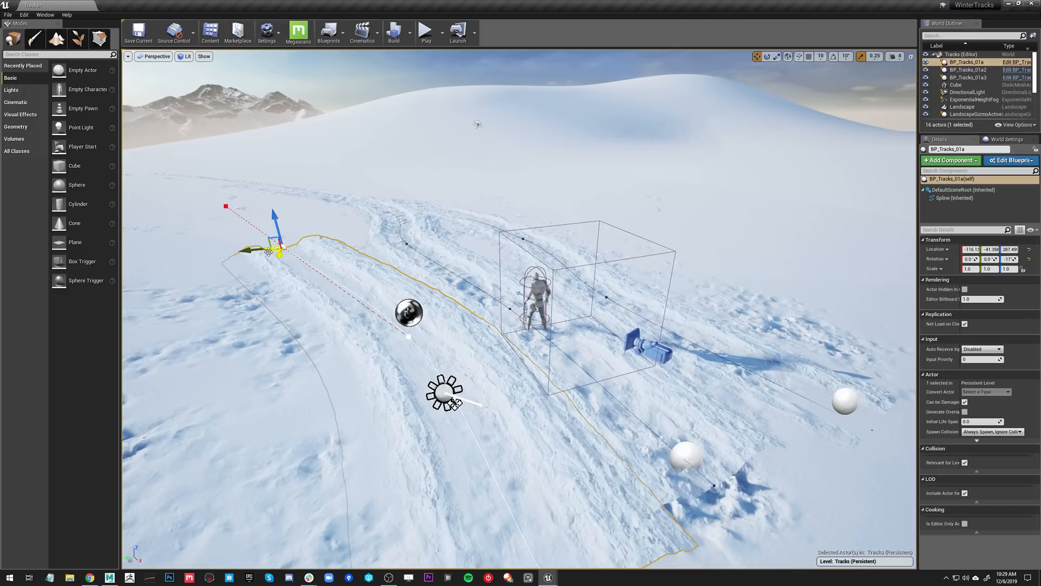
{"action": "left_click_drag", "start_coordinate": [270, 252], "coordinate": [141, 155]}
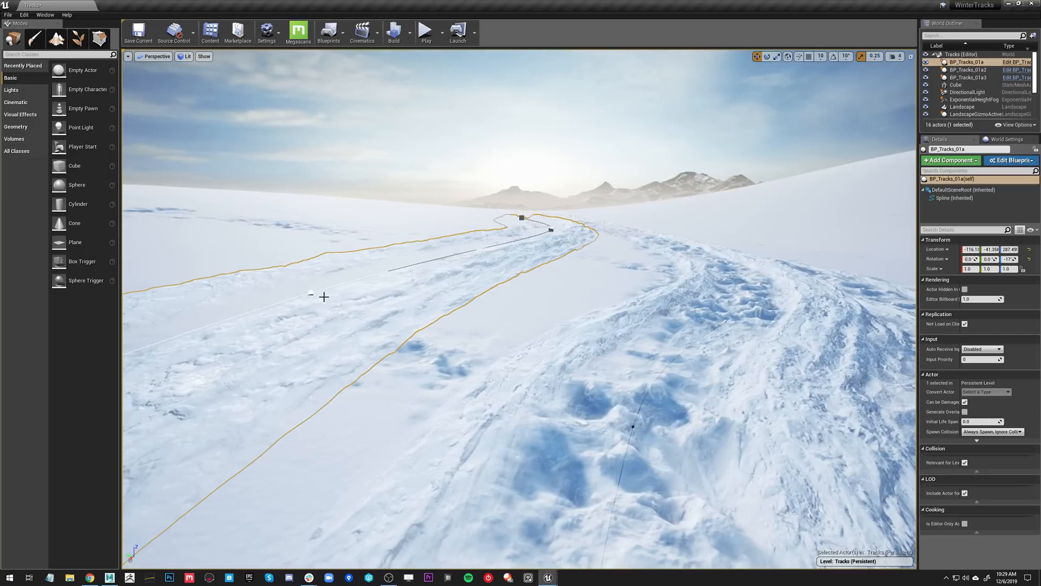
{"action": "left_click", "coordinate": [311, 294]}
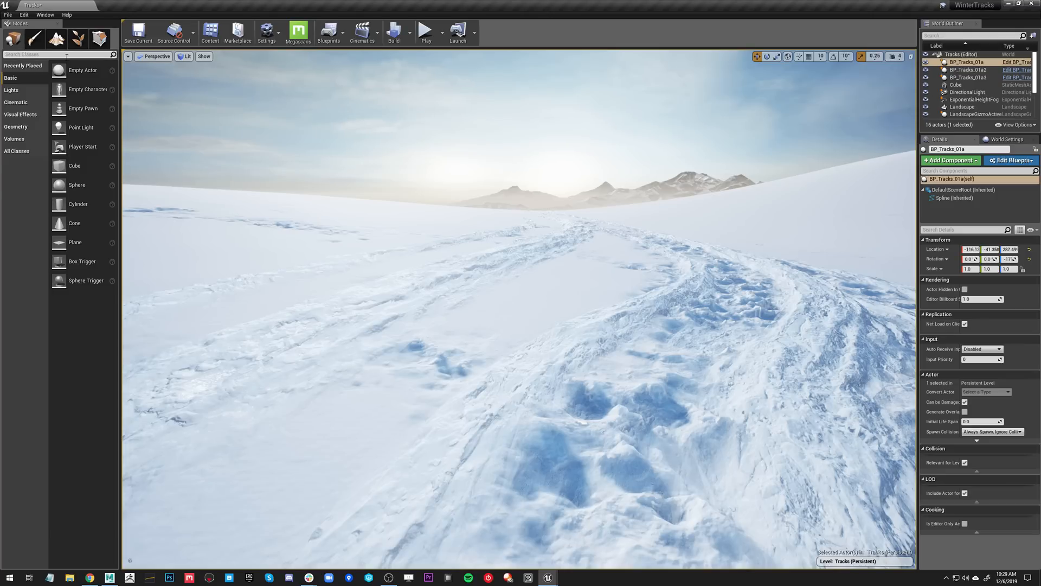
- Switch to landscape painting and choose the DirtySnow layer for the snow around the tracks
{"action": "left_click", "coordinate": [56, 38]}
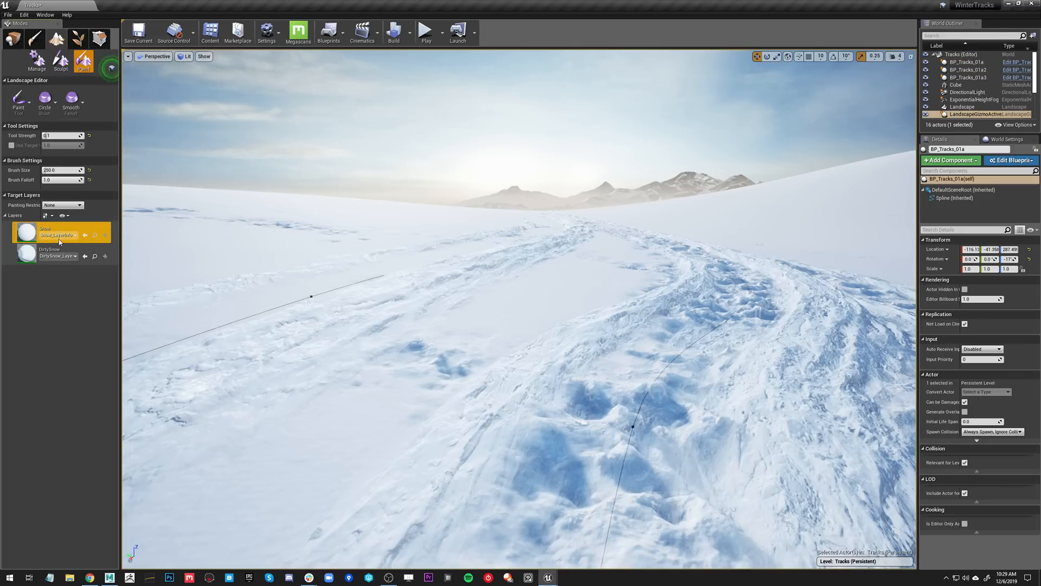
{"action": "left_click", "coordinate": [64, 250]}
{"action": "key", "text": "w"}
{"action": "mouse_move", "coordinate": [436, 279]}
{"action": "right_mouse_down"}
{"action": "mouse_move", "coordinate": [440, 374]}
{"action": "mouse_move", "coordinate": [392, 331]}
{"action": "right_mouse_up"}
{"action": "key", "text": "s"}
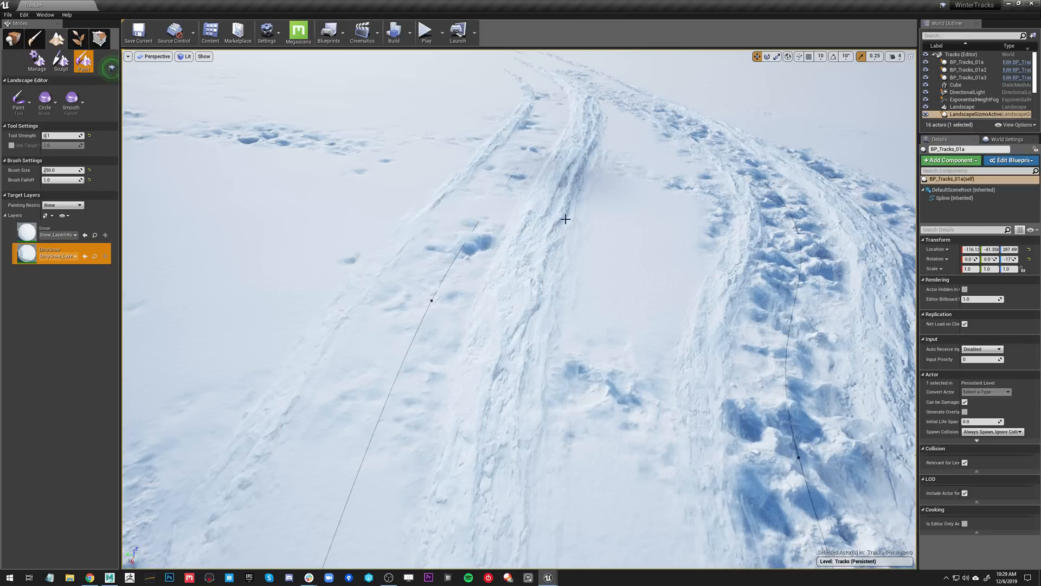
- Examine the extended tracks from behind the mannequin with the editor overlays hidden
{"action": "mouse_move", "coordinate": [564, 240]}
{"action": "right_mouse_down"}
{"action": "mouse_move", "coordinate": [613, 225]}
{"action": "mouse_move", "coordinate": [421, 244]}
{"action": "right_mouse_up"}
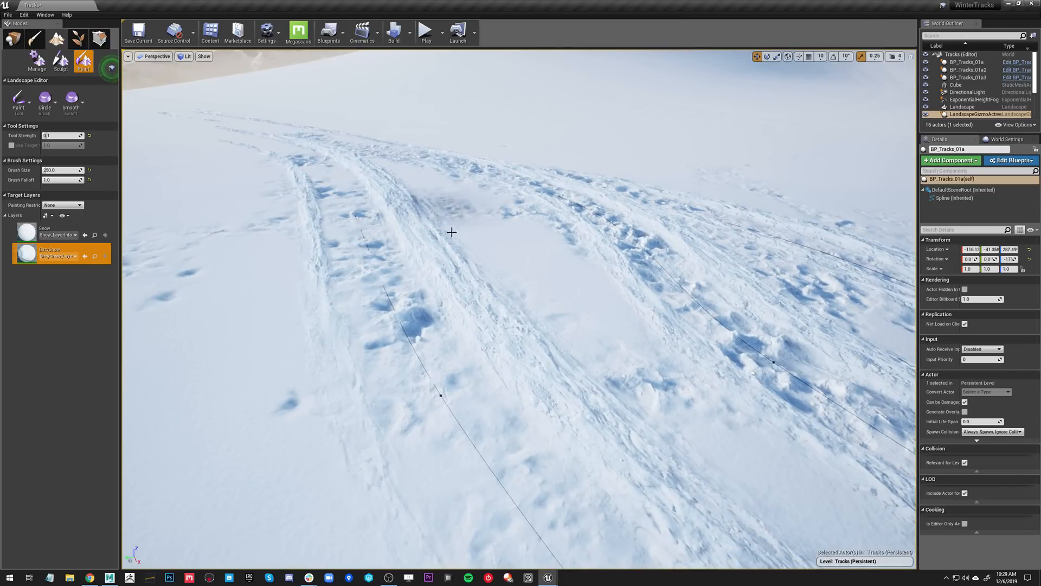
{"action": "right_click_drag", "start_coordinate": [612, 306], "coordinate": [612, 307]}
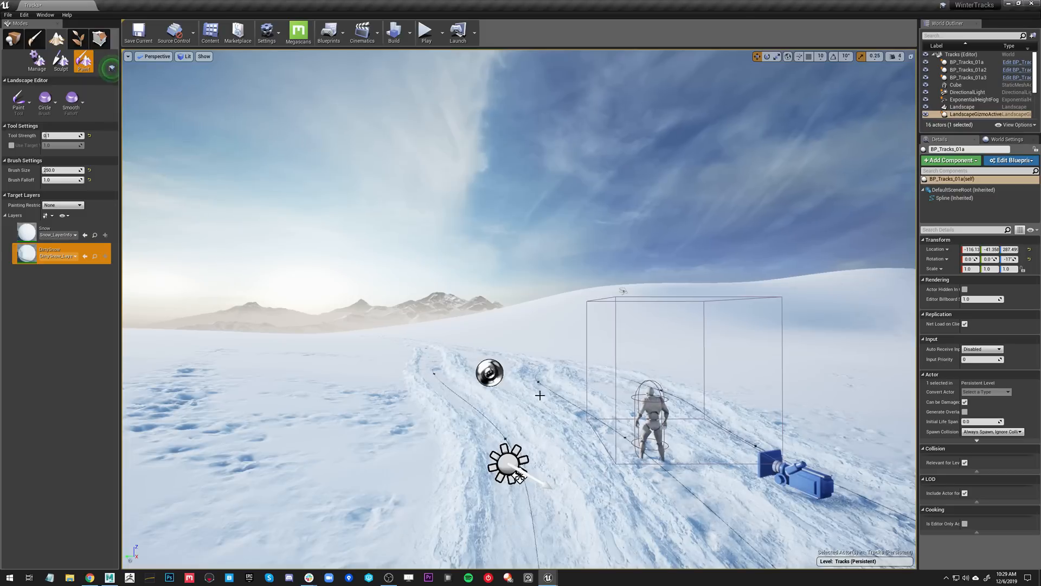
{"action": "key", "text": "g"}
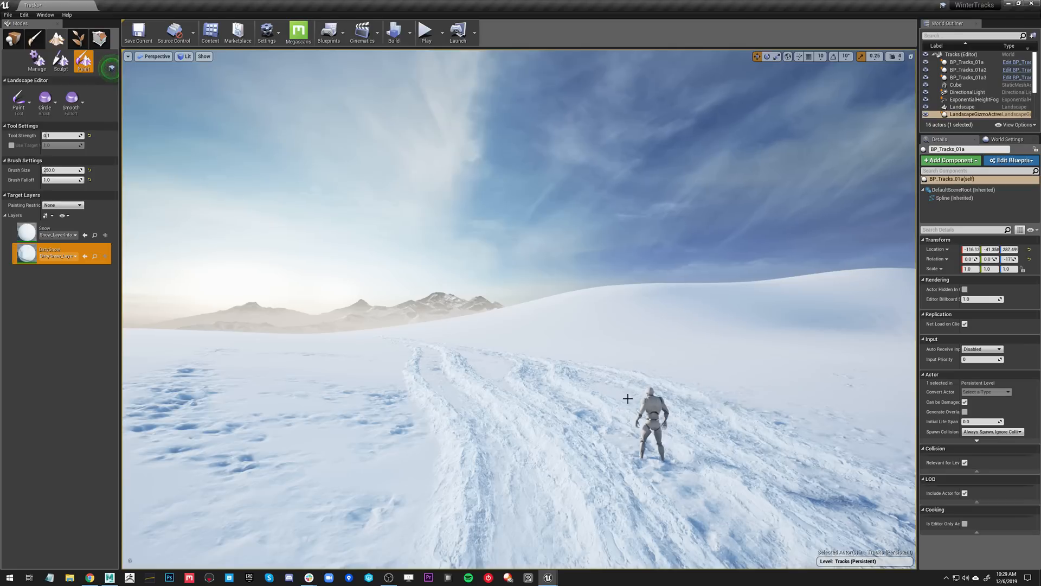
- Leave landscape painting for actor placement, select the BP_Tracks_01a spline and view the tracks from several angles
{"action": "left_click", "coordinate": [13, 38]}
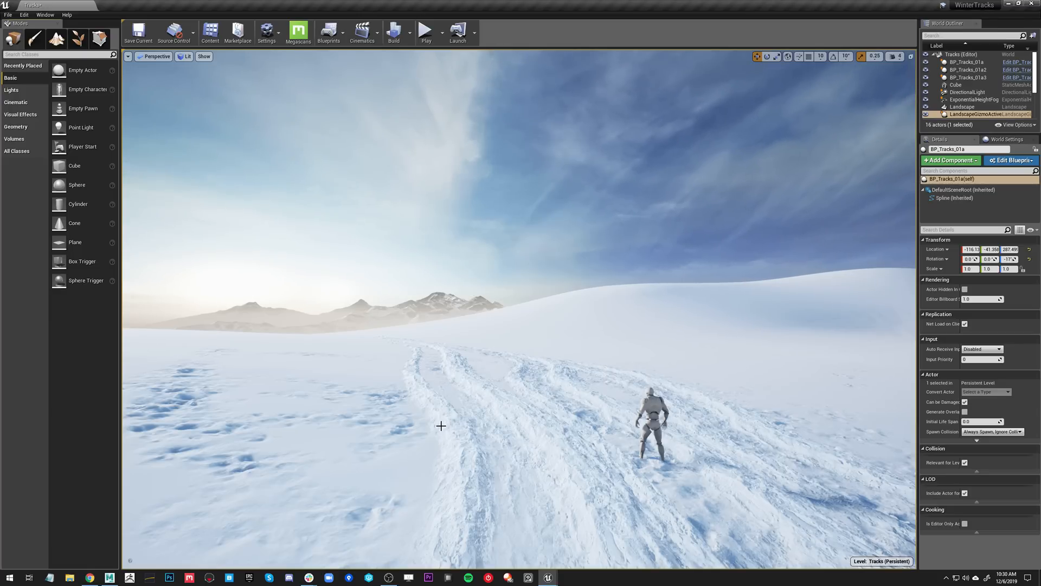
{"action": "left_click_drag", "start_coordinate": [448, 417], "coordinate": [282, 274], "text": "alt"}
{"action": "left_click", "coordinate": [467, 369]}
{"action": "key", "text": "g"}
{"action": "left_click", "coordinate": [351, 272]}
{"action": "left_click_drag", "start_coordinate": [394, 288], "coordinate": [459, 267], "text": "alt"}
{"action": "left_click_drag", "start_coordinate": [362, 269], "coordinate": [410, 288]}
{"action": "right_click_drag", "start_coordinate": [410, 288], "coordinate": [292, 287]}
{"action": "key", "text": "s"}
{"action": "right_click_drag", "start_coordinate": [356, 319], "coordinate": [332, 296]}
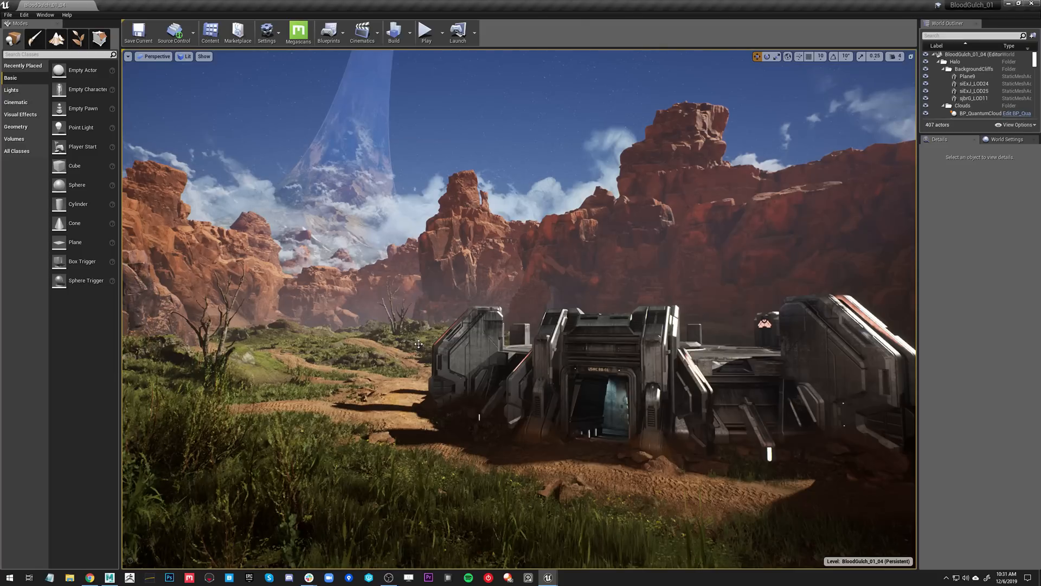
- Select the sandstone ground mesh and the BP_SandBorder_01a spline at the USMC RB-01 bunker's base to inspect their outlines
{"action": "right_click_drag", "start_coordinate": [419, 344], "coordinate": [457, 403]}
{"action": "key", "text": "w"}
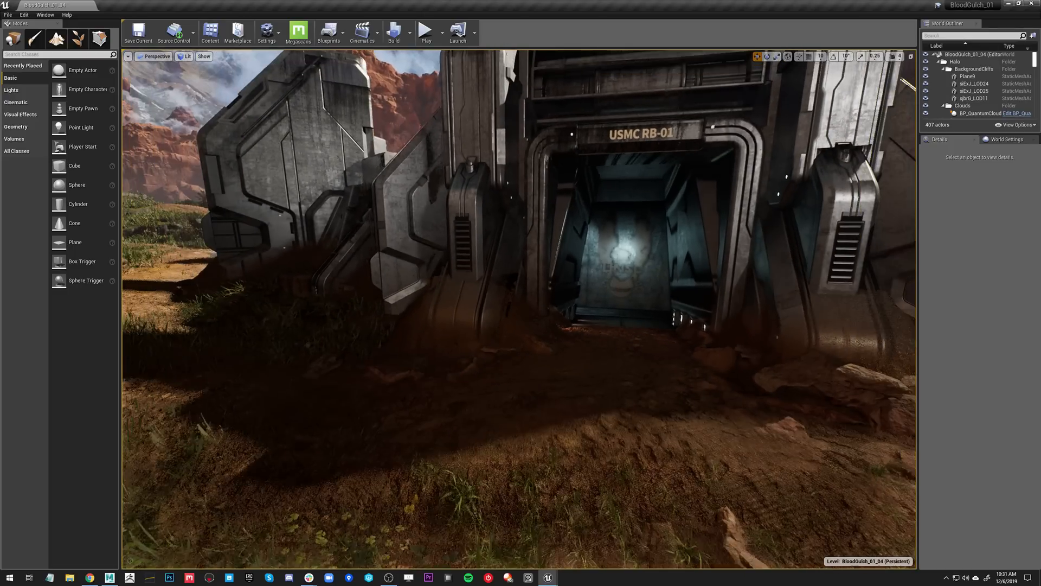
{"action": "left_click", "coordinate": [456, 374]}
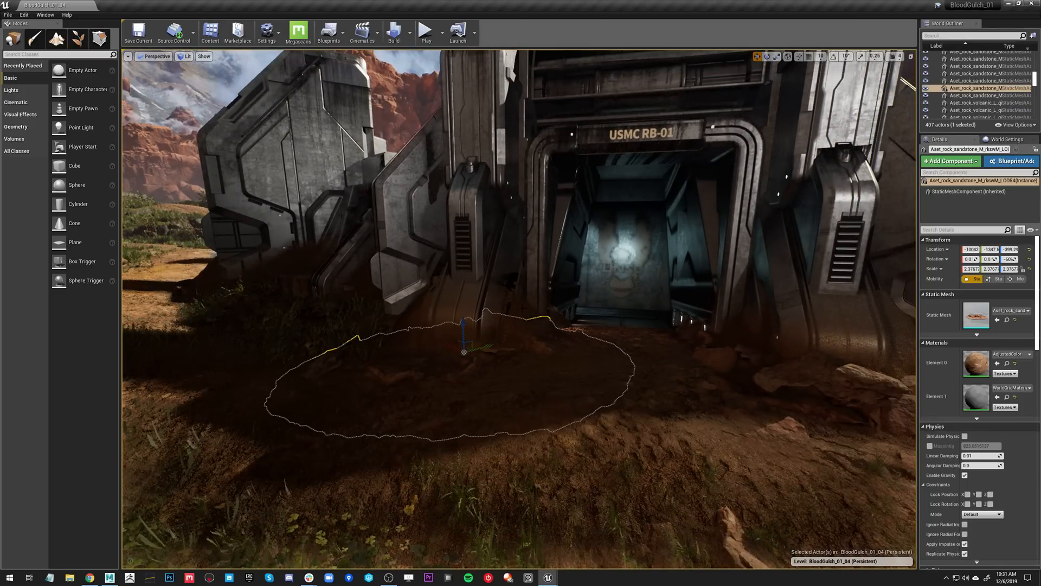
{"action": "left_click", "coordinate": [461, 317]}
{"action": "mouse_move", "coordinate": [461, 318]}
{"action": "right_mouse_down"}
{"action": "mouse_move", "coordinate": [407, 309]}
{"action": "mouse_move", "coordinate": [448, 306]}
{"action": "right_mouse_up"}
{"action": "key", "text": "g"}
{"action": "key", "text": "a"}
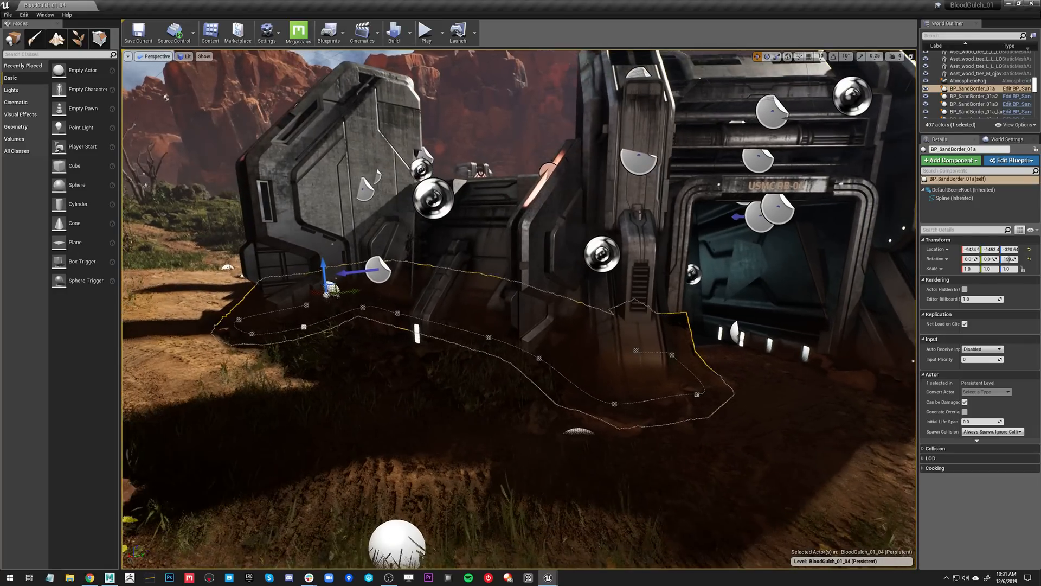
- Examine how the sand borders blend into the ground around the bunker with the editor overlays hidden
{"action": "key", "text": "g"}
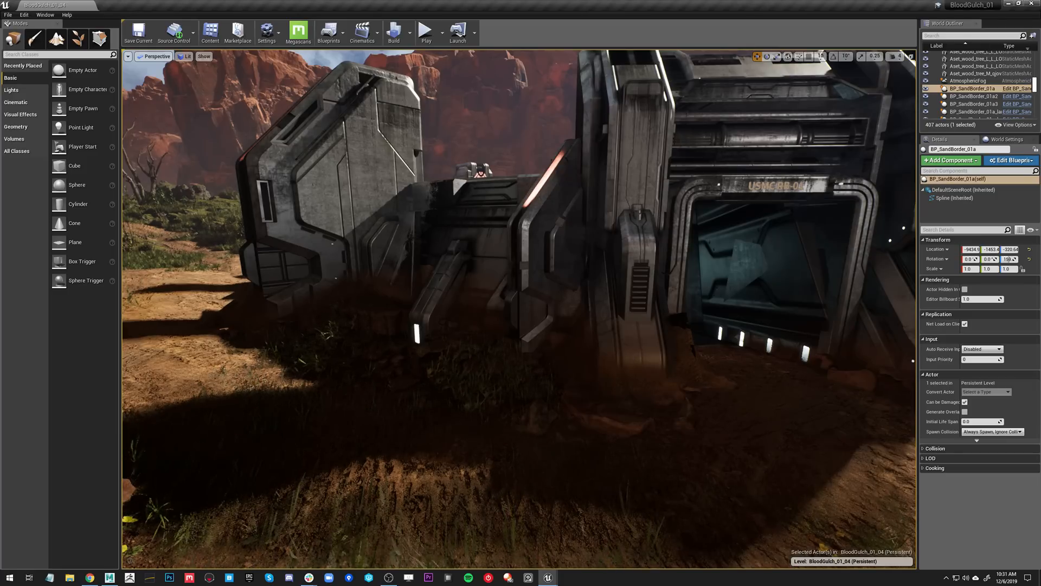
{"action": "key", "text": "d"}
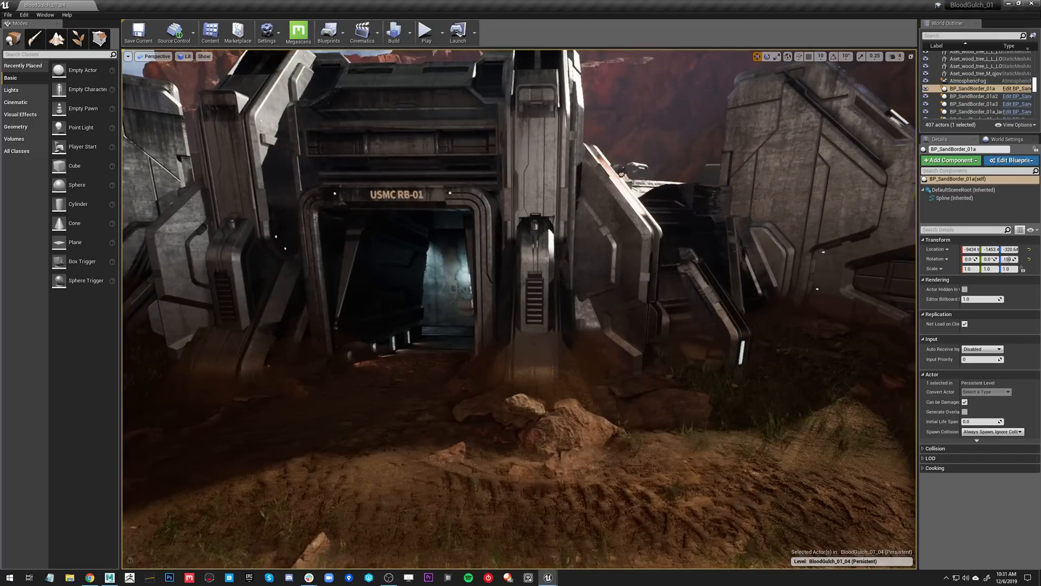
{"action": "key", "text": "s"}
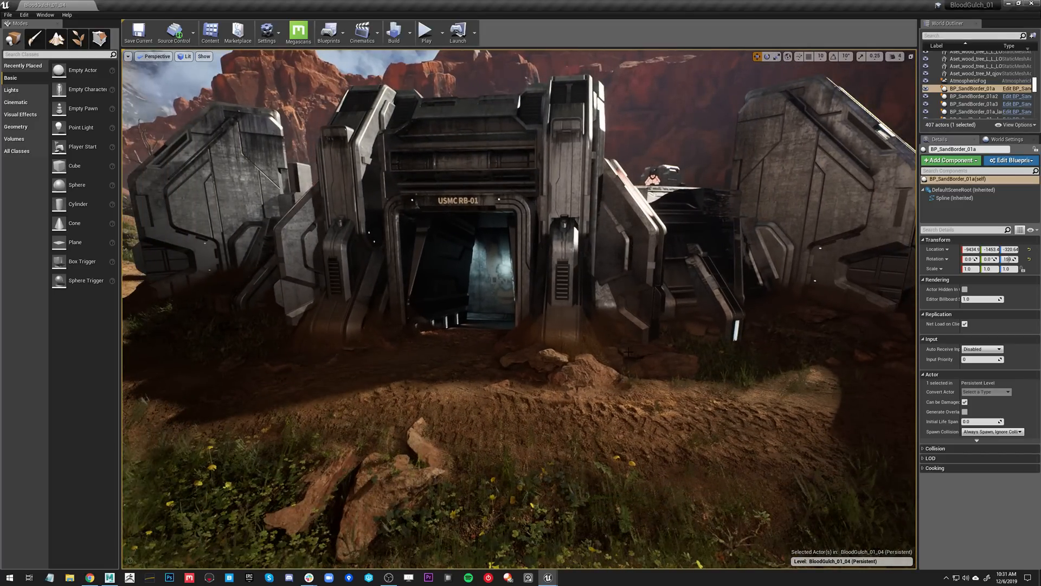
{"action": "right_click_drag", "start_coordinate": [537, 340], "coordinate": [502, 326]}
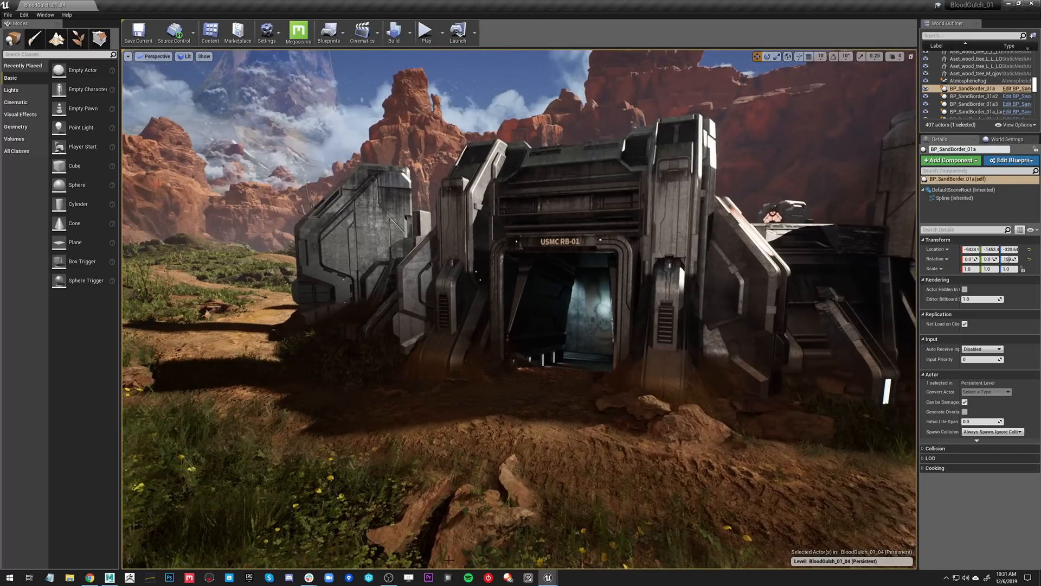
- Switch back to the WinterTracks project and examine the snow tracks around the mannequin
{"action": "mouse_move", "coordinate": [548, 577]}
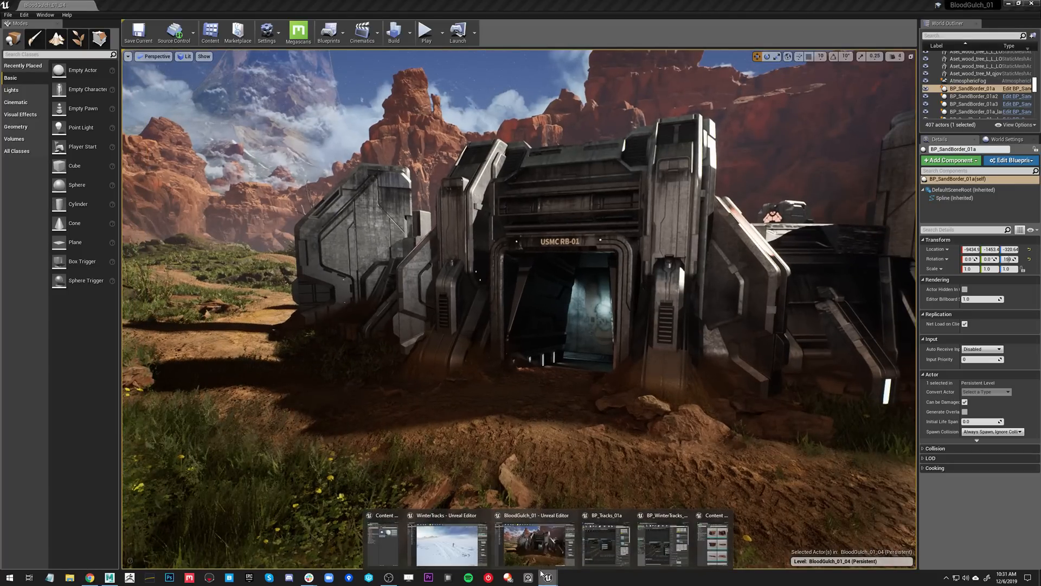
{"action": "left_click", "coordinate": [469, 554]}
{"action": "right_click_drag", "start_coordinate": [479, 497], "coordinate": [458, 489]}
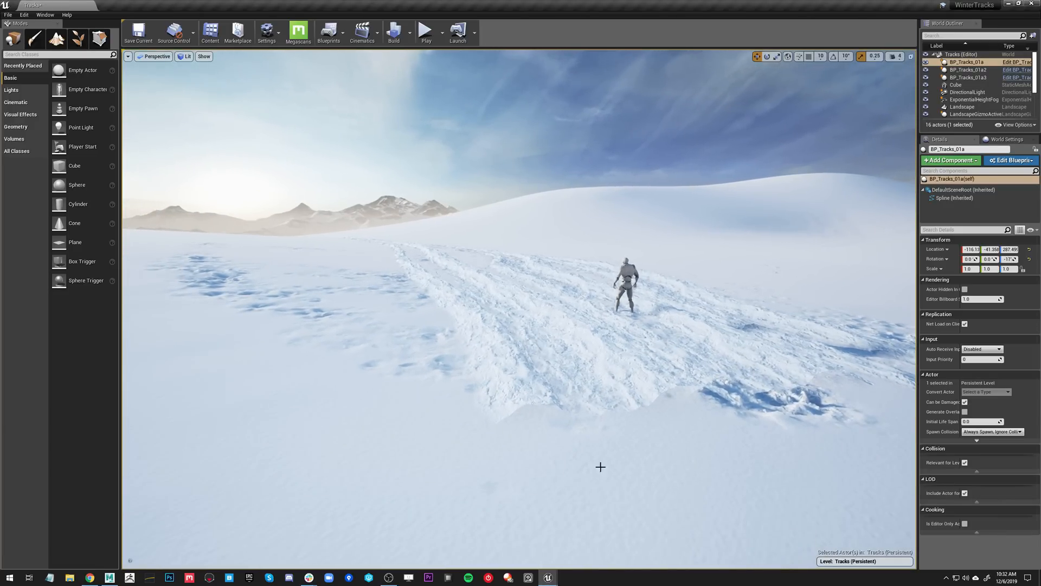
{"action": "left_click_drag", "start_coordinate": [412, 336], "coordinate": [412, 298]}
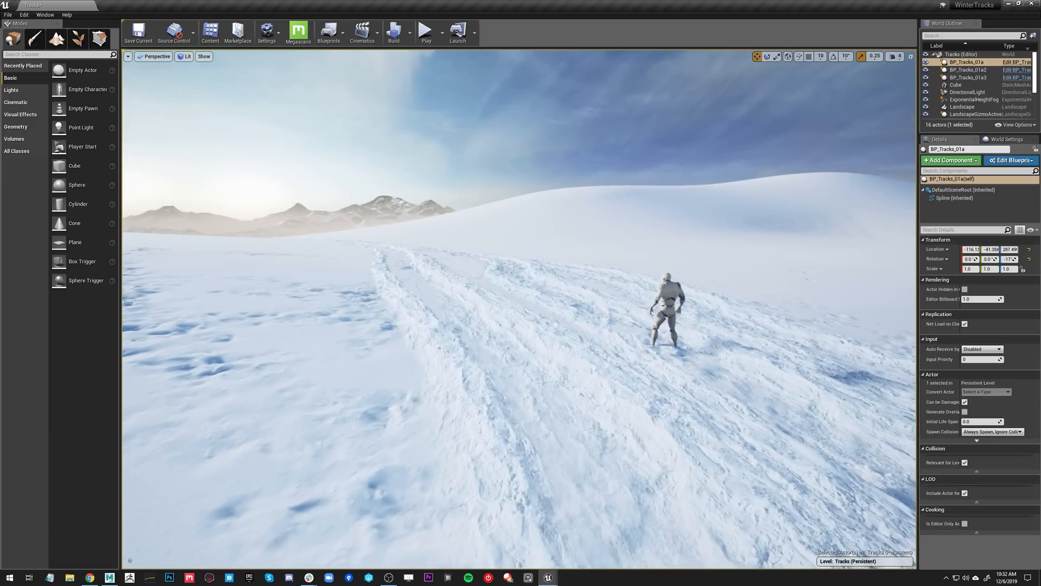
{"action": "right_click_drag", "start_coordinate": [471, 366], "coordinate": [542, 368]}
{"action": "left_click_drag", "start_coordinate": [542, 369], "coordinate": [491, 333]}
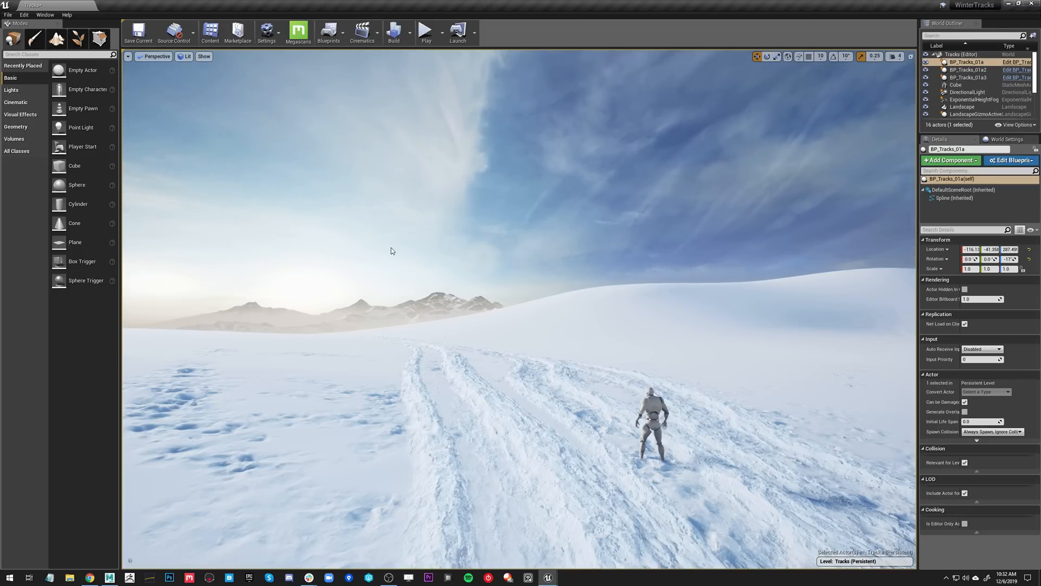
- Examine the moving clouds and the top of the sky dome
{"action": "right_click_drag", "start_coordinate": [392, 248], "coordinate": [548, 178]}
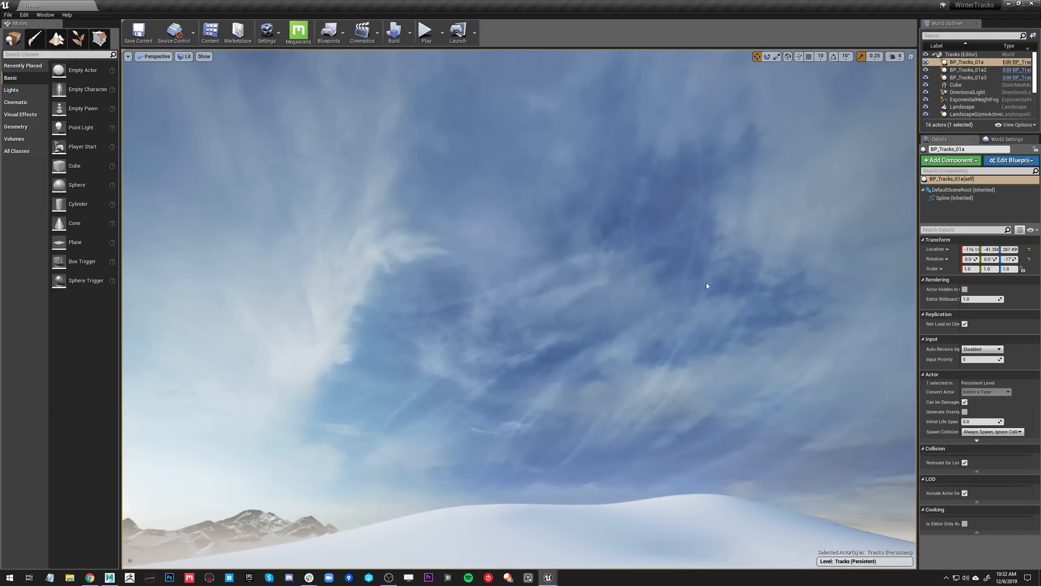
{"action": "mouse_move", "coordinate": [467, 397]}
{"action": "right_mouse_down"}
{"action": "mouse_move", "coordinate": [486, 353]}
{"action": "mouse_move", "coordinate": [494, 379]}
{"action": "mouse_move", "coordinate": [468, 397]}
{"action": "right_mouse_up"}
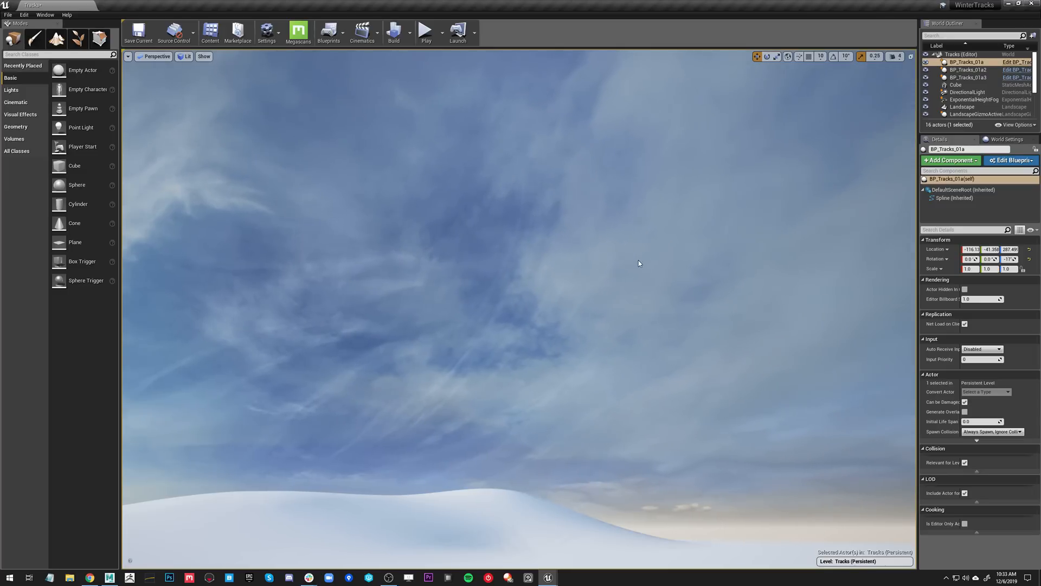
{"action": "right_click_drag", "start_coordinate": [553, 268], "coordinate": [554, 267]}
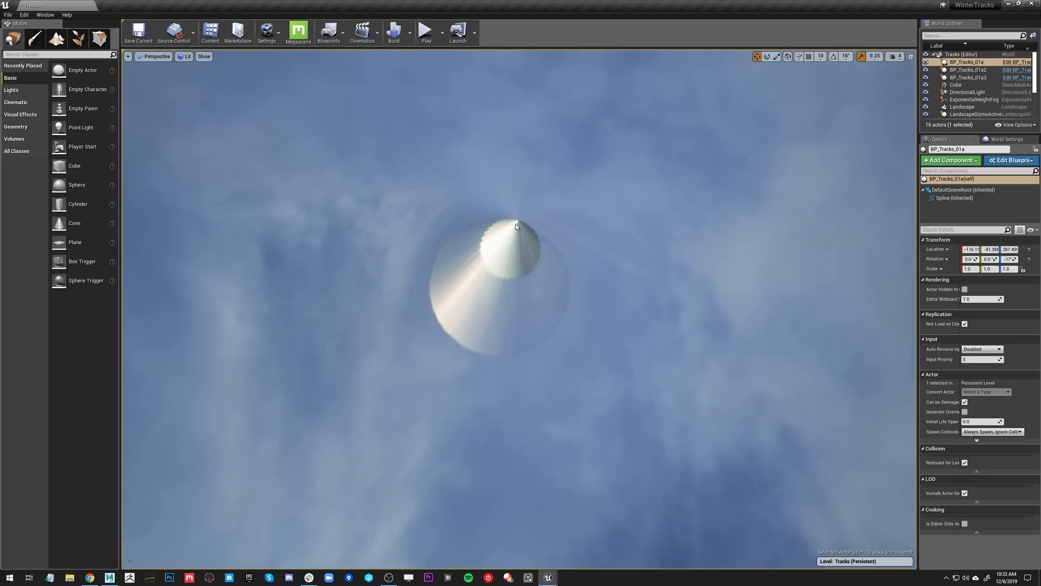
- Switch to mesh vertex color painting with only the red channel enabled, and deselect the tracks
{"action": "left_click", "coordinate": [34, 39]}
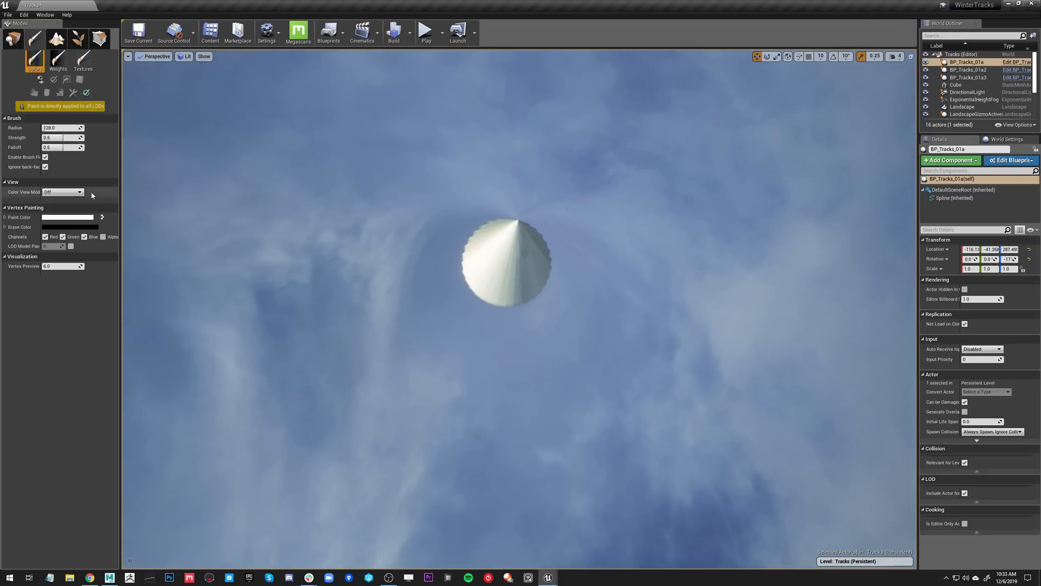
{"action": "left_click", "coordinate": [84, 236]}
{"action": "left_click", "coordinate": [418, 232]}
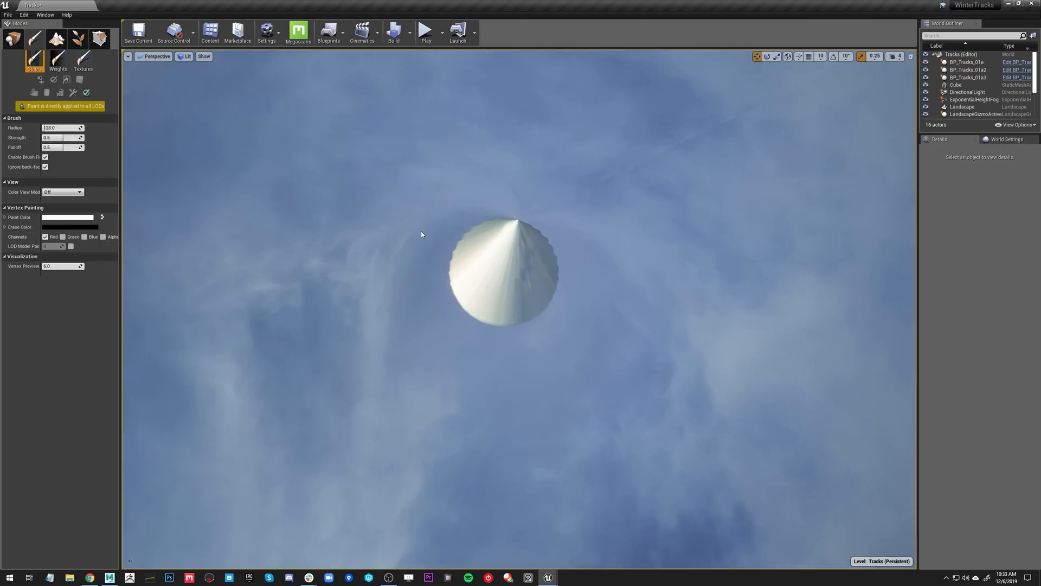
- Set the vertex paint brush radius to 10000
{"action": "left_click_drag", "start_coordinate": [59, 129], "coordinate": [87, 130]}
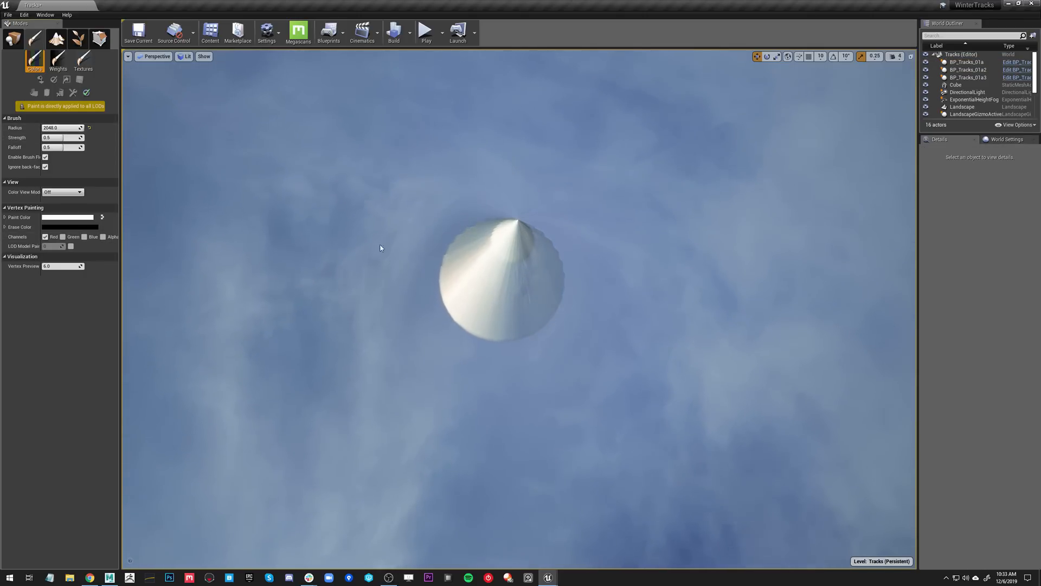
{"action": "left_click", "coordinate": [66, 129]}
{"action": "type", "text": "10000"}
{"action": "key", "text": "Return"}
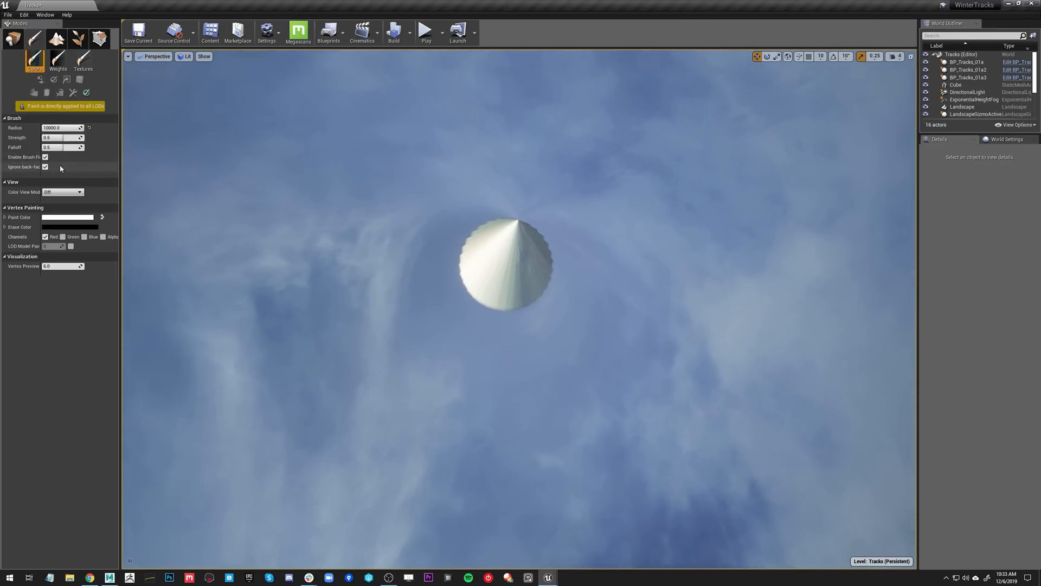
- Increase the vertex paint brush radius to 100000 and turn the red channel off and back on
{"action": "left_click", "coordinate": [45, 236]}
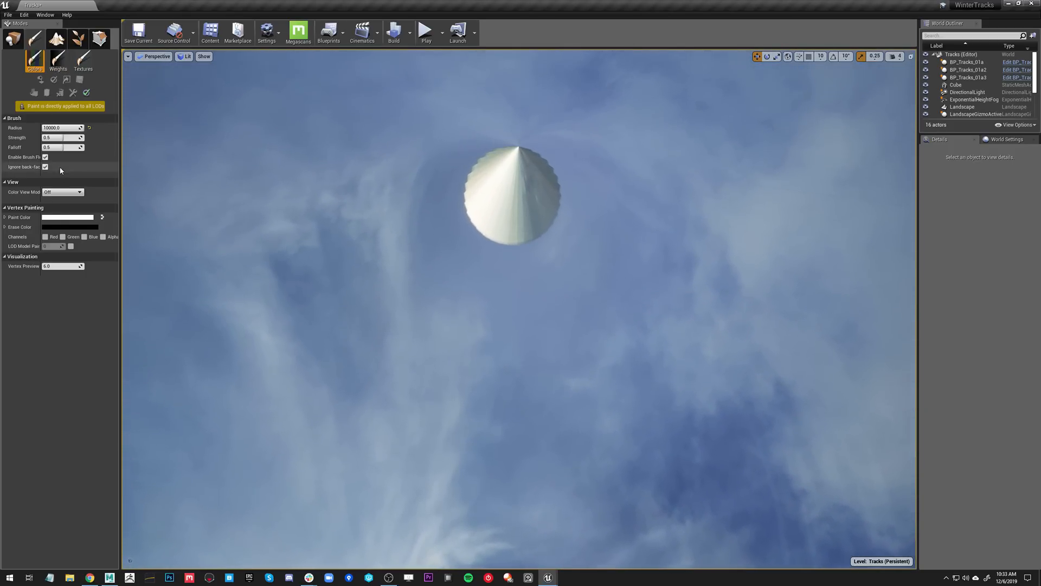
{"action": "left_click", "coordinate": [60, 128]}
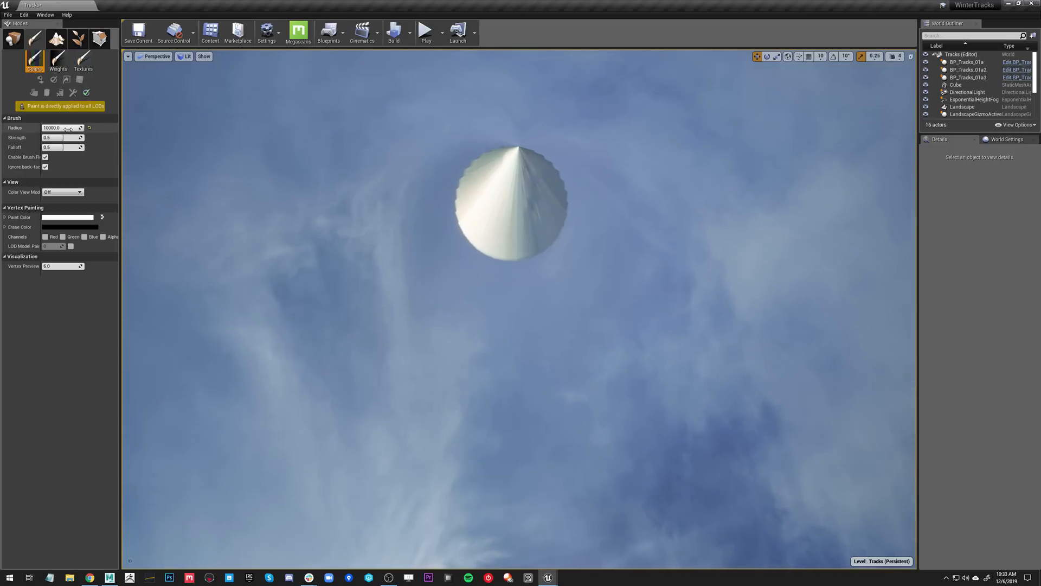
{"action": "type", "text": "0"}
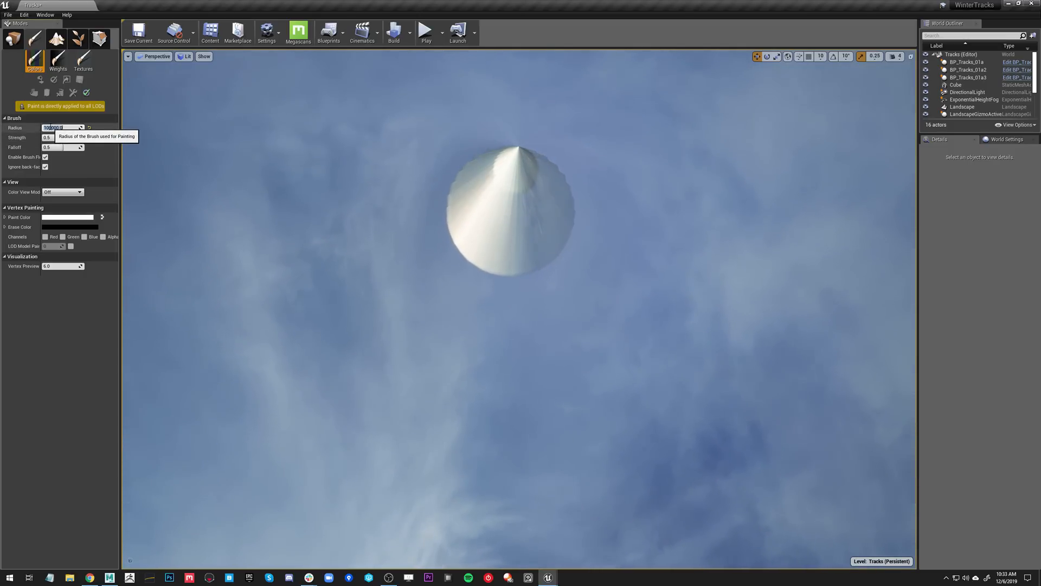
{"action": "key", "text": "Return"}
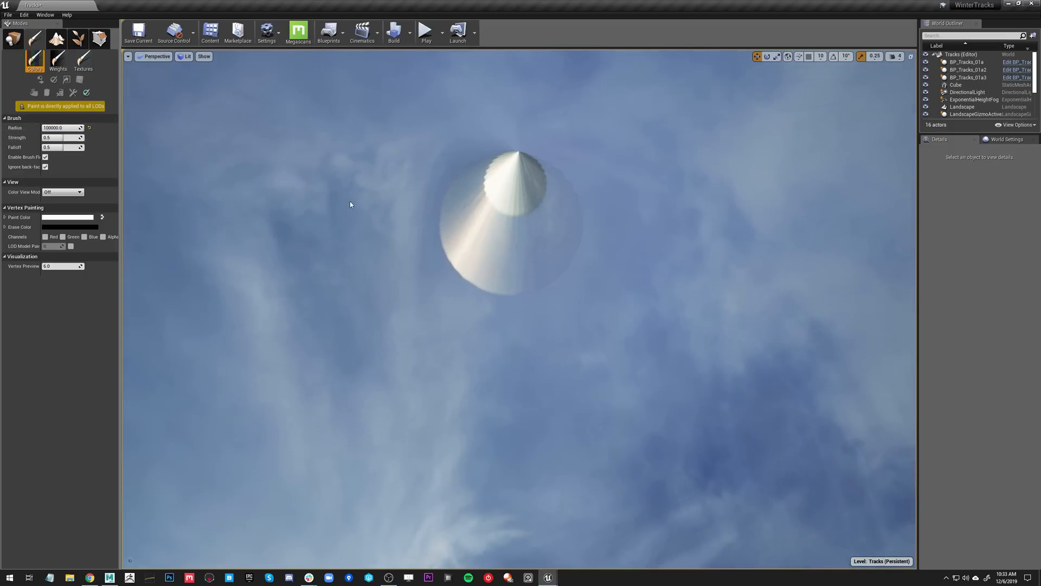
{"action": "right_click_drag", "start_coordinate": [316, 340], "coordinate": [316, 323]}
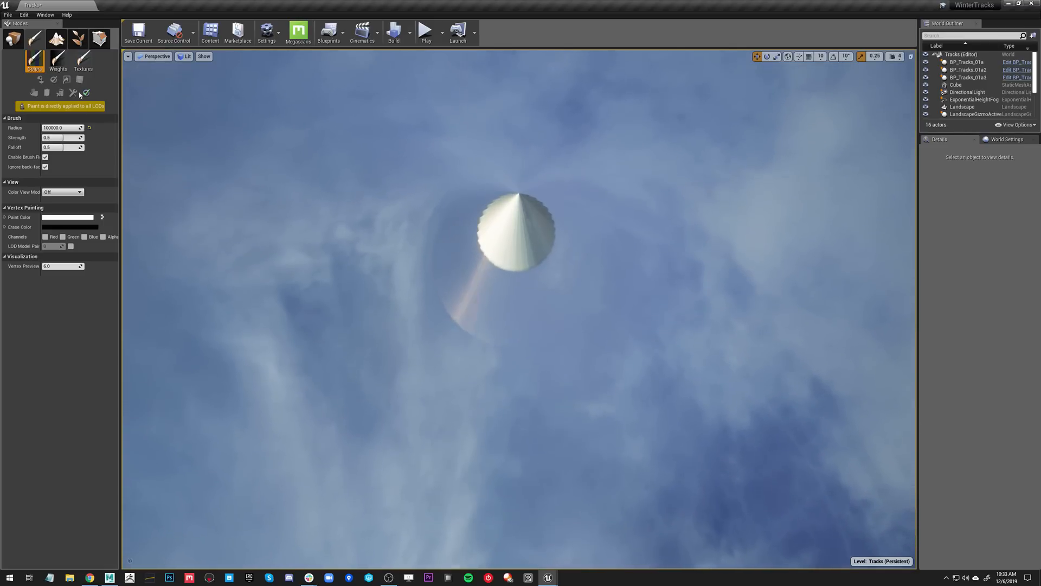
{"action": "left_click", "coordinate": [45, 237]}
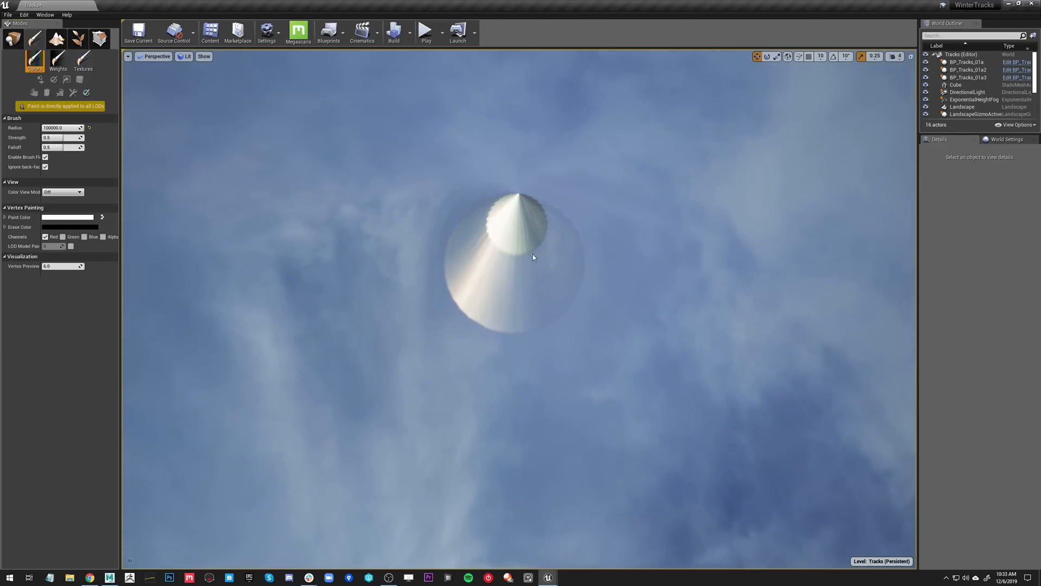
{"action": "mouse_move", "coordinate": [249, 202]}
{"action": "right_mouse_down"}
{"action": "mouse_move", "coordinate": [251, 304]}
{"action": "mouse_move", "coordinate": [249, 202]}
{"action": "right_mouse_up"}
- Return to actor placement and frame the snow tracks and mannequin against the mountains and sky
{"action": "left_click", "coordinate": [13, 38]}
{"action": "mouse_move", "coordinate": [249, 105]}
{"action": "right_mouse_down"}
{"action": "mouse_move", "coordinate": [152, 102]}
{"action": "mouse_move", "coordinate": [150, 54]}
{"action": "mouse_move", "coordinate": [152, 90]}
{"action": "mouse_move", "coordinate": [320, 179]}
{"action": "mouse_move", "coordinate": [421, 212]}
{"action": "mouse_move", "coordinate": [405, 208]}
{"action": "right_mouse_up"}
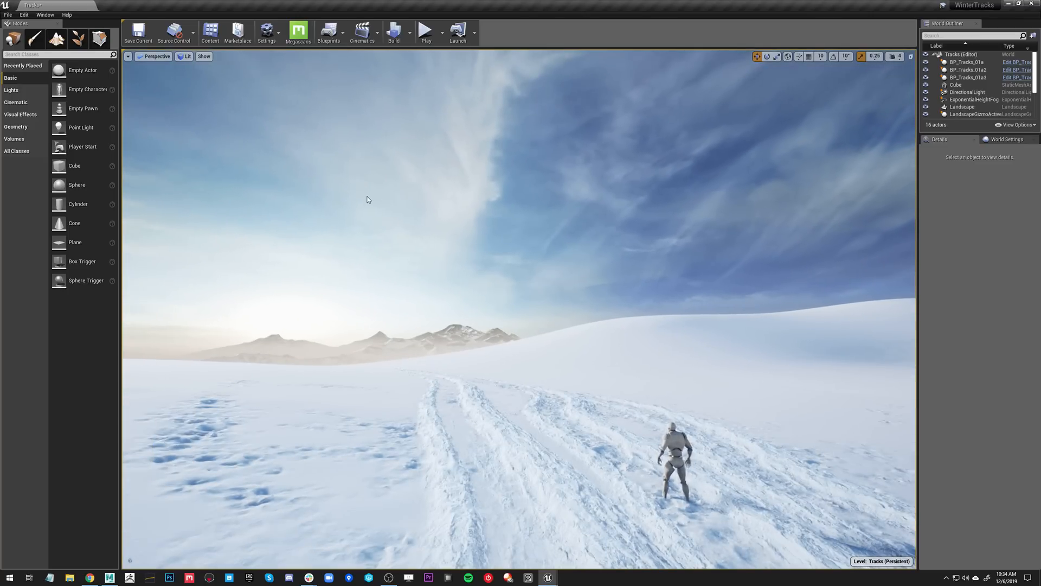
{"action": "right_click_drag", "start_coordinate": [460, 215], "coordinate": [526, 217]}
{"action": "right_click_drag", "start_coordinate": [597, 227], "coordinate": [579, 222]}
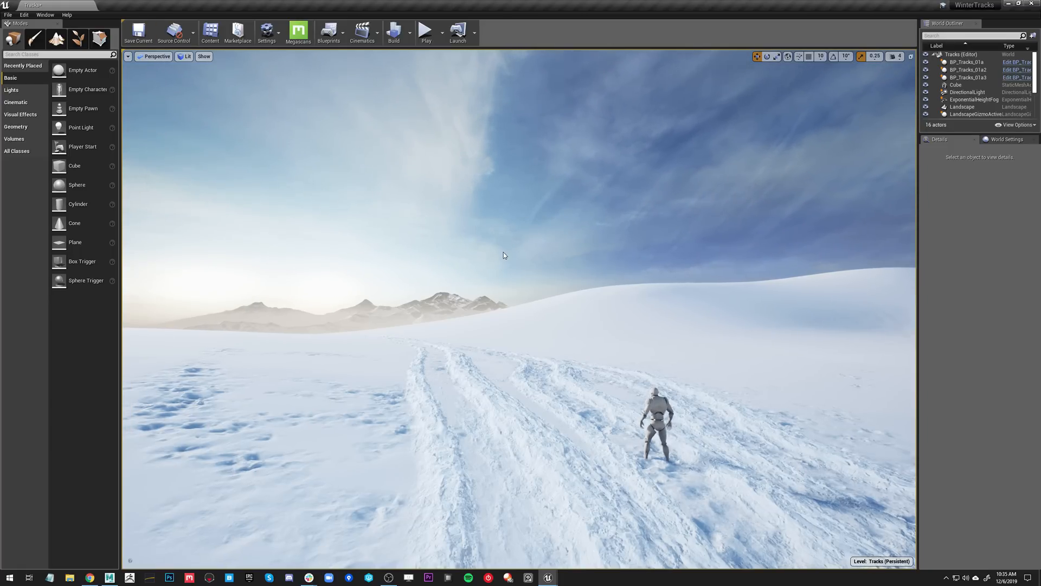
{"action": "mouse_move", "coordinate": [510, 259]}
{"action": "right_mouse_down"}
{"action": "mouse_move", "coordinate": [534, 257]}
{"action": "mouse_move", "coordinate": [510, 259]}
{"action": "right_mouse_up"}
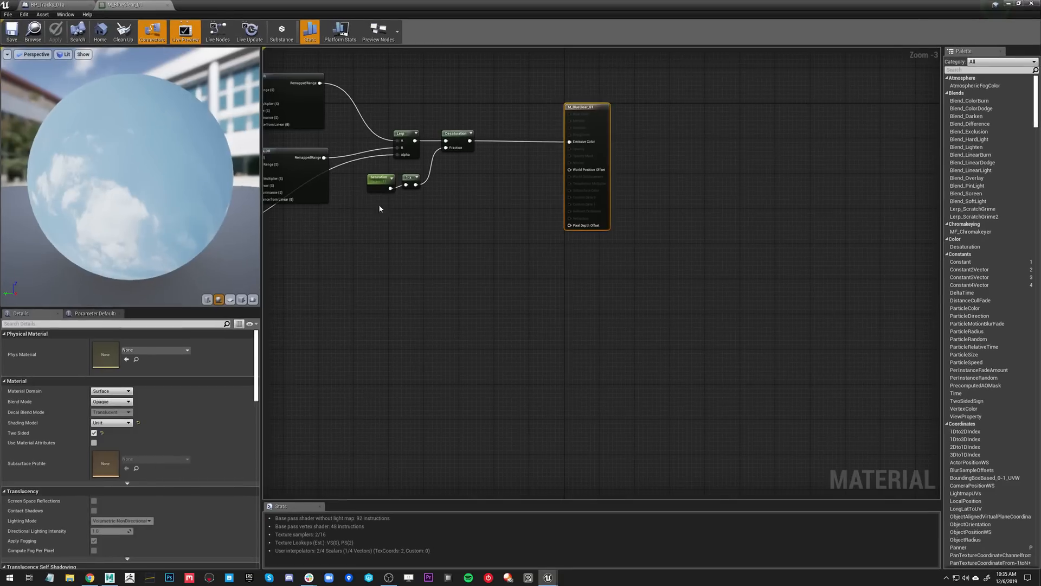
- Widen the sky material's graph by narrowing the preview and details area, and deselect the output node
{"action": "scroll", "coordinate": [500, 432], "scroll_direction": "up", "scroll_amount": 3}
{"action": "right_click_drag", "start_coordinate": [501, 430], "coordinate": [354, 423]}
{"action": "right_click_drag", "start_coordinate": [586, 381], "coordinate": [517, 396]}
{"action": "scroll", "coordinate": [420, 404], "scroll_direction": "down", "scroll_amount": 2}
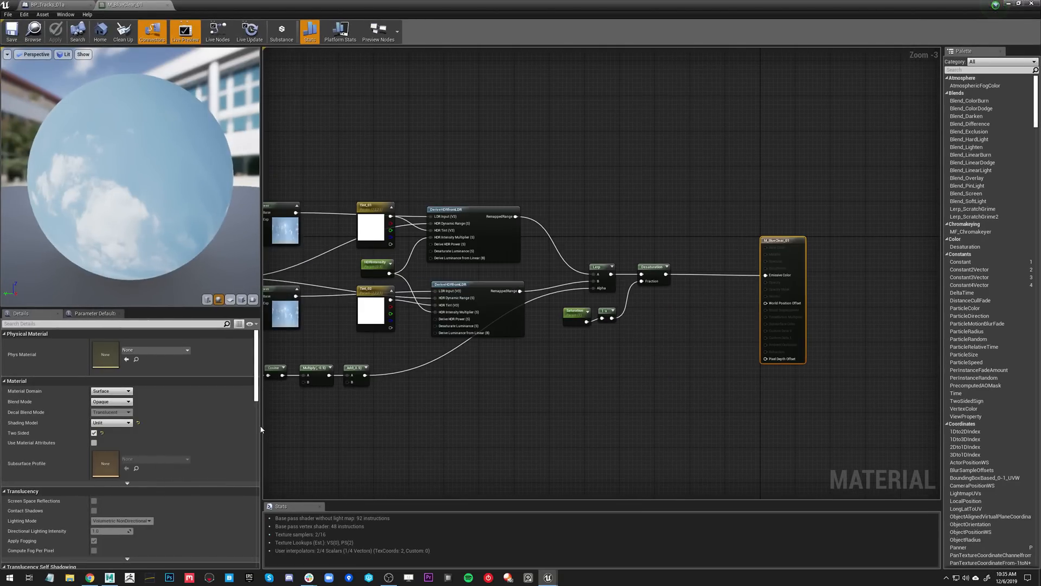
{"action": "left_click_drag", "start_coordinate": [262, 427], "coordinate": [131, 422]}
{"action": "left_click", "coordinate": [248, 445]}
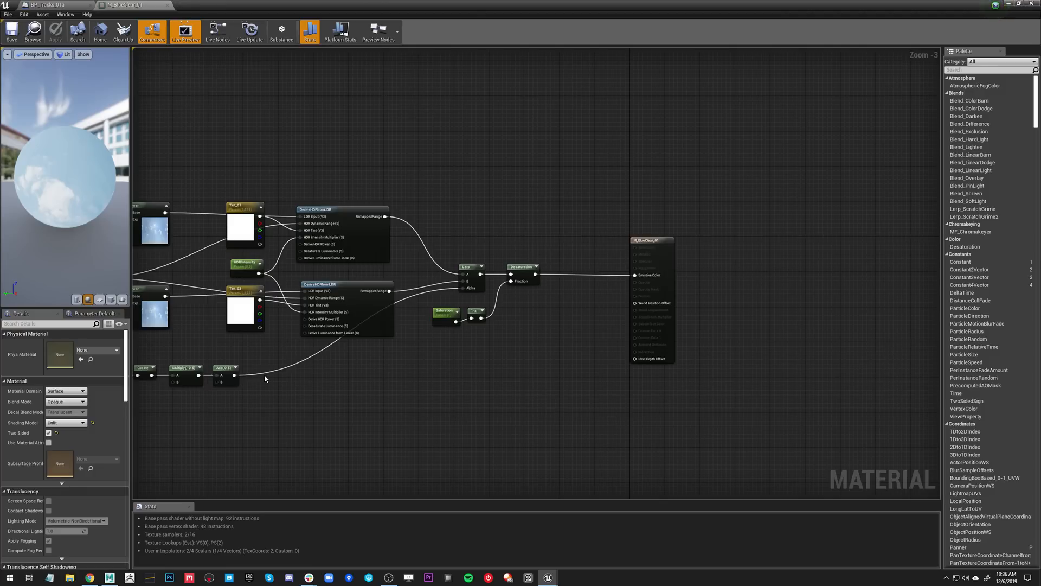
- Inspect the Vertex Color, Append and ConstantBiasScale nodes feeding the sky's texture coordinates, and expand the ConstantBiasScale preview
{"action": "right_click_drag", "start_coordinate": [260, 368], "coordinate": [850, 319]}
{"action": "scroll", "coordinate": [457, 280], "scroll_direction": "up", "scroll_amount": 2}
{"action": "right_click_drag", "start_coordinate": [479, 321], "coordinate": [342, 311]}
{"action": "scroll", "coordinate": [355, 324], "scroll_direction": "down", "scroll_amount": 1}
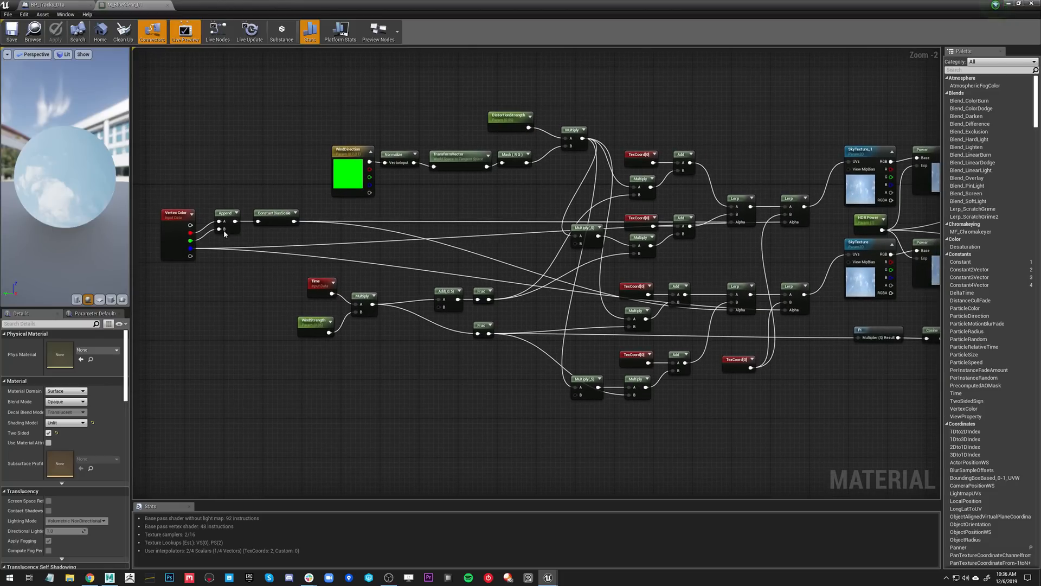
{"action": "left_click", "coordinate": [182, 251]}
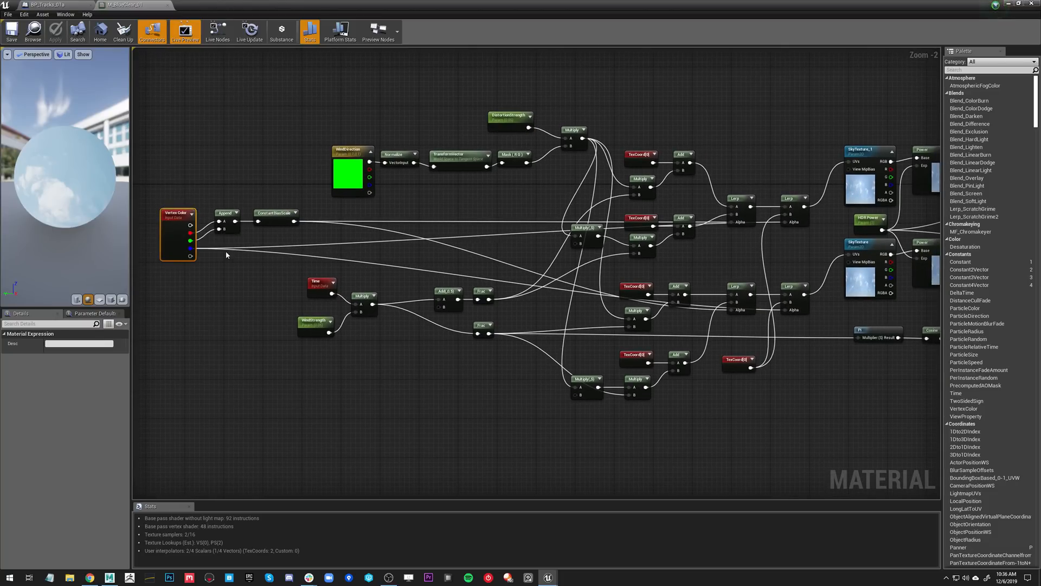
{"action": "left_click", "coordinate": [233, 230]}
{"action": "right_click_drag", "start_coordinate": [236, 292], "coordinate": [178, 285]}
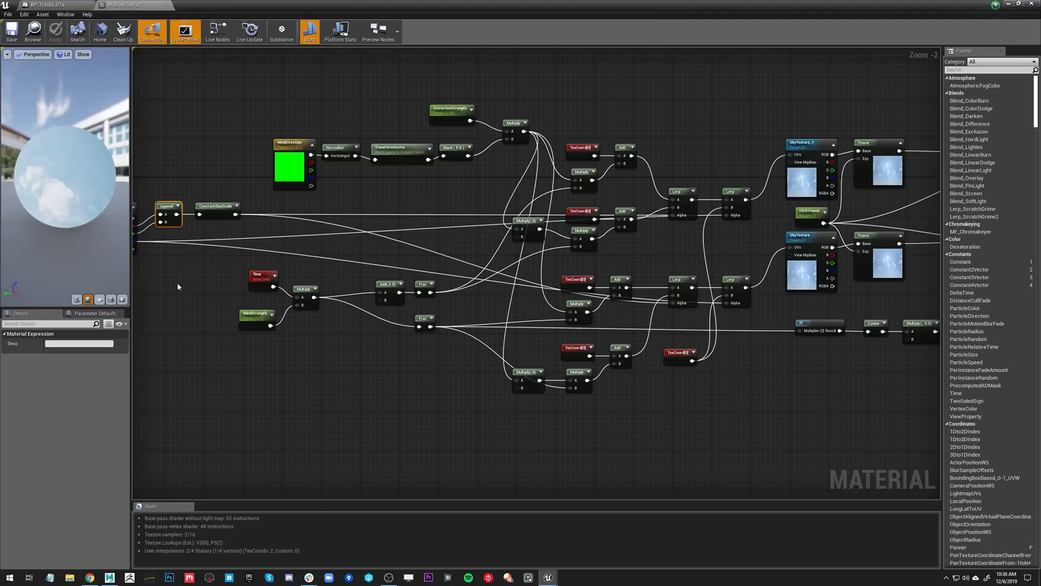
{"action": "left_click", "coordinate": [213, 214]}
{"action": "left_click", "coordinate": [237, 206]}
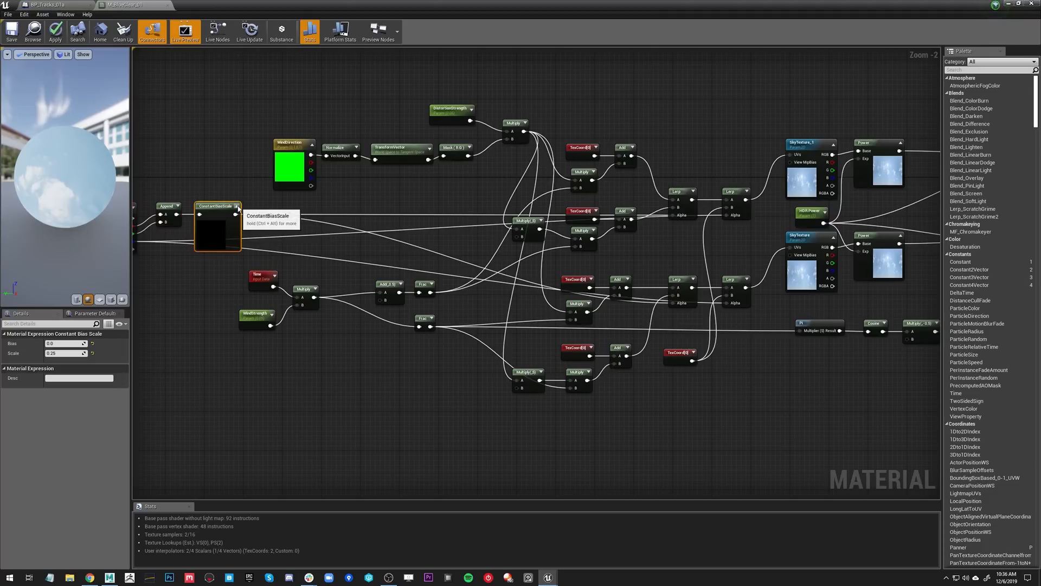
- Collapse the ConstantBiasScale node's preview and inspect the WindDirection vector parameter in the sky material graph
{"action": "left_click", "coordinate": [237, 207]}
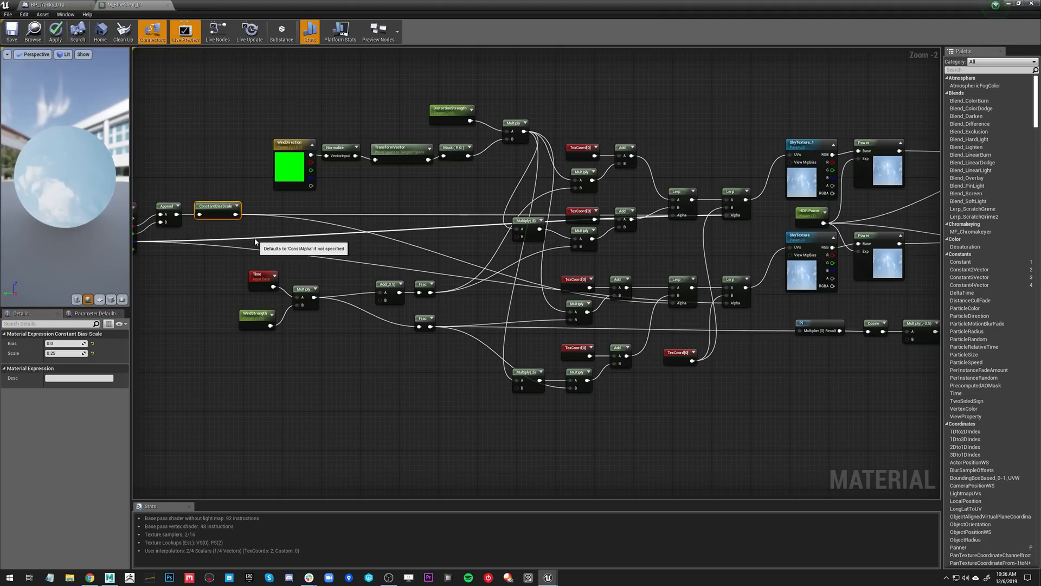
{"action": "right_click_drag", "start_coordinate": [462, 198], "coordinate": [425, 198]}
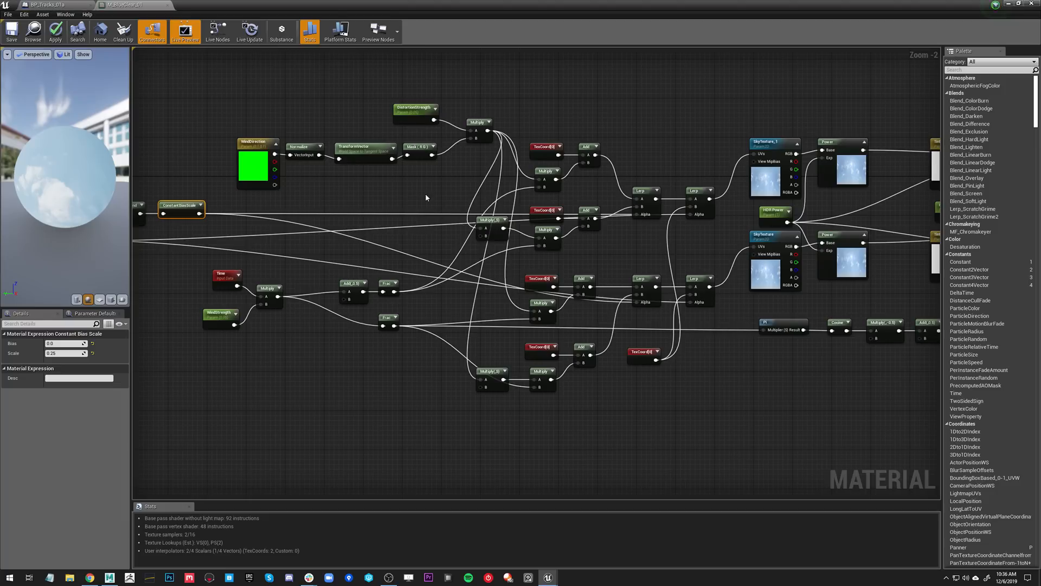
{"action": "left_click", "coordinate": [266, 188]}
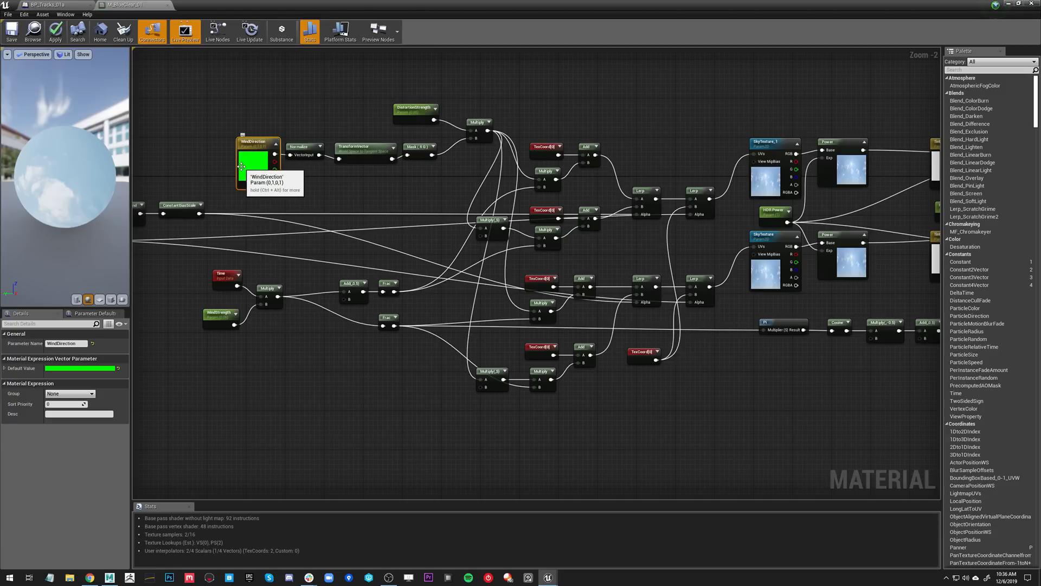
- Move the material editor off the level view and fly far back to overlook the tracks, snowfield and mountains
{"action": "left_click_drag", "start_coordinate": [307, 4], "coordinate": [0, 201]}
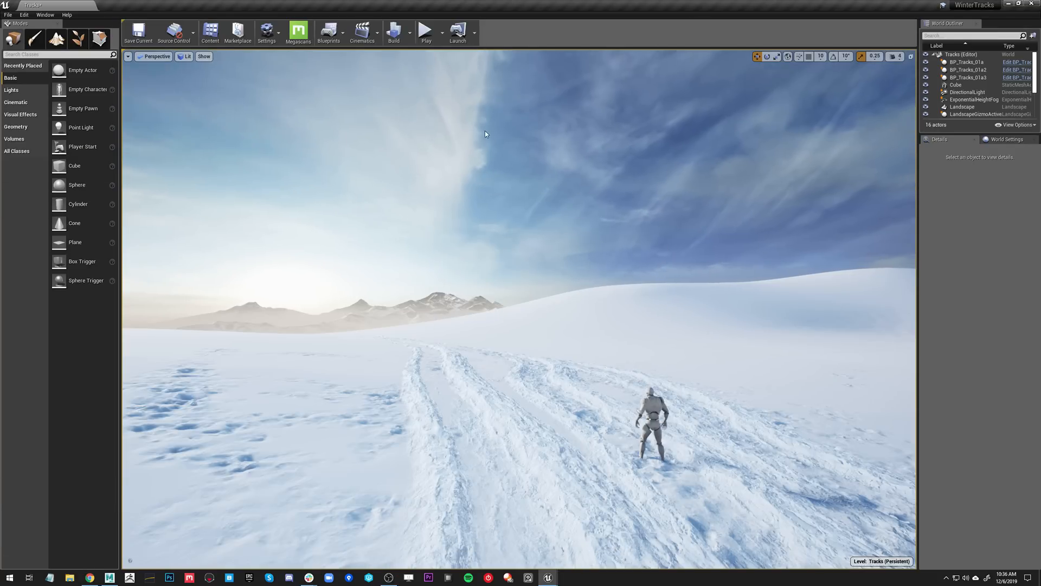
{"action": "right_click_drag", "start_coordinate": [432, 194], "coordinate": [456, 337]}
{"action": "key", "text": "g"}
{"action": "key", "text": "s"}
{"action": "right_click_drag", "start_coordinate": [518, 271], "coordinate": [472, 157]}
{"action": "key", "text": "g"}
{"action": "key", "text": "g"}
{"action": "mouse_move", "coordinate": [545, 301]}
{"action": "right_mouse_down"}
{"action": "mouse_move", "coordinate": [510, 239]}
{"action": "mouse_move", "coordinate": [555, 303]}
{"action": "right_mouse_up"}
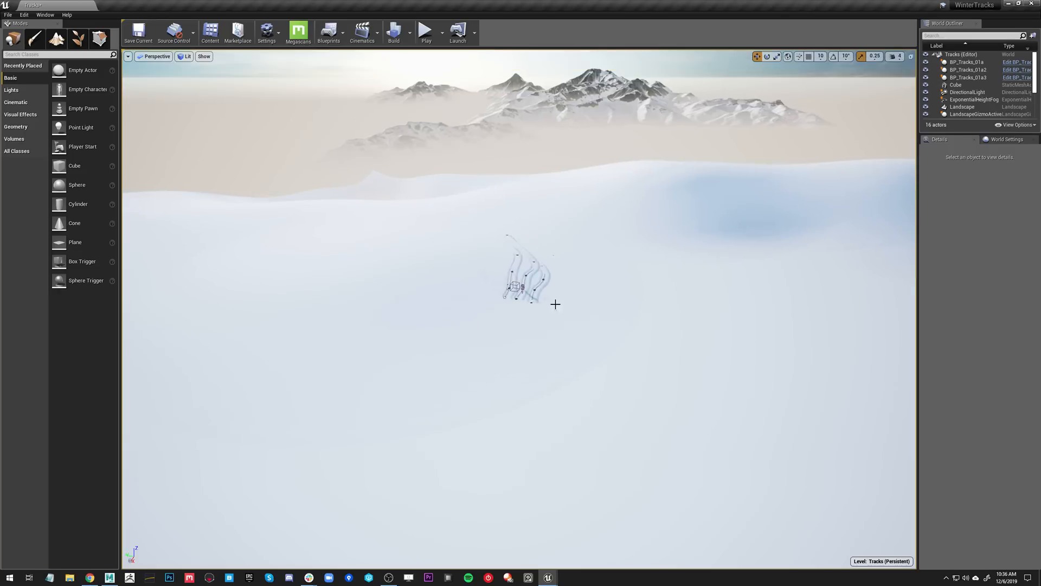
- Search the World Outliner for "sky", select the SM_SkySphere mesh actor and bring the sky into view
{"action": "type", "text": "sky"}
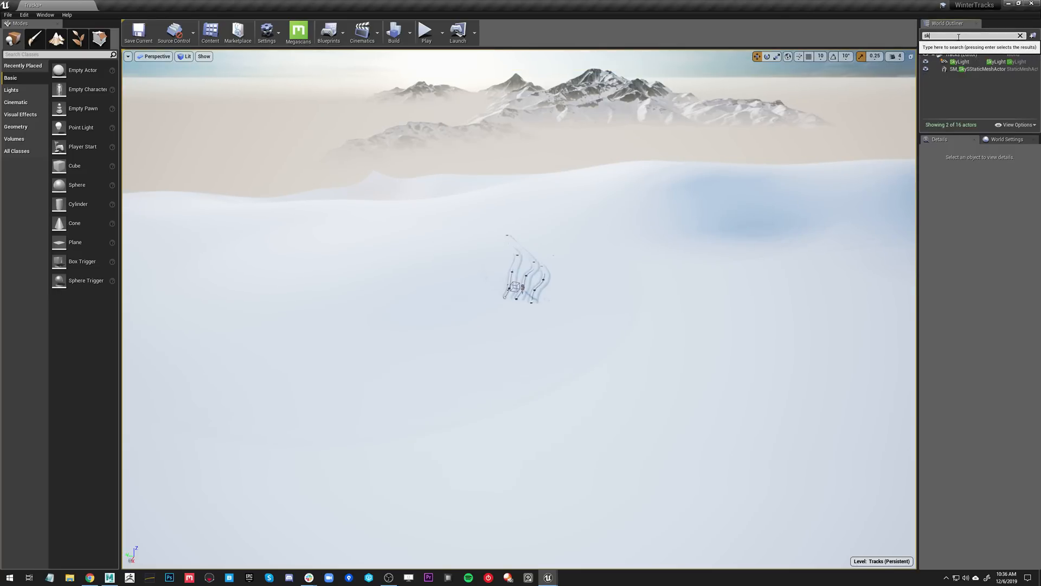
{"action": "left_click", "coordinate": [964, 69]}
{"action": "right_click_drag", "start_coordinate": [650, 257], "coordinate": [549, 393]}
- Rotate the sky sphere about its vertical axis to about -82° and look over the sky above the mountains
{"action": "key", "text": "e"}
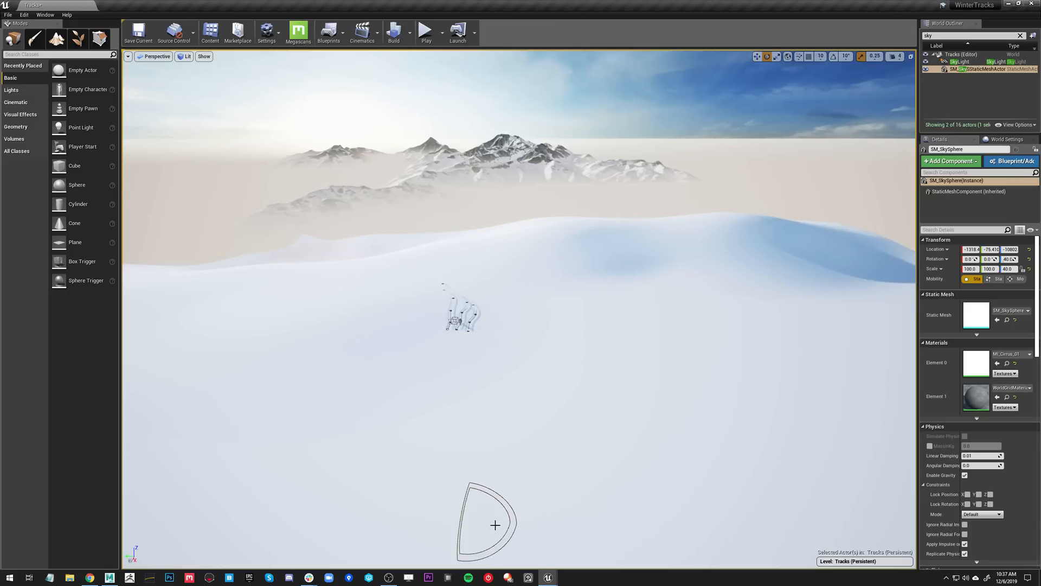
{"action": "left_click_drag", "start_coordinate": [504, 535], "coordinate": [539, 431]}
{"action": "right_click_drag", "start_coordinate": [539, 430], "coordinate": [539, 434]}
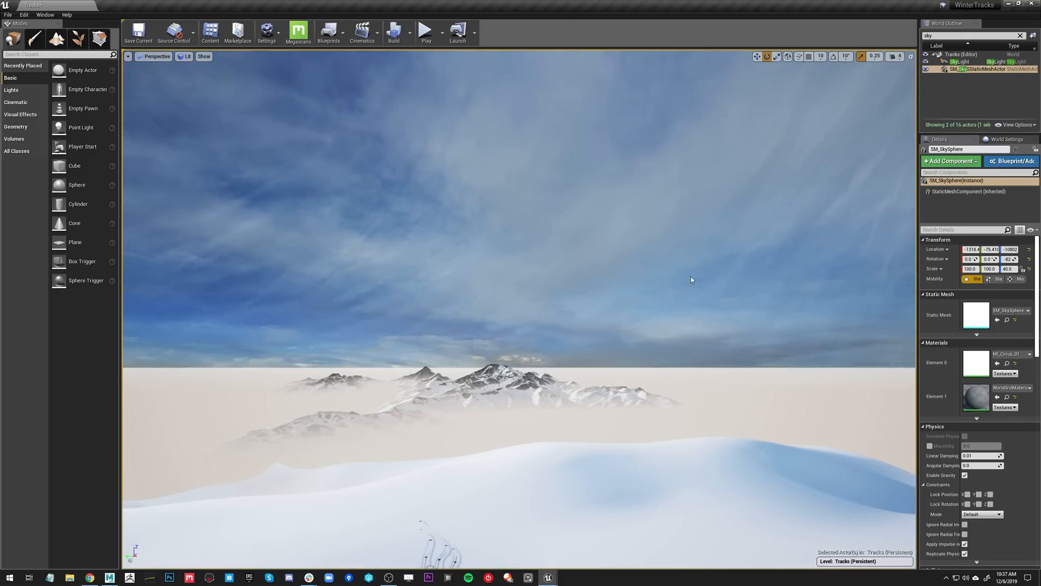
{"action": "right_click_drag", "start_coordinate": [691, 277], "coordinate": [546, 281]}
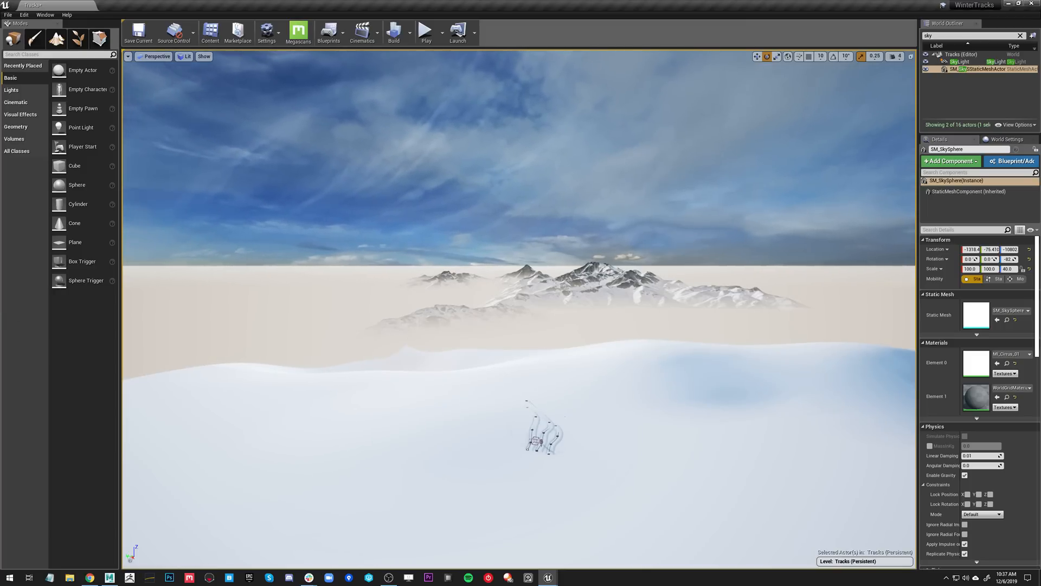
- Open the sky sphere's MI_Cirrus_01 material instance beside the level view and set WindDirection to red 0, green 1
{"action": "left_click_drag", "start_coordinate": [0, 118], "coordinate": [317, 114]}
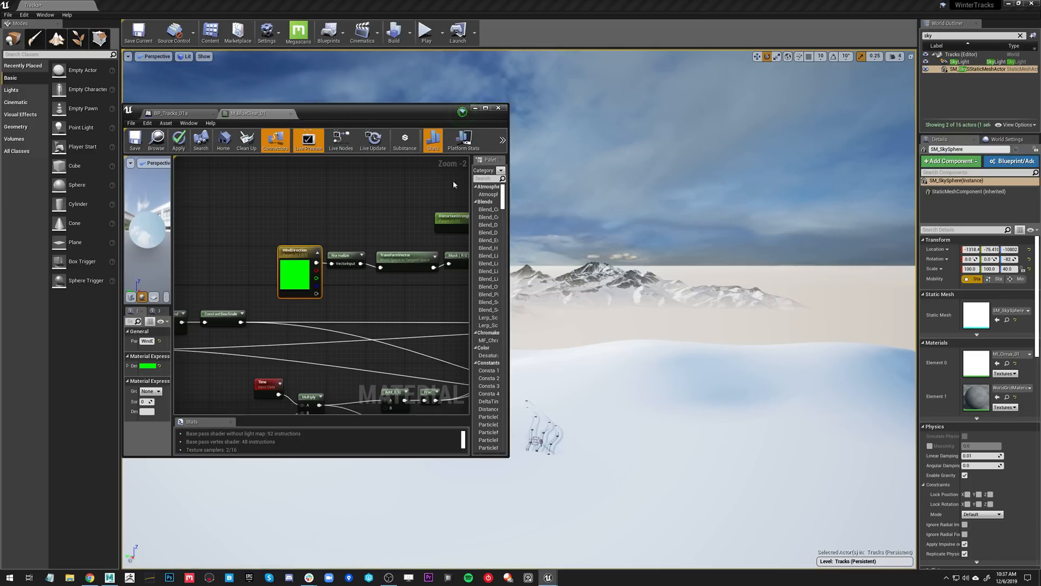
{"action": "double_click", "coordinate": [977, 363]}
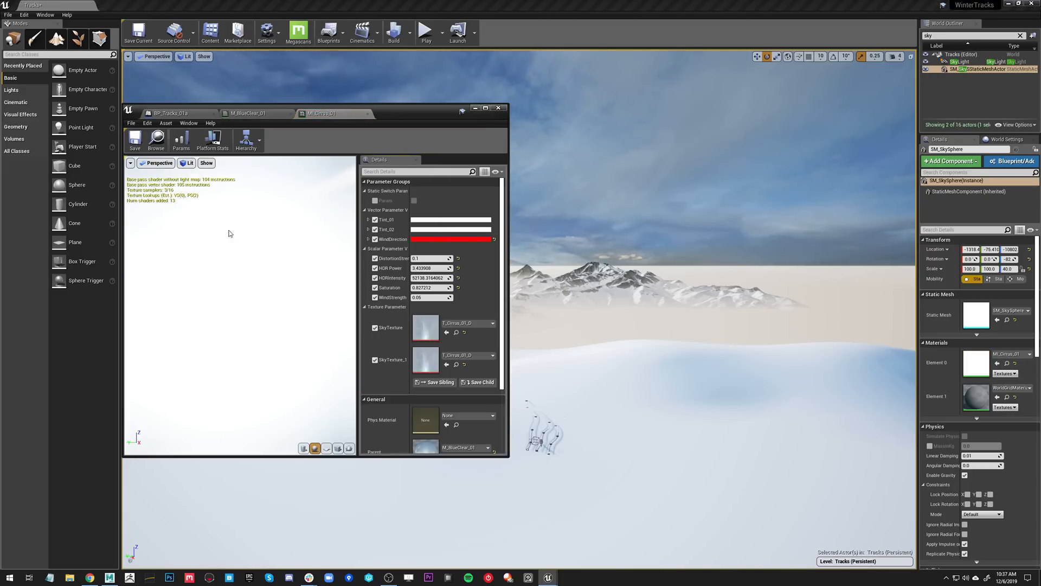
{"action": "left_click", "coordinate": [446, 240]}
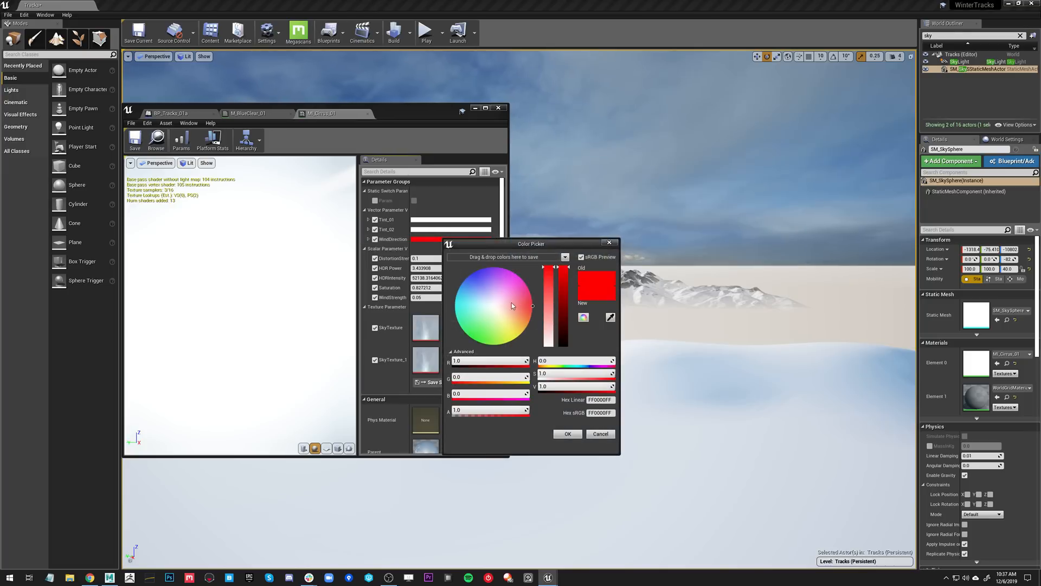
{"action": "left_click", "coordinate": [479, 379]}
{"action": "type", "text": "1"}
{"action": "key", "text": "Return"}
{"action": "left_click", "coordinate": [491, 362]}
{"action": "type", "text": "0"}
{"action": "key", "text": "Return"}
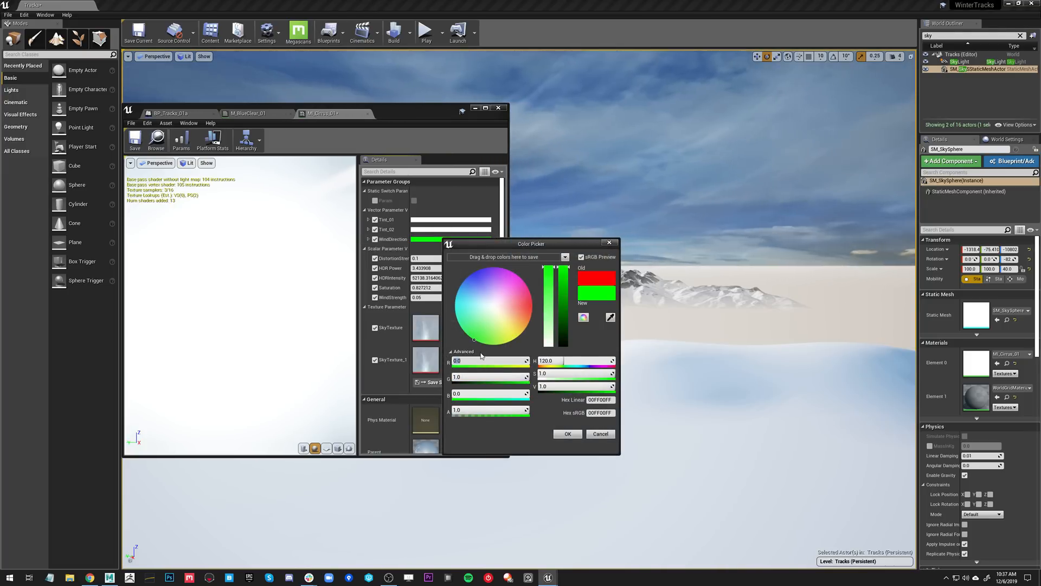
- Look at the sky from another angle, set WindDirection's red value to 1 as well, and close the color picker
{"action": "right_click_drag", "start_coordinate": [770, 325], "coordinate": [721, 338]}
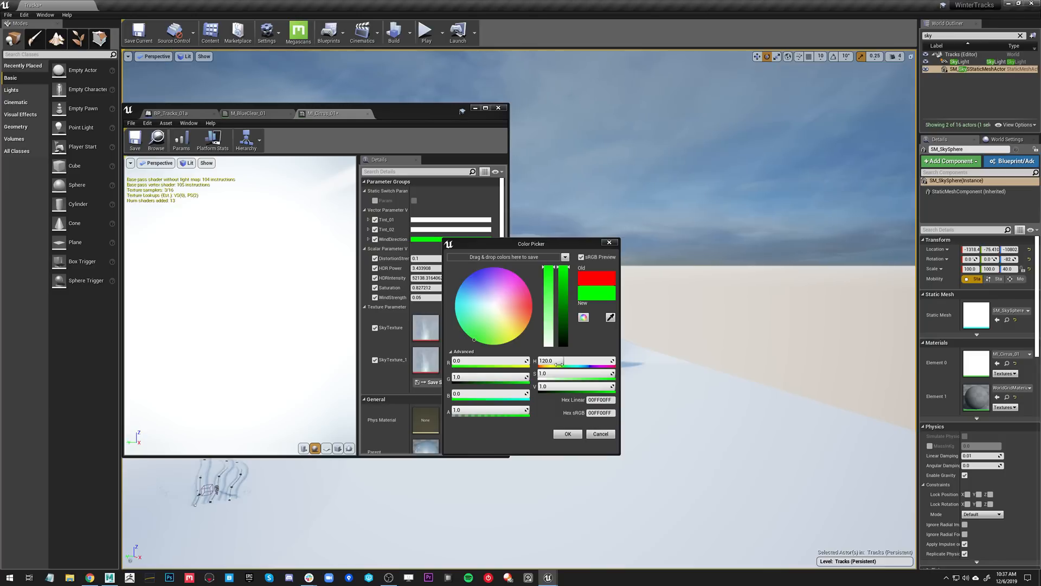
{"action": "left_click", "coordinate": [480, 364]}
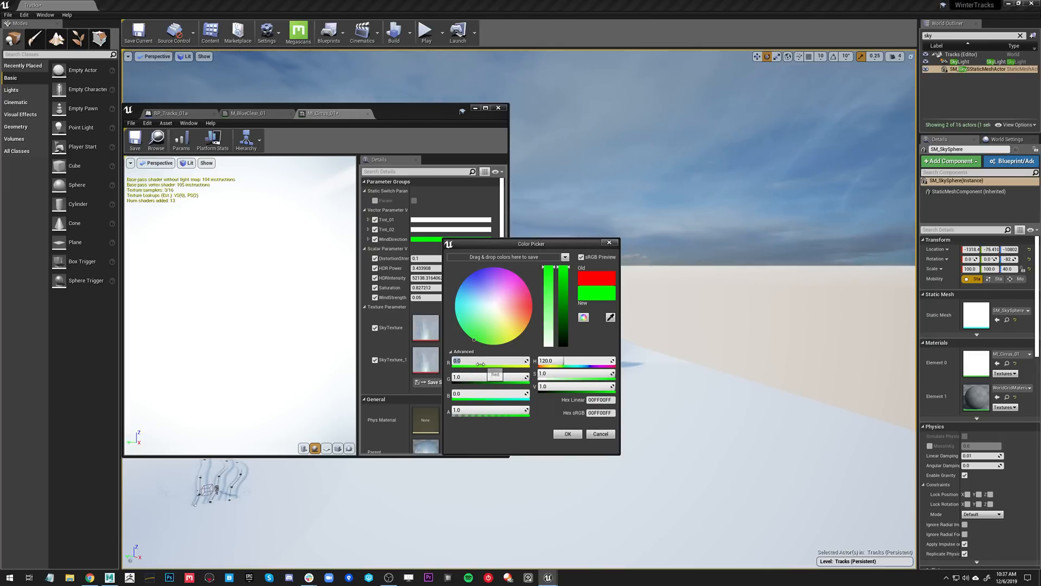
{"action": "type", "text": "1"}
{"action": "key", "text": "Return"}
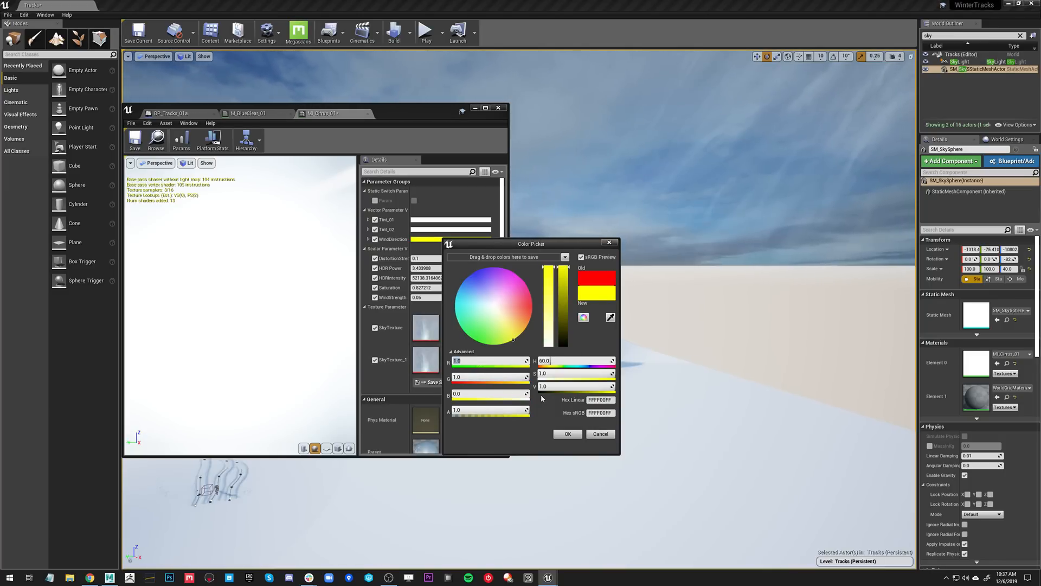
{"action": "left_click", "coordinate": [592, 433]}
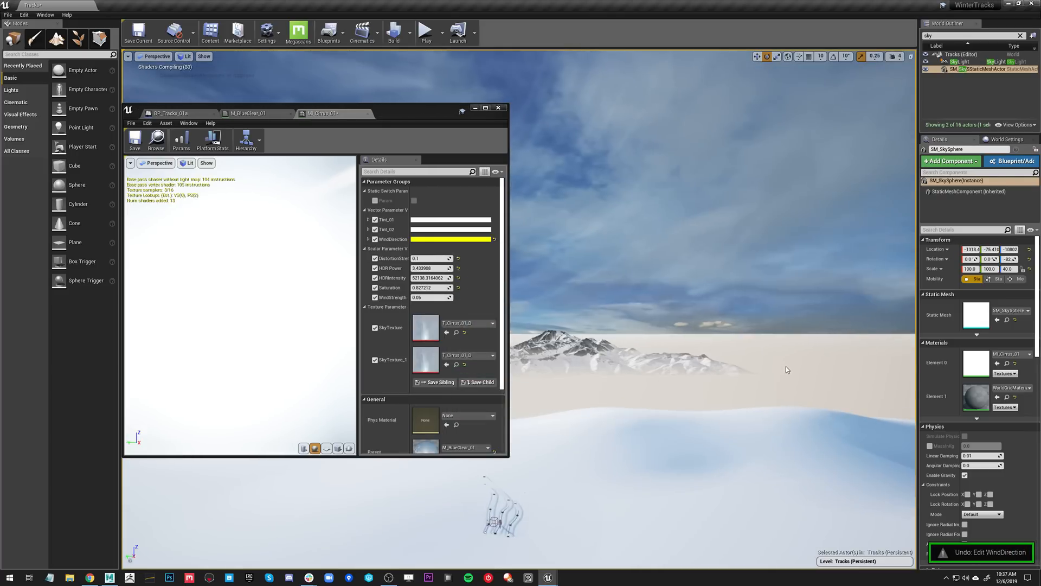
- Undo the wind direction and sky rotation edits and return to the saved camera view of the tracks and mannequin
{"action": "key", "text": "ctrl+z"}
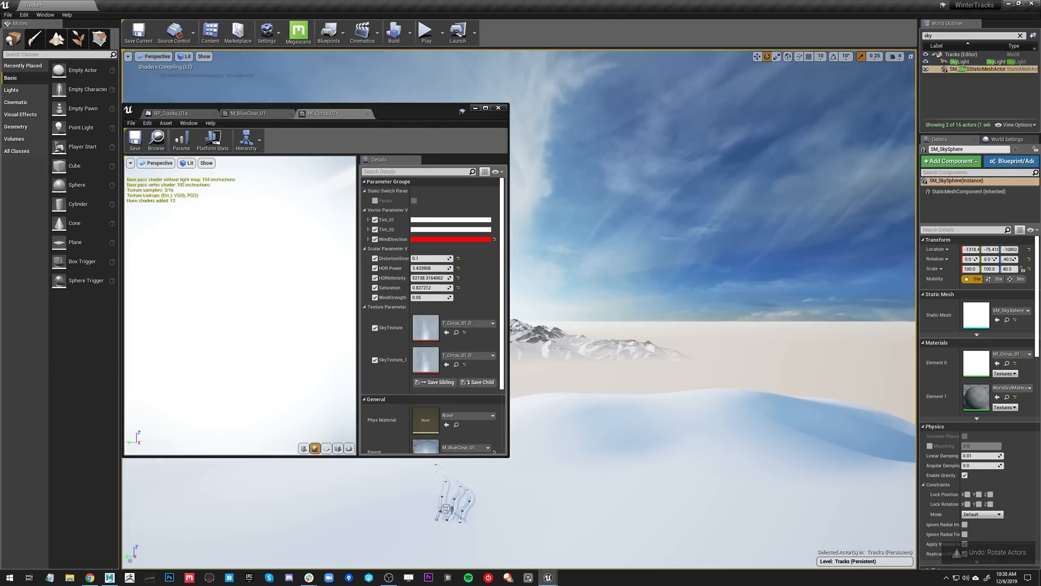
{"action": "key", "text": "1"}
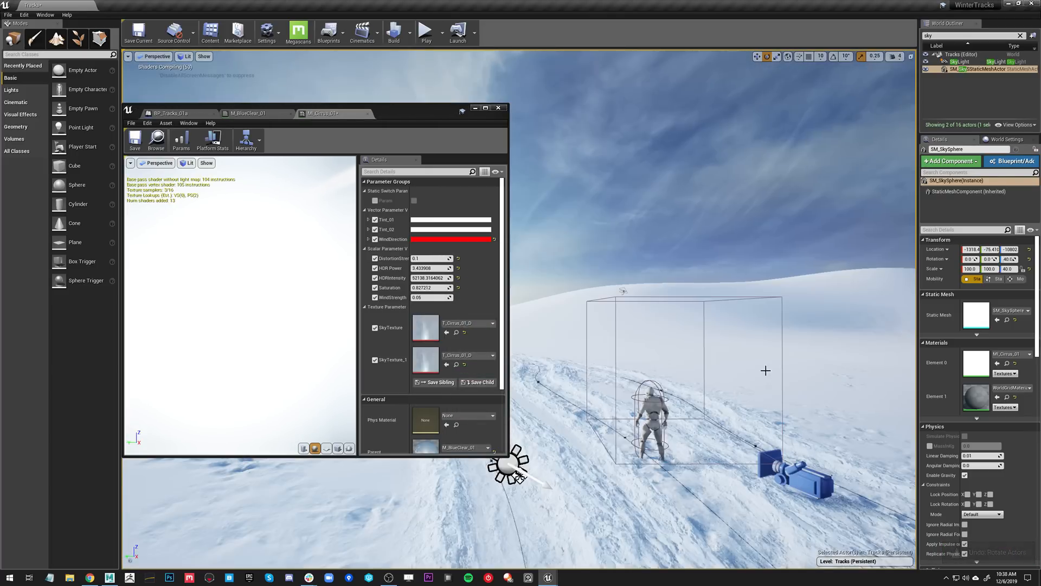
- Close the cirrus material instance and examine the WindDirection, Normalize and TransformVector chain in the M_BlueClear_01 graph
{"action": "left_click", "coordinate": [367, 114]}
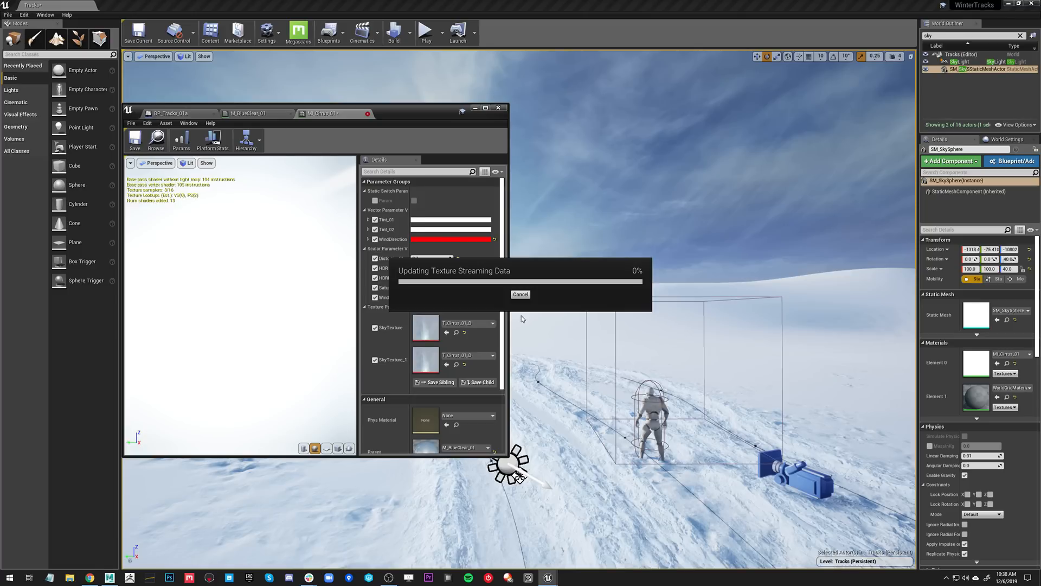
{"action": "left_click_drag", "start_coordinate": [348, 112], "coordinate": [438, 11]}
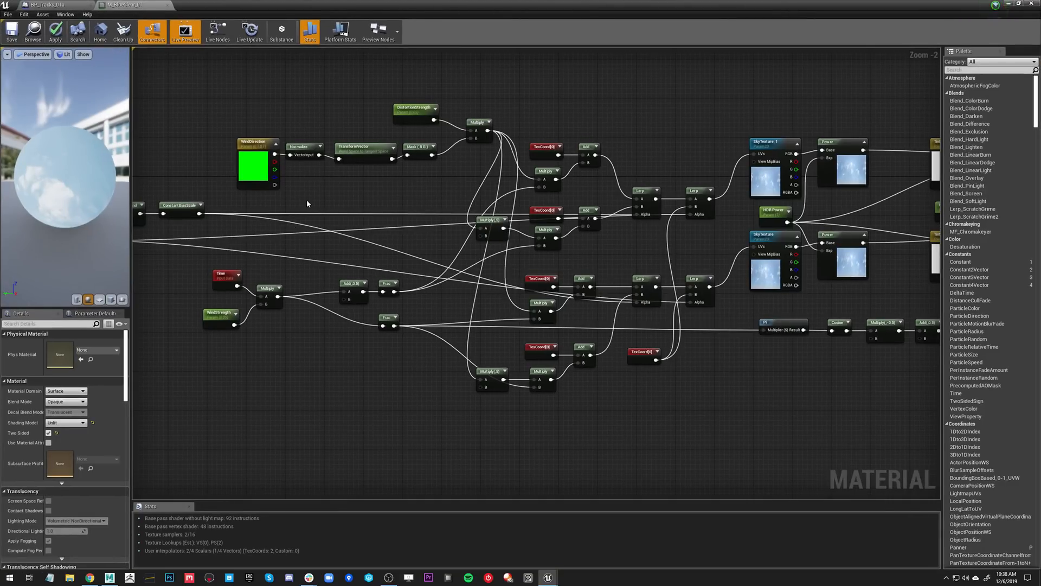
{"action": "right_click_drag", "start_coordinate": [241, 173], "coordinate": [329, 210]}
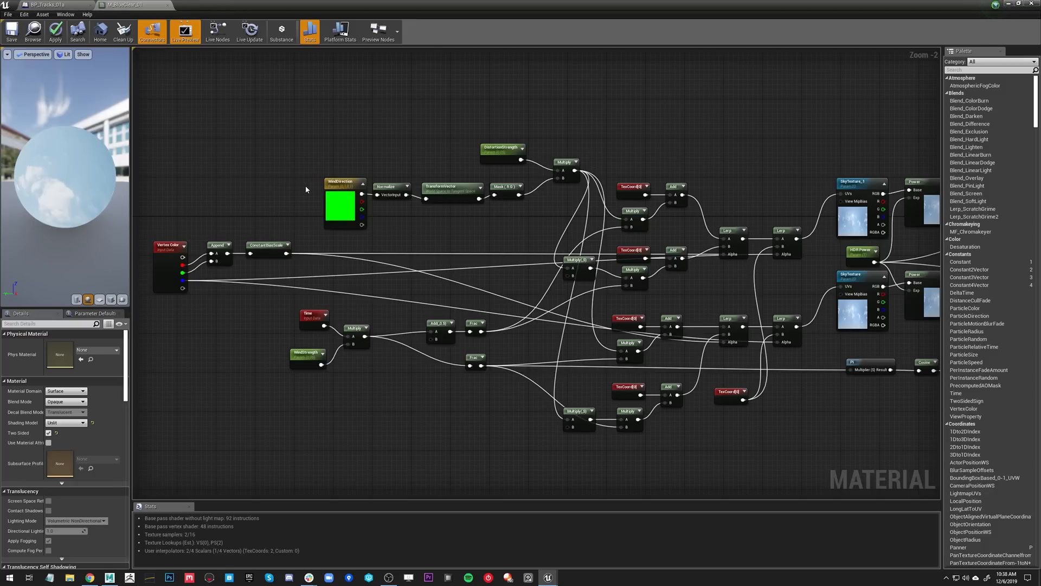
{"action": "right_click_drag", "start_coordinate": [377, 157], "coordinate": [340, 147]}
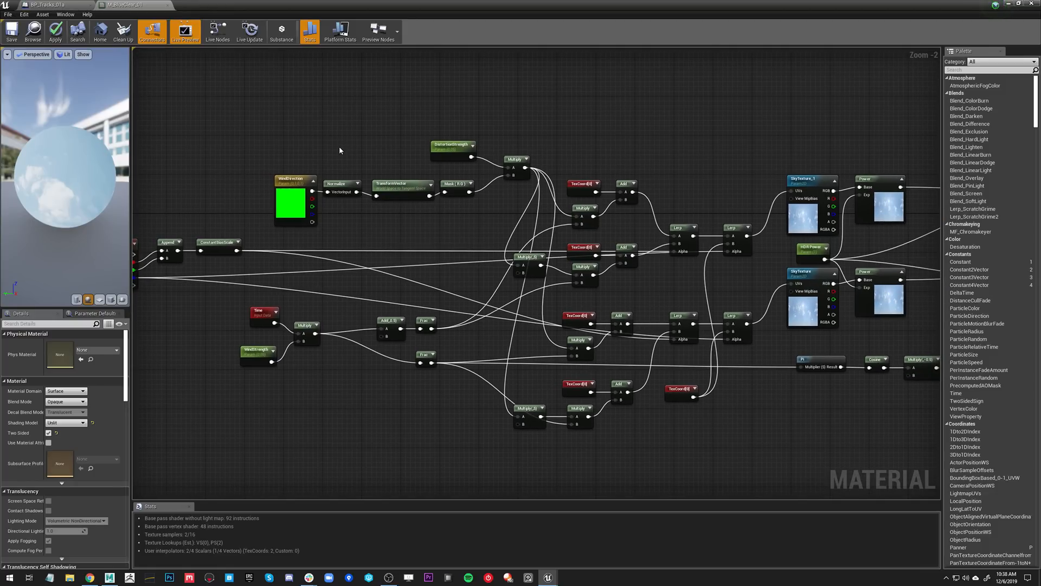
{"action": "right_click_drag", "start_coordinate": [351, 155], "coordinate": [232, 138]}
{"action": "left_click_drag", "start_coordinate": [215, 135], "coordinate": [328, 208]}
{"action": "left_click", "coordinate": [297, 207]}
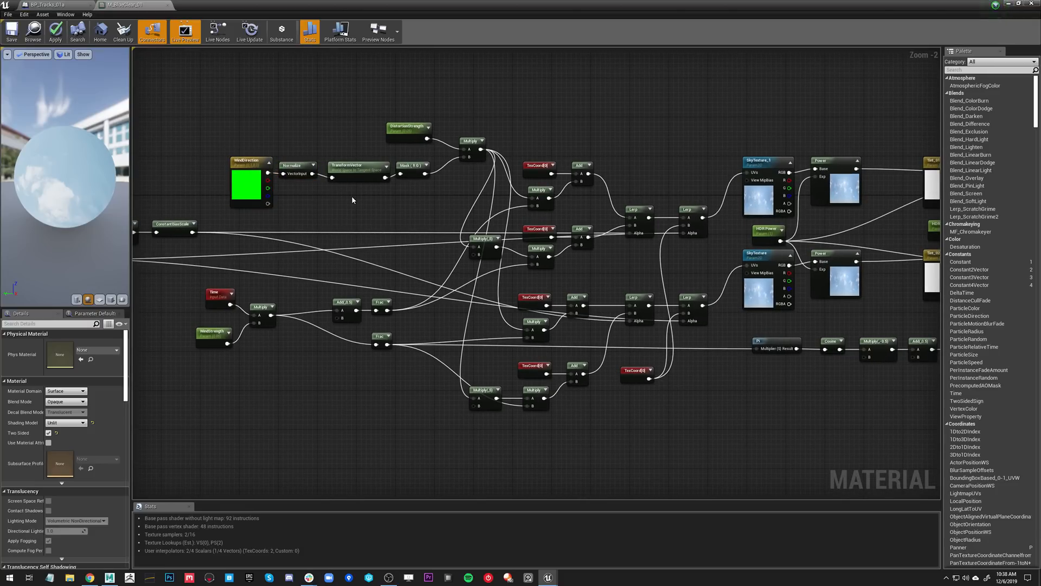
{"action": "scroll", "coordinate": [352, 223], "scroll_direction": "up", "scroll_amount": 2}
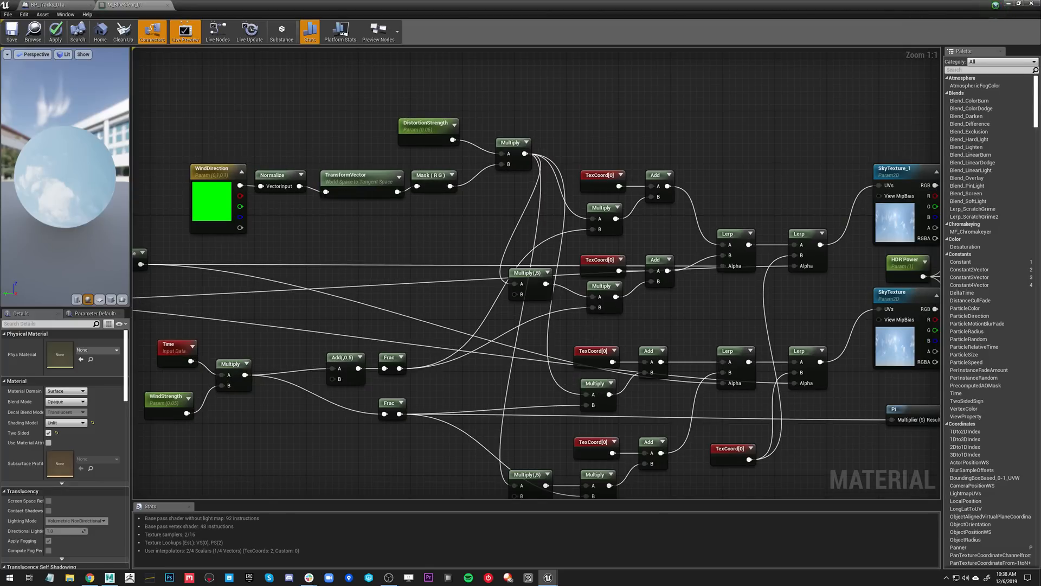
{"action": "right_click_drag", "start_coordinate": [400, 210], "coordinate": [386, 199]}
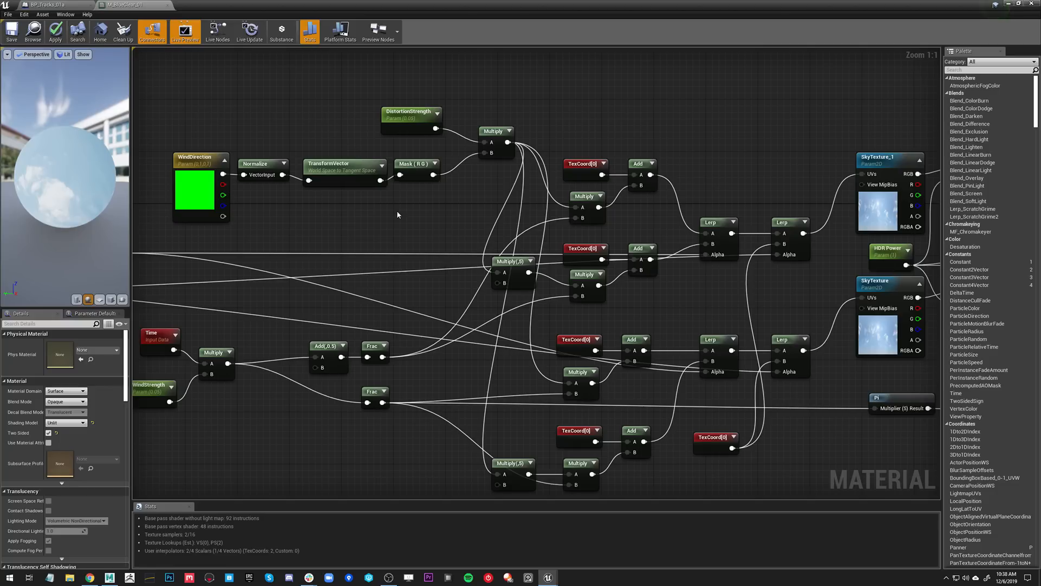
{"action": "right_click_drag", "start_coordinate": [351, 210], "coordinate": [358, 250]}
{"action": "right_click_drag", "start_coordinate": [503, 204], "coordinate": [445, 204]}
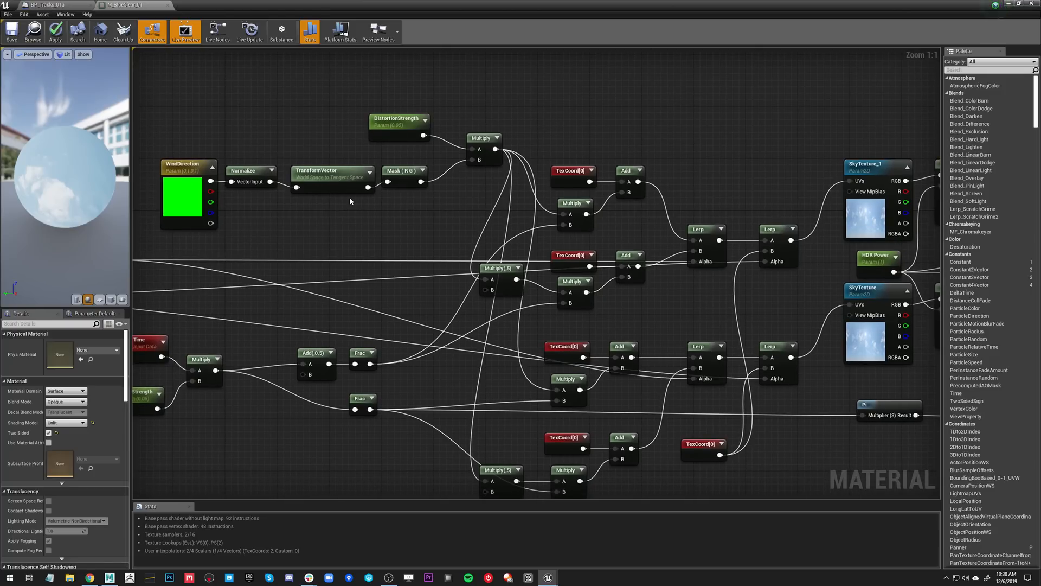
- Inspect the Mask node's R and G channels and the DistortionStrength parameter feeding the Multiply node
{"action": "left_click", "coordinate": [420, 181]}
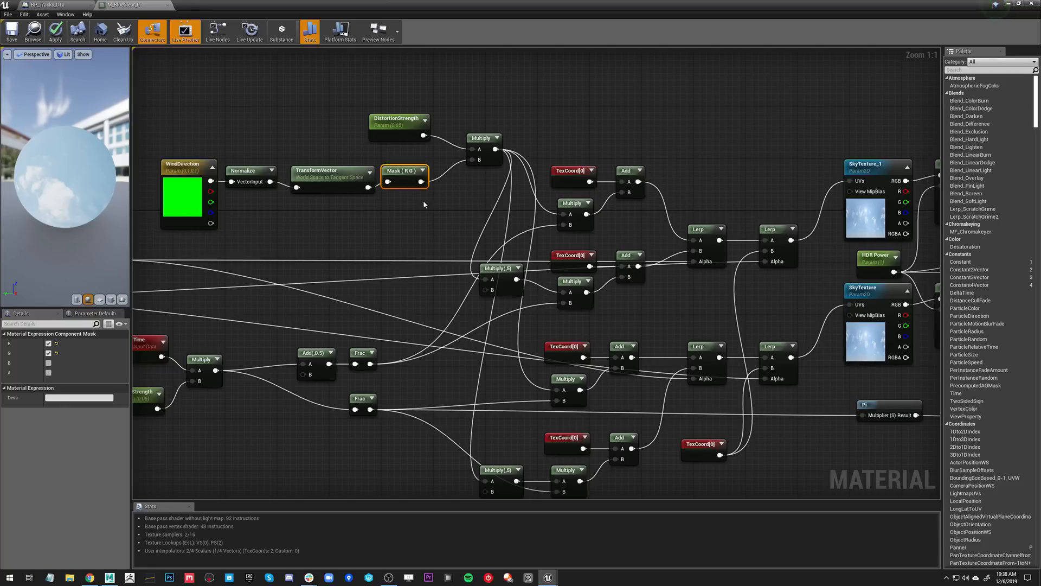
{"action": "right_click_drag", "start_coordinate": [440, 252], "coordinate": [387, 244]}
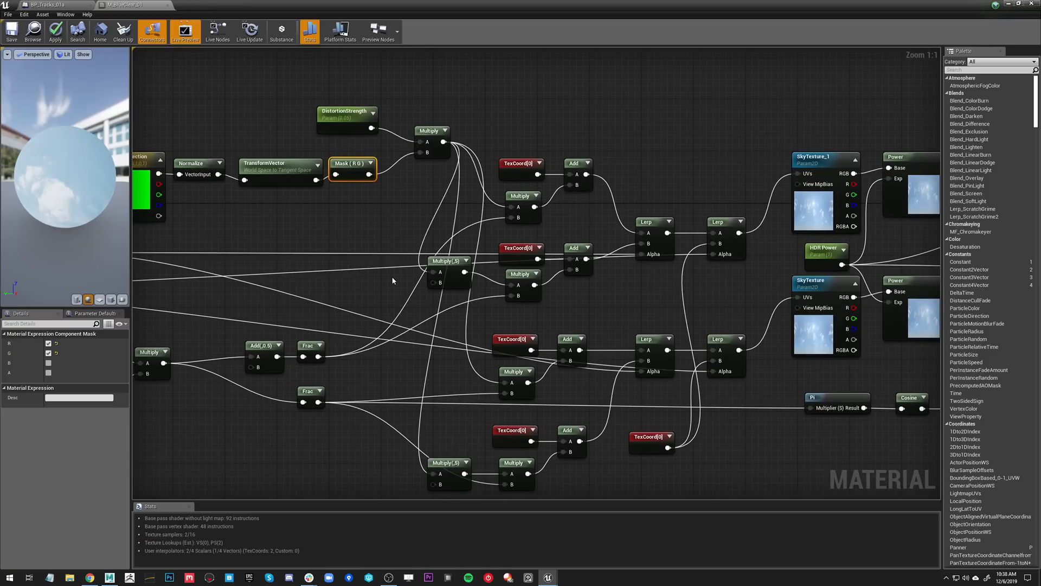
{"action": "left_click", "coordinate": [342, 90]}
{"action": "left_click", "coordinate": [331, 112]}
{"action": "left_click", "coordinate": [420, 114]}
- Open the sky sphere's MI_Cirrus_01 material instance in a smaller window over the level and set DistortionStrength to 1.0
{"action": "left_click_drag", "start_coordinate": [267, 4], "coordinate": [215, 184]}
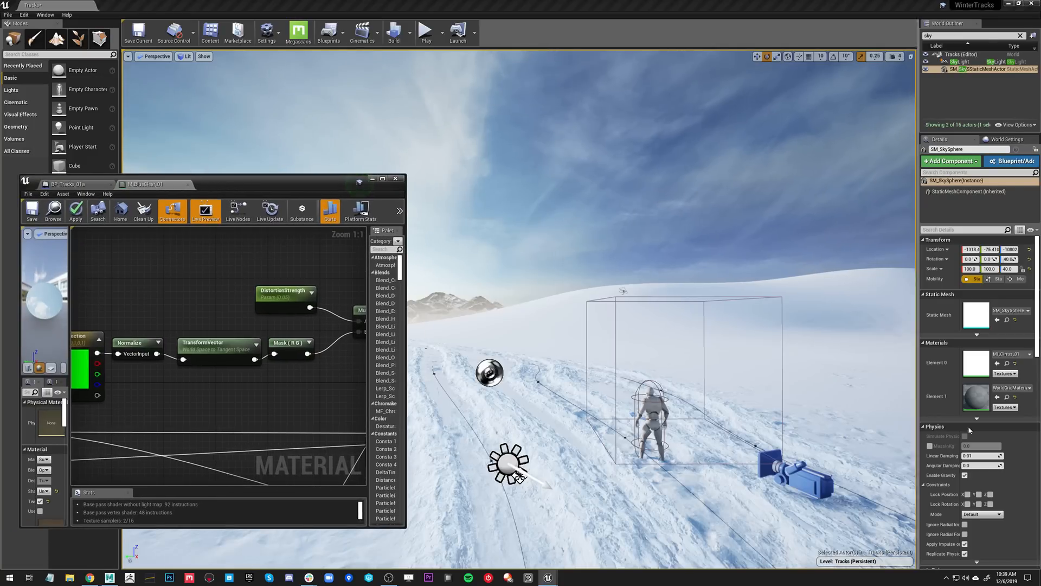
{"action": "double_click", "coordinate": [977, 362]}
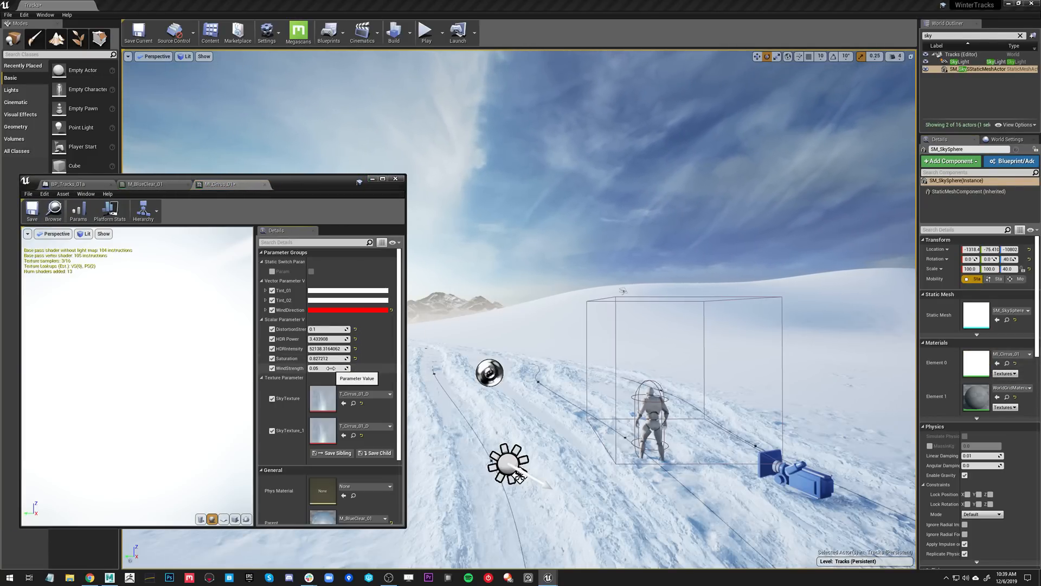
{"action": "left_click", "coordinate": [329, 329]}
{"action": "type", "text": "1.0"}
{"action": "key", "text": "Return"}
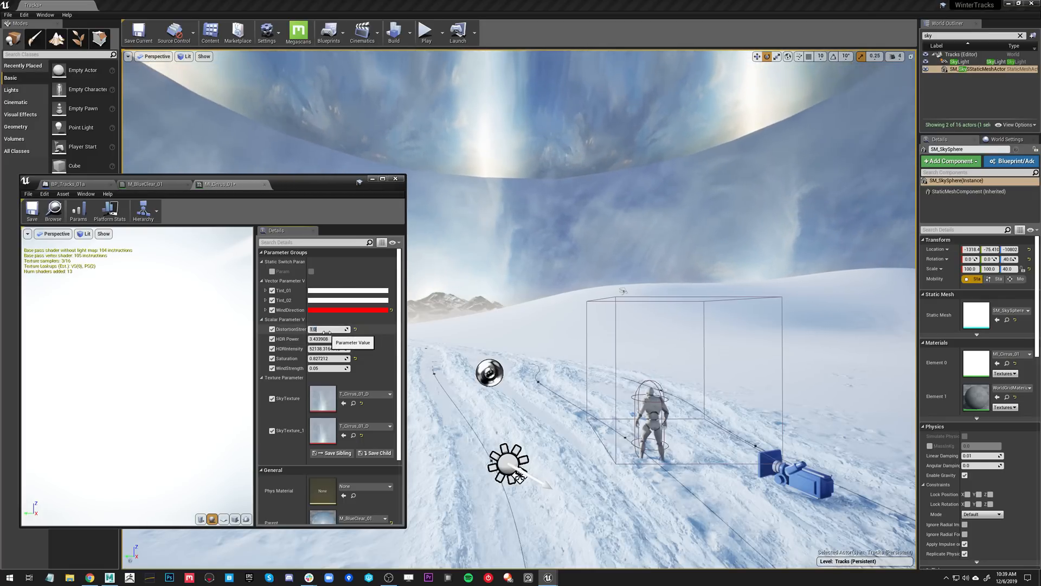
- Reduce DistortionStrength to 0.1, raise it to 0.3, and move the instance window clear of the sky and mountains
{"action": "type", "text": "0.1"}
{"action": "key", "text": "Return"}
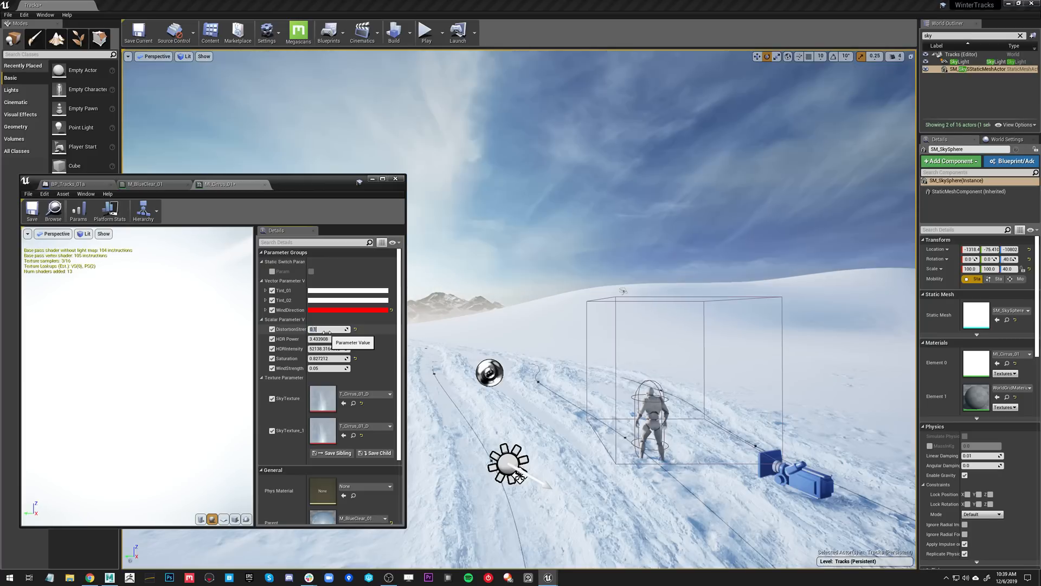
{"action": "type", "text": "0.3"}
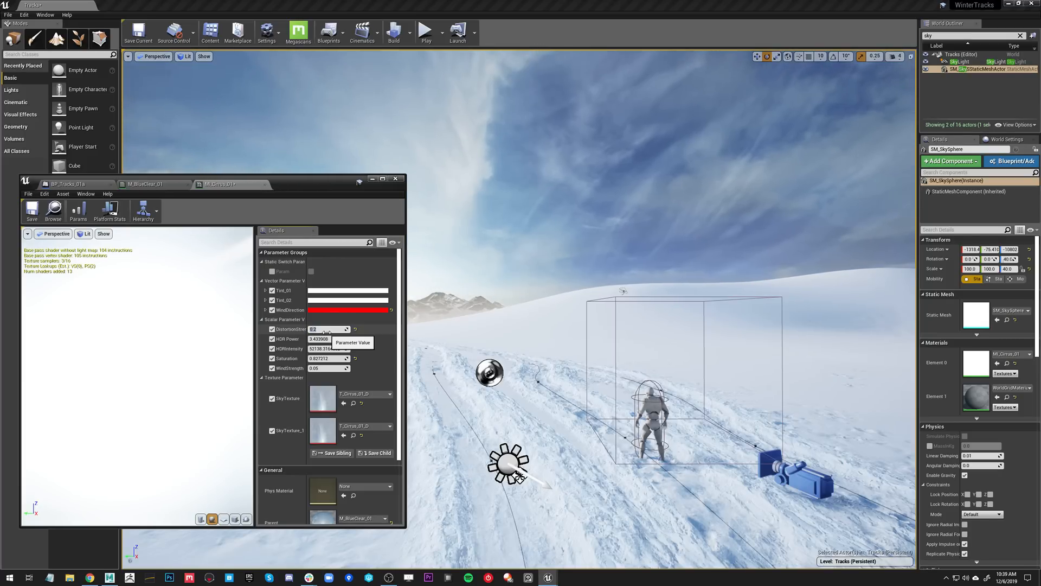
{"action": "left_click_drag", "start_coordinate": [295, 189], "coordinate": [803, 302]}
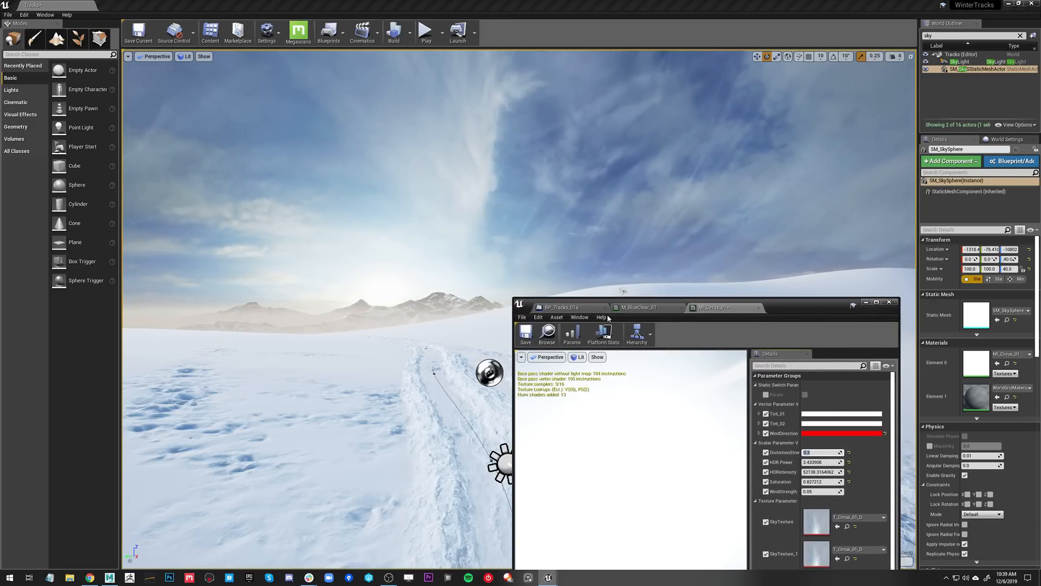
- Set DistortionStrength to 0.1 in the cirrus instance and reposition its window over the level view
{"action": "left_click_drag", "start_coordinate": [827, 308], "coordinate": [837, 275]}
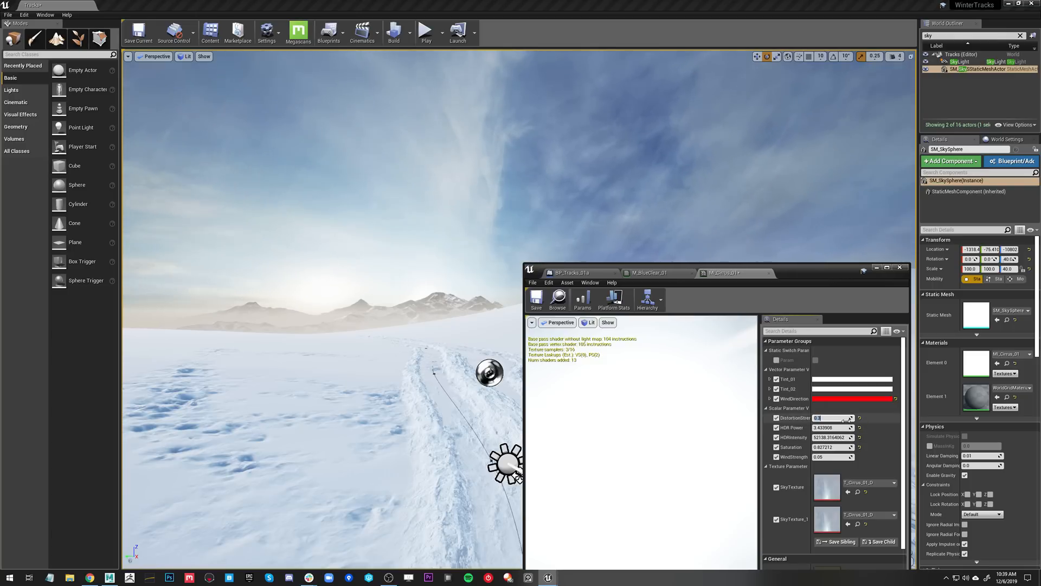
{"action": "type", "text": "0.1"}
{"action": "key", "text": "Return"}
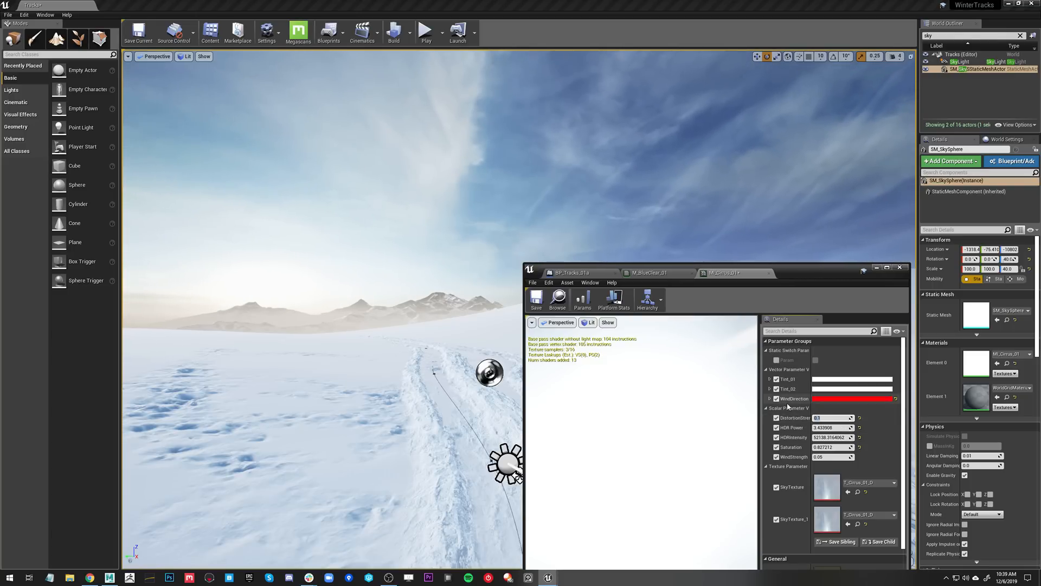
{"action": "left_click_drag", "start_coordinate": [803, 271], "coordinate": [758, 173]}
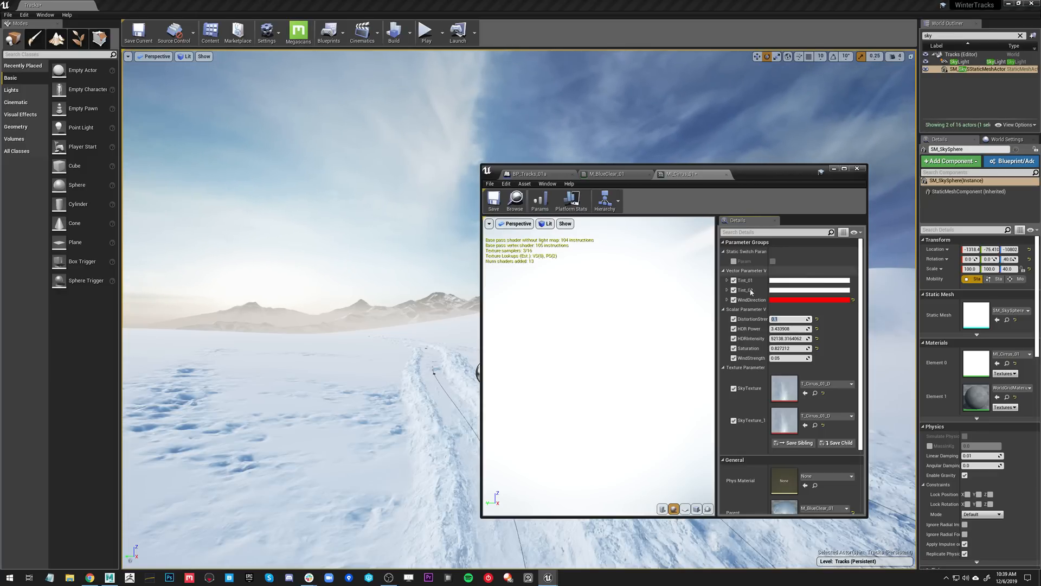
- Show the M_BlueClear_01 graph full size and examine the Time and WindStrength nodes feeding the Multiply and Frac nodes
{"action": "left_click", "coordinate": [632, 173]}
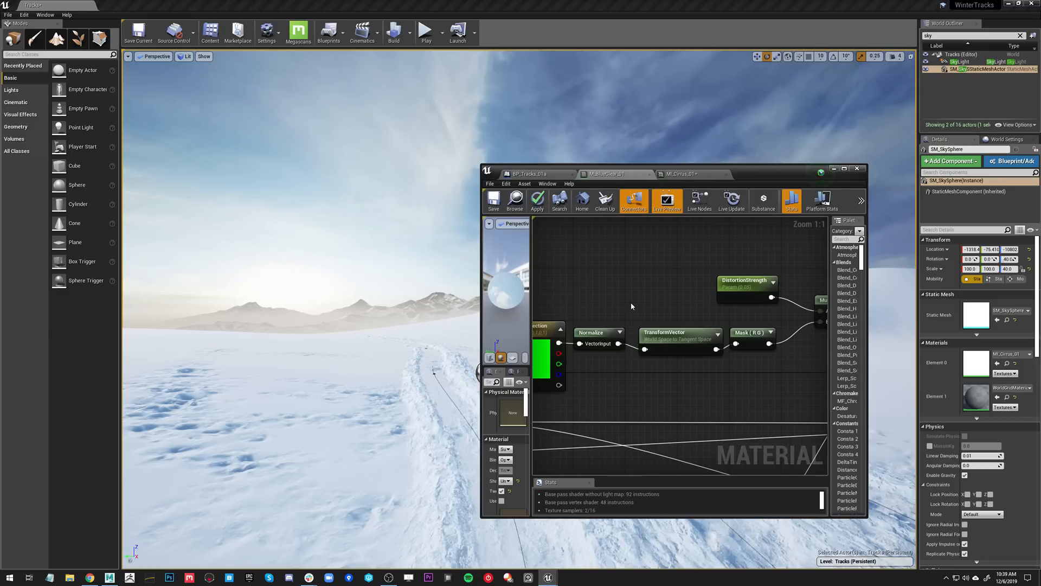
{"action": "left_click", "coordinate": [696, 198]}
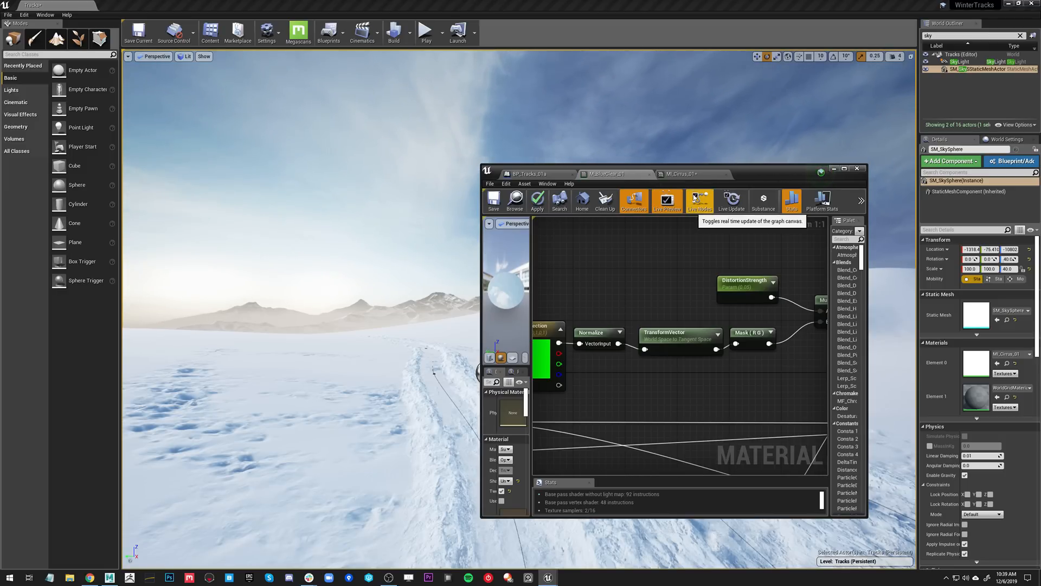
{"action": "double_click", "coordinate": [752, 180]}
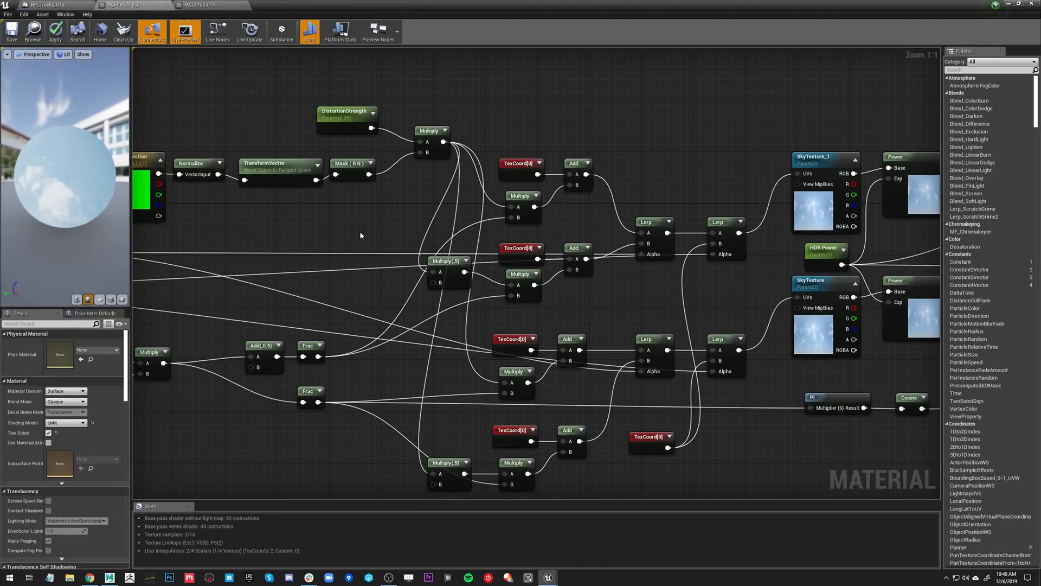
{"action": "right_click_drag", "start_coordinate": [349, 239], "coordinate": [585, 109]}
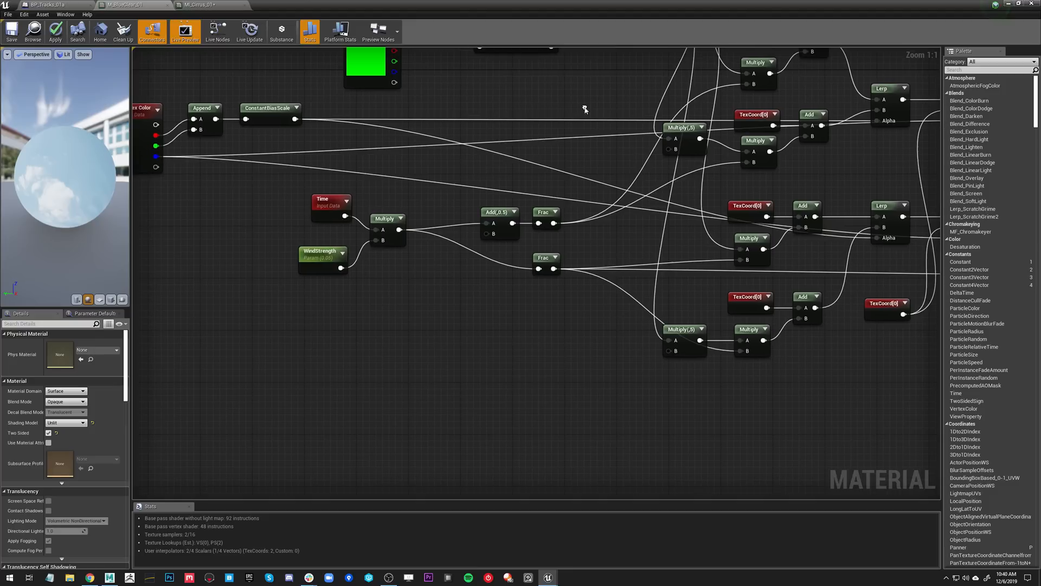
{"action": "right_click_drag", "start_coordinate": [459, 367], "coordinate": [284, 338]}
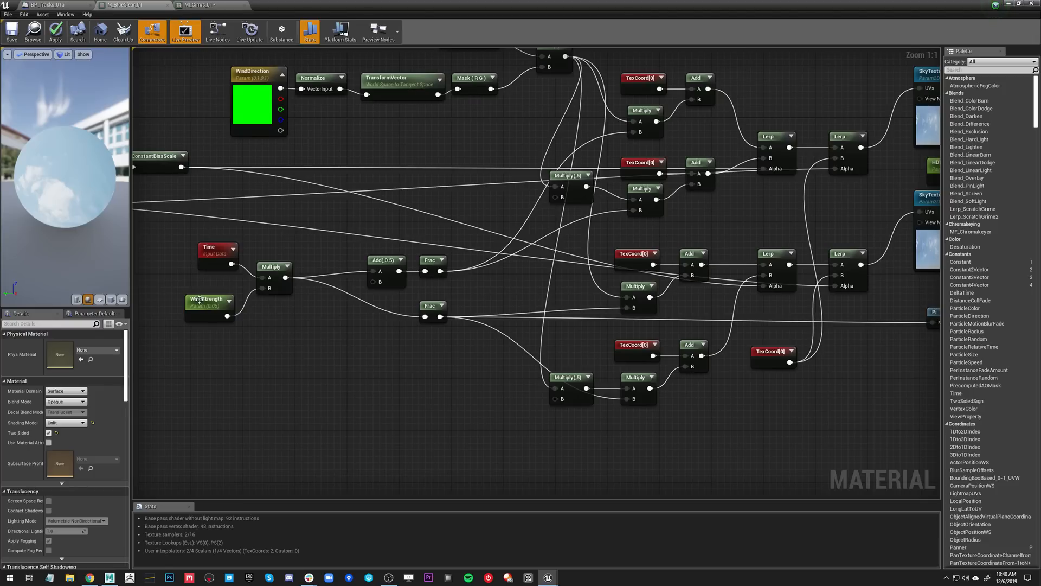
{"action": "left_click", "coordinate": [210, 299]}
{"action": "right_click_drag", "start_coordinate": [304, 254], "coordinate": [386, 334]}
- Place the MI_Cirrus_01 instance beside the sky, try a WindStrength of 1.0 and smaller values, and return it to 0.05
{"action": "left_click", "coordinate": [208, 4]}
{"action": "left_click_drag", "start_coordinate": [554, 3], "coordinate": [212, 176]}
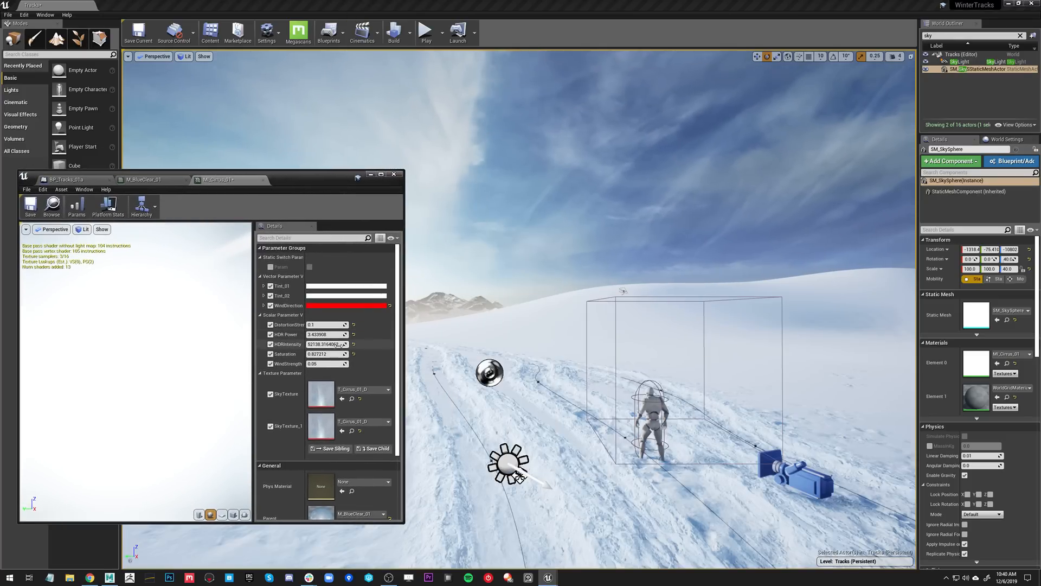
{"action": "left_click", "coordinate": [336, 364]}
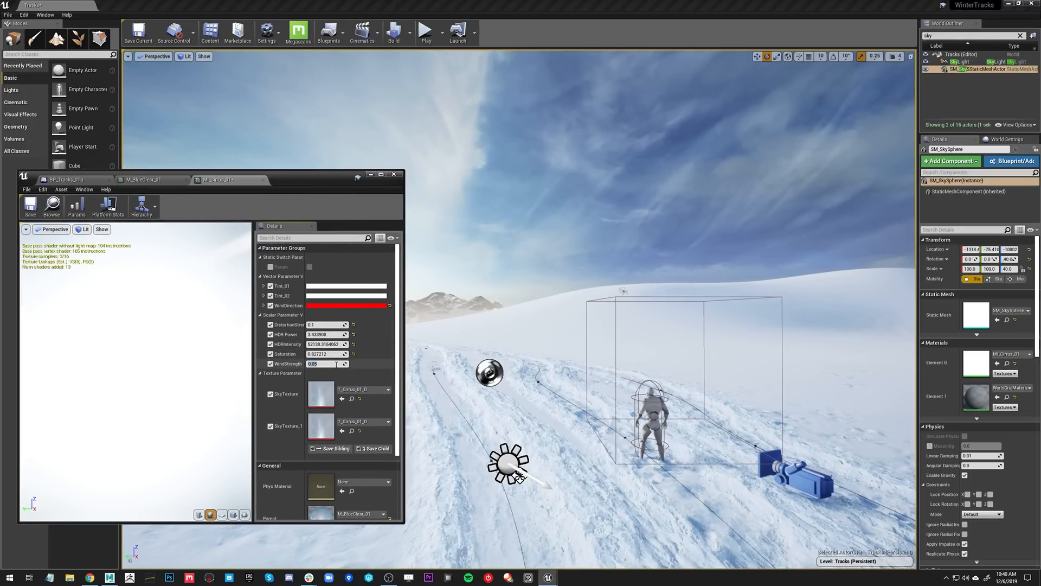
{"action": "type", "text": "1.0"}
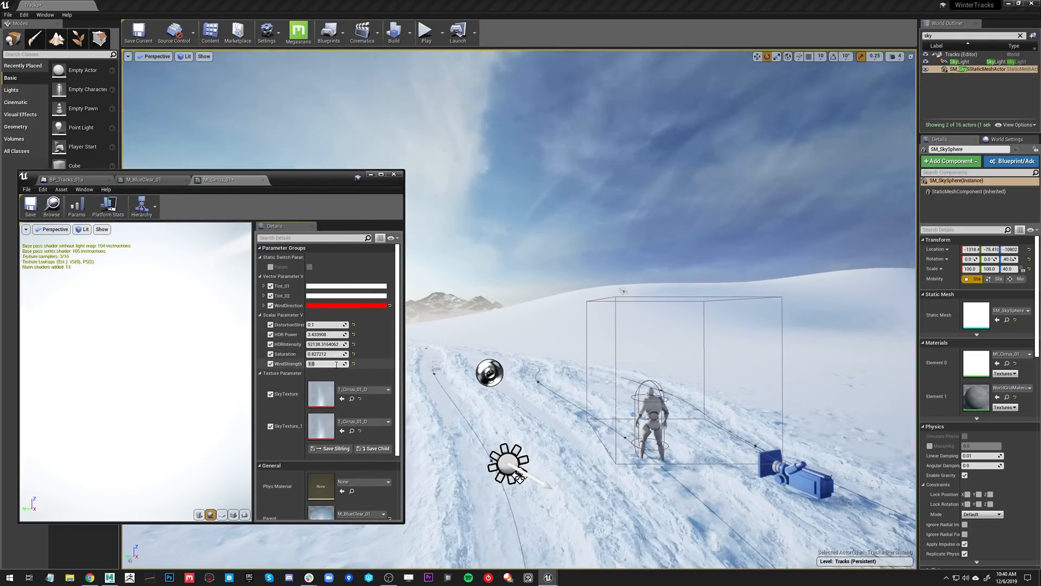
{"action": "key", "text": "BackSpace"}
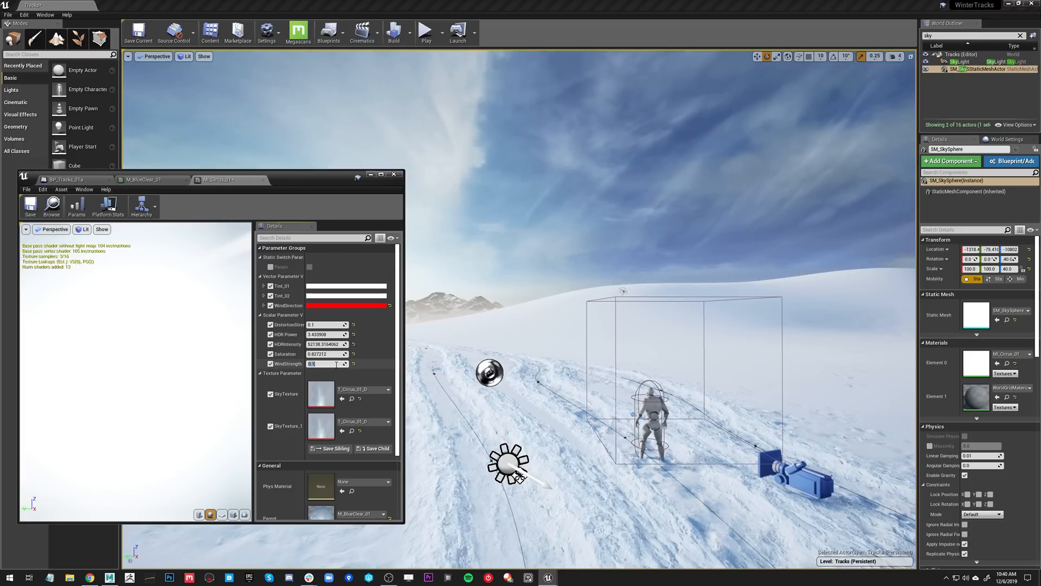
{"action": "type", "text": "0.05"}
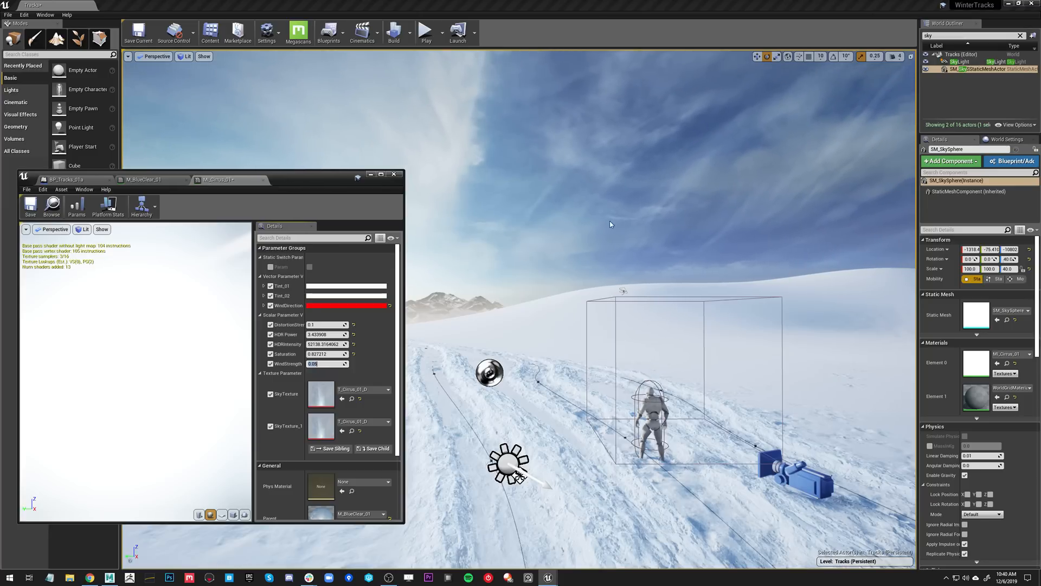
{"action": "type", "text": "0.01"}
{"action": "key", "text": "Return"}
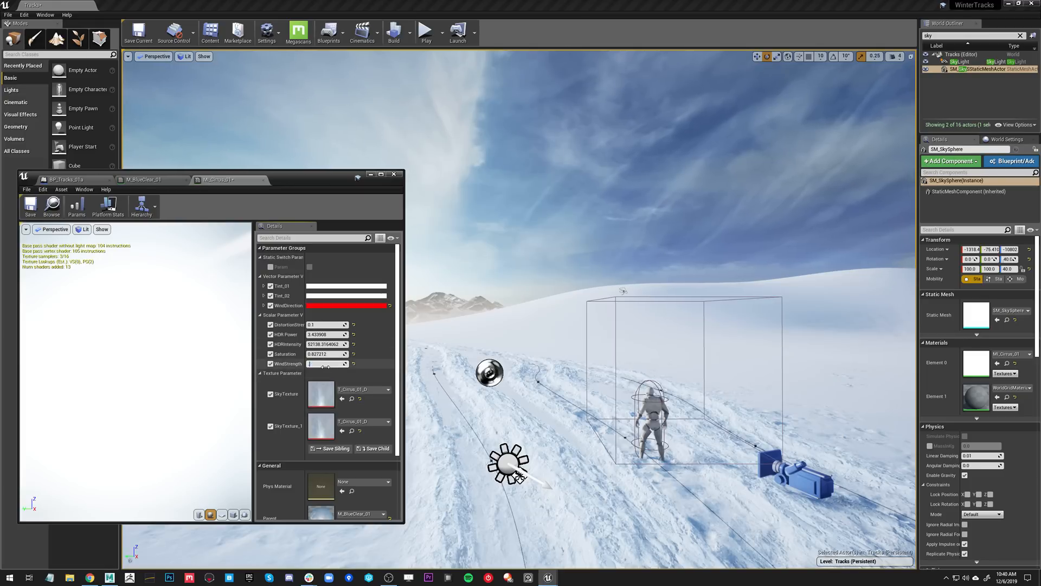
- Return to the full-size M_BlueClear_01 graph and examine how the distortion Multiply and Frac outputs feed the TexCoord offset branches
{"action": "left_click", "coordinate": [161, 180]}
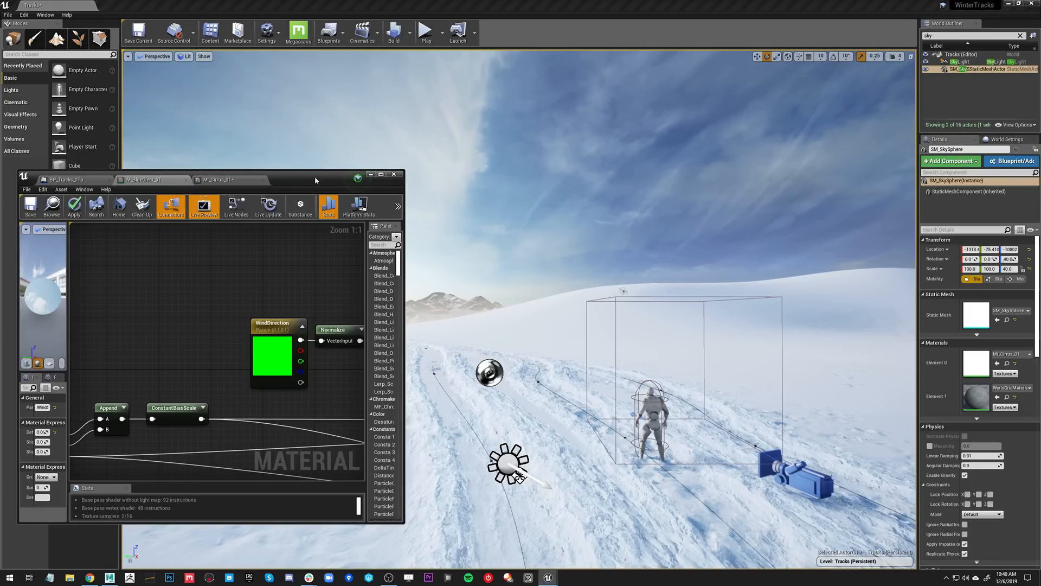
{"action": "double_click", "coordinate": [358, 179]}
{"action": "right_click_drag", "start_coordinate": [421, 346], "coordinate": [233, 347]}
{"action": "scroll", "coordinate": [347, 276], "scroll_direction": "down", "scroll_amount": 2}
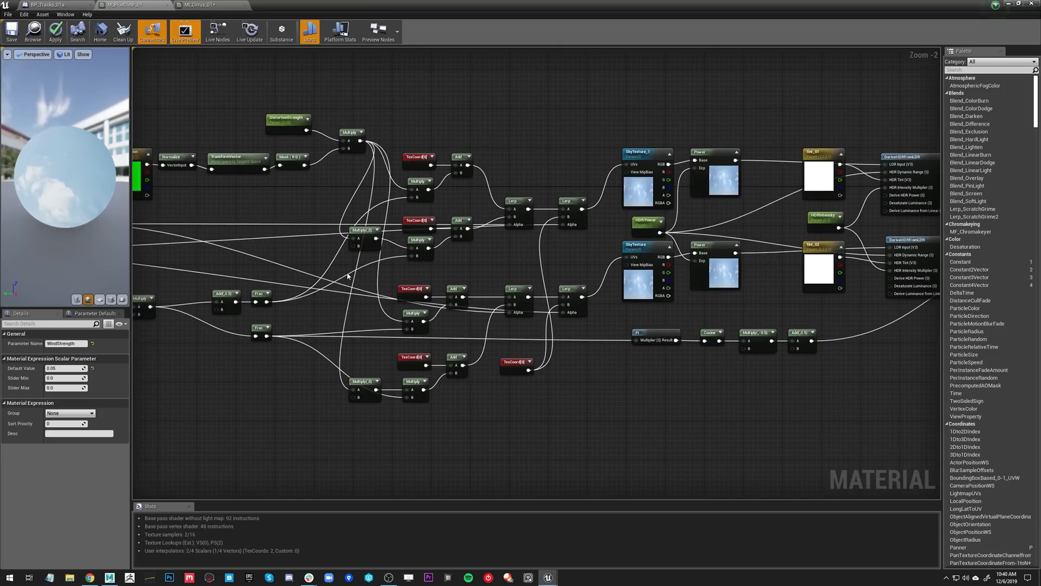
{"action": "scroll", "coordinate": [348, 276], "scroll_direction": "up", "scroll_amount": 1}
{"action": "right_click_drag", "start_coordinate": [348, 276], "coordinate": [329, 268]}
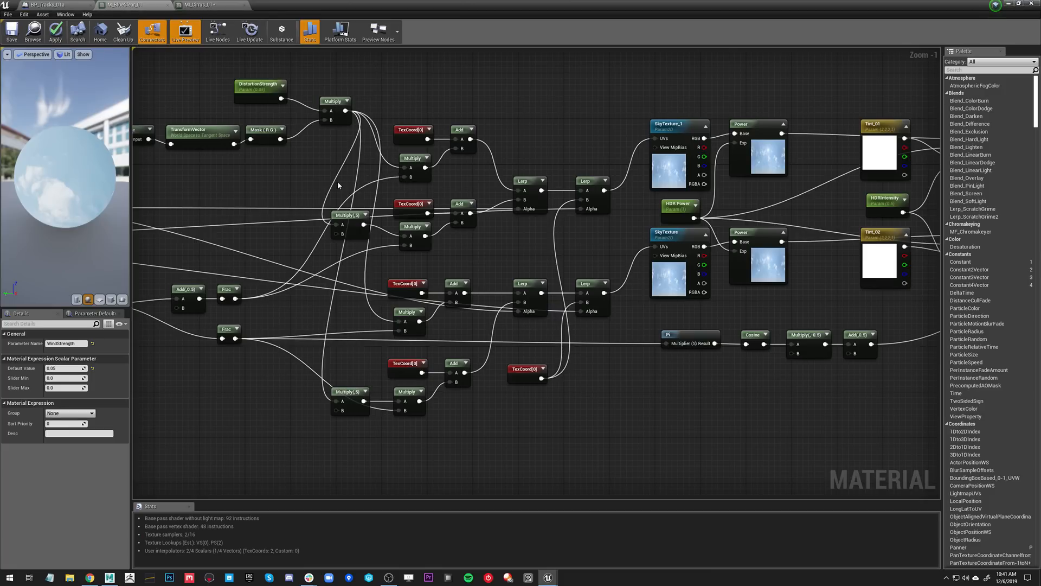
{"action": "right_click_drag", "start_coordinate": [337, 181], "coordinate": [275, 147]}
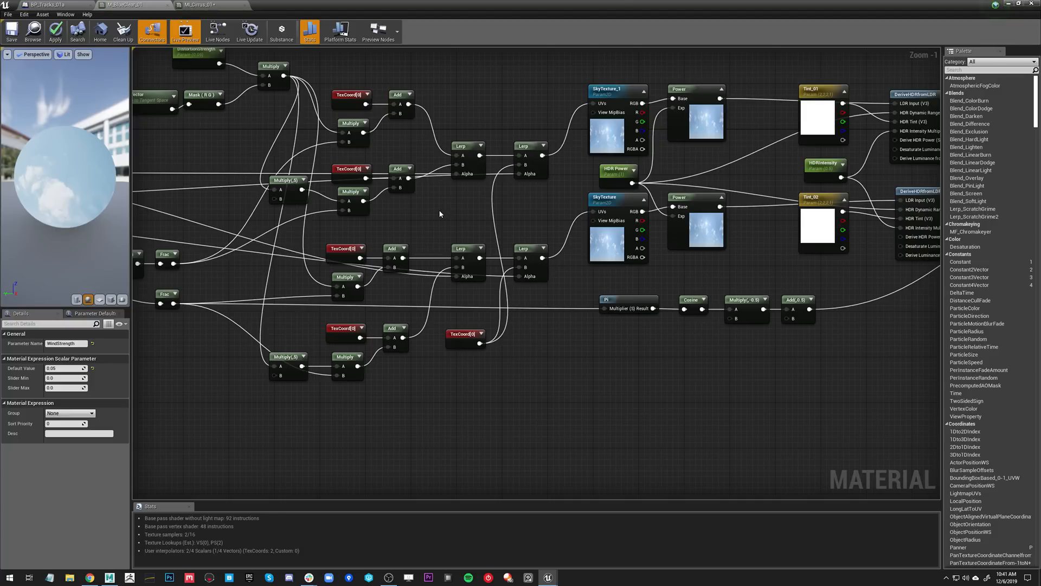
{"action": "right_click_drag", "start_coordinate": [438, 216], "coordinate": [488, 247]}
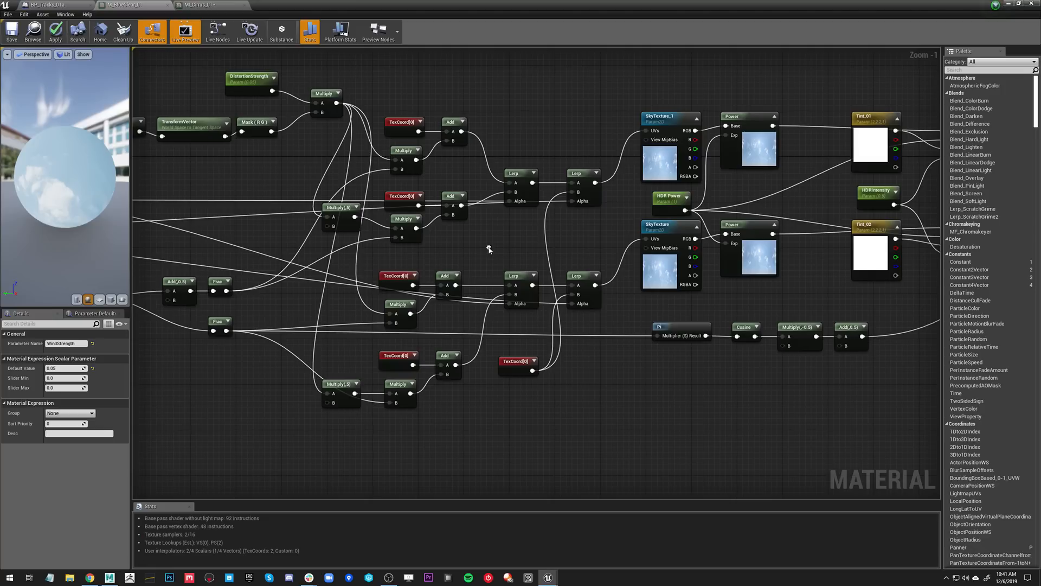
- Trace the offset texture coordinates through the Lerp nodes to the SkyTexture and SkyTexture_1 samplers
{"action": "right_click_drag", "start_coordinate": [326, 296], "coordinate": [322, 265]}
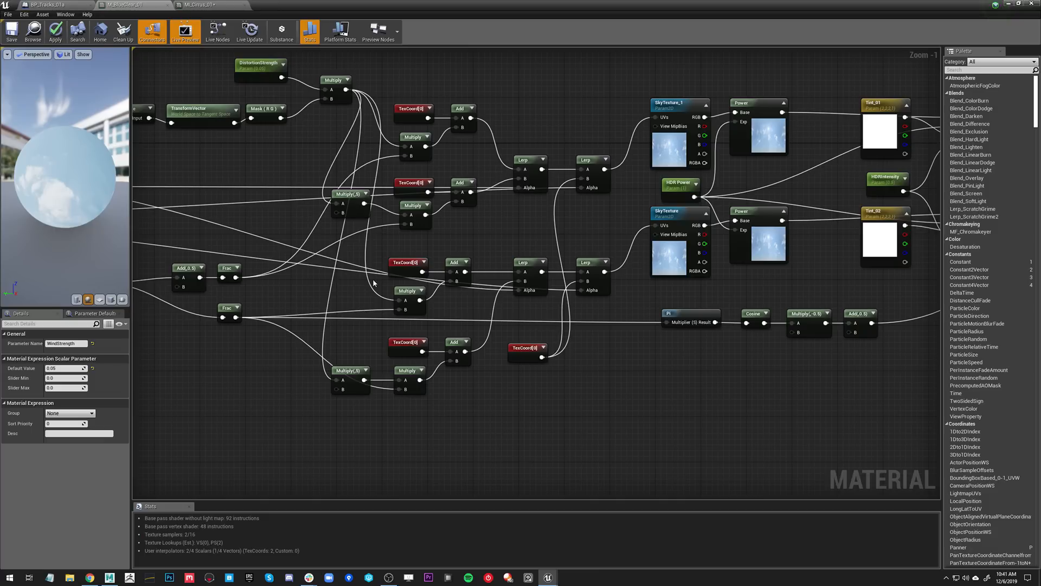
{"action": "right_click_drag", "start_coordinate": [372, 278], "coordinate": [304, 282]}
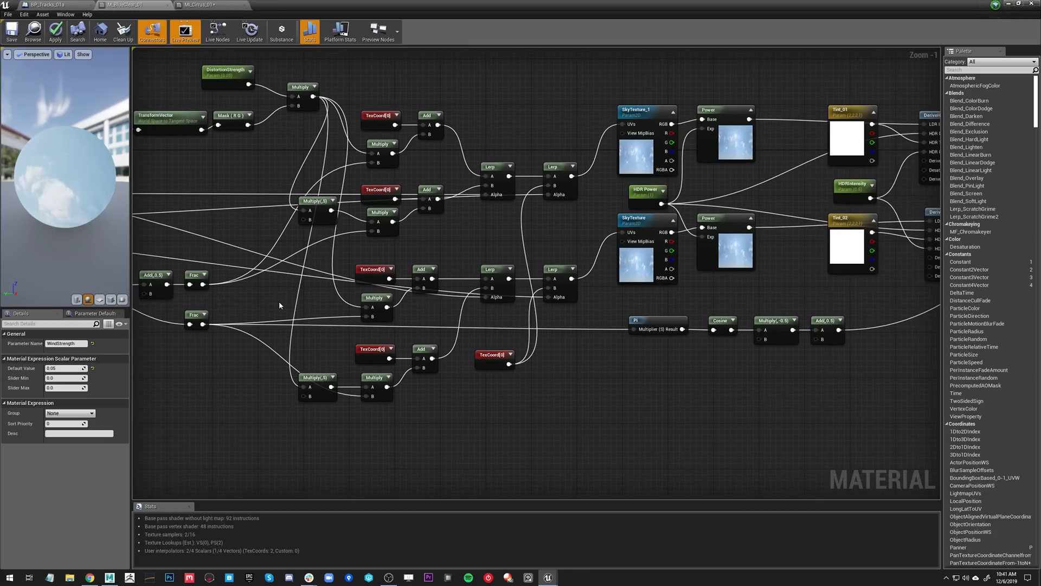
{"action": "mouse_move", "coordinate": [417, 305]}
{"action": "right_mouse_down"}
{"action": "mouse_move", "coordinate": [392, 301]}
{"action": "mouse_move", "coordinate": [597, 303]}
{"action": "mouse_move", "coordinate": [415, 325]}
{"action": "right_mouse_up"}
{"action": "right_click_drag", "start_coordinate": [554, 291], "coordinate": [515, 281]}
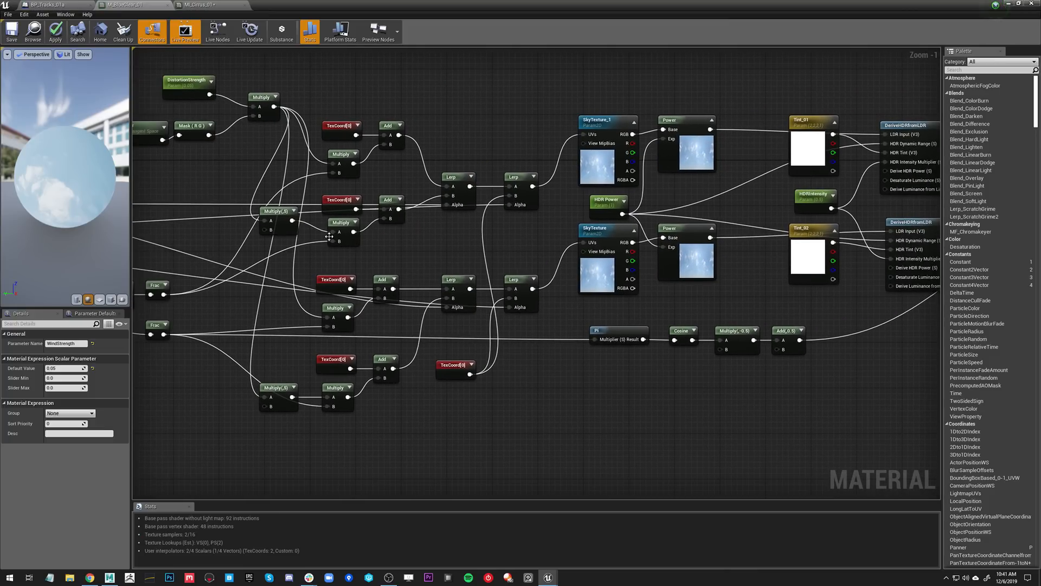
{"action": "right_click_drag", "start_coordinate": [329, 236], "coordinate": [248, 241]}
{"action": "right_click_drag", "start_coordinate": [362, 268], "coordinate": [236, 324]}
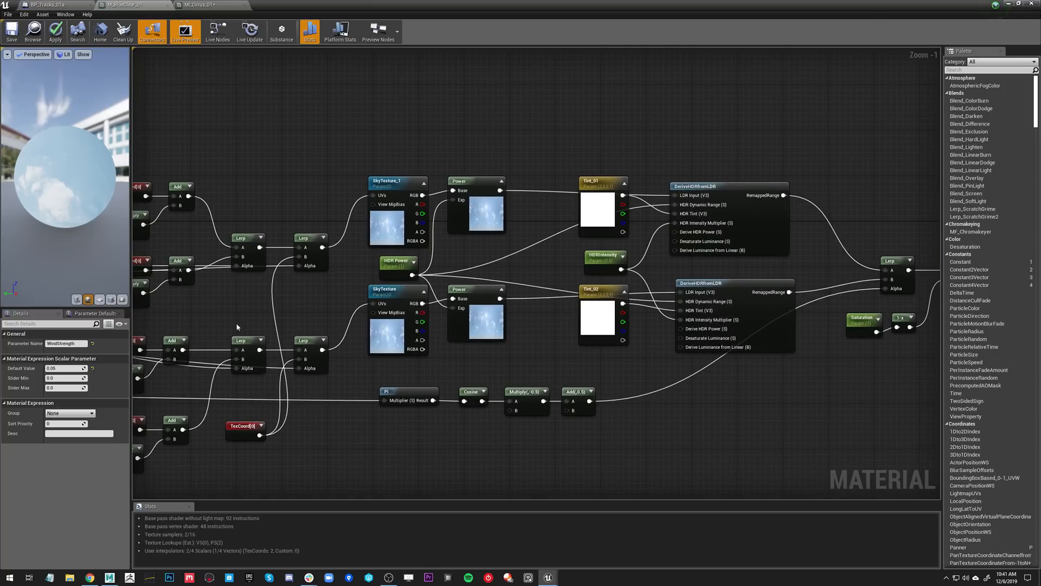
- Open the T_BlueClear_01_D texture used by the SkyTexture node, inspect it, and return to the M_BlueClear_01 graph
{"action": "left_click", "coordinate": [398, 341]}
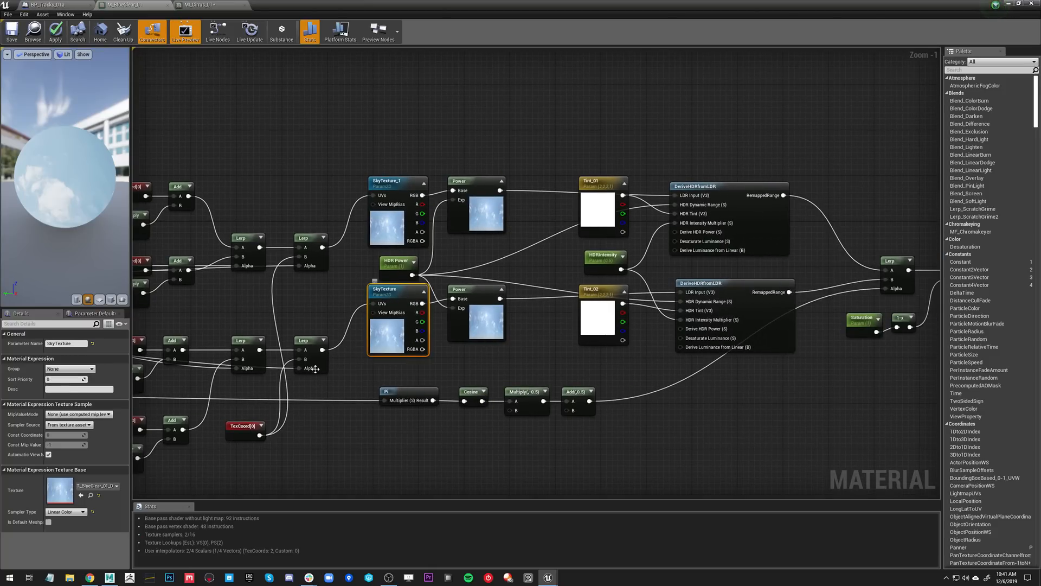
{"action": "double_click", "coordinate": [109, 480]}
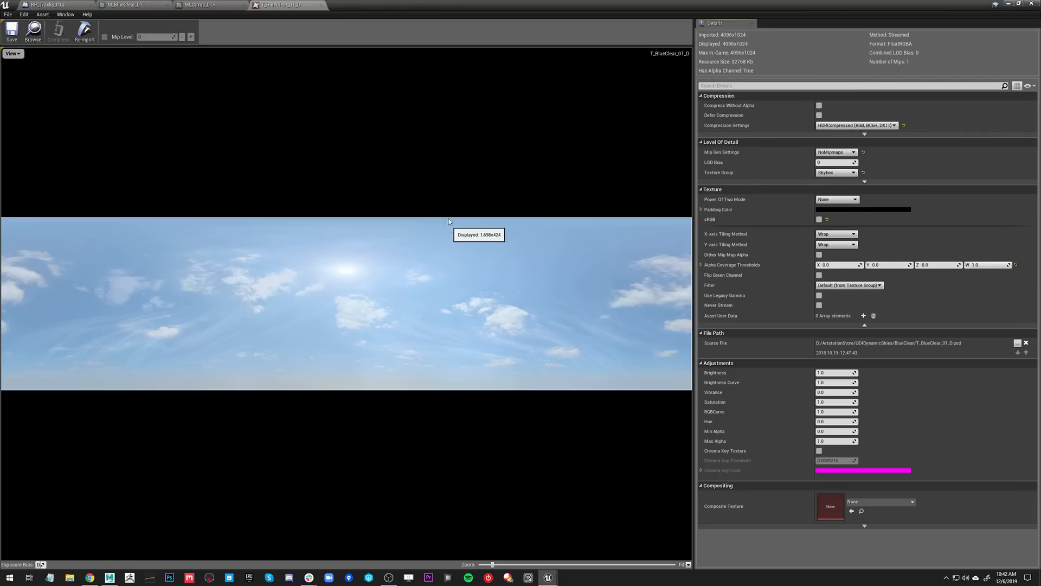
{"action": "left_click", "coordinate": [321, 5]}
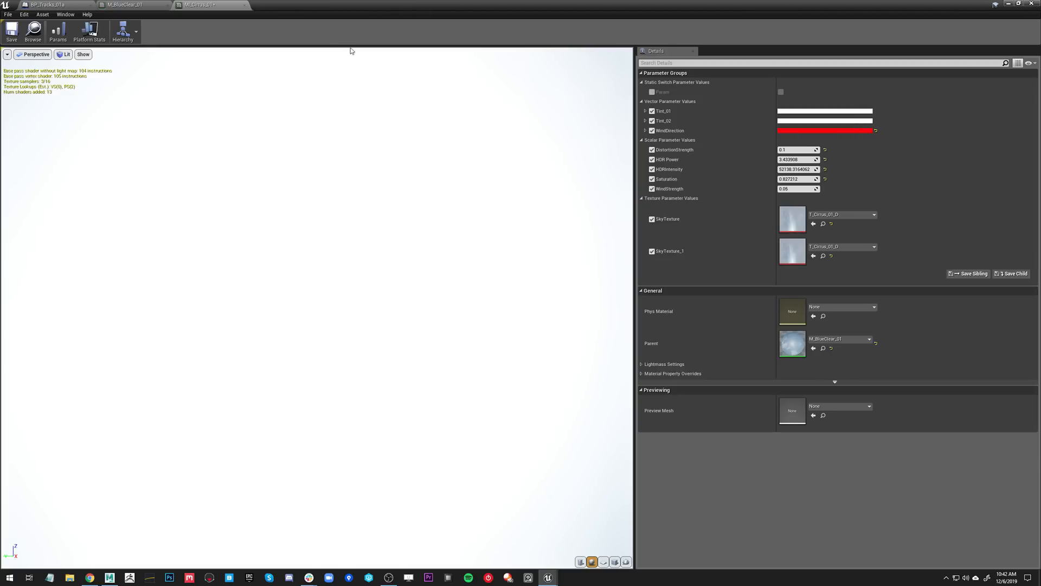
{"action": "left_click", "coordinate": [123, 5]}
- Select the Power node after SkyTexture and examine its HDR Power input and the tint and DeriveHDRfromLDR chain
{"action": "right_click_drag", "start_coordinate": [439, 386], "coordinate": [311, 345]}
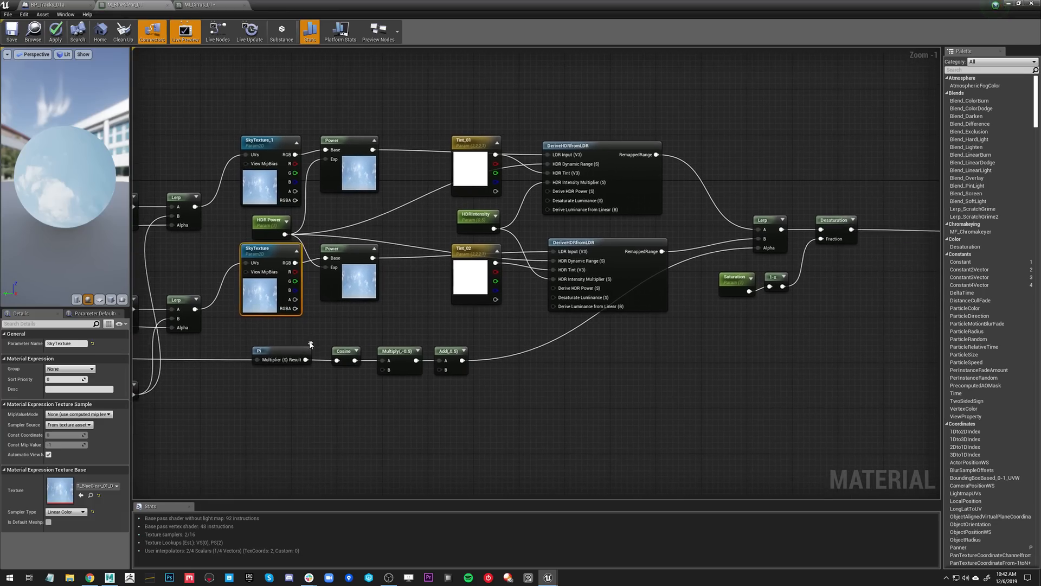
{"action": "left_click", "coordinate": [355, 266]}
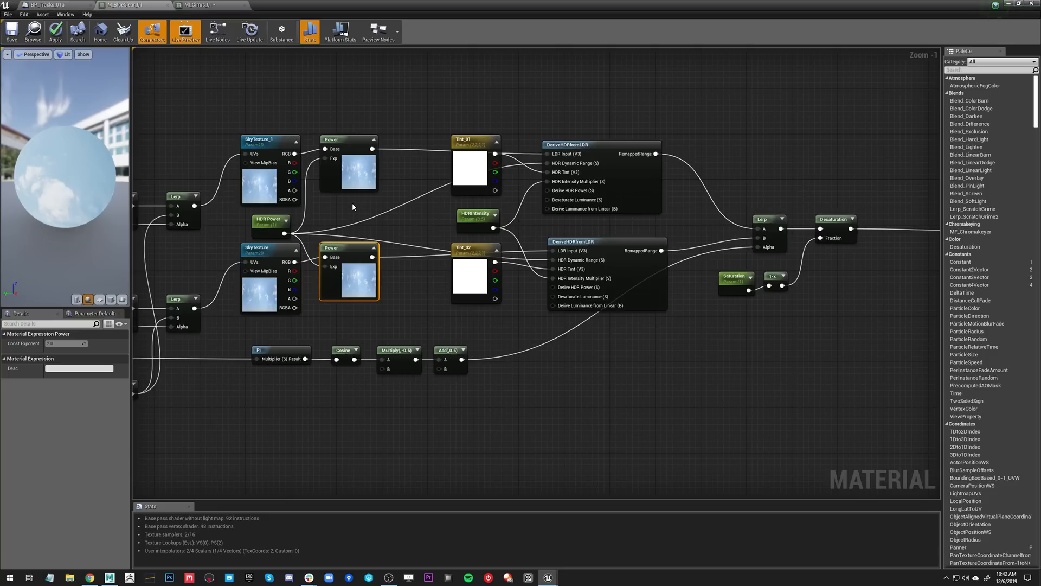
{"action": "right_click_drag", "start_coordinate": [267, 231], "coordinate": [250, 224]}
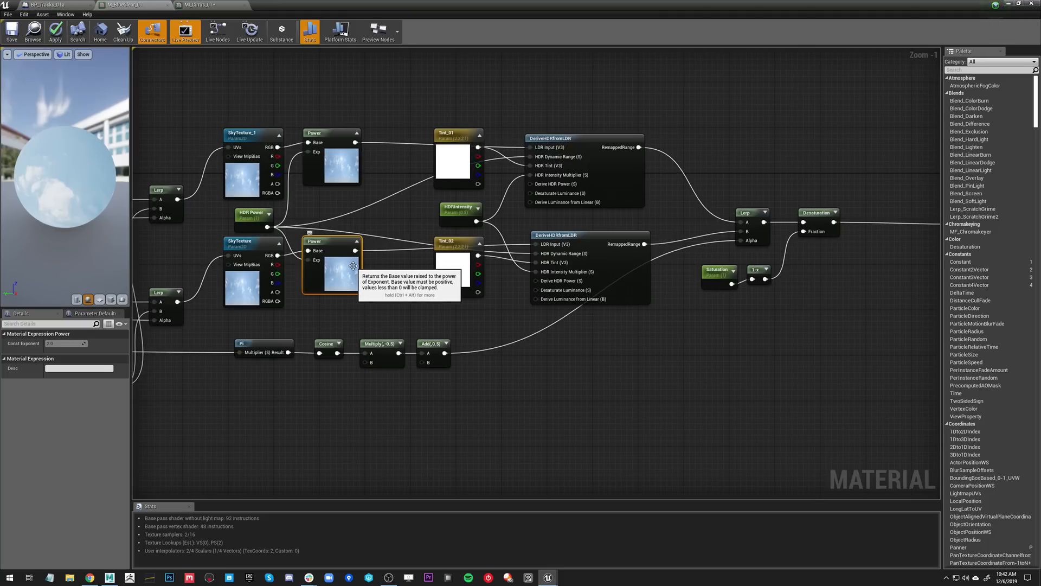
{"action": "right_click_drag", "start_coordinate": [368, 278], "coordinate": [351, 303]}
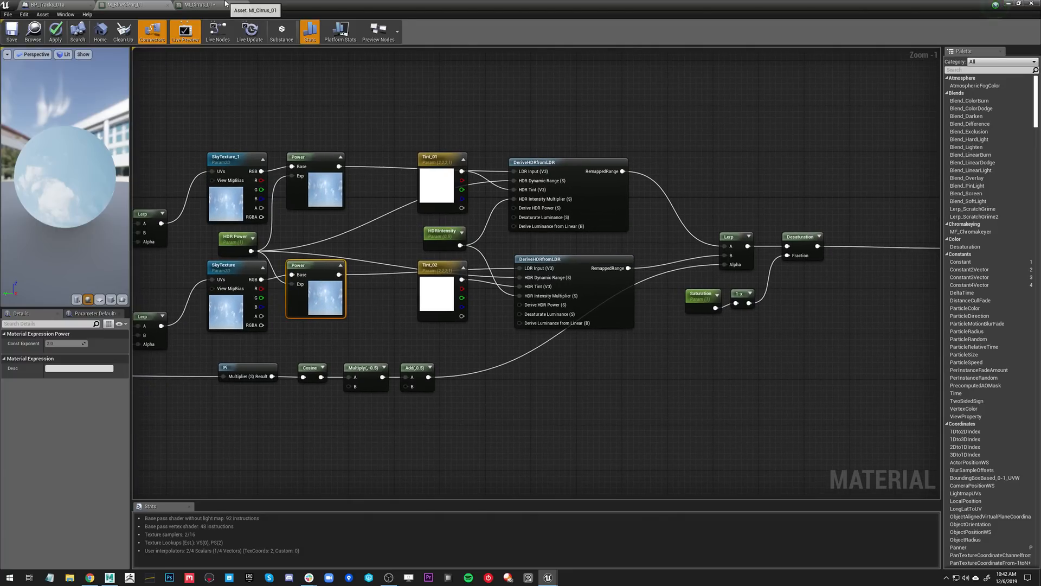
- Show the MI_Cirrus_01 instance in a smaller window over the level and raise HDR Power to about 4.12
{"action": "left_click", "coordinate": [226, 4]}
{"action": "left_click_drag", "start_coordinate": [225, 5], "coordinate": [243, 197]}
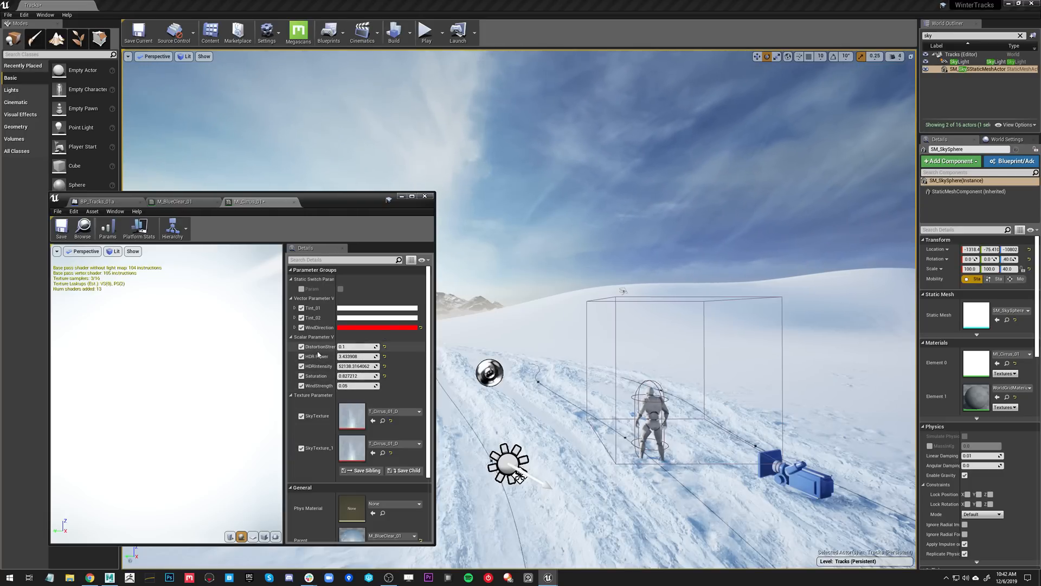
{"action": "mouse_move", "coordinate": [355, 356]}
{"action": "left_mouse_down"}
{"action": "mouse_move", "coordinate": [328, 356]}
{"action": "mouse_move", "coordinate": [365, 356]}
{"action": "left_mouse_up"}
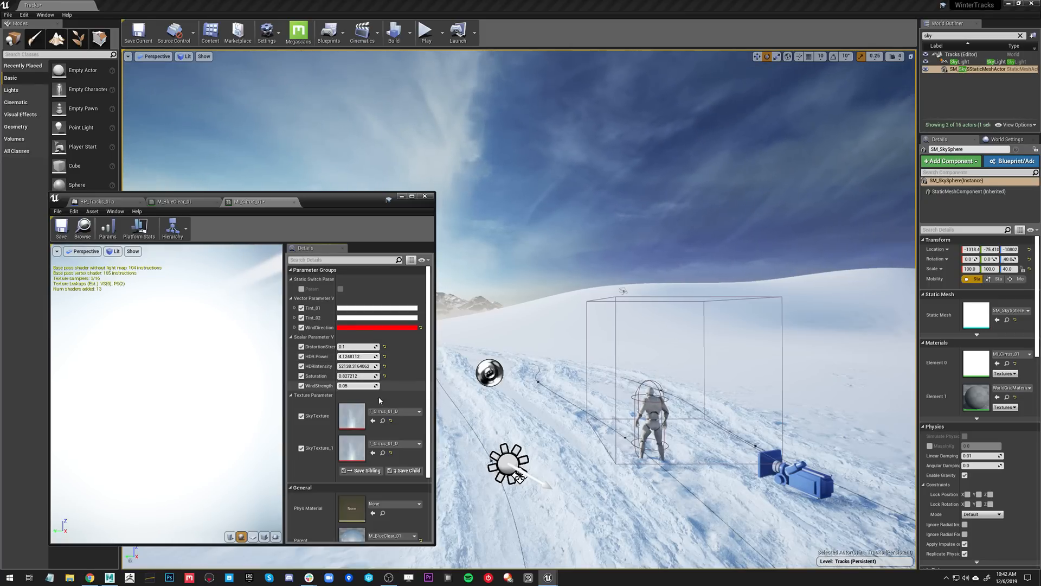
- Switch to the M_BlueClear_01 graph and examine the DeriveHDRfromLDR, HDRIntensity and Power nodes
{"action": "left_click", "coordinate": [175, 201]}
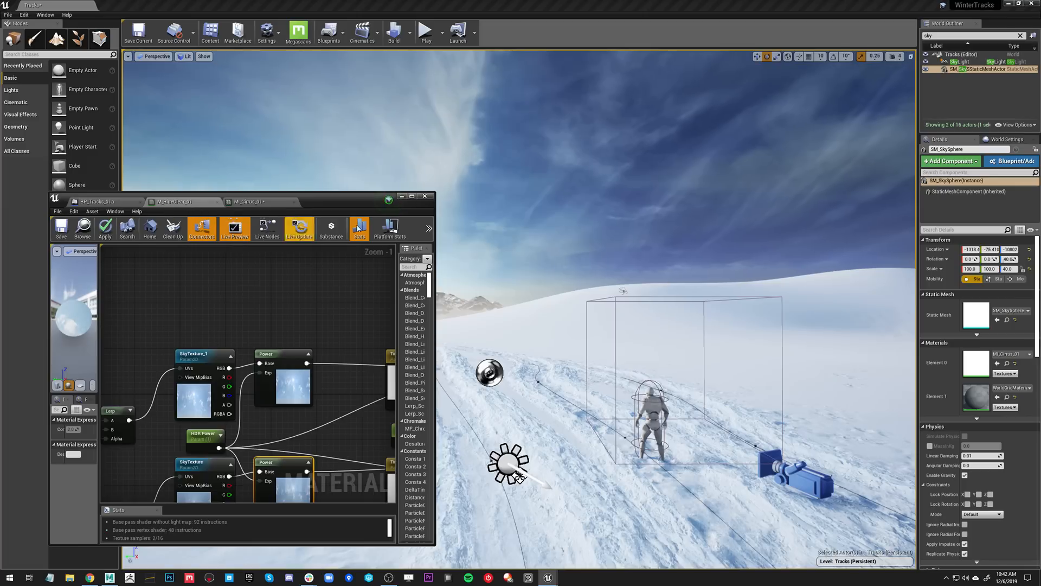
{"action": "right_click_drag", "start_coordinate": [353, 328], "coordinate": [221, 260]}
{"action": "right_click_drag", "start_coordinate": [321, 399], "coordinate": [367, 376]}
{"action": "right_click_drag", "start_coordinate": [353, 284], "coordinate": [244, 284]}
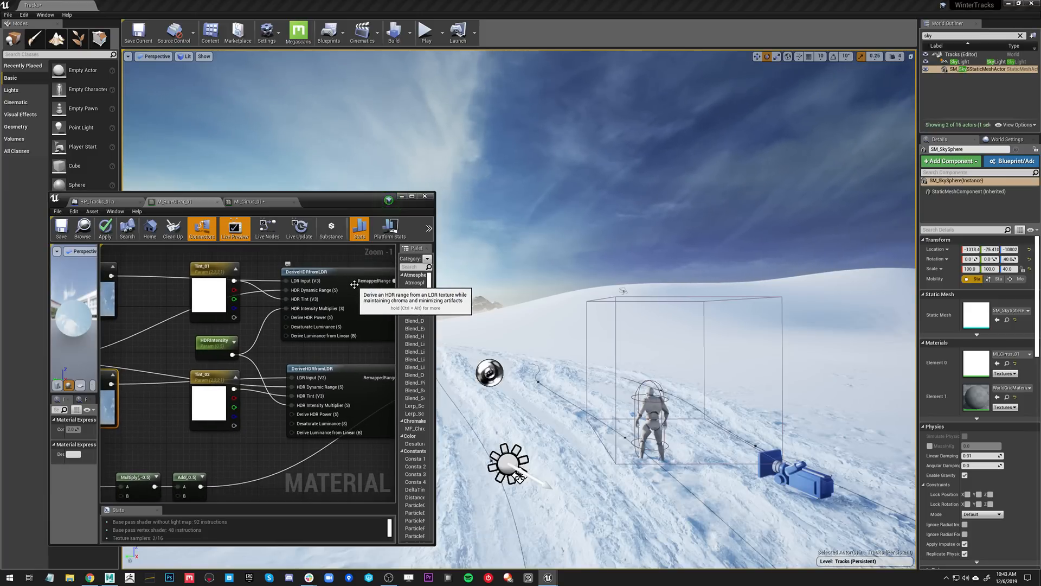
{"action": "right_click_drag", "start_coordinate": [162, 327], "coordinate": [262, 318]}
{"action": "scroll", "coordinate": [184, 330], "scroll_direction": "down", "scroll_amount": 1}
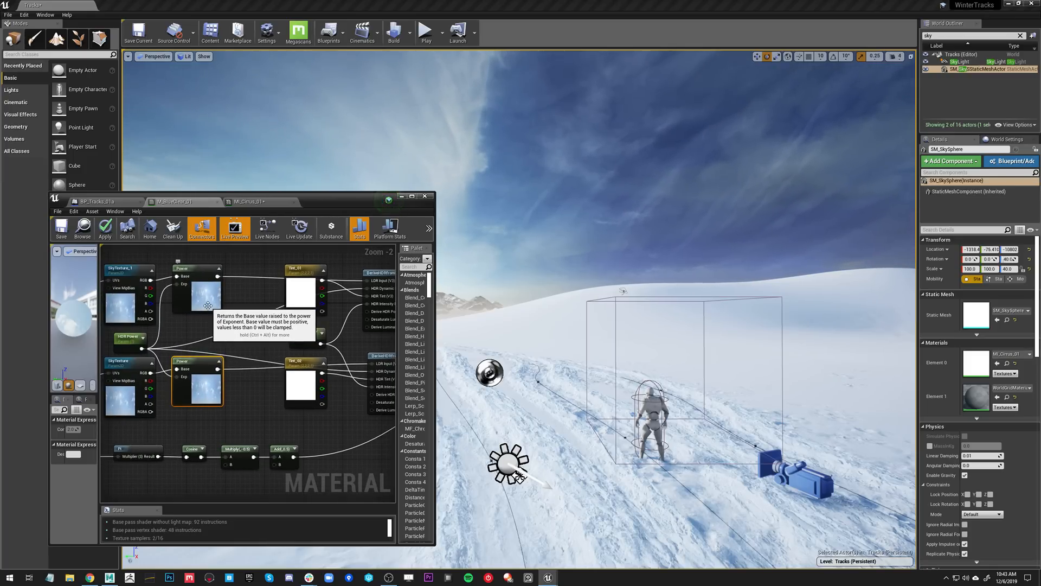
- Examine how the Tint_01 and HDRIntensity parameters feed the two DeriveHDRfromLDR nodes in the M_BlueClear_01 graph
{"action": "right_click_drag", "start_coordinate": [229, 304], "coordinate": [186, 302]}
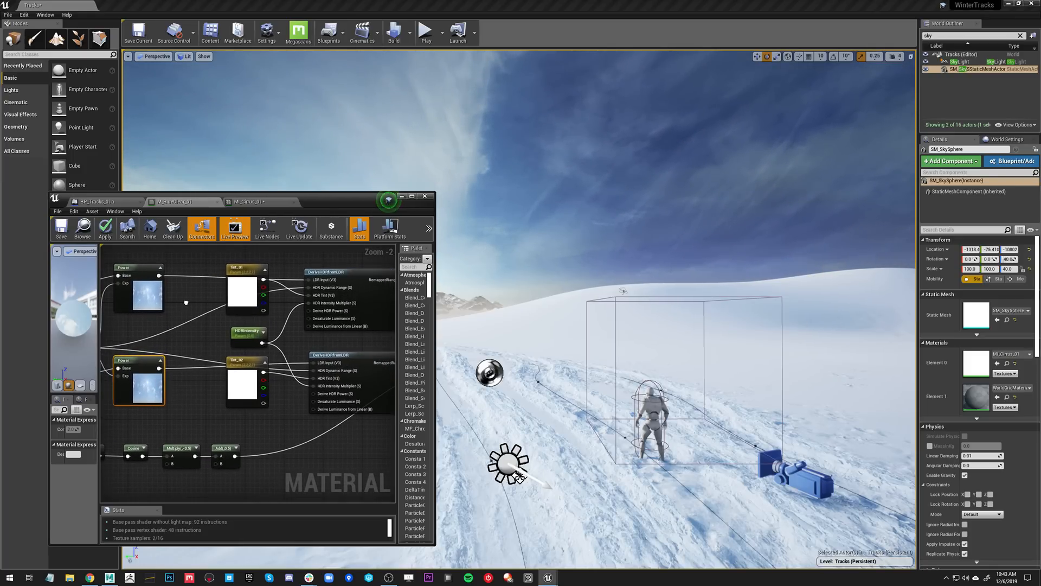
{"action": "left_click", "coordinate": [354, 284]}
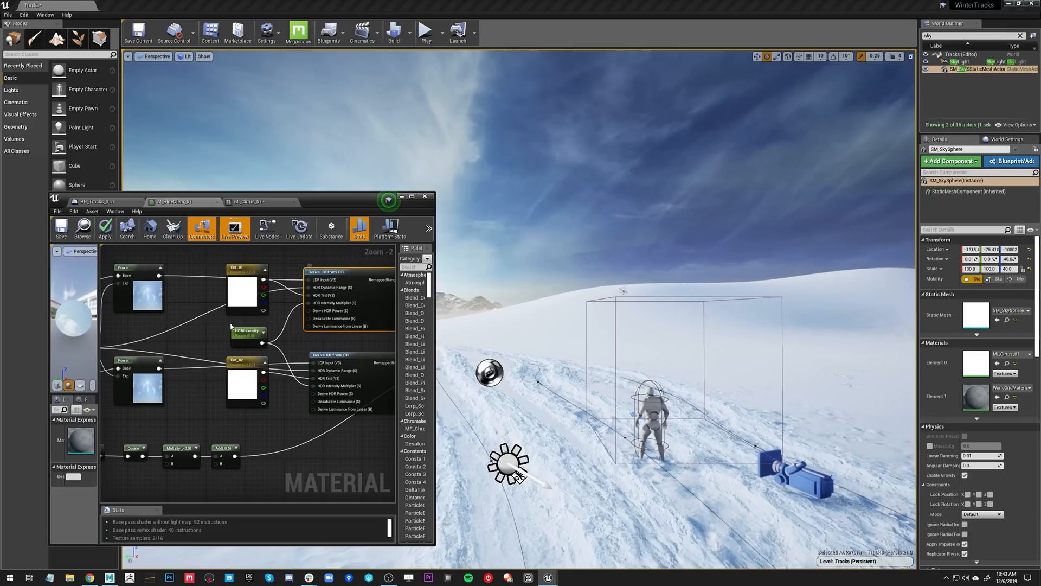
{"action": "left_click", "coordinate": [245, 275]}
{"action": "right_click_drag", "start_coordinate": [290, 305], "coordinate": [335, 325]}
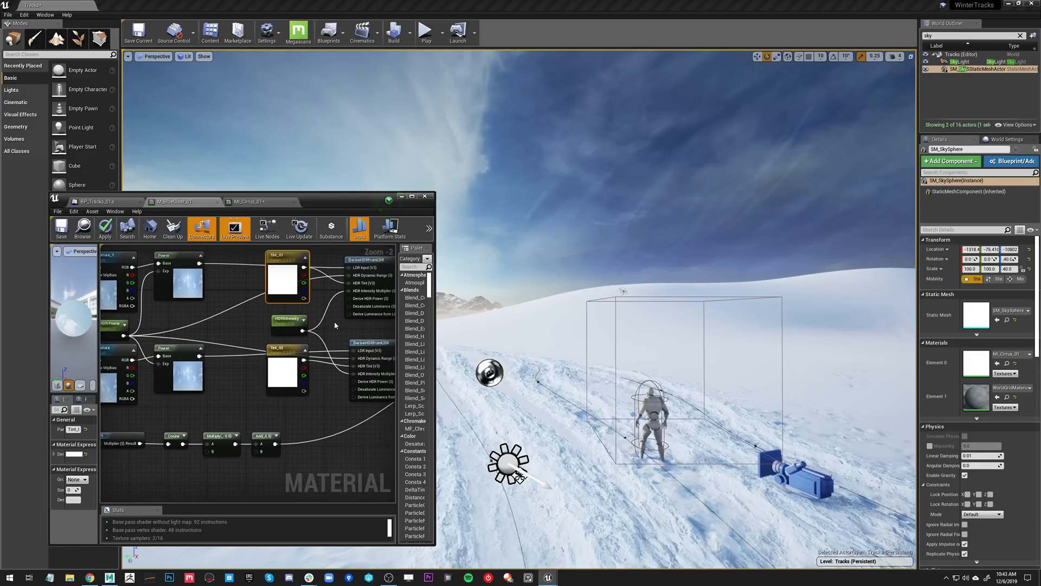
{"action": "left_click", "coordinate": [246, 314]}
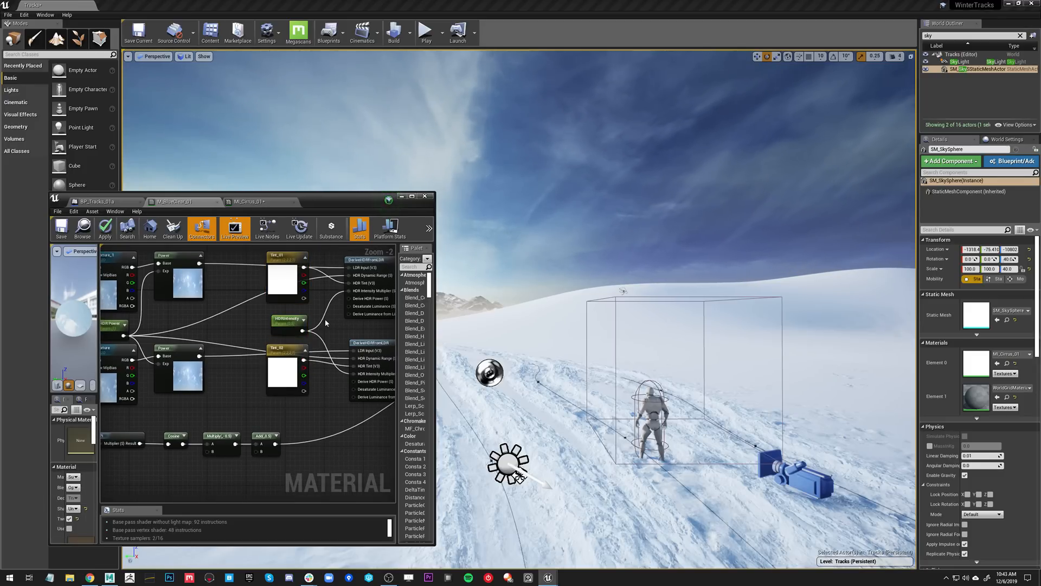
{"action": "right_click_drag", "start_coordinate": [325, 334], "coordinate": [308, 330]}
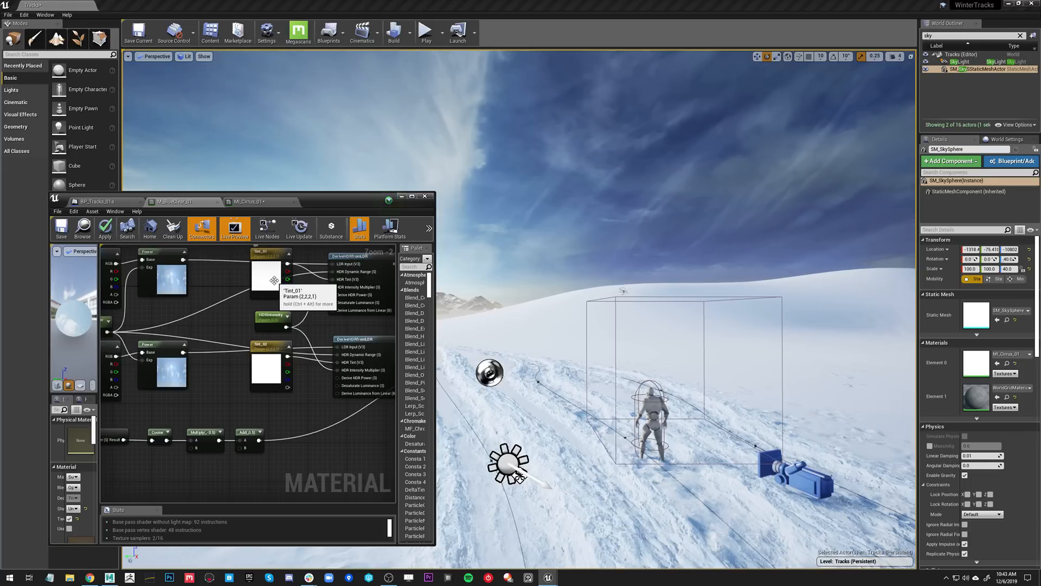
{"action": "right_click_drag", "start_coordinate": [274, 280], "coordinate": [246, 282]}
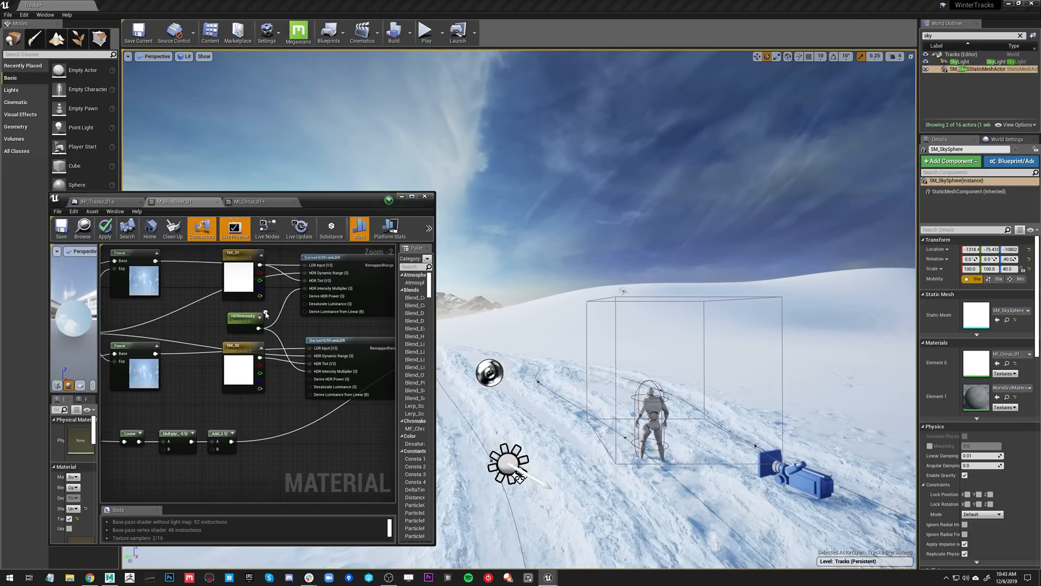
{"action": "right_click_drag", "start_coordinate": [264, 353], "coordinate": [241, 355]}
- Review the path from both SkyTexture samples through HDR Power and the Power nodes to the tints
{"action": "scroll", "coordinate": [264, 443], "scroll_direction": "down", "scroll_amount": 2}
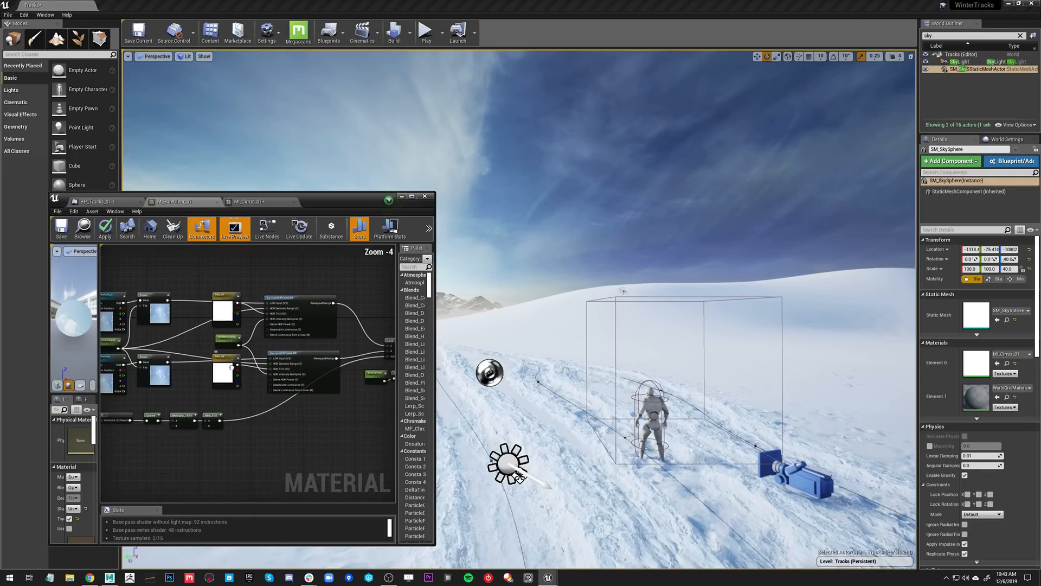
{"action": "right_click_drag", "start_coordinate": [169, 259], "coordinate": [174, 326]}
{"action": "scroll", "coordinate": [174, 326], "scroll_direction": "up", "scroll_amount": 1}
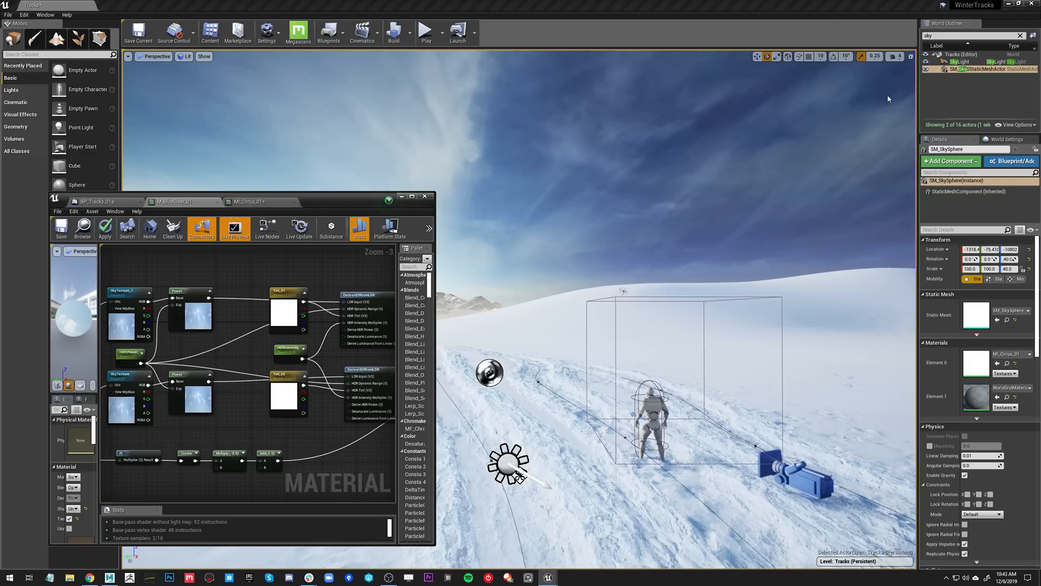
{"action": "right_click_drag", "start_coordinate": [291, 325], "coordinate": [304, 296]}
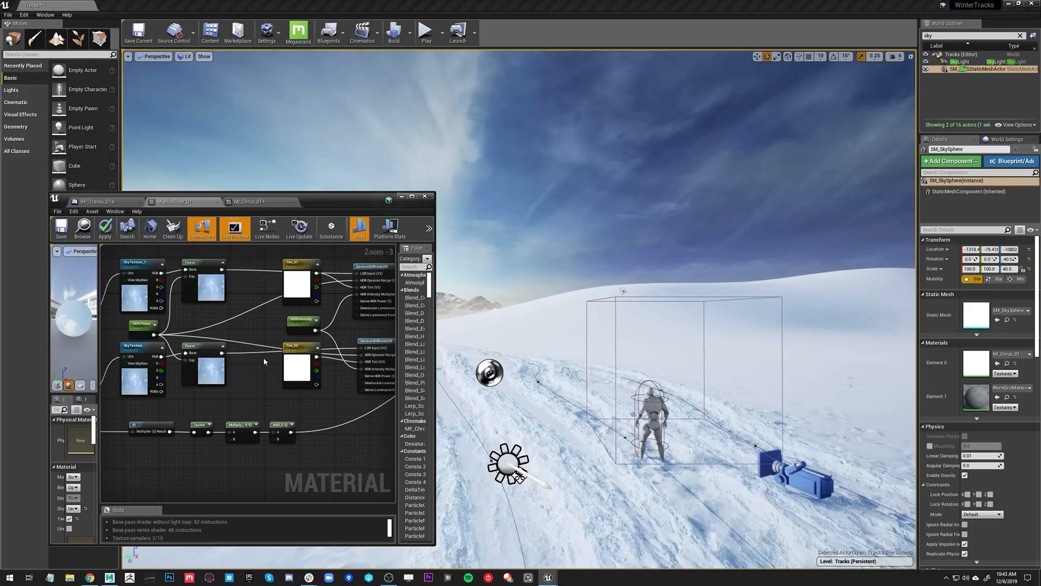
{"action": "right_click_drag", "start_coordinate": [260, 356], "coordinate": [266, 312]}
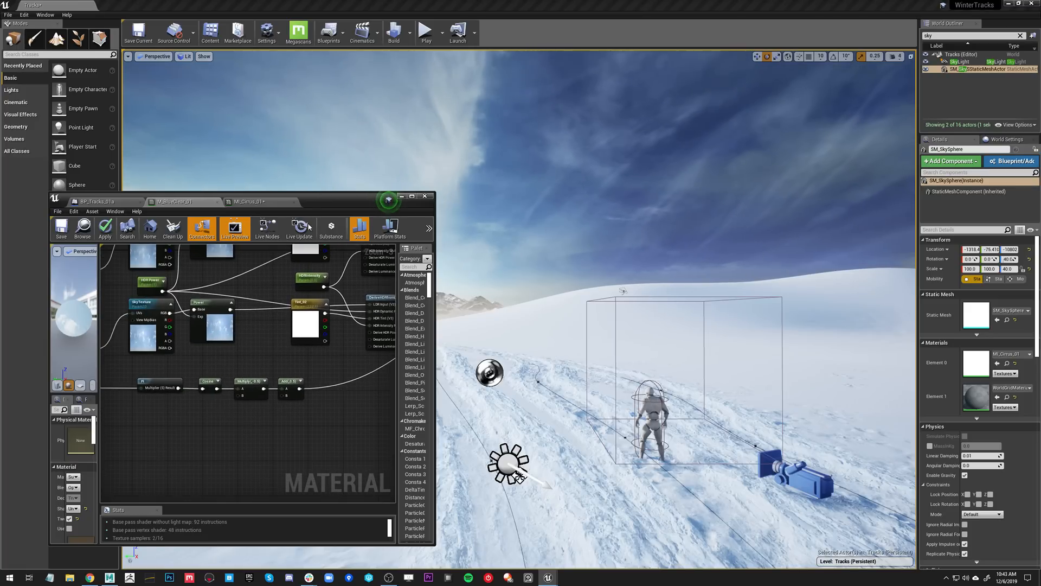
- Maximize the material editor and examine the Pi, Cosine, Multiply and Add chain that drives the texture blend
{"action": "double_click", "coordinate": [317, 199]}
{"action": "right_click_drag", "start_coordinate": [291, 337], "coordinate": [259, 375]}
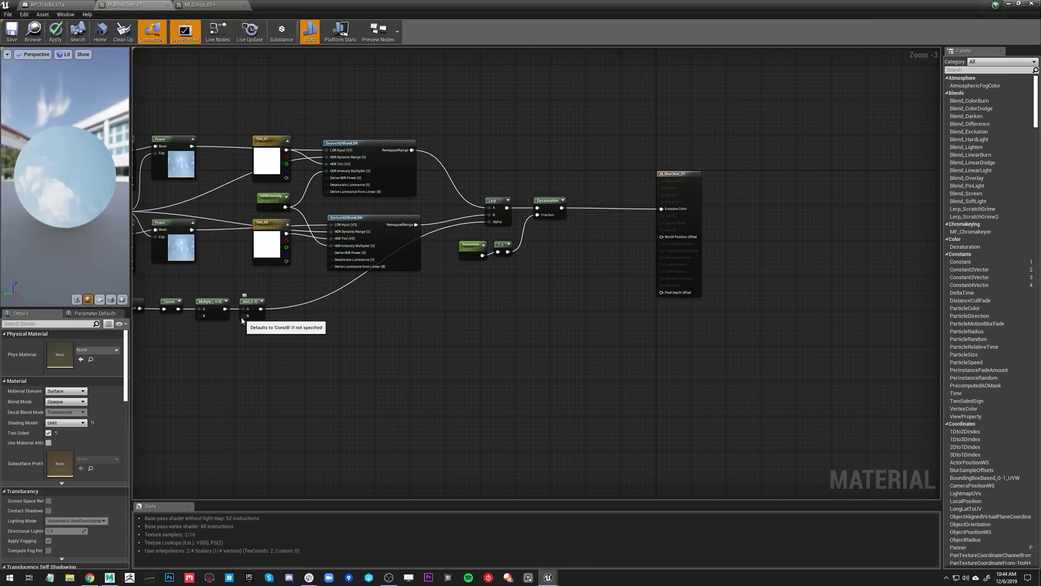
{"action": "right_click_drag", "start_coordinate": [249, 321], "coordinate": [341, 374]}
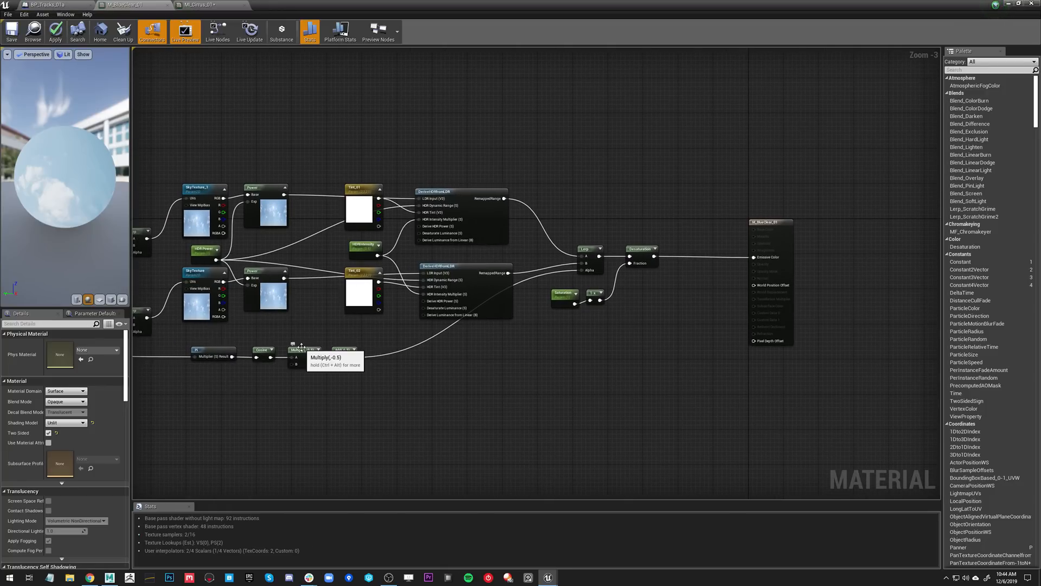
{"action": "right_click_drag", "start_coordinate": [302, 347], "coordinate": [421, 332]}
{"action": "right_click_drag", "start_coordinate": [463, 278], "coordinate": [372, 288]}
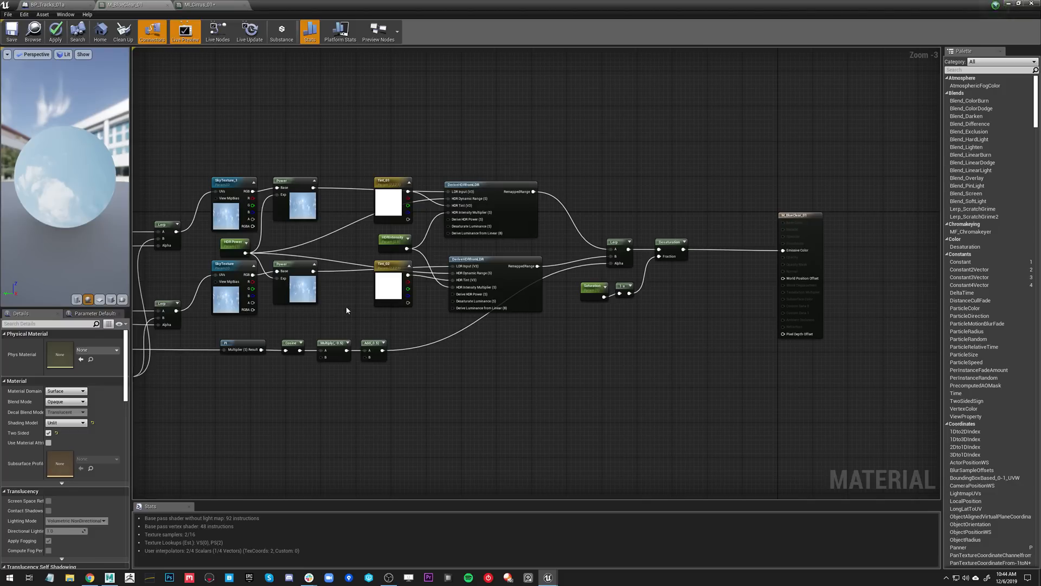
{"action": "right_click_drag", "start_coordinate": [358, 314], "coordinate": [379, 335]}
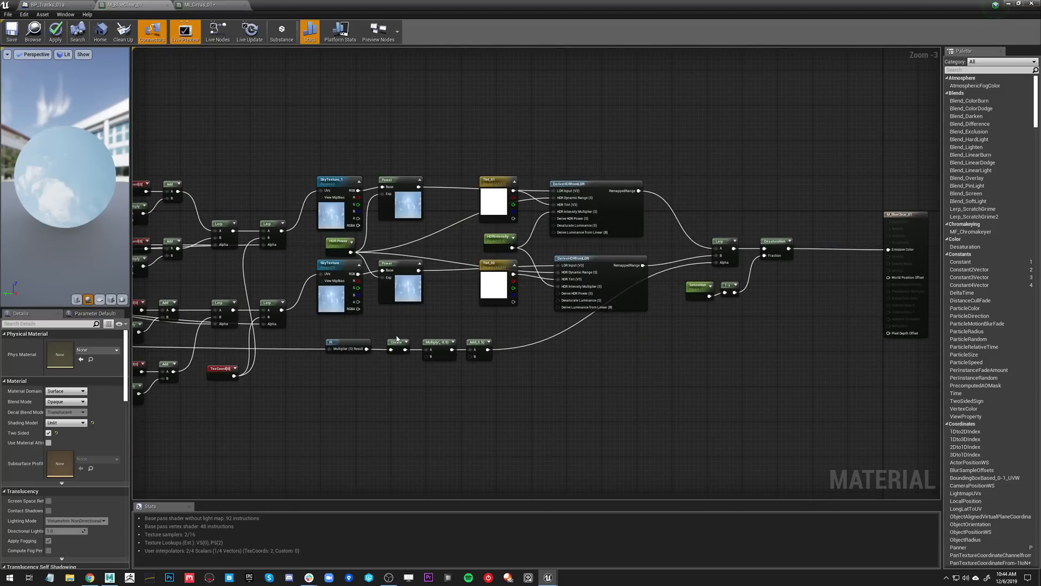
{"action": "right_click_drag", "start_coordinate": [402, 325], "coordinate": [490, 329]}
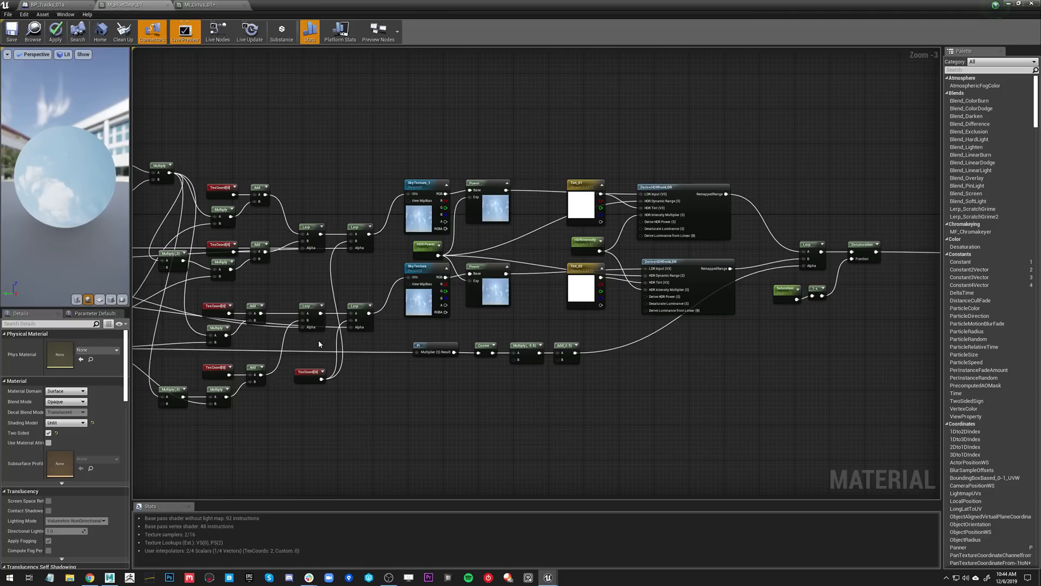
{"action": "right_click_drag", "start_coordinate": [336, 339], "coordinate": [215, 325]}
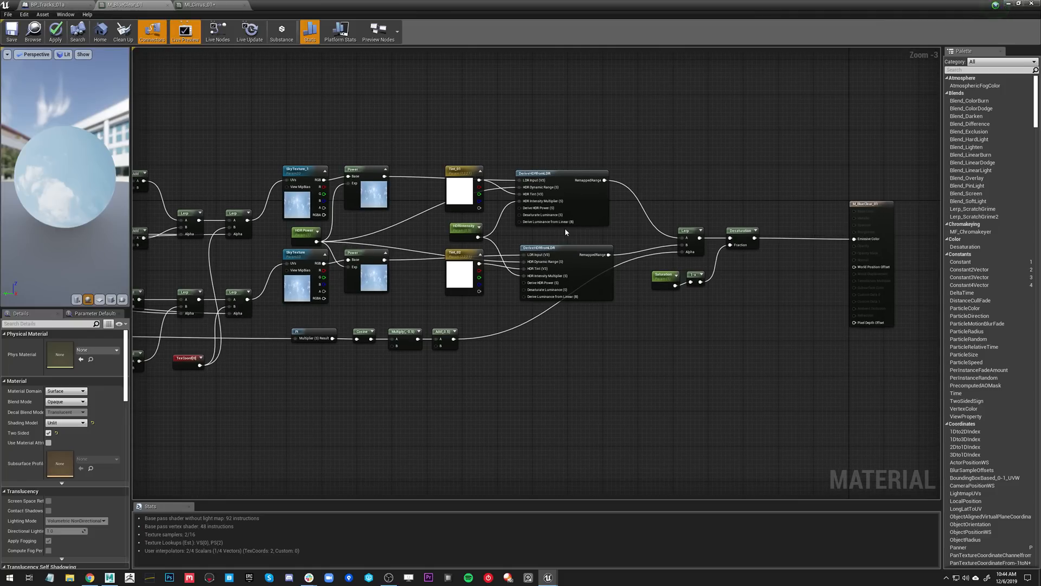
- Examine the final Lerp and Desaturation nodes leading into Emissive Color, and postpone the autosave
{"action": "right_click_drag", "start_coordinate": [566, 232], "coordinate": [413, 277]}
{"action": "right_click_drag", "start_coordinate": [329, 394], "coordinate": [300, 390]}
{"action": "scroll", "coordinate": [318, 356], "scroll_direction": "up", "scroll_amount": 2}
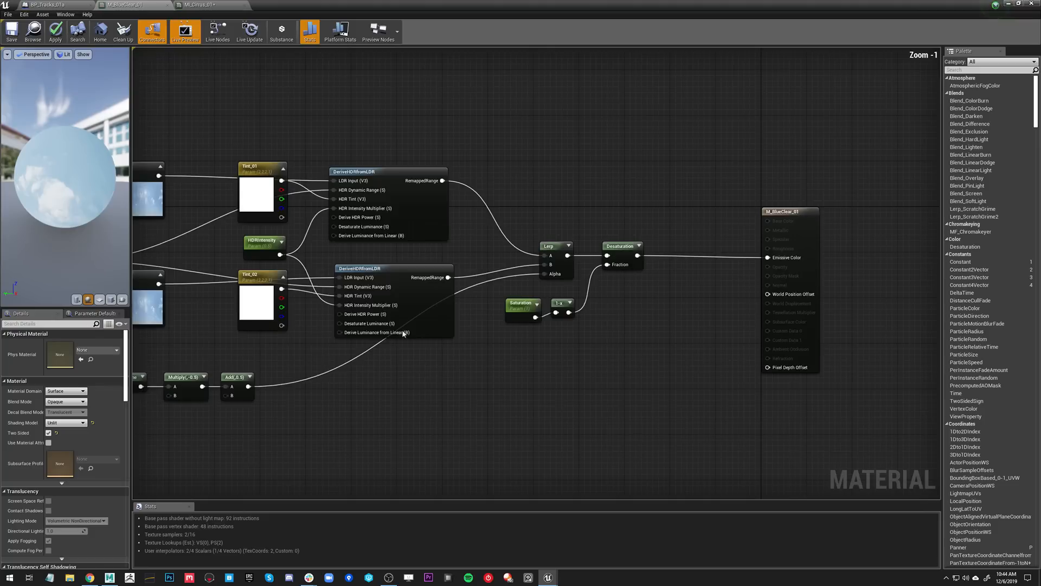
{"action": "right_click_drag", "start_coordinate": [404, 333], "coordinate": [284, 351]}
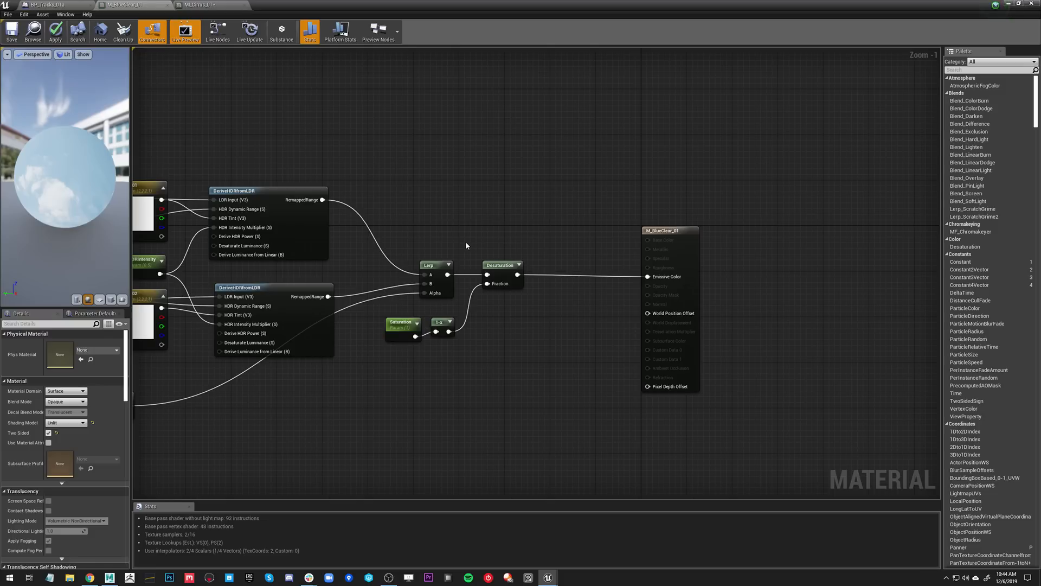
{"action": "right_click_drag", "start_coordinate": [349, 246], "coordinate": [383, 261]}
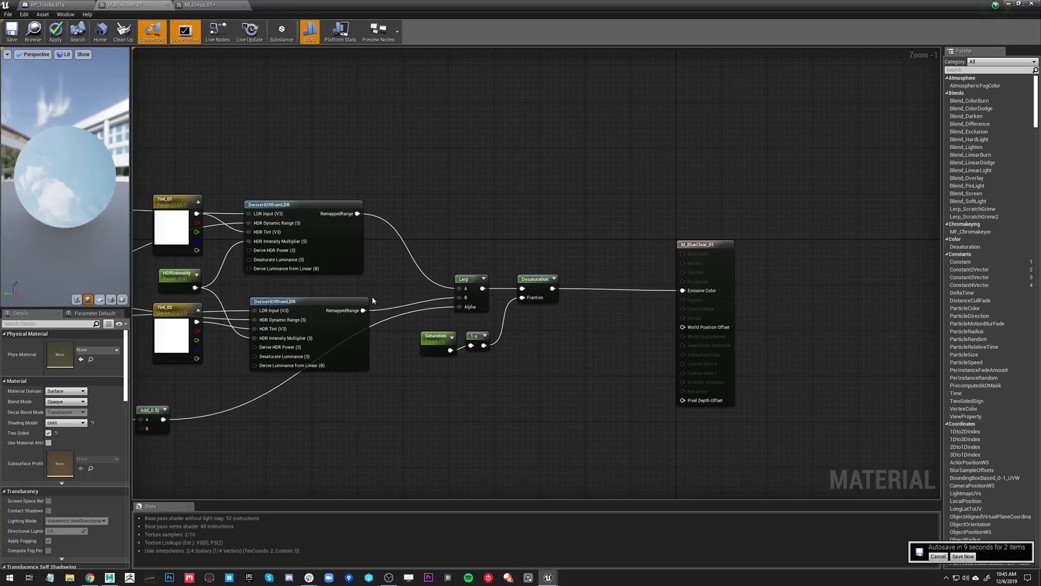
{"action": "left_click", "coordinate": [938, 556]}
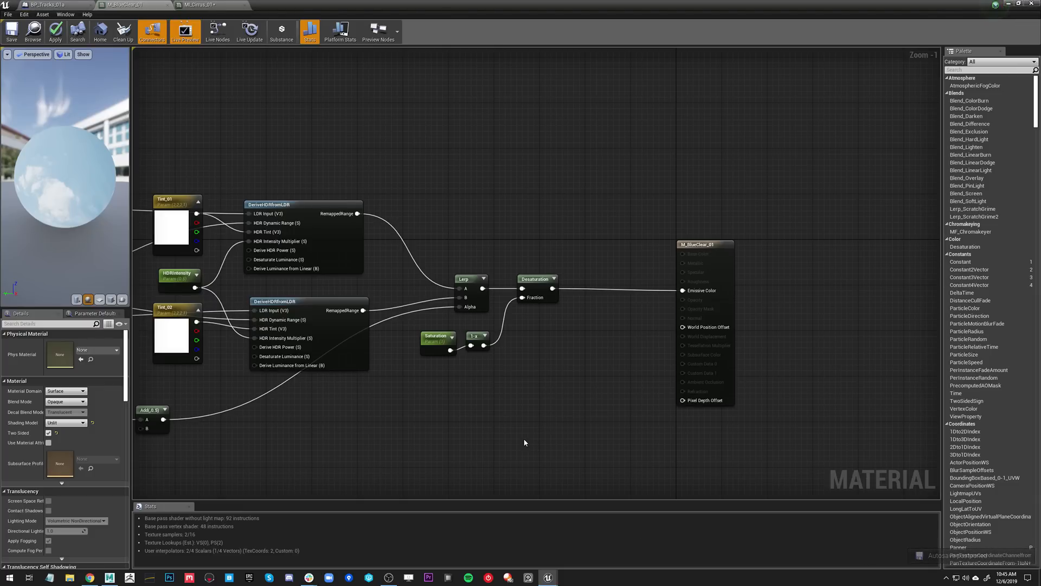
- Trace both DeriveHDRfromLDR outputs and the blend alpha into the Lerp, and inspect the Saturation parameter feeding Desaturation
{"action": "scroll", "coordinate": [232, 416], "scroll_direction": "down", "scroll_amount": 4}
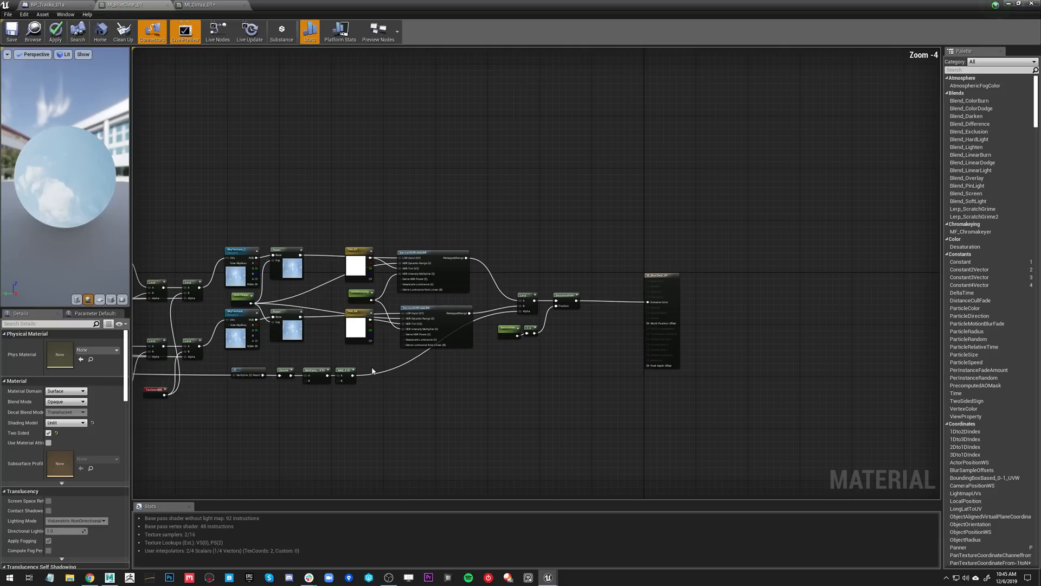
{"action": "scroll", "coordinate": [498, 294], "scroll_direction": "up", "scroll_amount": 1}
{"action": "right_click_drag", "start_coordinate": [498, 294], "coordinate": [415, 336]}
{"action": "scroll", "coordinate": [415, 336], "scroll_direction": "up", "scroll_amount": 2}
{"action": "right_click_drag", "start_coordinate": [568, 307], "coordinate": [344, 354]}
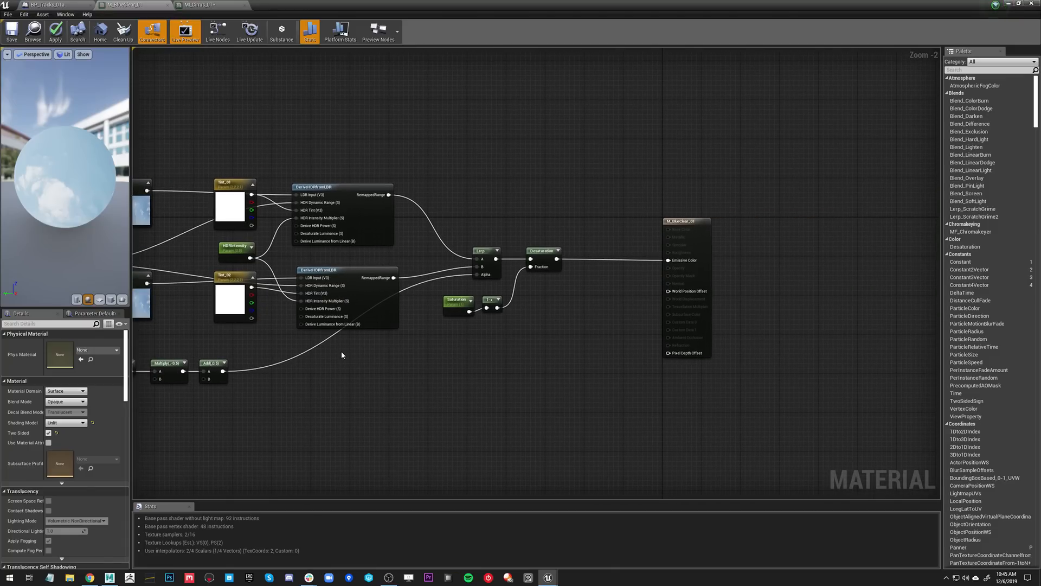
{"action": "right_click_drag", "start_coordinate": [349, 351], "coordinate": [315, 353]}
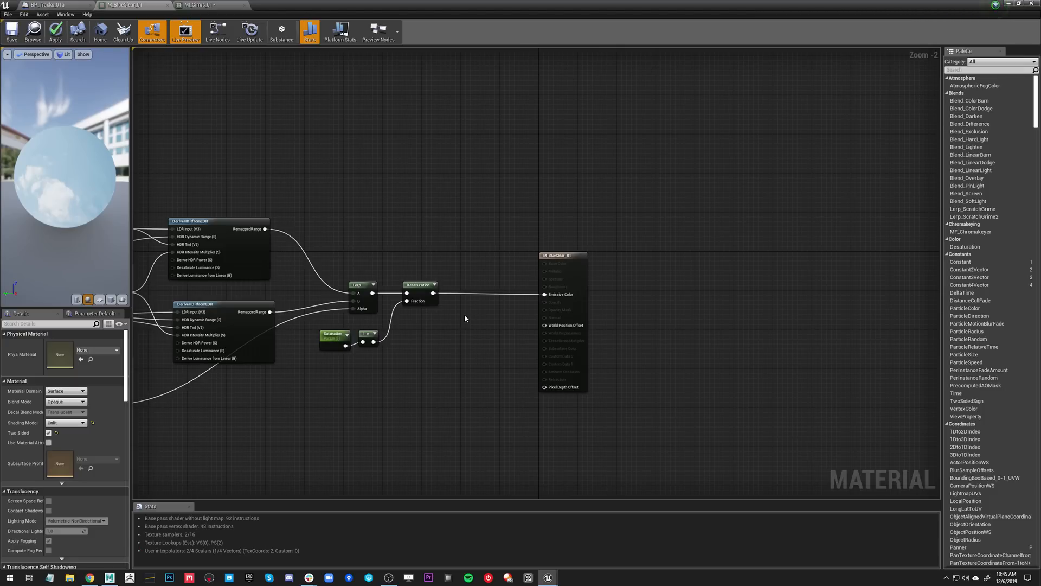
{"action": "right_click_drag", "start_coordinate": [304, 382], "coordinate": [404, 374]}
{"action": "scroll", "coordinate": [364, 391], "scroll_direction": "up", "scroll_amount": 1}
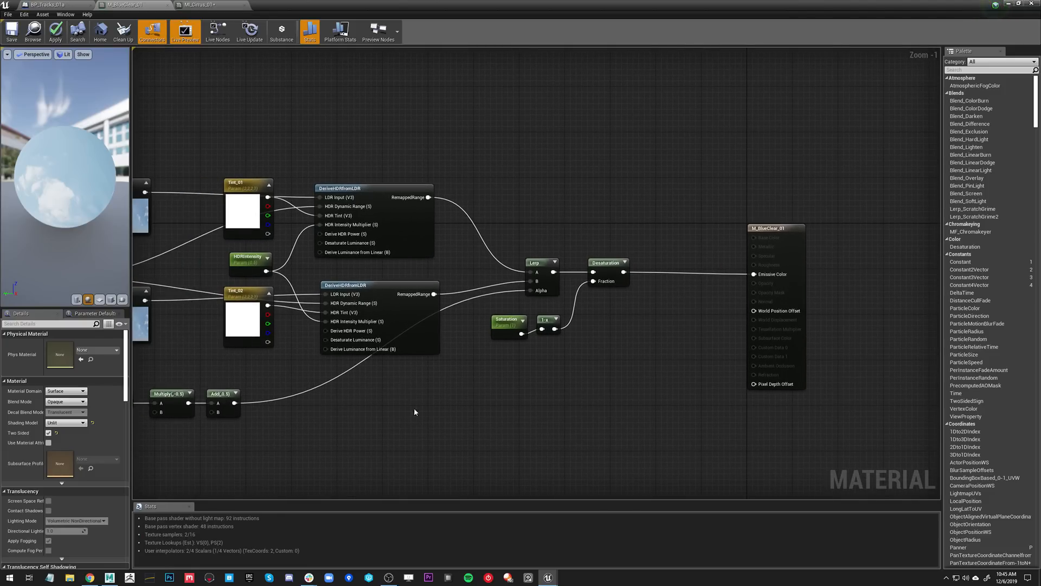
- Show the MI_Cirrus_01 instance in a smaller window over the level to compare its parameters with the sky
{"action": "left_click", "coordinate": [578, 379]}
{"action": "left_click", "coordinate": [202, 6]}
{"action": "left_click_drag", "start_coordinate": [403, 4], "coordinate": [187, 151]}
{"action": "mouse_move", "coordinate": [305, 329]}
{"action": "left_mouse_down"}
{"action": "mouse_move", "coordinate": [328, 329]}
{"action": "mouse_move", "coordinate": [310, 329]}
{"action": "left_mouse_up"}
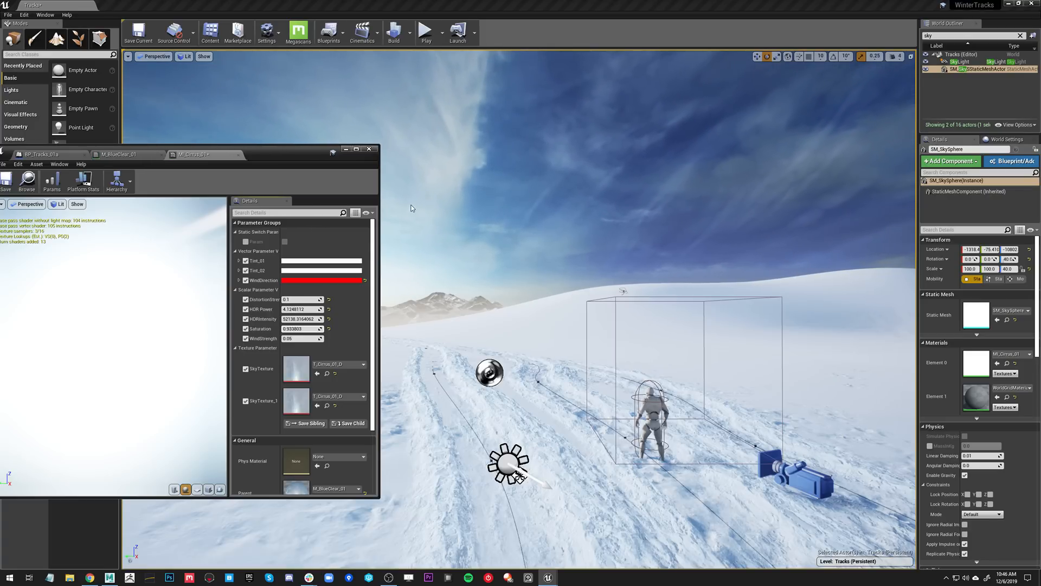
- Return to the M_BlueClear_01 graph at full size and review the node network from the texture coordinates to the material output
{"action": "left_click", "coordinate": [117, 155]}
{"action": "right_click_drag", "start_coordinate": [175, 211], "coordinate": [407, 249]}
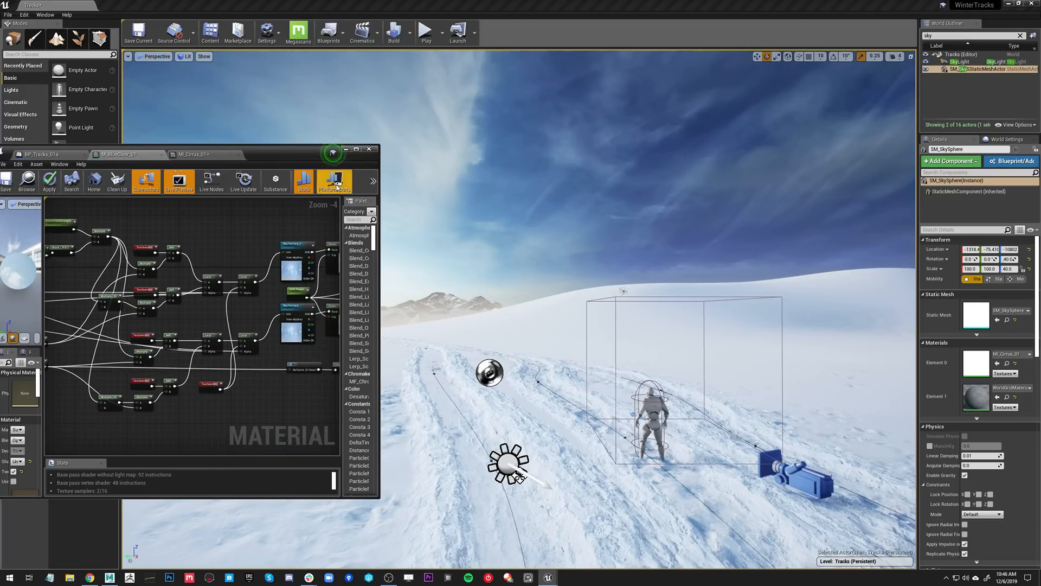
{"action": "double_click", "coordinate": [282, 154]}
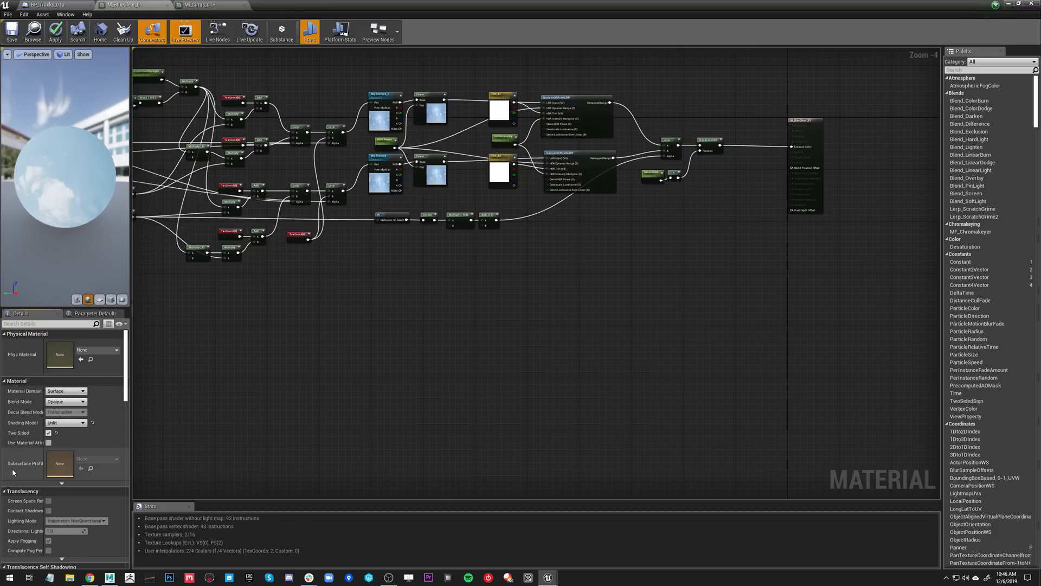
{"action": "right_click_drag", "start_coordinate": [547, 358], "coordinate": [504, 430]}
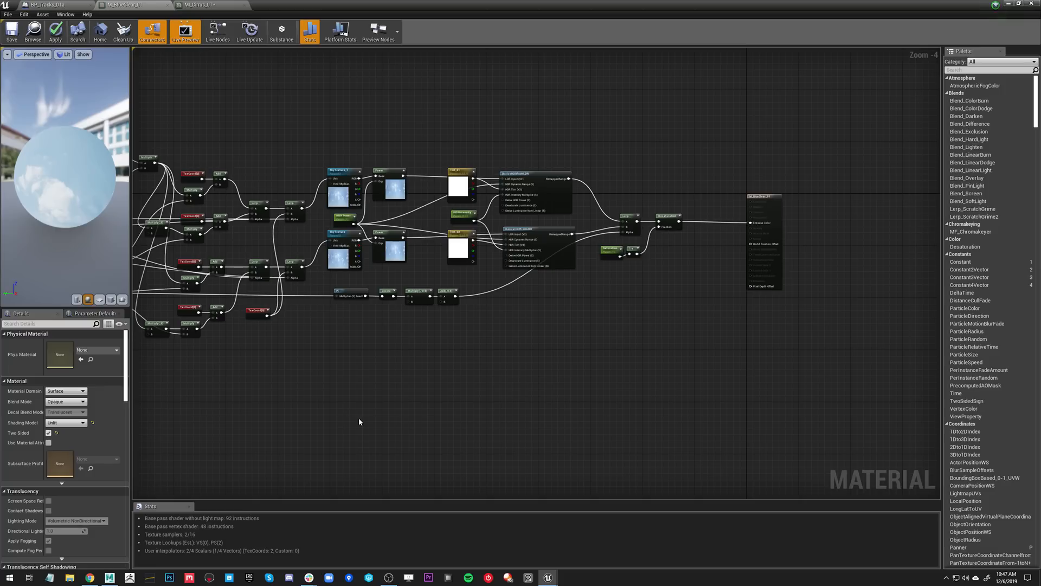
{"action": "right_click_drag", "start_coordinate": [359, 422], "coordinate": [456, 340]}
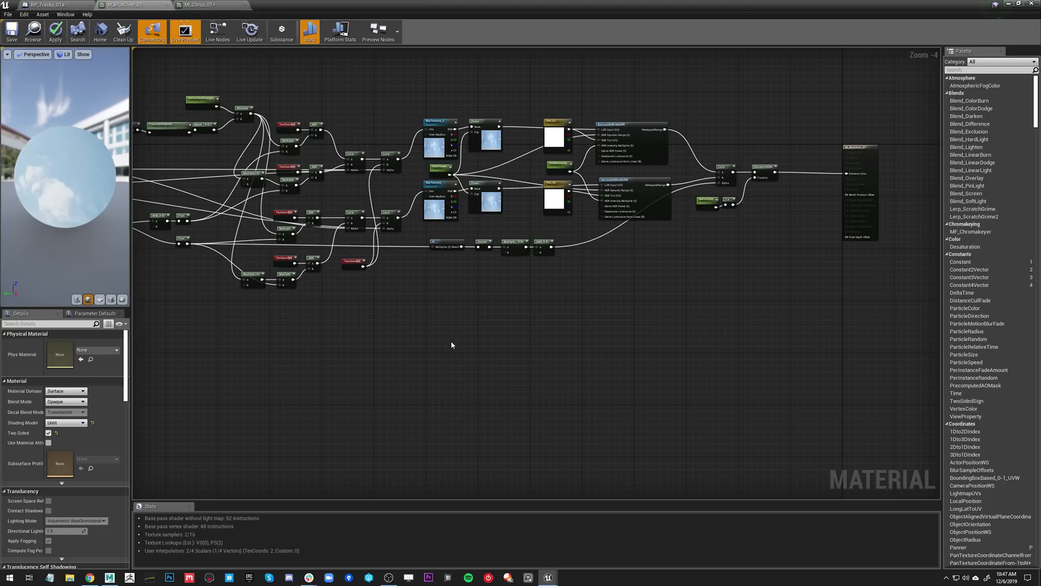
{"action": "right_click_drag", "start_coordinate": [354, 378], "coordinate": [324, 427]}
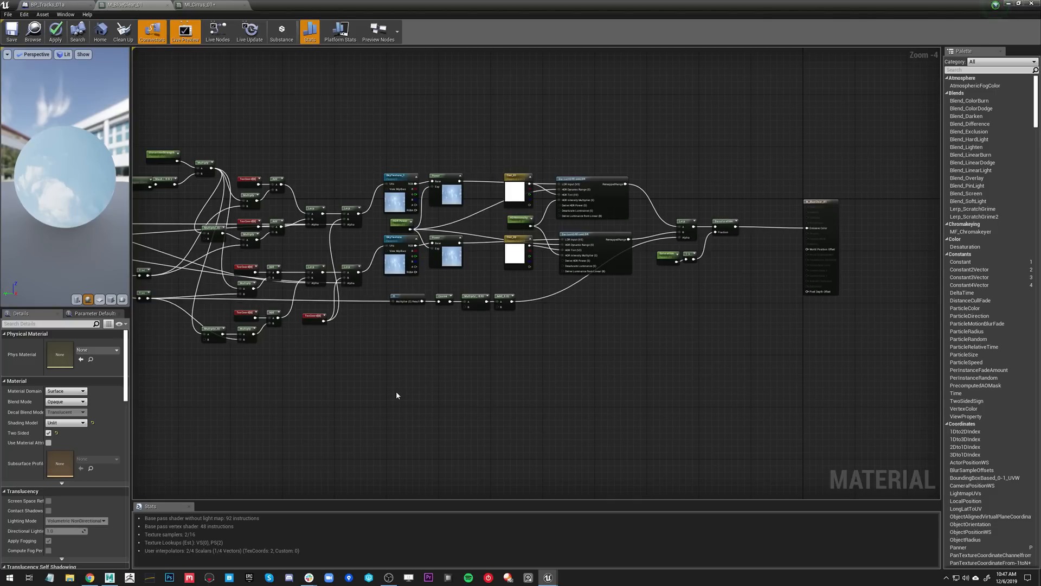
{"action": "right_click_drag", "start_coordinate": [253, 391], "coordinate": [307, 387]}
{"action": "right_click_drag", "start_coordinate": [515, 362], "coordinate": [364, 385]}
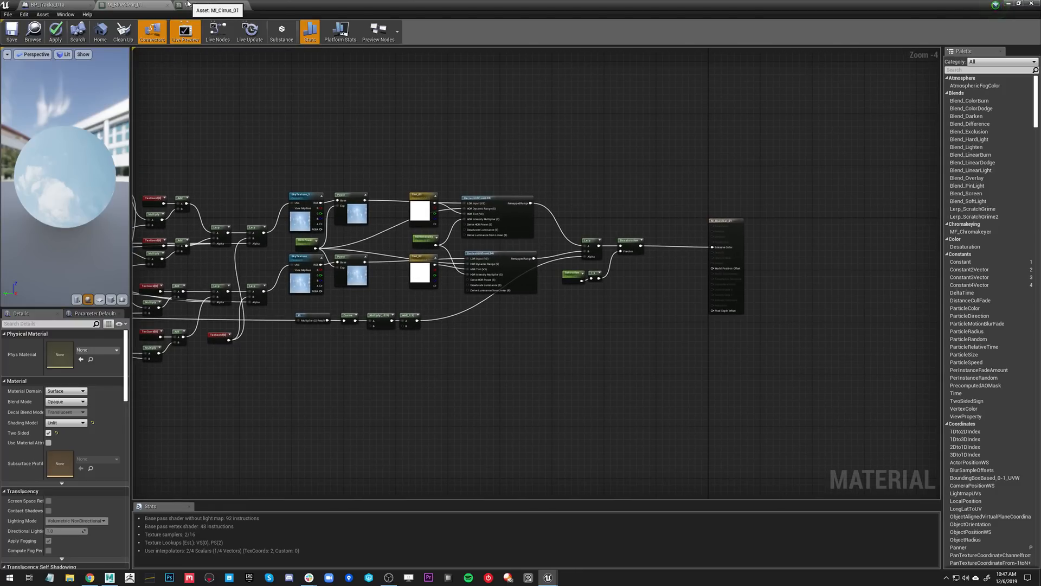
{"action": "mouse_move", "coordinate": [223, 172]}
{"action": "right_mouse_down"}
{"action": "mouse_move", "coordinate": [369, 179]}
{"action": "mouse_move", "coordinate": [212, 166]}
{"action": "right_mouse_up"}
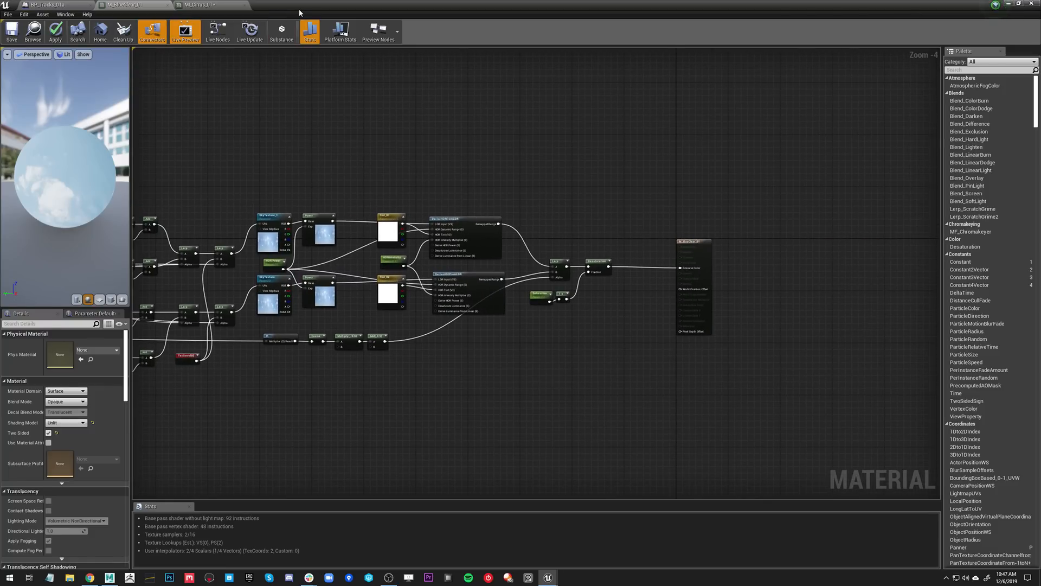
- Shrink the material editor over the level, switch to MI_Cirrus_01, clear the editor from the level view, and postpone the autosave
{"action": "left_click_drag", "start_coordinate": [299, 12], "coordinate": [296, 203]}
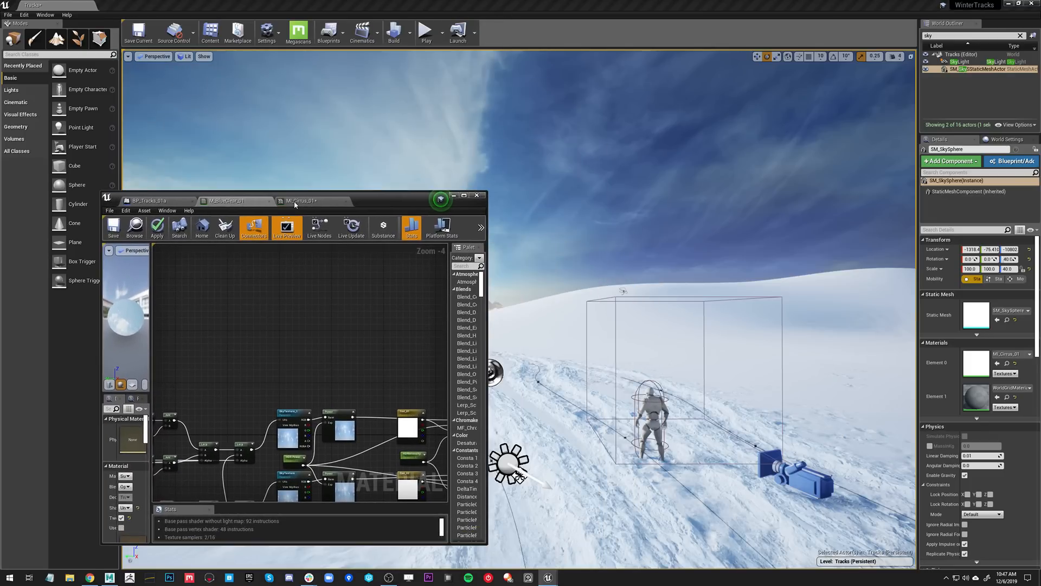
{"action": "left_click_drag", "start_coordinate": [392, 202], "coordinate": [367, 195]}
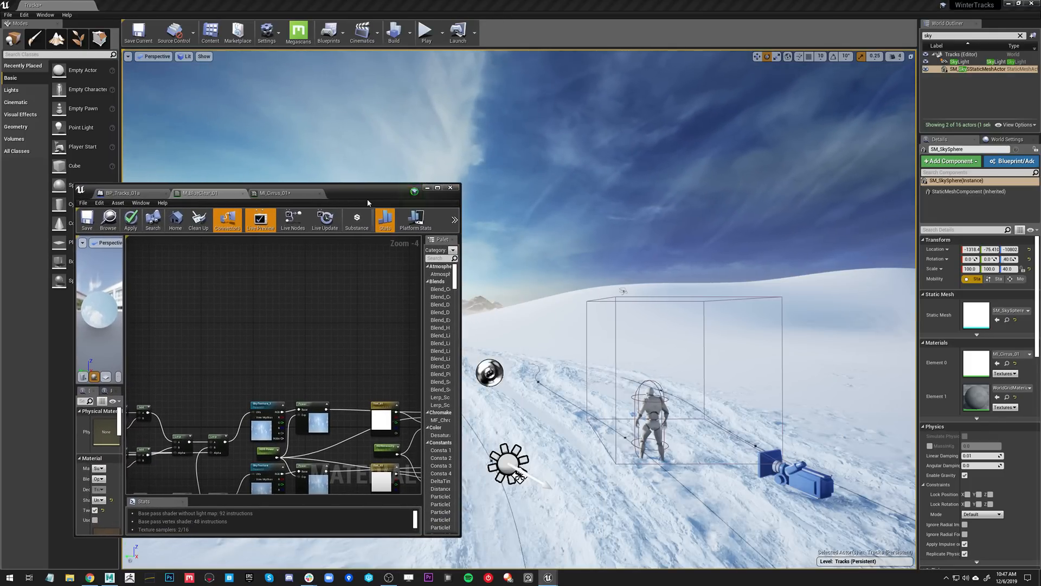
{"action": "left_click", "coordinate": [304, 197]}
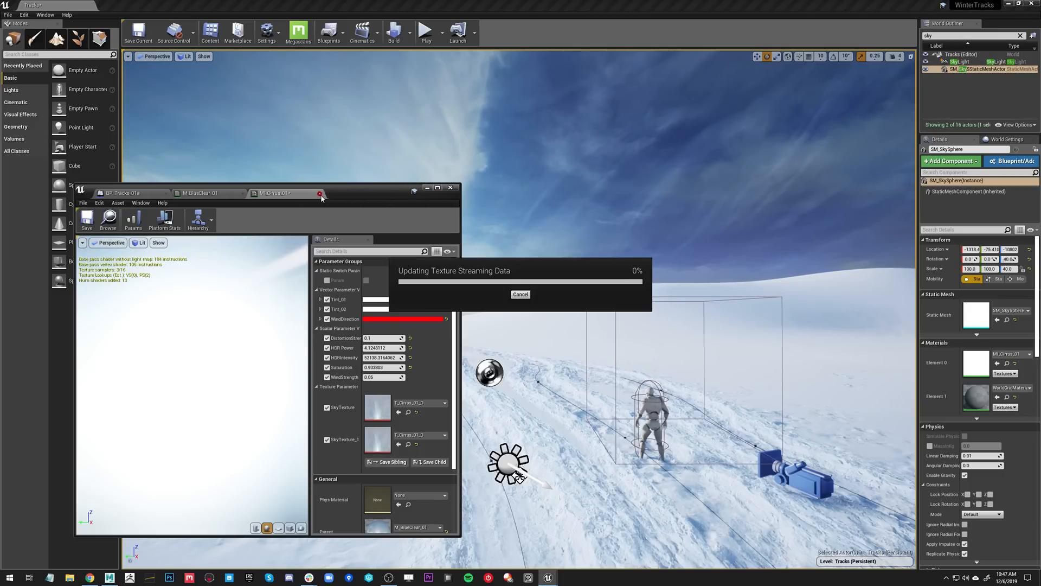
{"action": "left_click_drag", "start_coordinate": [368, 195], "coordinate": [4, 579]}
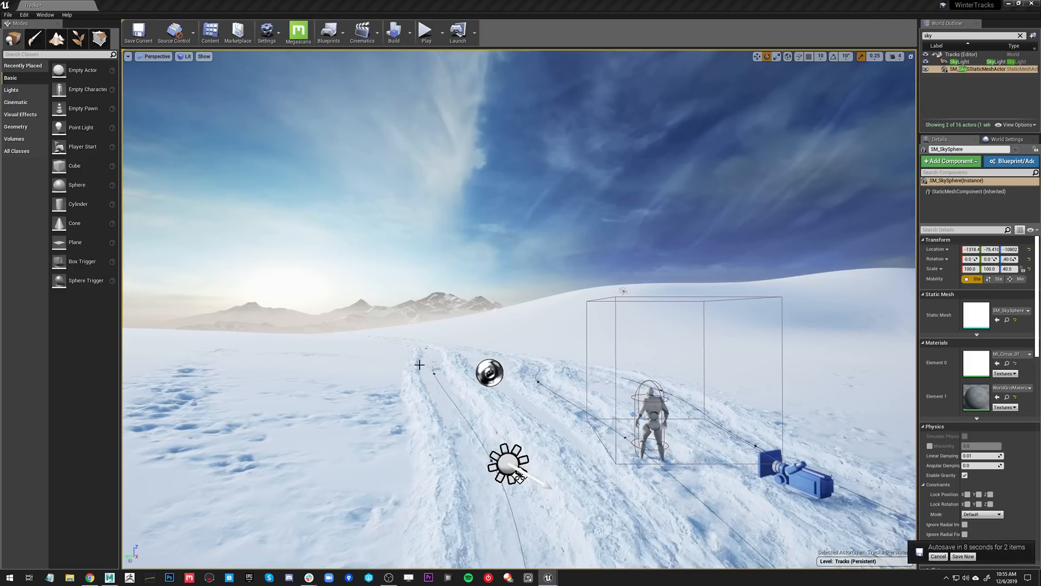
{"action": "left_click", "coordinate": [938, 556]}
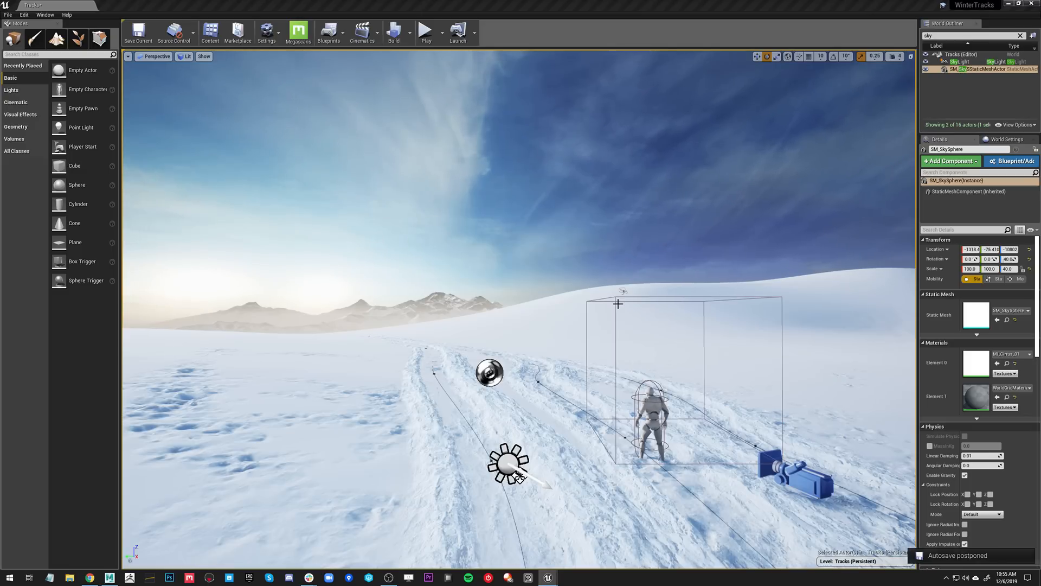